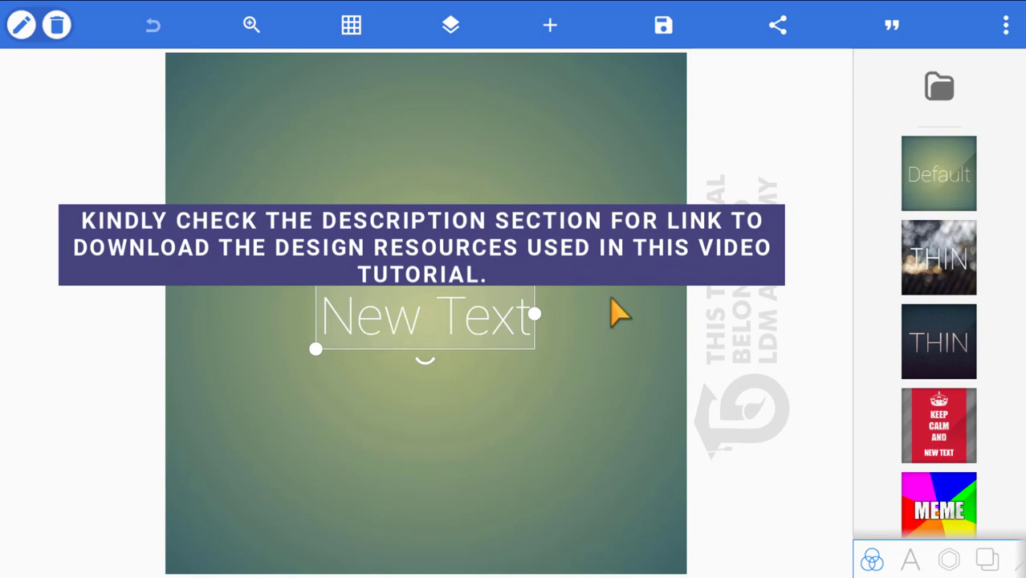
Delete the default "New Text" object from the canvas.
click(57, 25)
click(794, 341)
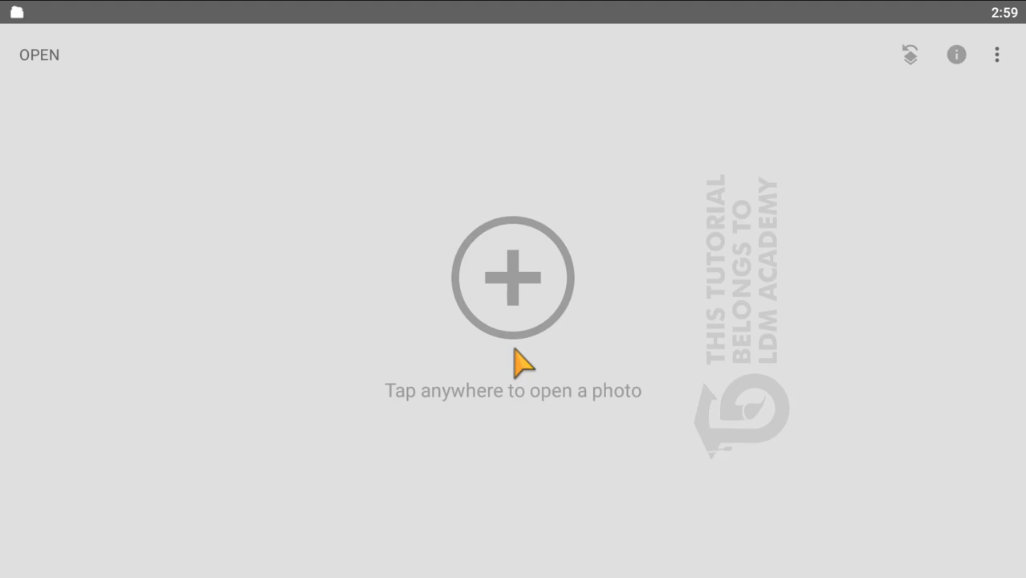
Open the unblurred orange texture photo in Snapseed and start a Lens Blur with a blur strength of +100.
click(524, 280)
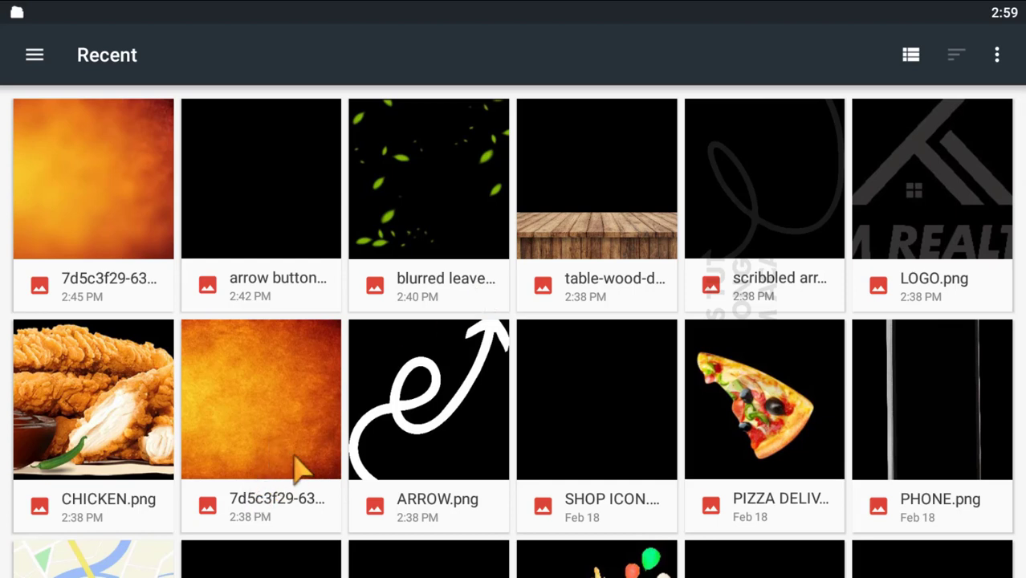
click(251, 415)
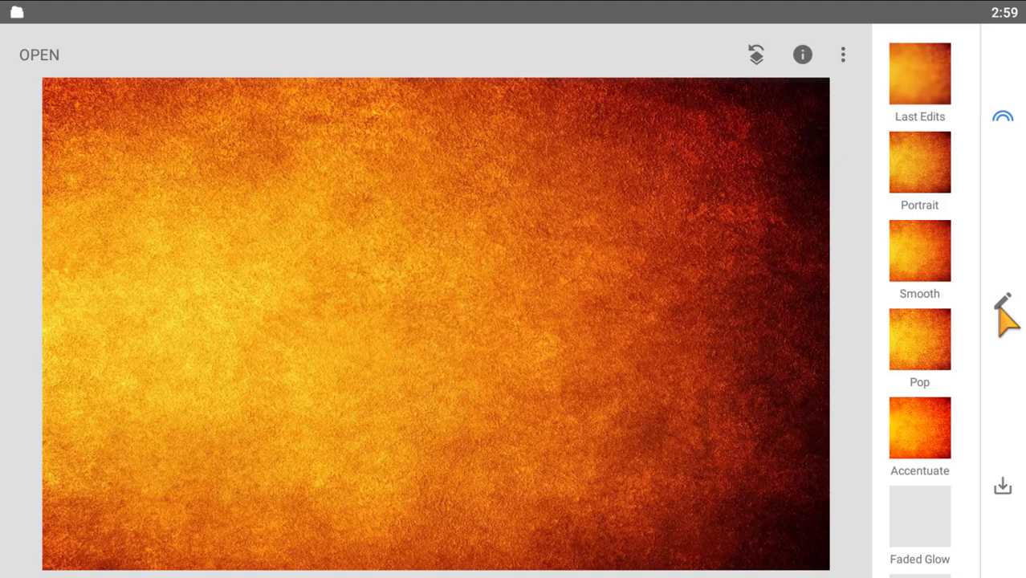
click(1002, 303)
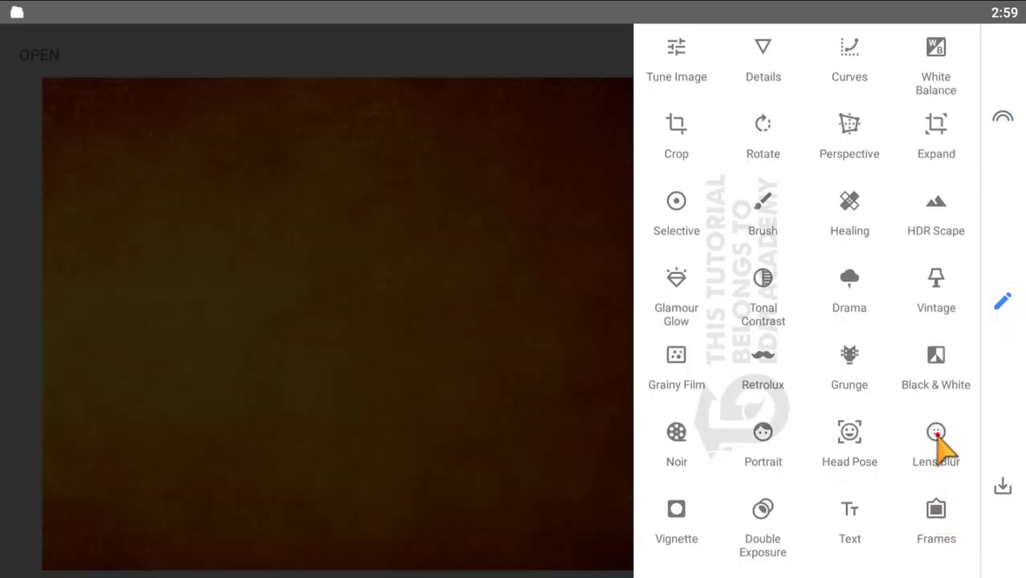
click(936, 434)
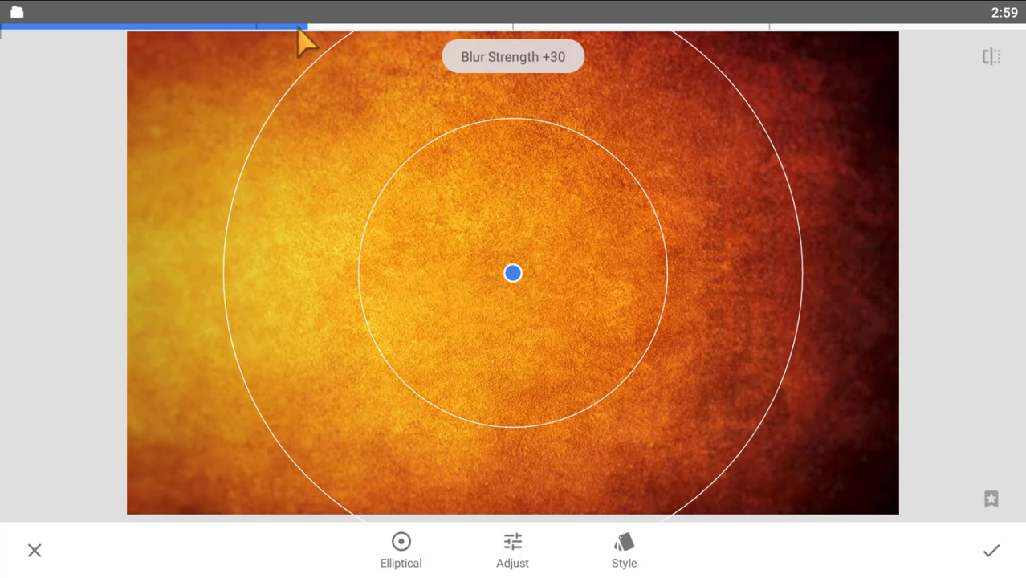
drag(299, 34, 931, 65)
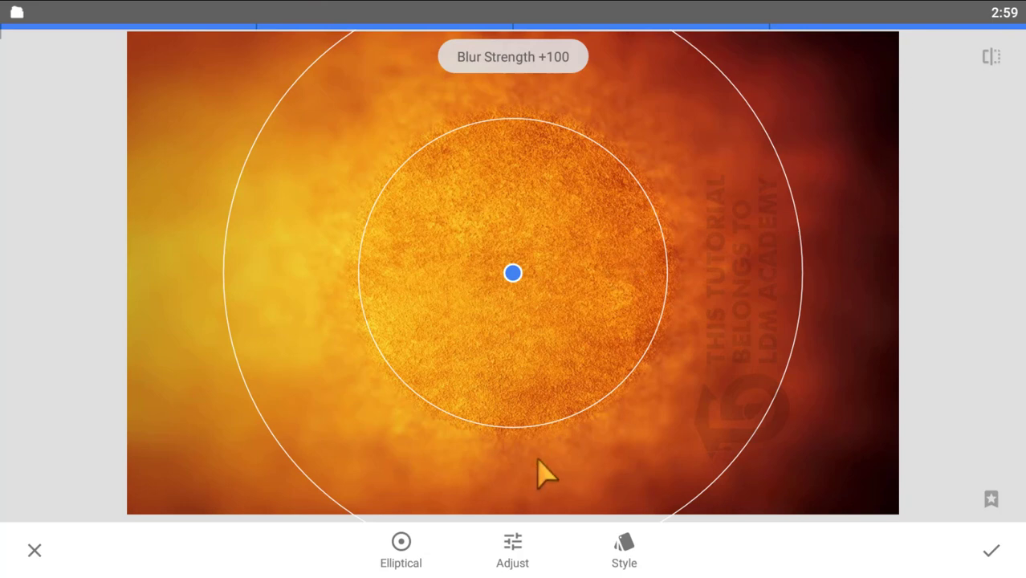
Set the lens blur's transition to +100.
click(510, 540)
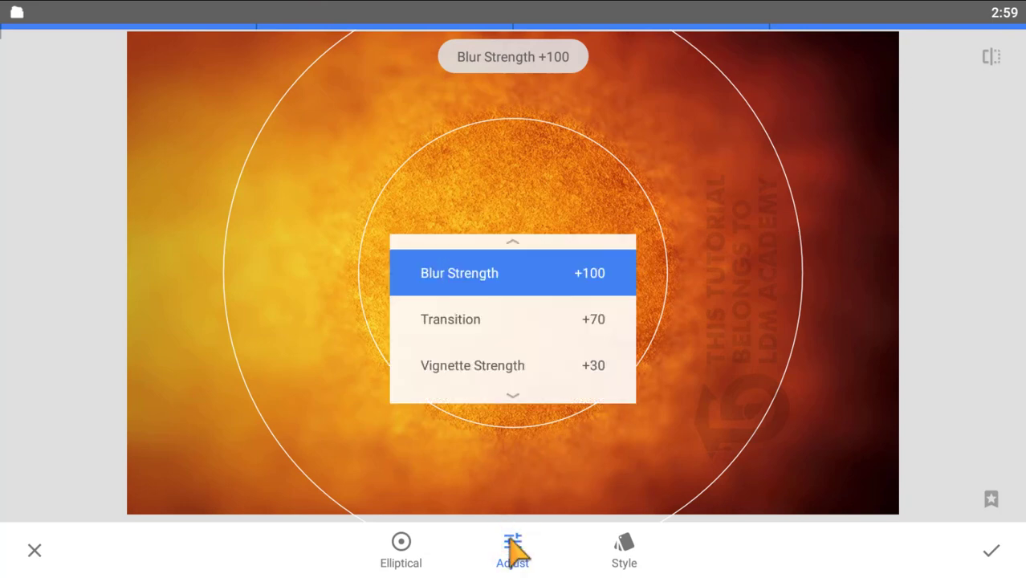
click(481, 320)
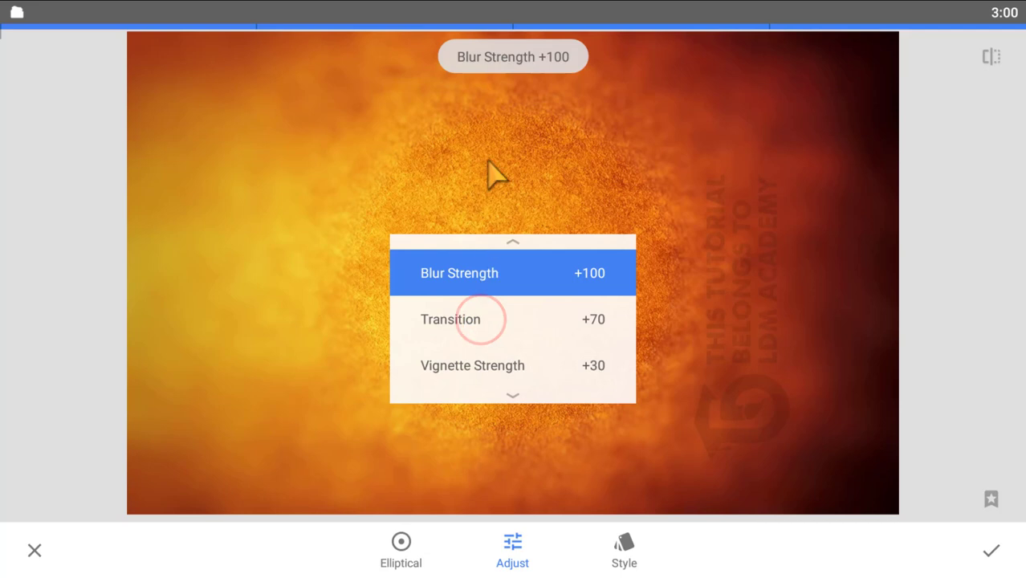
click(451, 320)
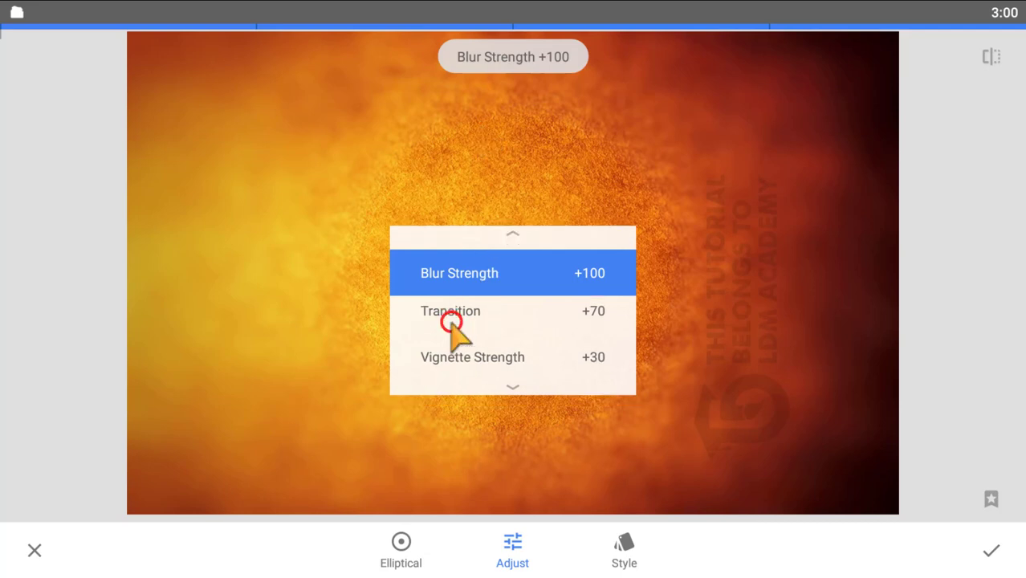
click(716, 23)
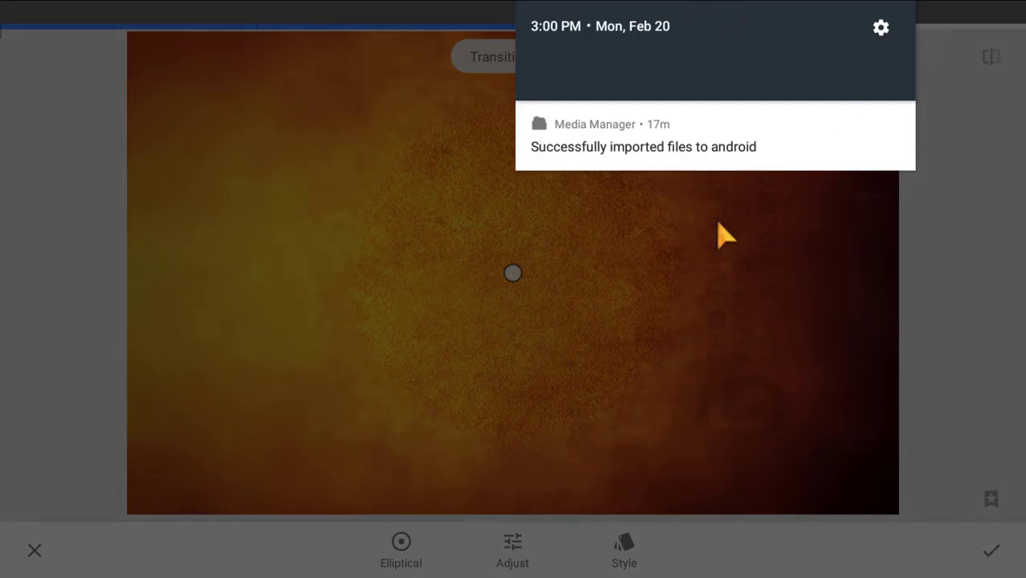
click(699, 239)
drag(712, 28, 1023, 48)
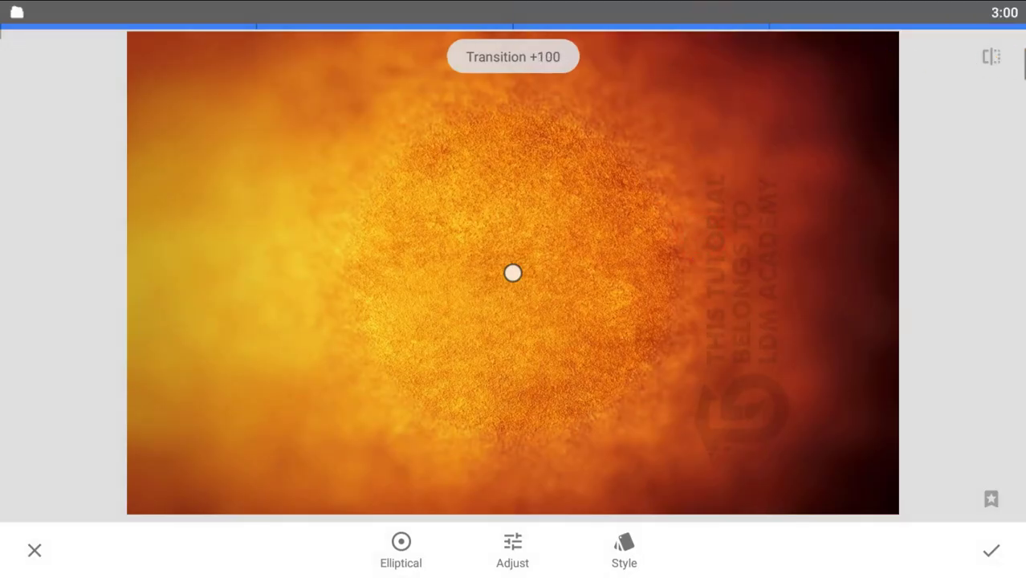
Set the lens blur's vignette strength to 0.
click(518, 550)
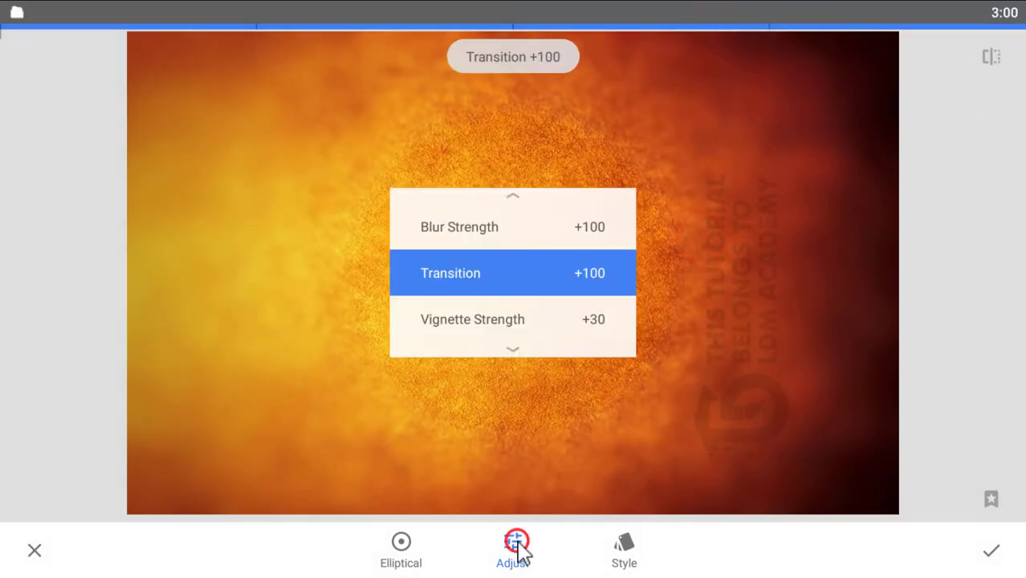
click(448, 321)
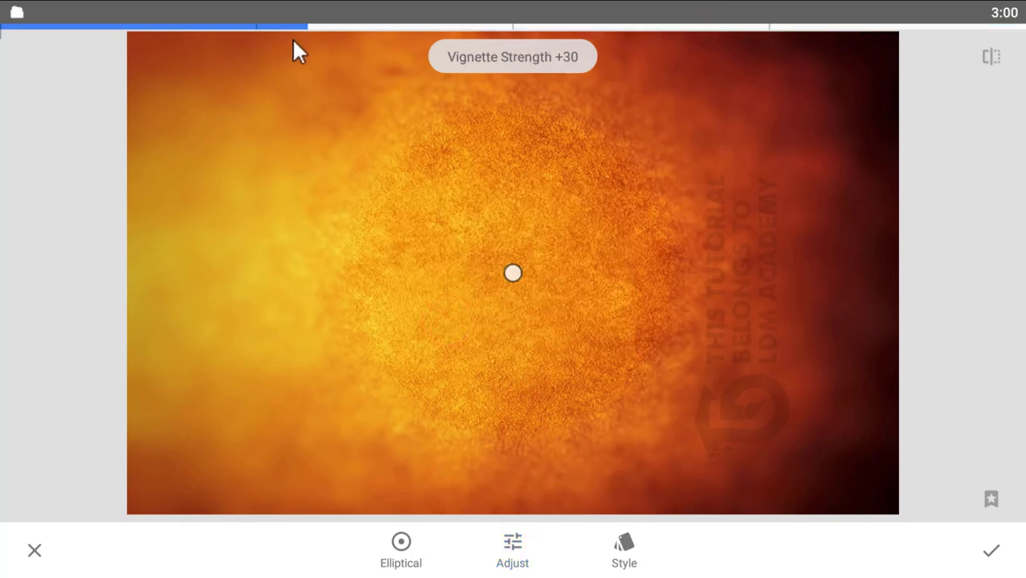
drag(301, 33, 48, 81)
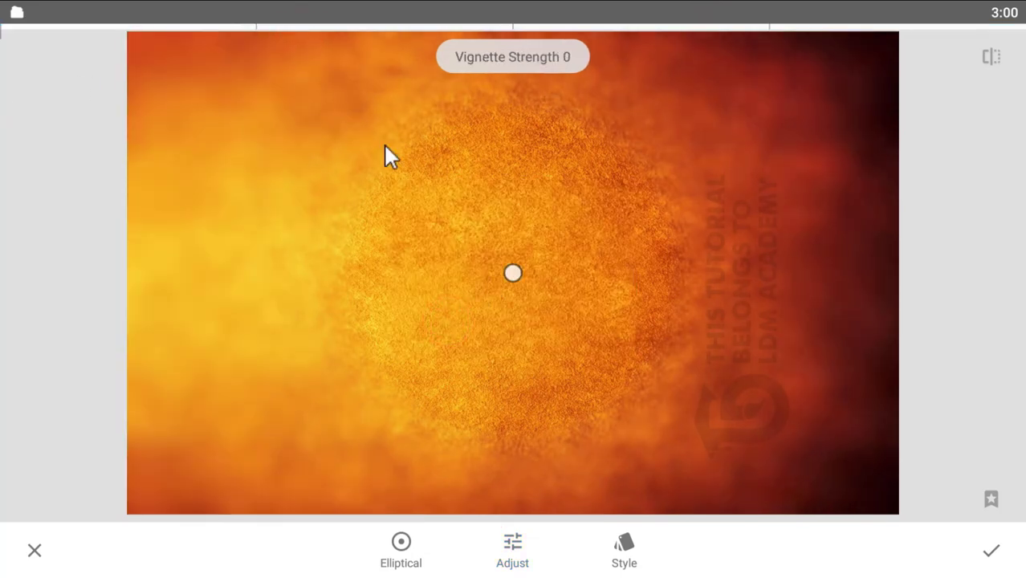
Move the lens blur's focus point to the photo's upper-right corner and apply the blur.
drag(515, 273, 957, 21)
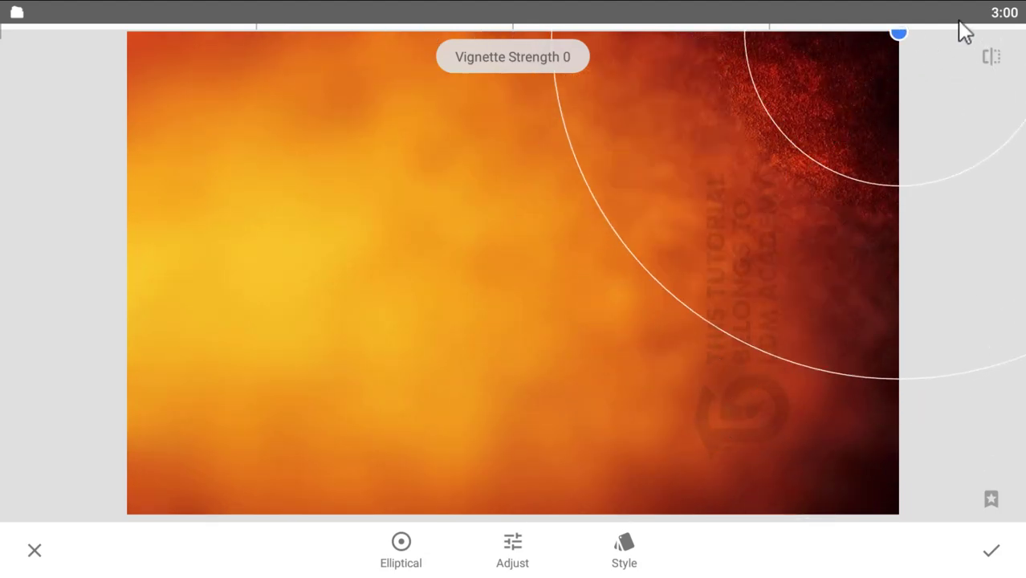
drag(904, 129, 957, 96)
click(831, 122)
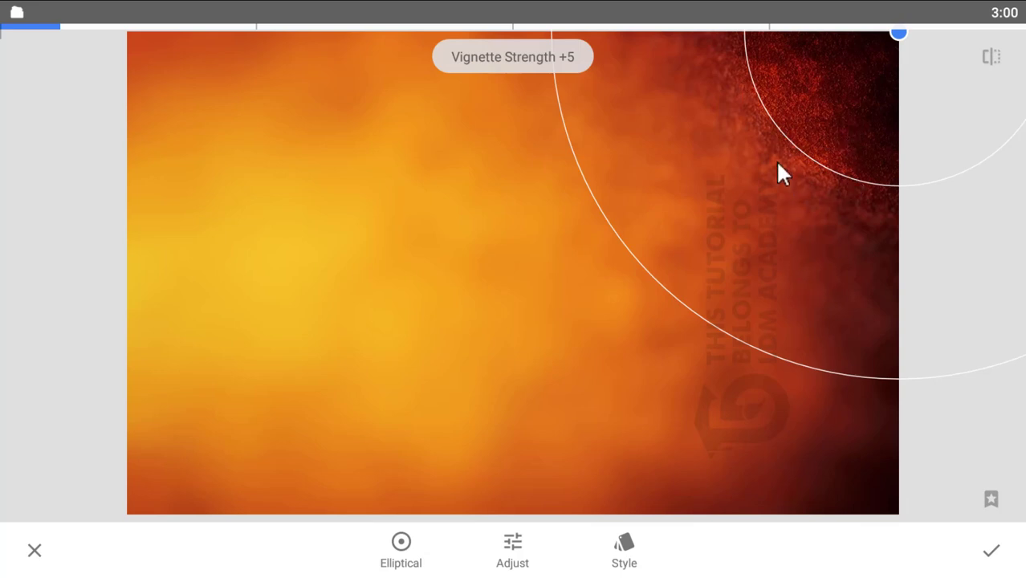
drag(899, 36, 847, 134)
drag(761, 182, 931, 17)
click(993, 552)
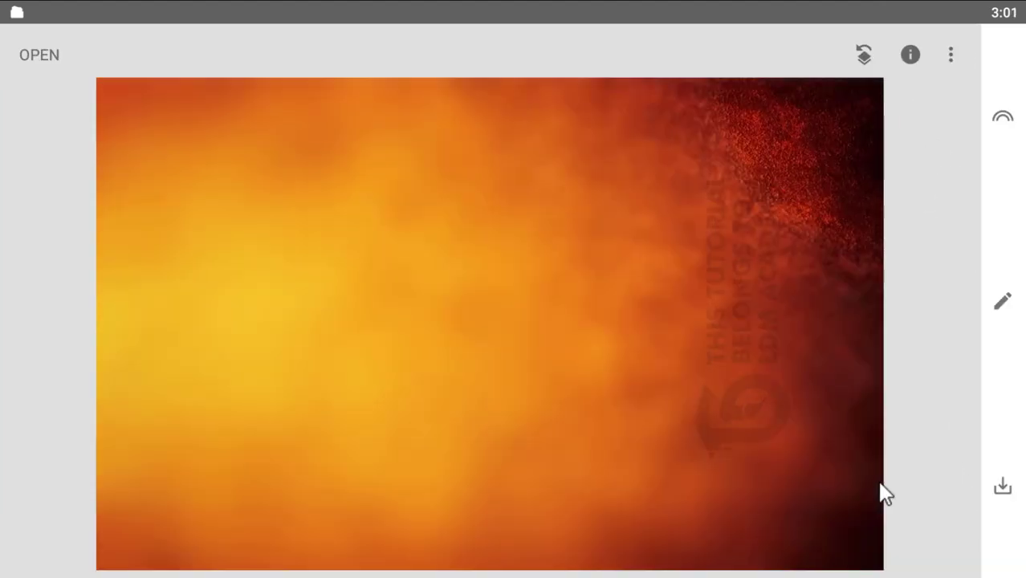
Export a copy of the blurred orange photo and switch back to PixelLab.
click(1001, 487)
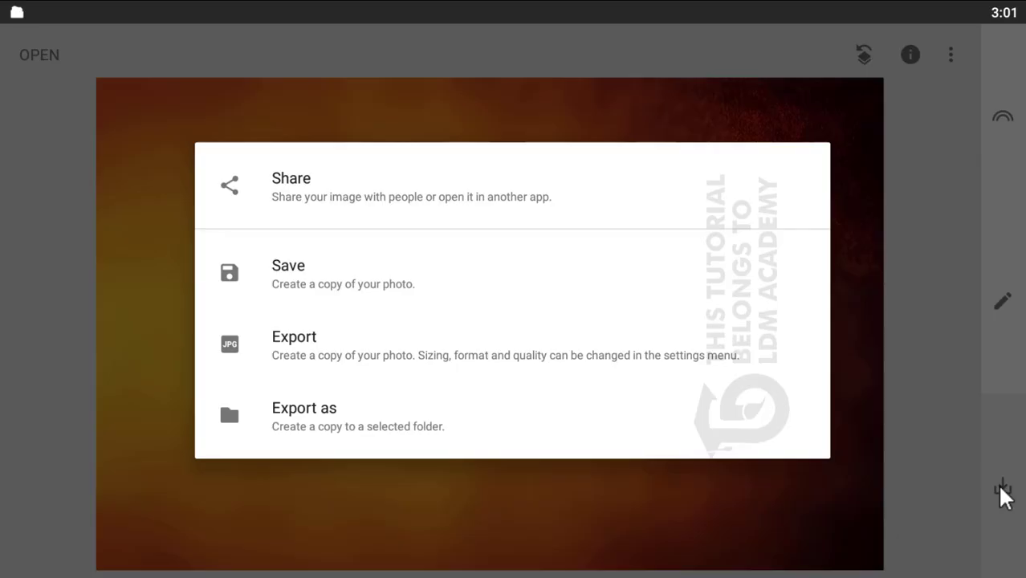
click(332, 348)
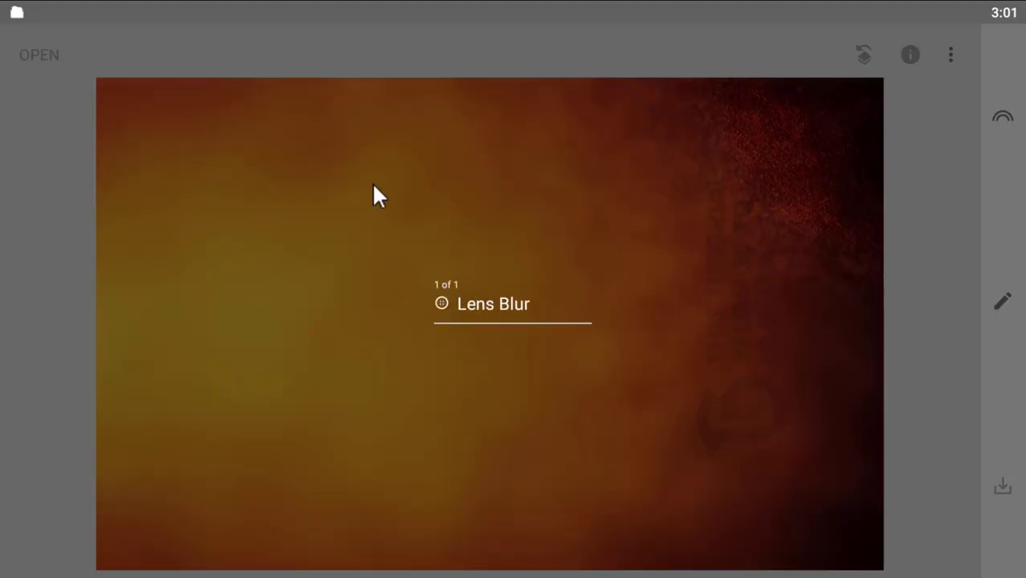
click(270, 2)
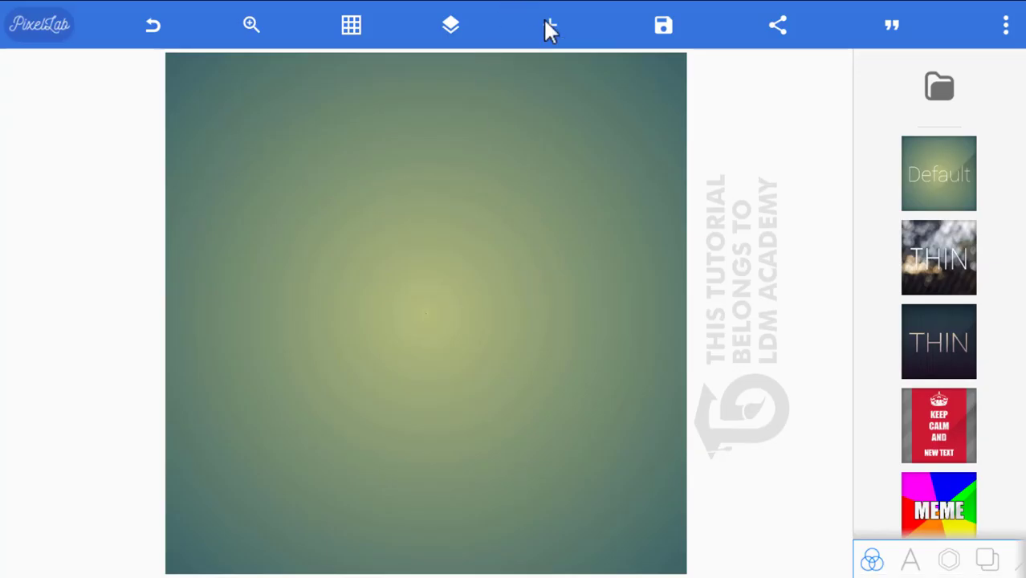
Add the newly exported blurred orange photo to the canvas uncropped.
click(549, 26)
click(577, 199)
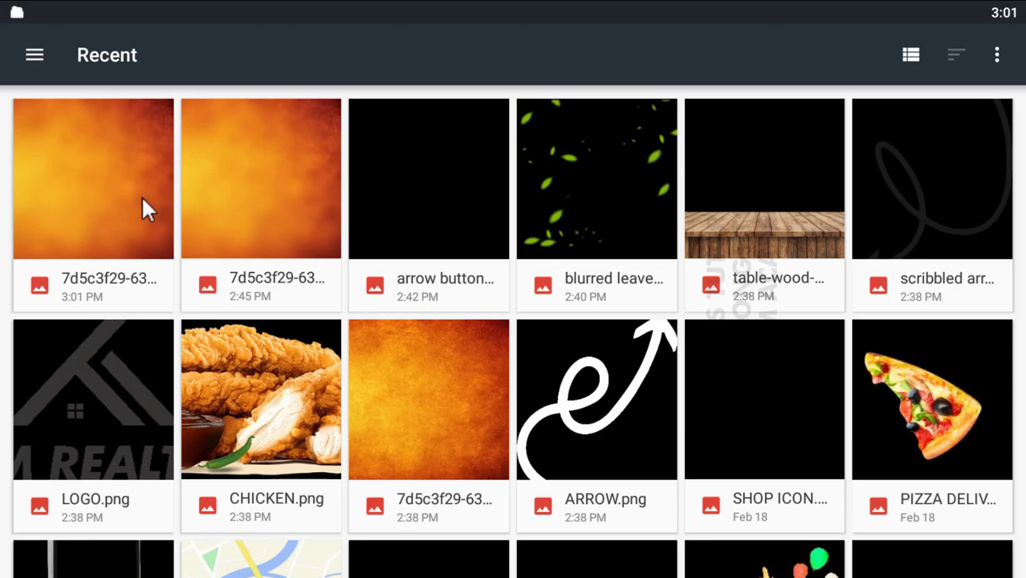
click(84, 204)
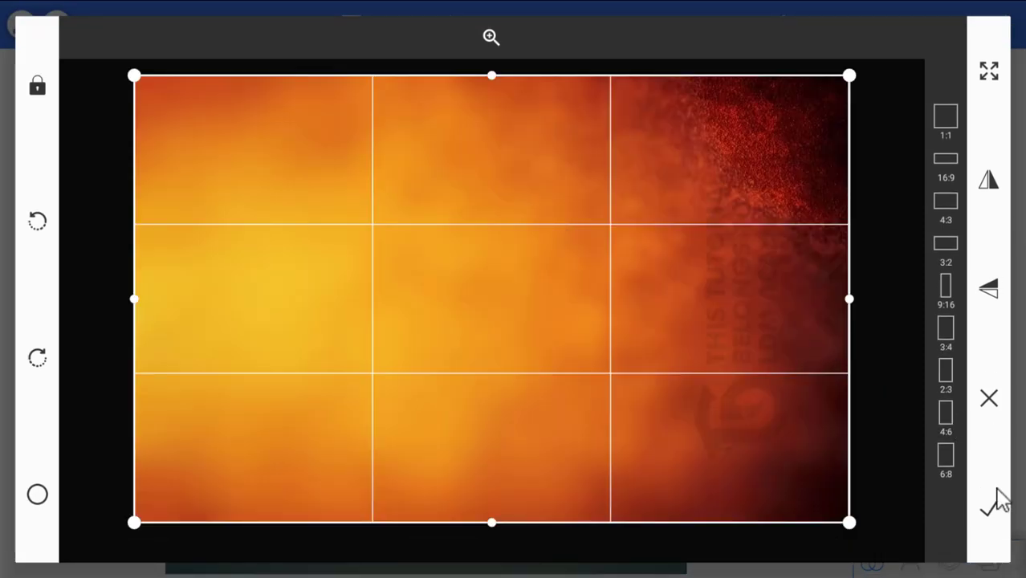
click(992, 513)
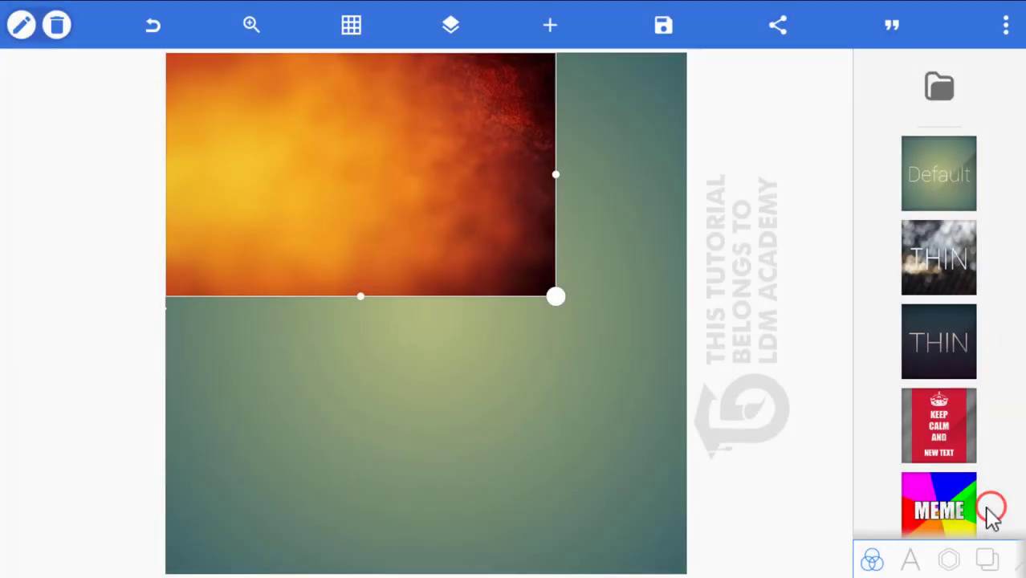
Move the orange photo toward the middle of the canvas and rotate it 90° clockwise so its bright area is uppermost.
drag(410, 178, 550, 304)
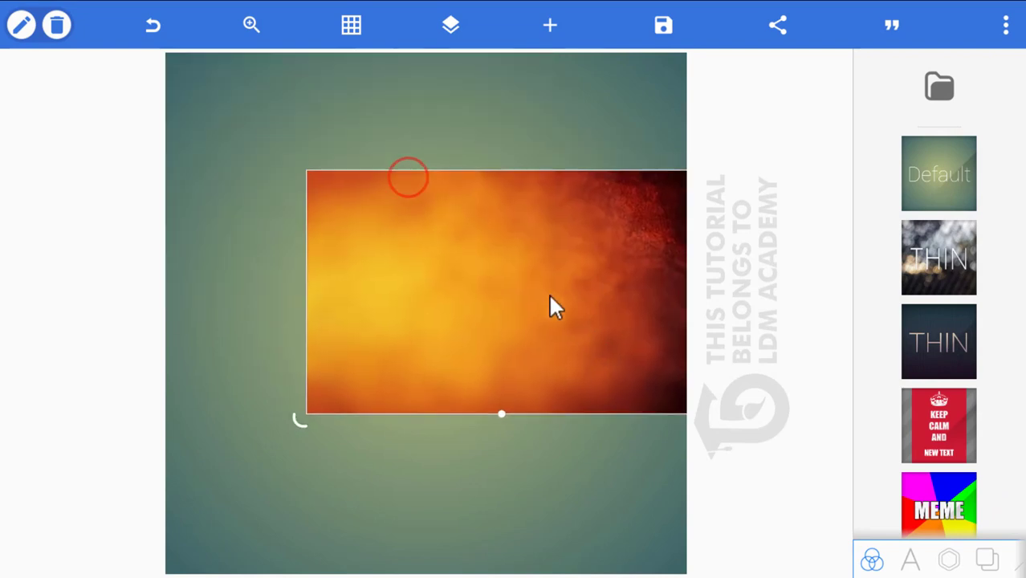
drag(493, 332, 357, 373)
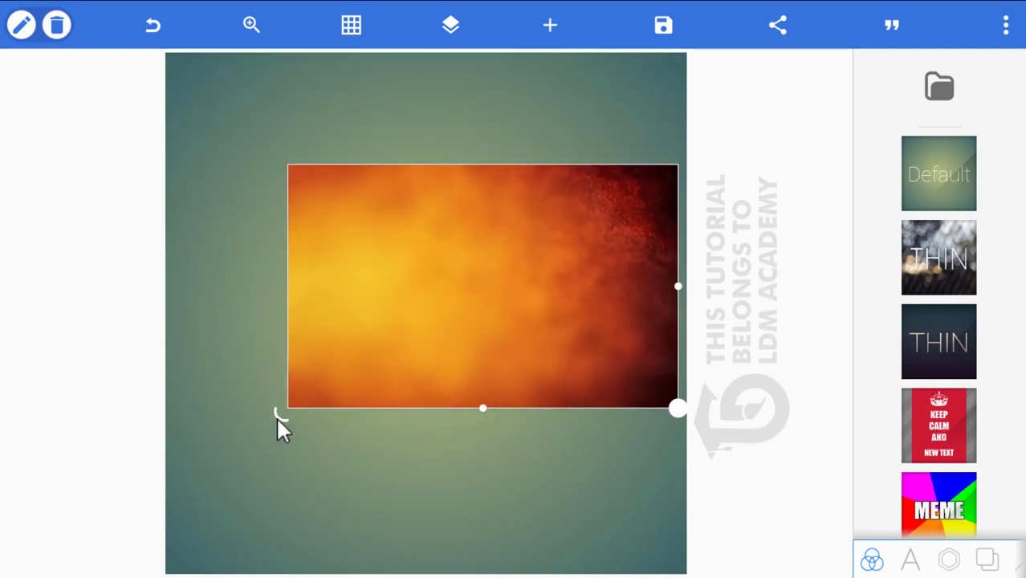
drag(279, 418, 383, 114)
drag(481, 286, 514, 178)
Enlarge and reposition the rotated orange photo until its bright yellow area covers the whole canvas.
drag(394, 375, 268, 575)
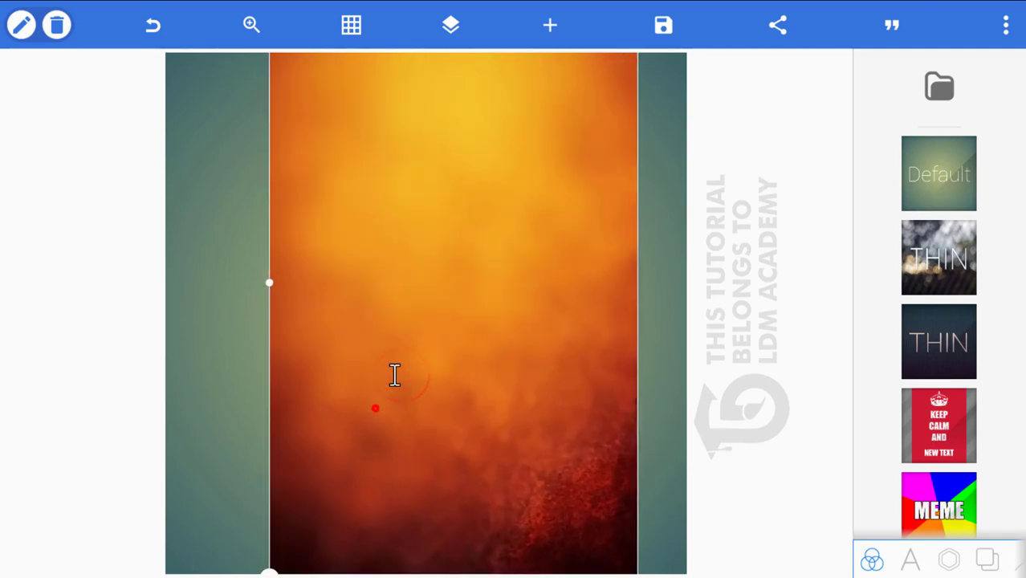
drag(384, 394, 375, 407)
drag(341, 339, 352, 328)
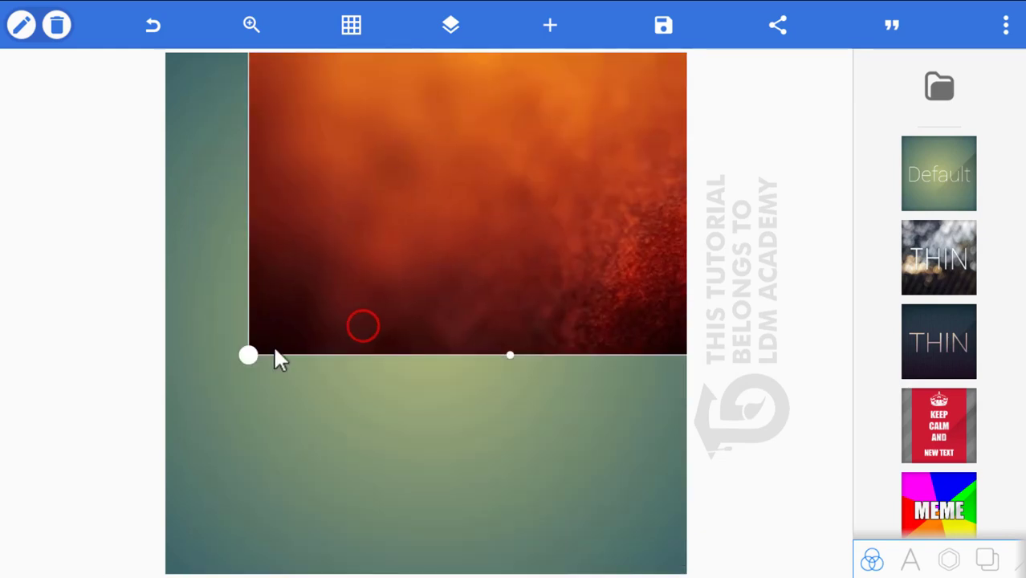
drag(249, 359, 129, 505)
drag(435, 231, 419, 499)
drag(508, 332, 623, 384)
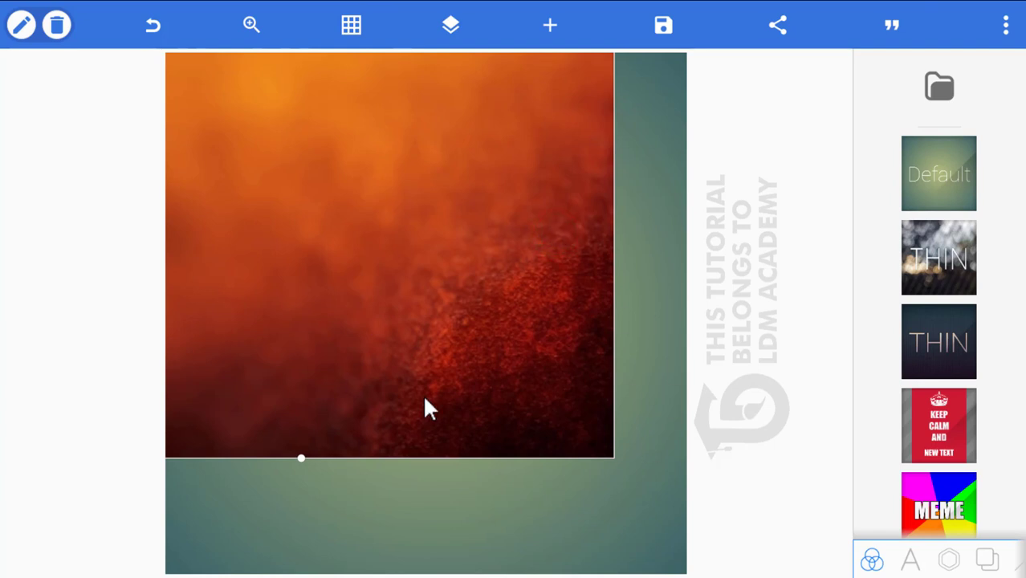
drag(375, 257, 442, 236)
Lock the orange background layer.
click(450, 25)
click(137, 72)
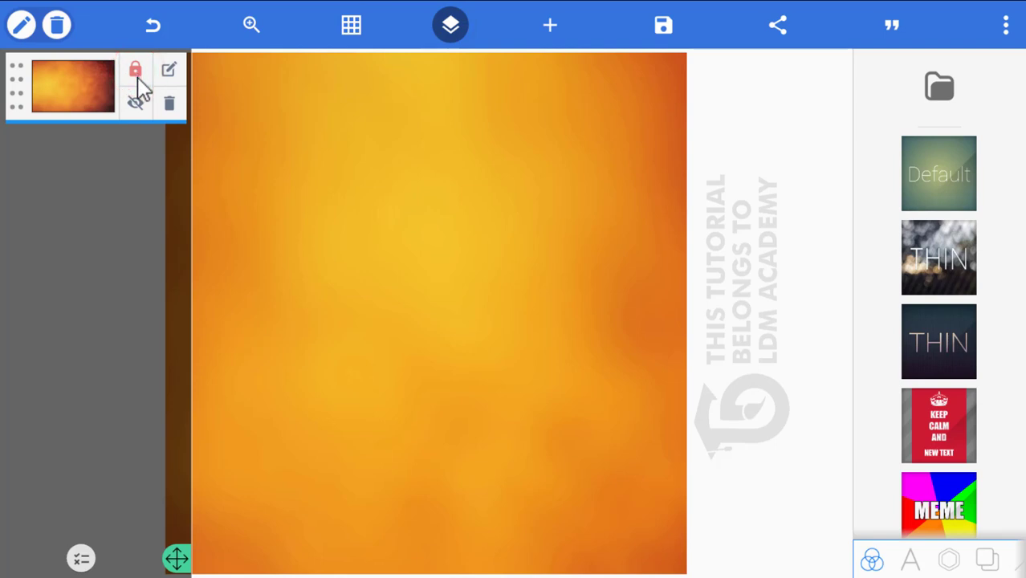
click(450, 33)
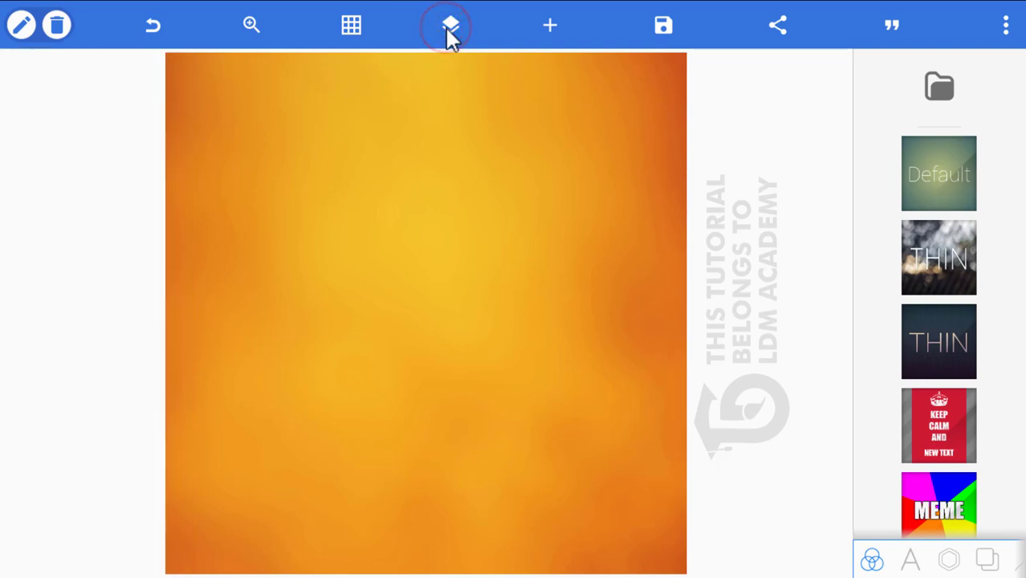
Add the wooden table image, cropping away most of the transparent area above the tabletop.
click(560, 34)
click(568, 195)
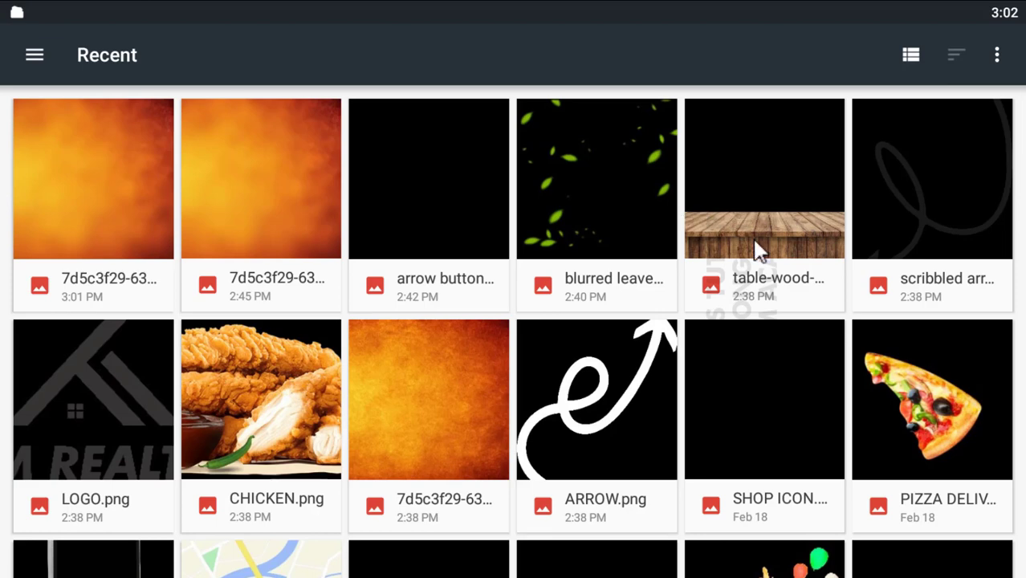
click(758, 251)
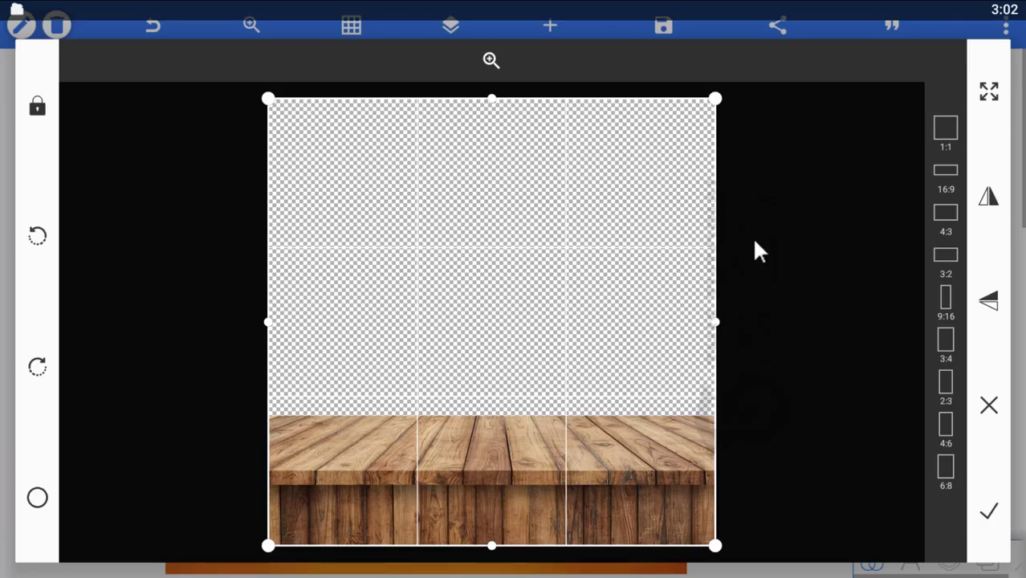
drag(492, 76, 504, 382)
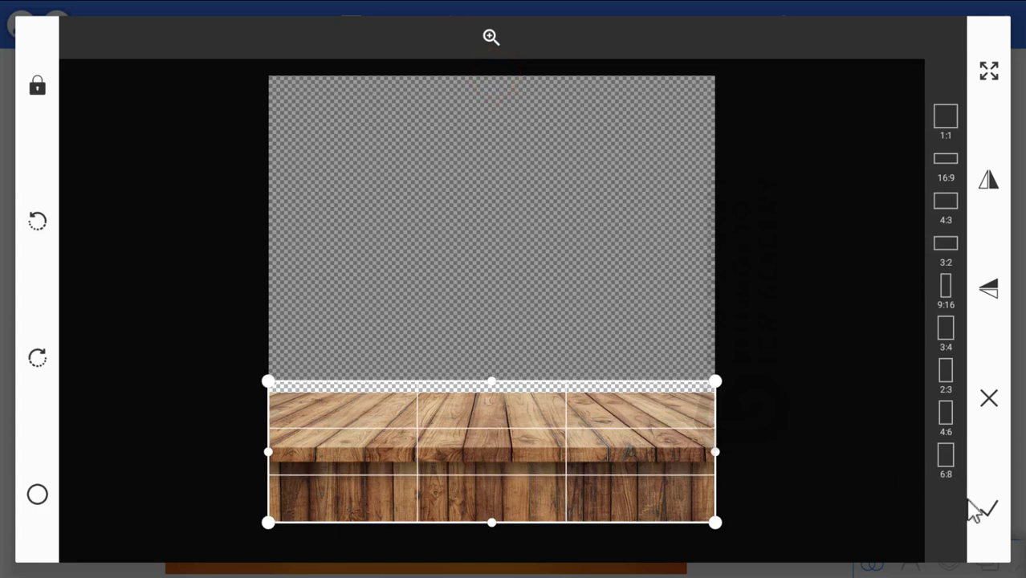
click(992, 517)
Place the wooden table across the lower part of the canvas, enlarged to span its full width.
drag(339, 156, 602, 484)
drag(495, 475, 481, 408)
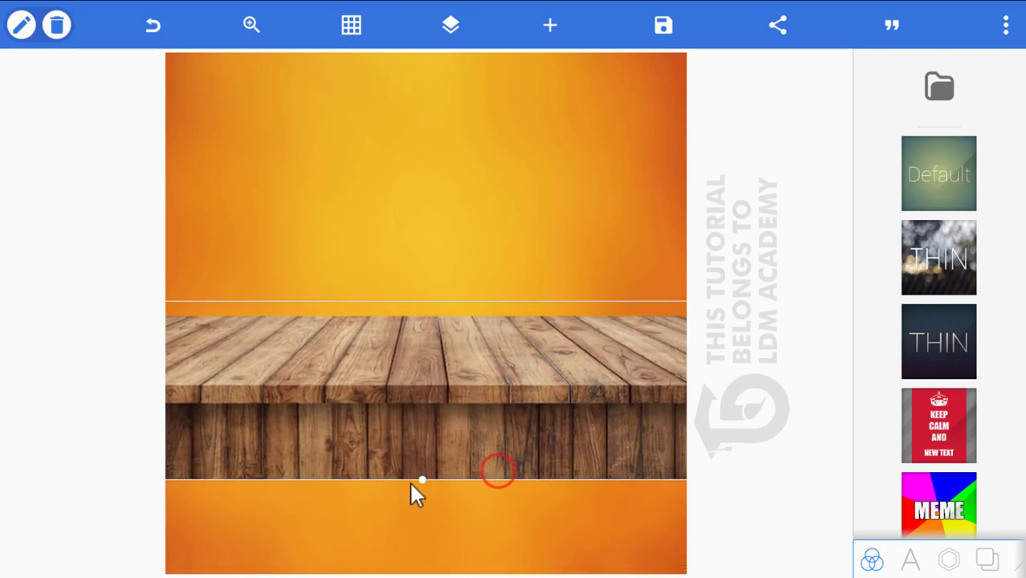
drag(424, 483, 430, 504)
drag(435, 418, 426, 494)
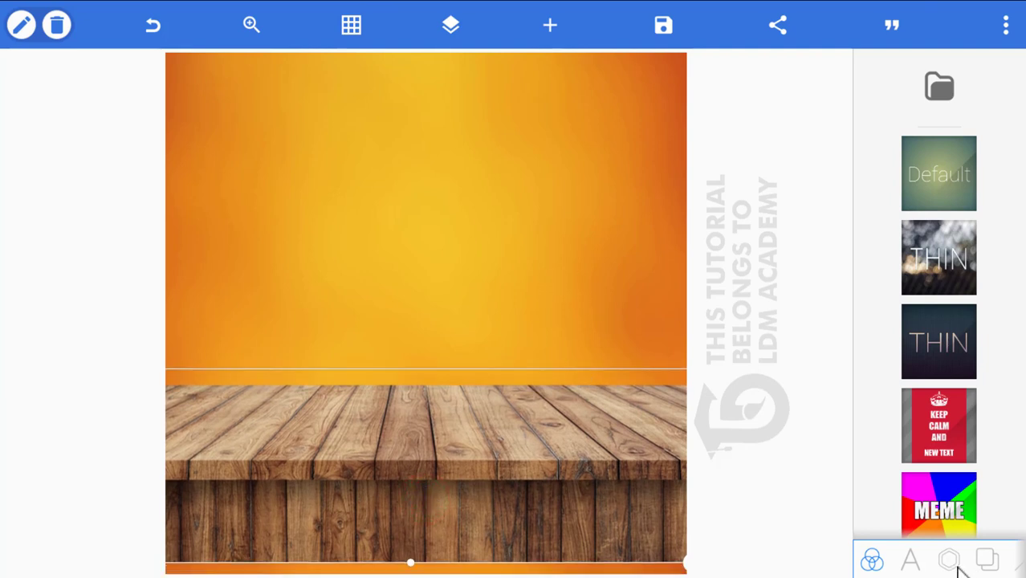
Set the wooden table's color filters to hue -6, saturation 23, brightness -100 and contrast 40, and lock its layer.
click(951, 562)
scroll(945, 347, down, 2)
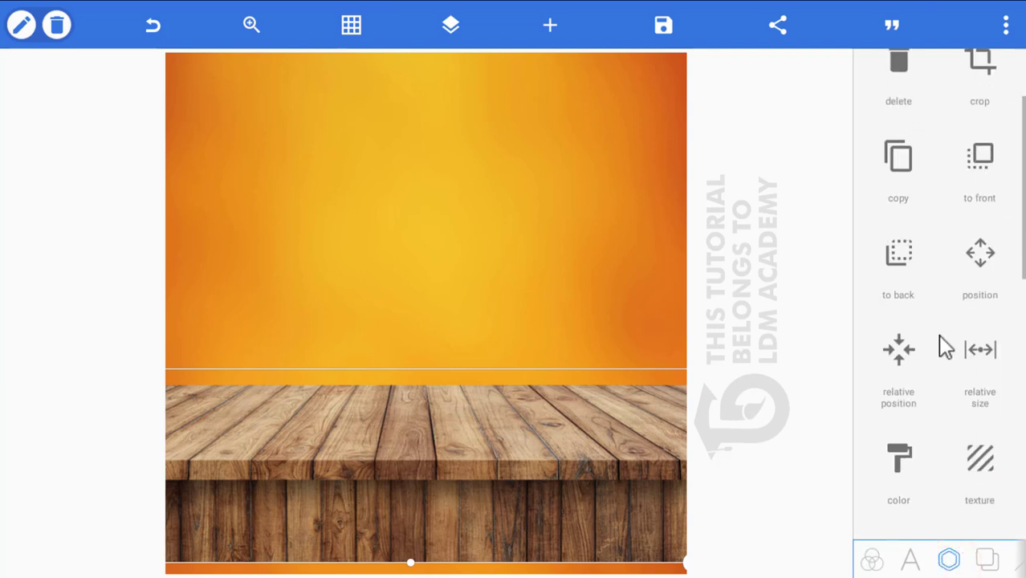
scroll(980, 377, down, 3)
click(979, 361)
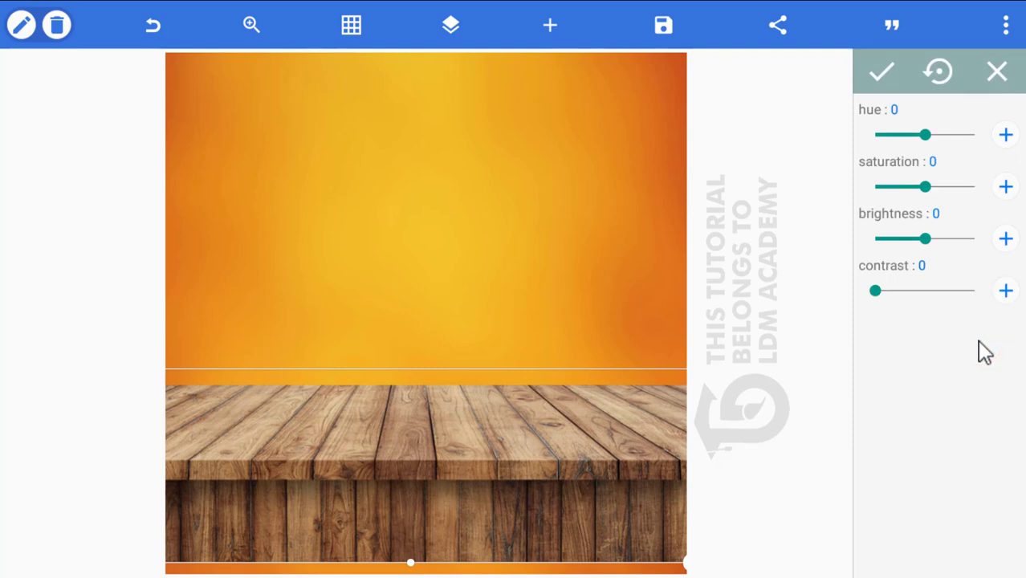
mouse_move(925, 141)
mouse_down()
mouse_move(902, 136)
mouse_move(897, 160)
mouse_move(922, 145)
mouse_up()
click(1006, 135)
drag(927, 185, 939, 206)
drag(931, 239, 834, 240)
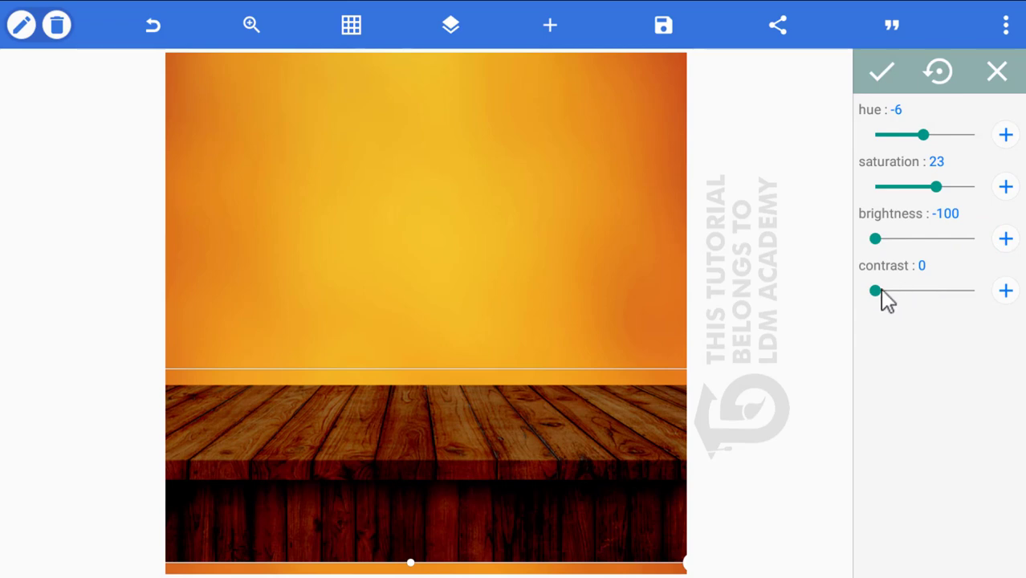
drag(877, 291, 921, 304)
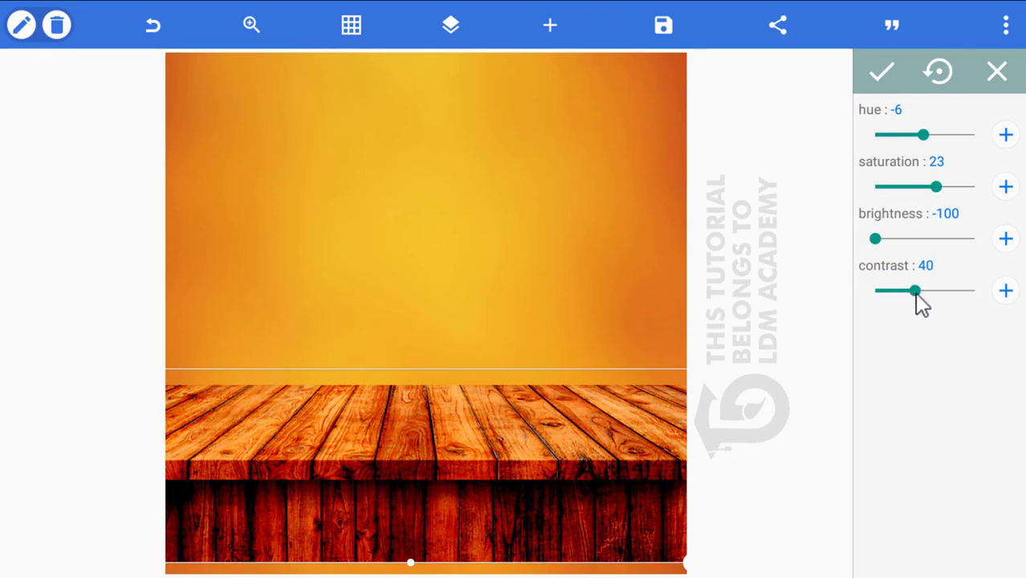
click(883, 73)
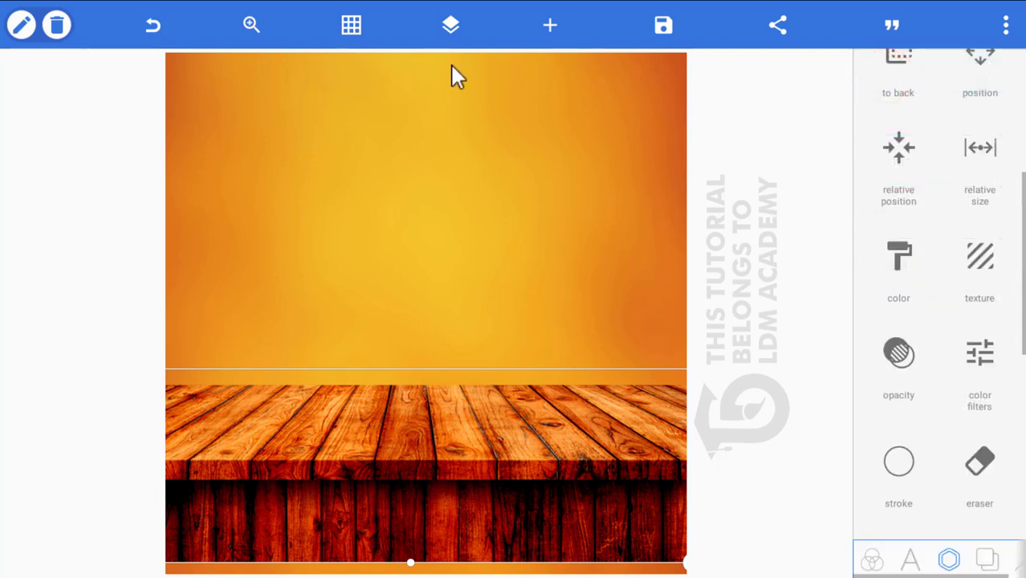
click(452, 26)
click(135, 70)
Add the CHICKEN.png image from the gallery without cropping it.
click(547, 24)
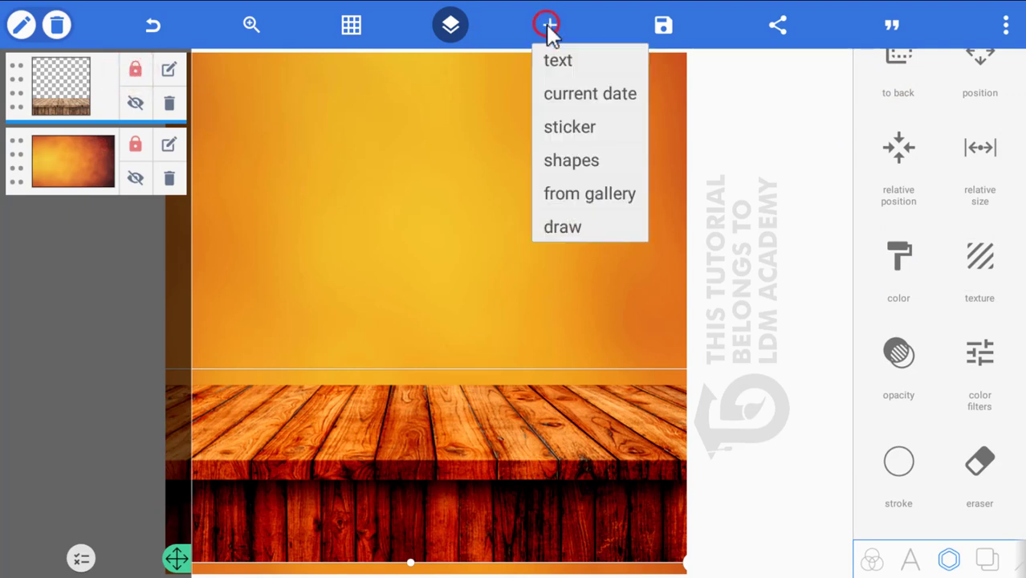
click(574, 194)
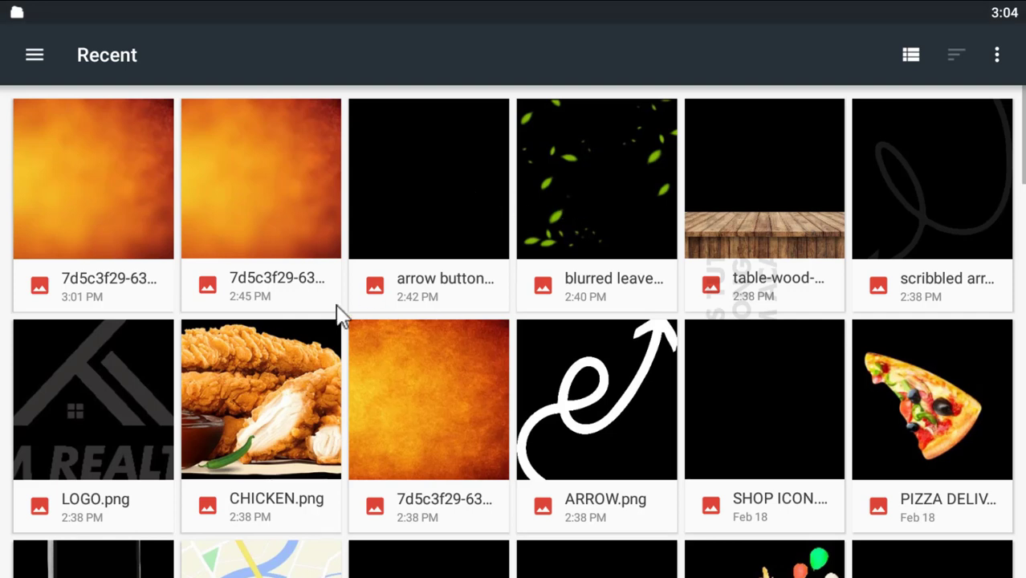
click(281, 398)
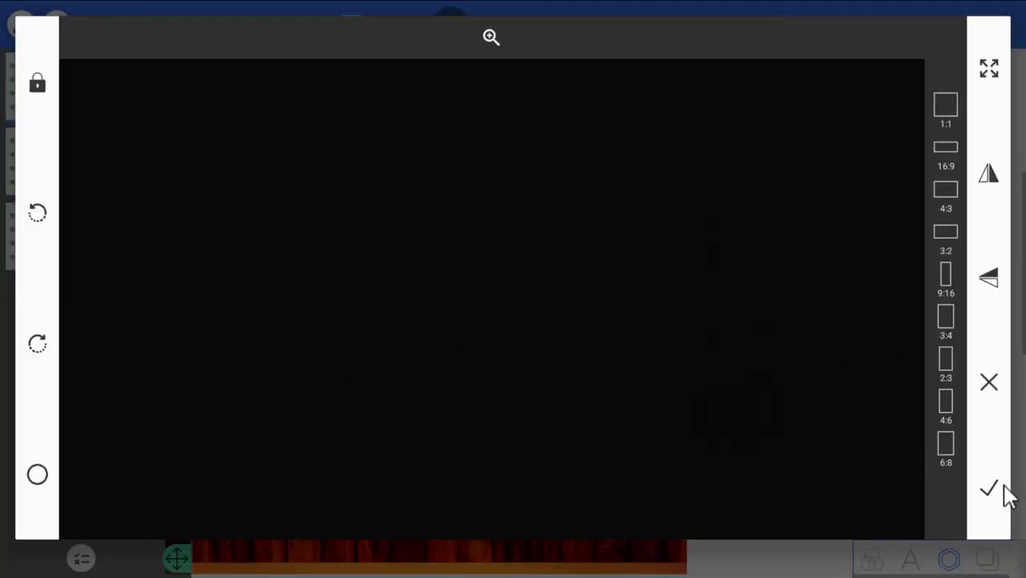
click(995, 491)
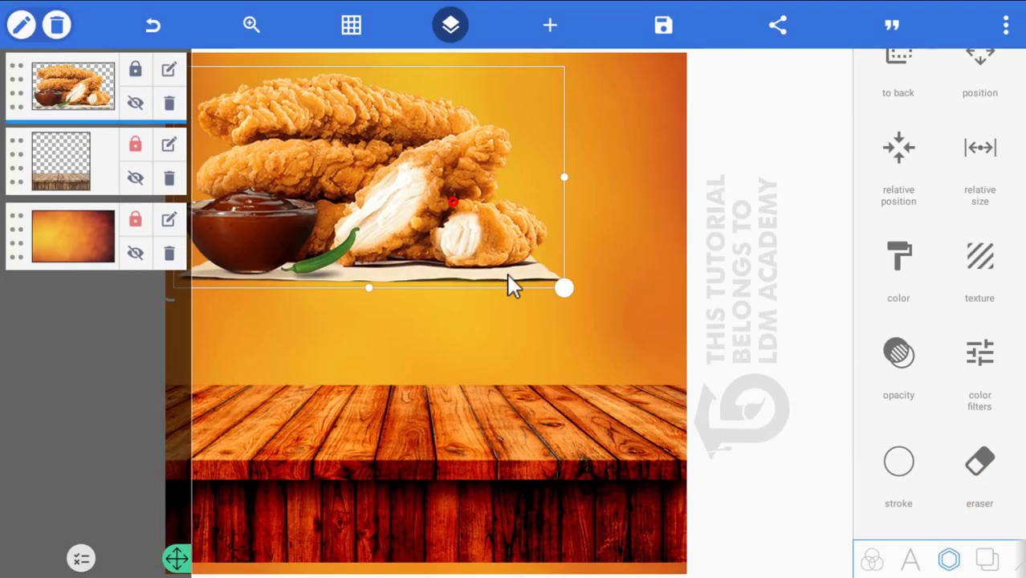
Move the chicken image onto the tabletop and resize it to span about three quarters of the canvas width.
drag(498, 267, 586, 428)
click(450, 25)
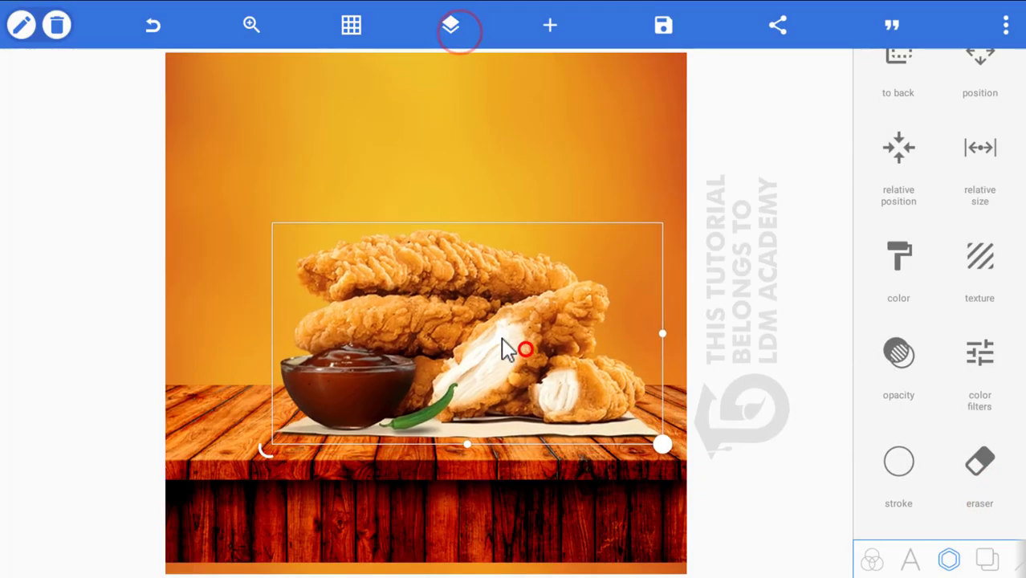
drag(642, 451, 622, 446)
drag(536, 379, 538, 401)
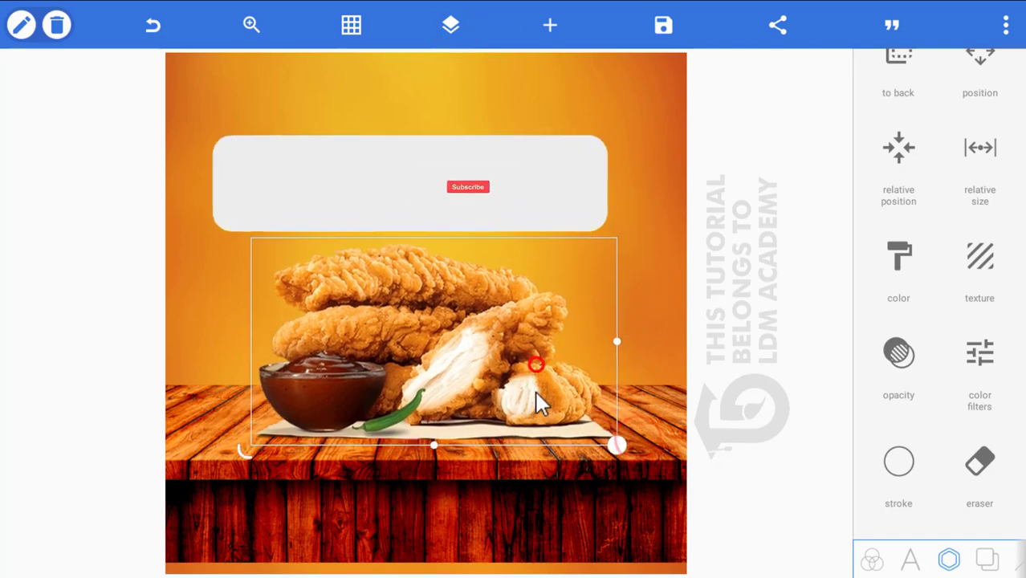
drag(616, 443, 645, 464)
drag(584, 435, 537, 386)
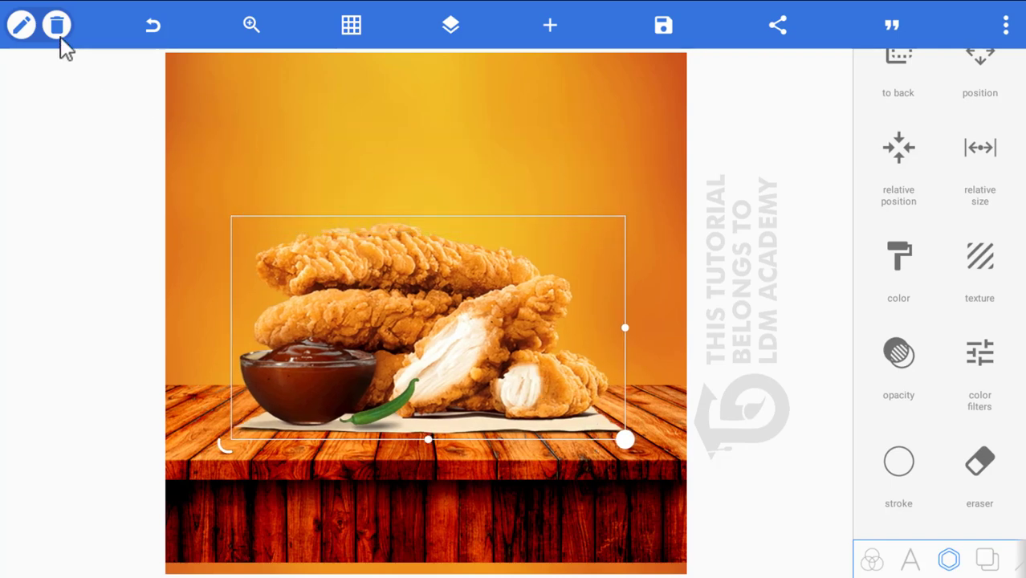
Centre the chicken image horizontally on the canvas.
click(22, 26)
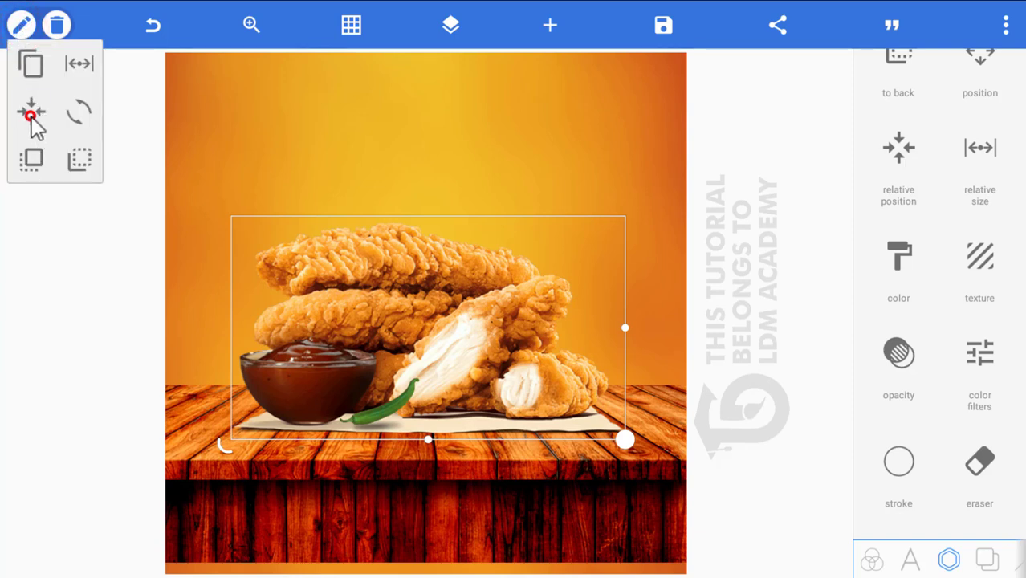
click(31, 114)
click(944, 132)
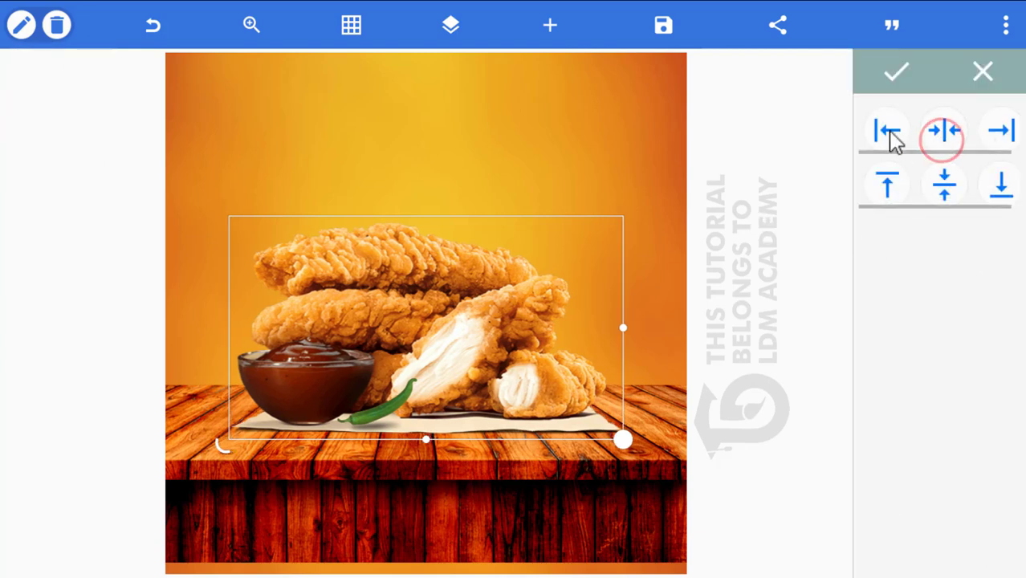
click(898, 71)
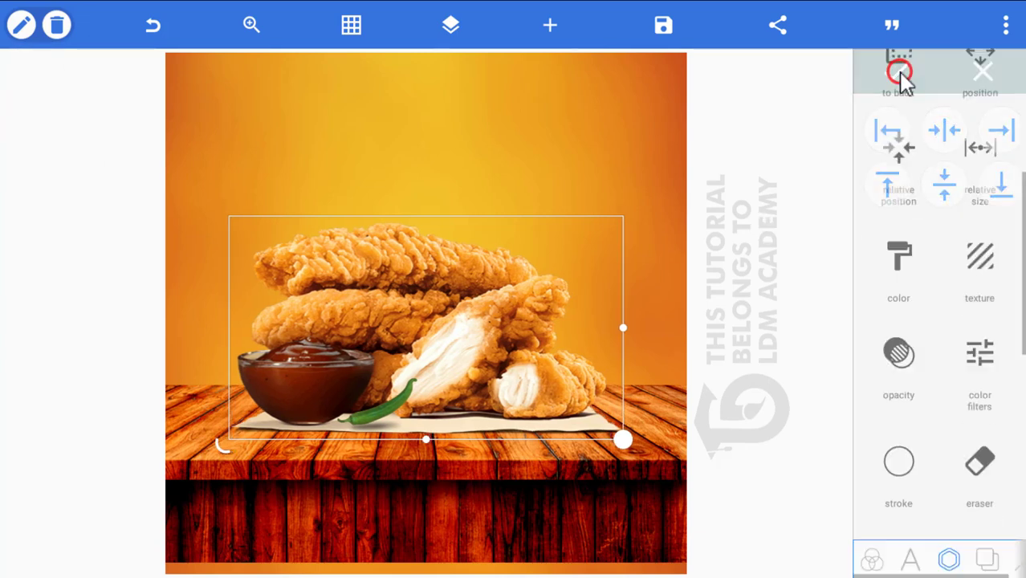
click(423, 490)
click(401, 322)
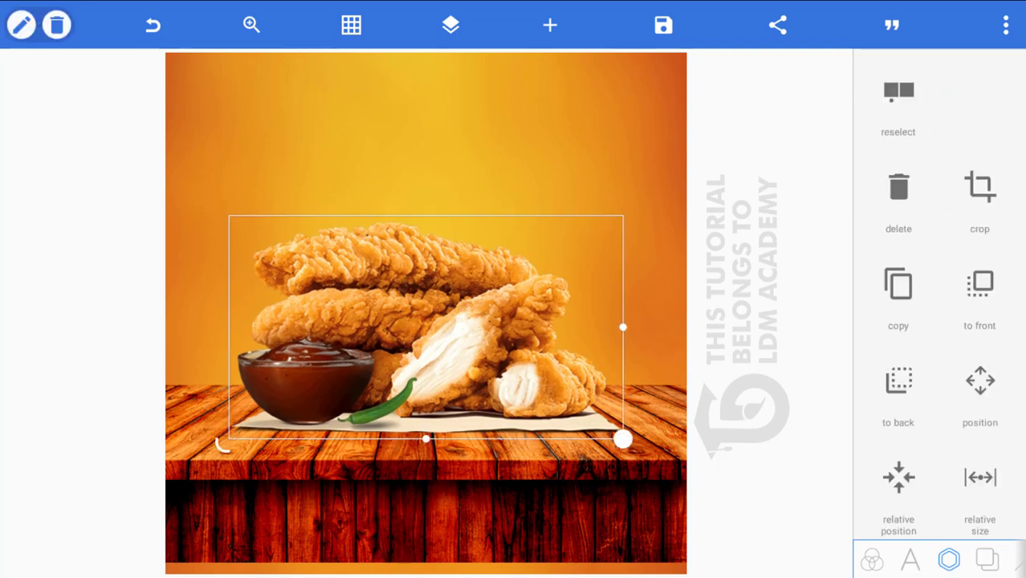
Switch to the TEXT file in Notepad, copy the line "Eat good food" and return to PixelLab.
key(alt+Tab)
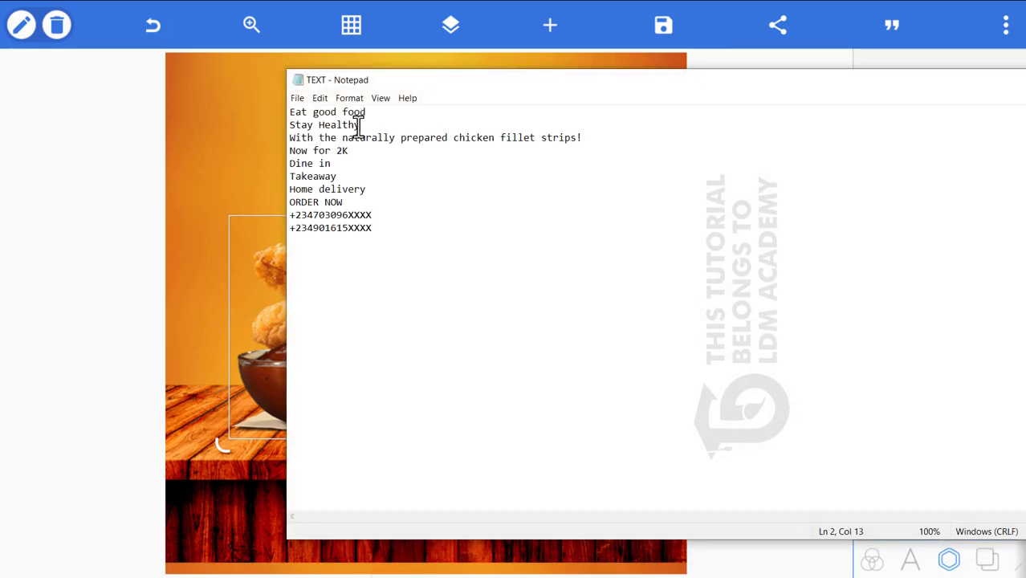
drag(367, 113, 252, 114)
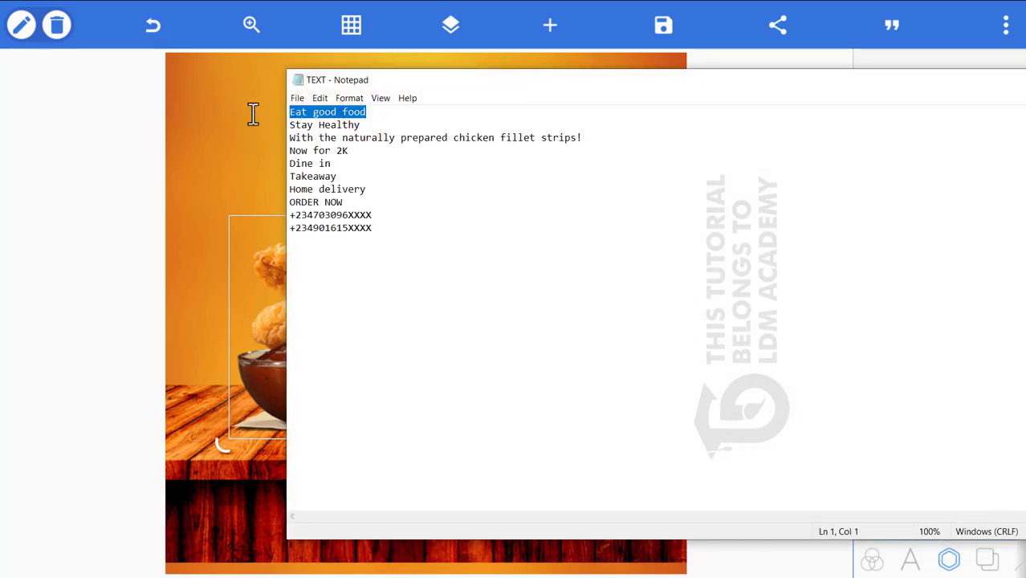
click(176, 194)
click(383, 130)
Add an enlarged text object reading "Eat good food" above the chicken.
click(549, 25)
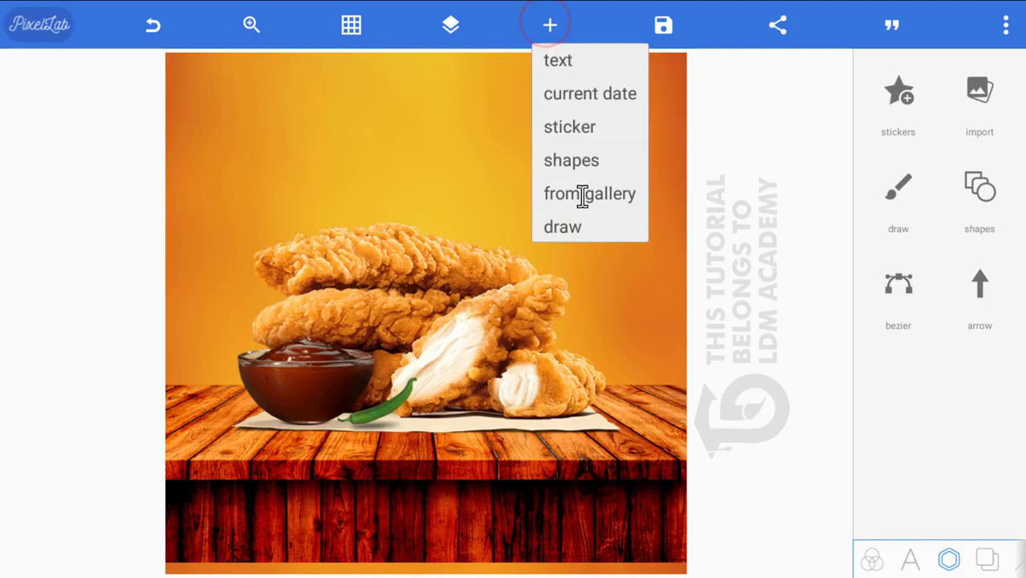
click(574, 65)
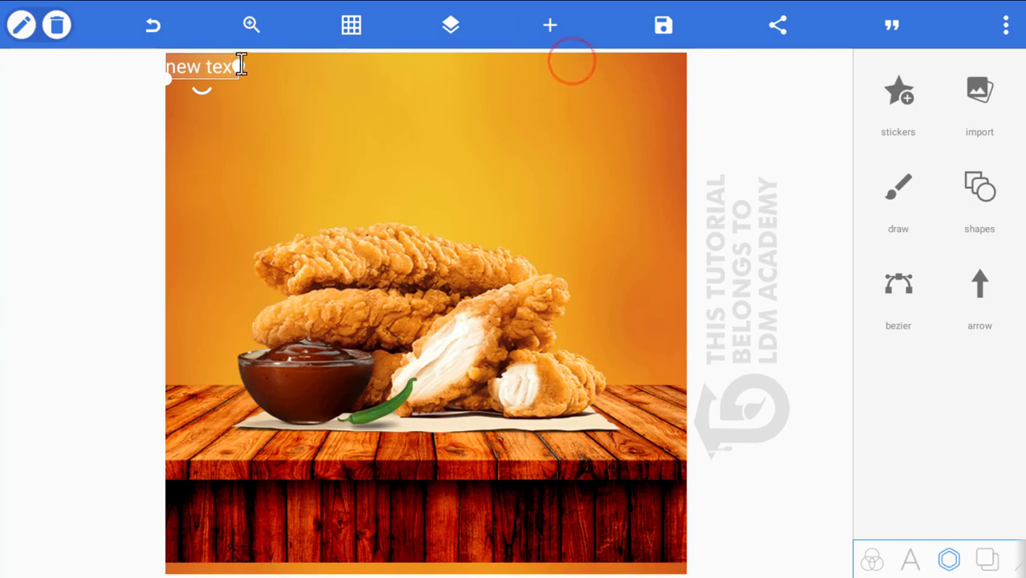
drag(217, 67, 301, 199)
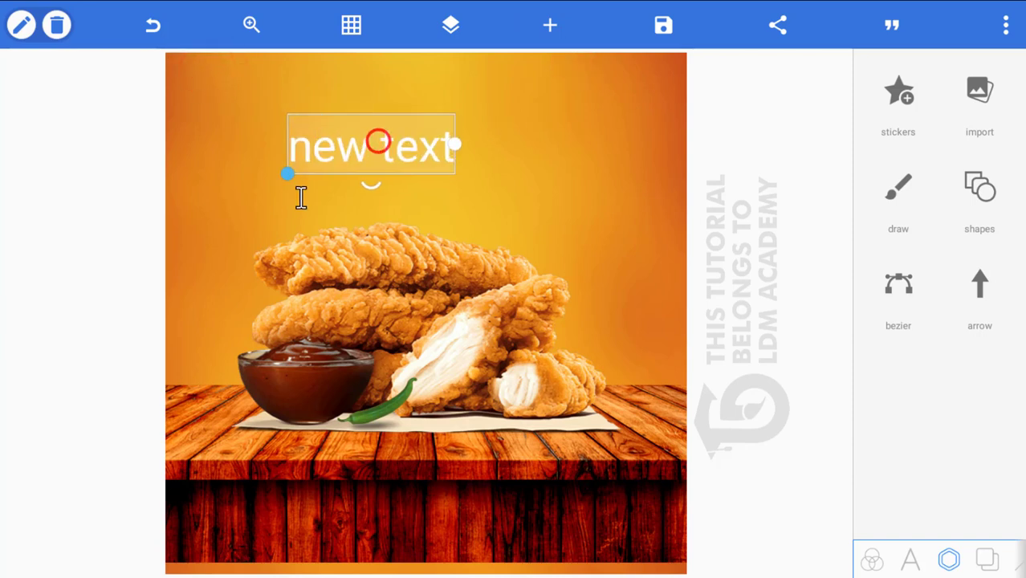
double_click(354, 160)
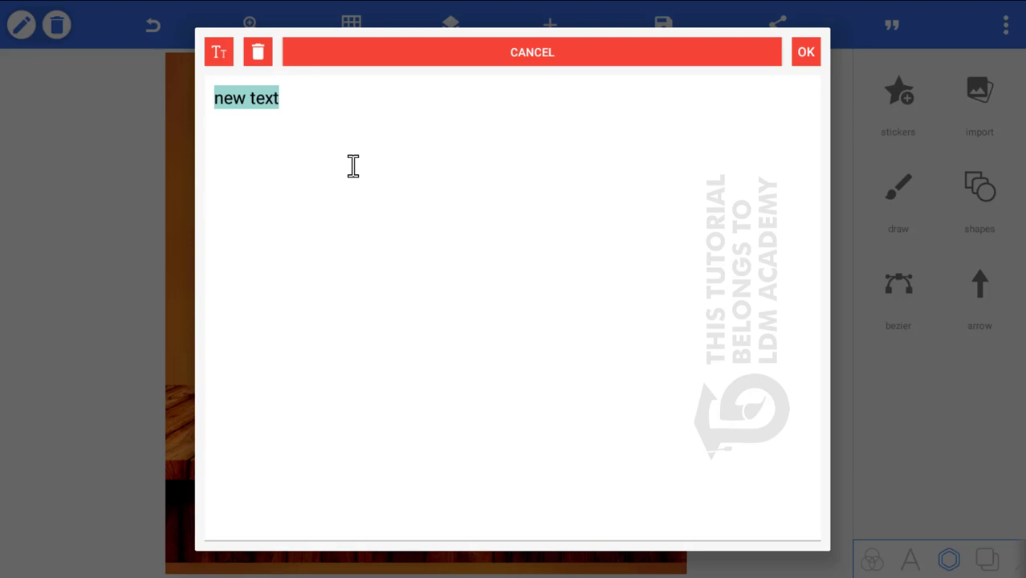
key(BackSpace)
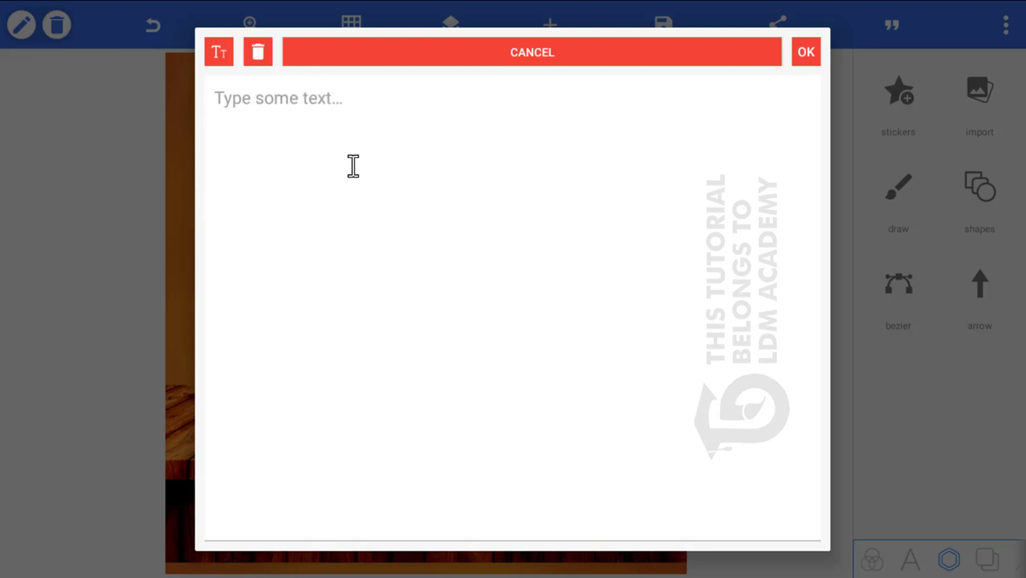
text(Eat good food)
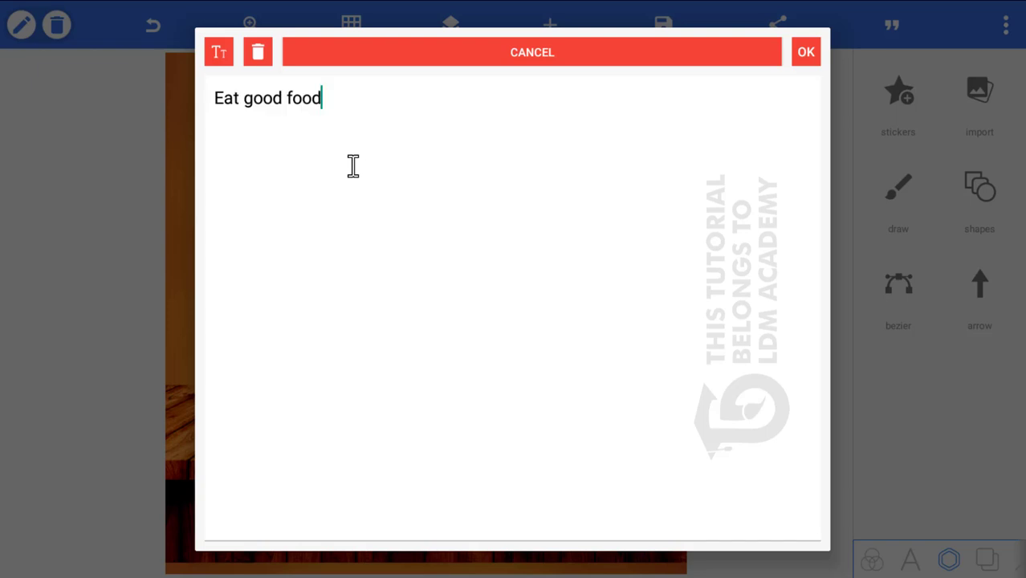
click(807, 53)
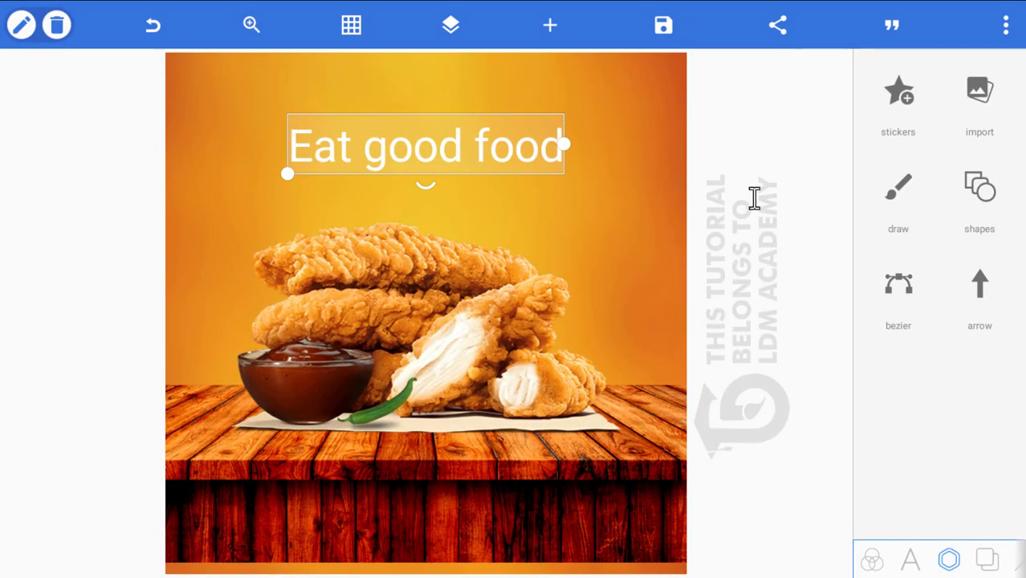
Change the font of the "Eat good food" text to MontserratAlternates-ExtraBoldItalic.
click(918, 566)
scroll(921, 437, down, 5)
scroll(915, 321, up, 2)
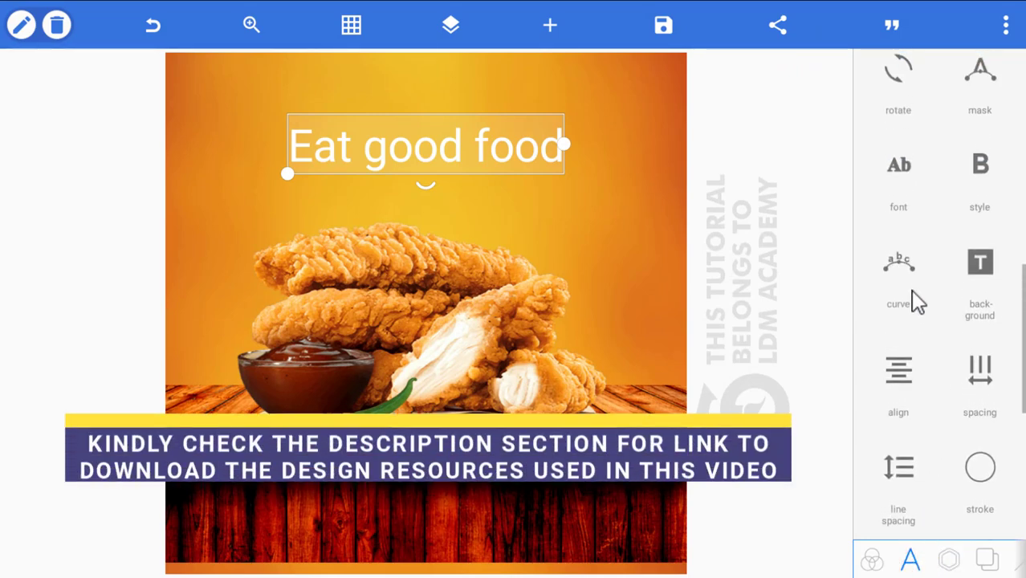
click(900, 186)
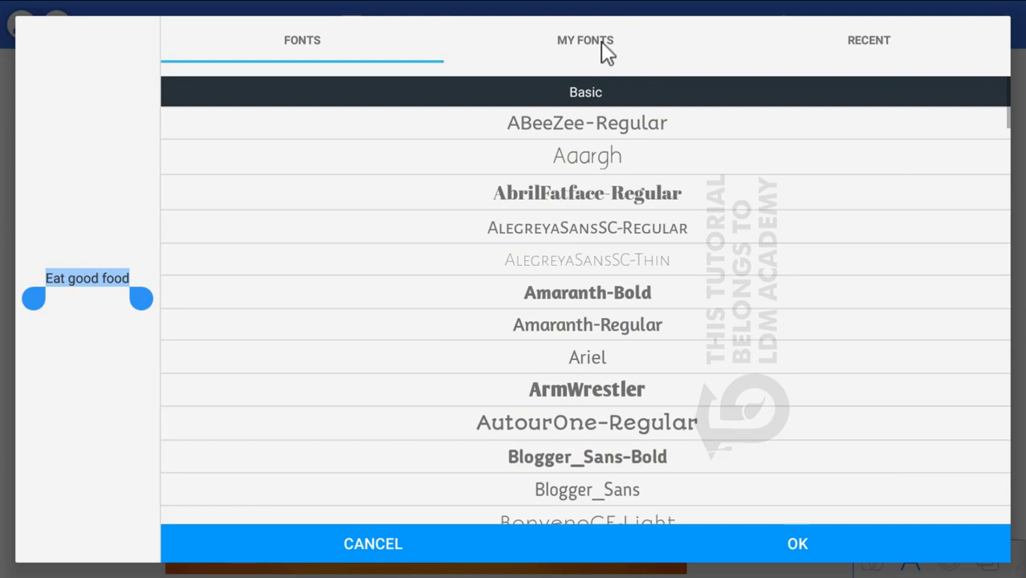
click(600, 41)
click(530, 98)
text(mon)
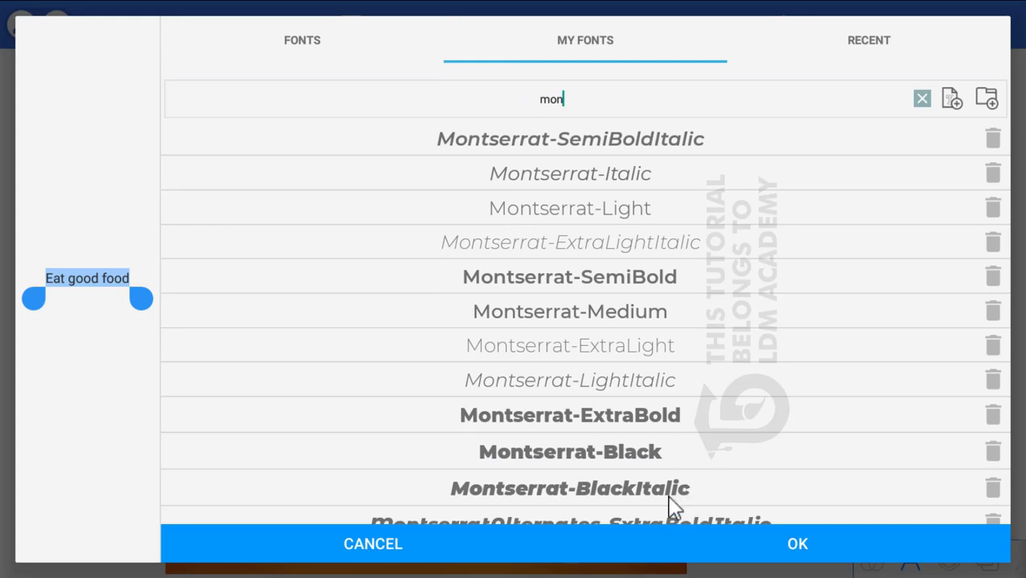
scroll(675, 514, down, 5)
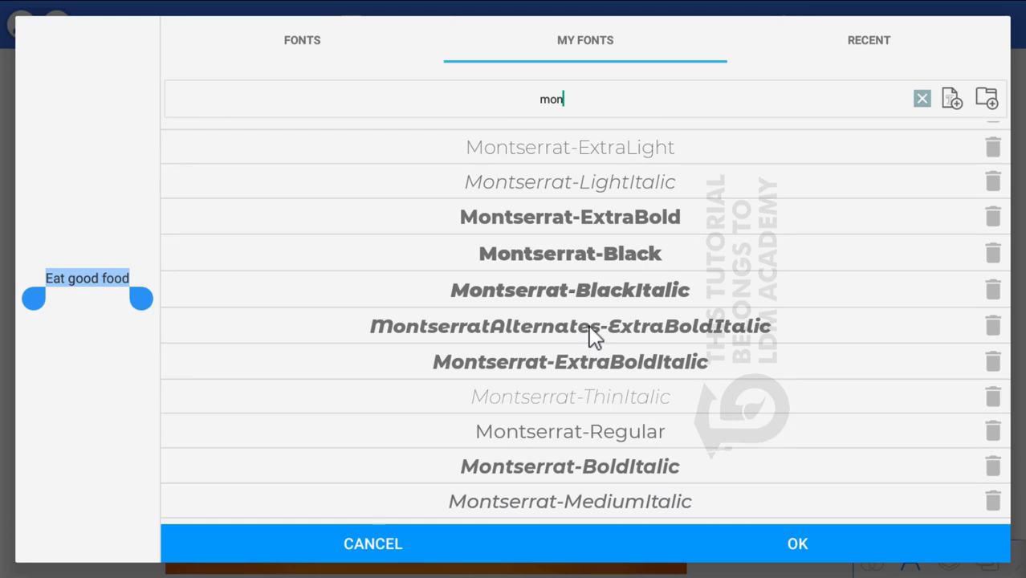
click(590, 331)
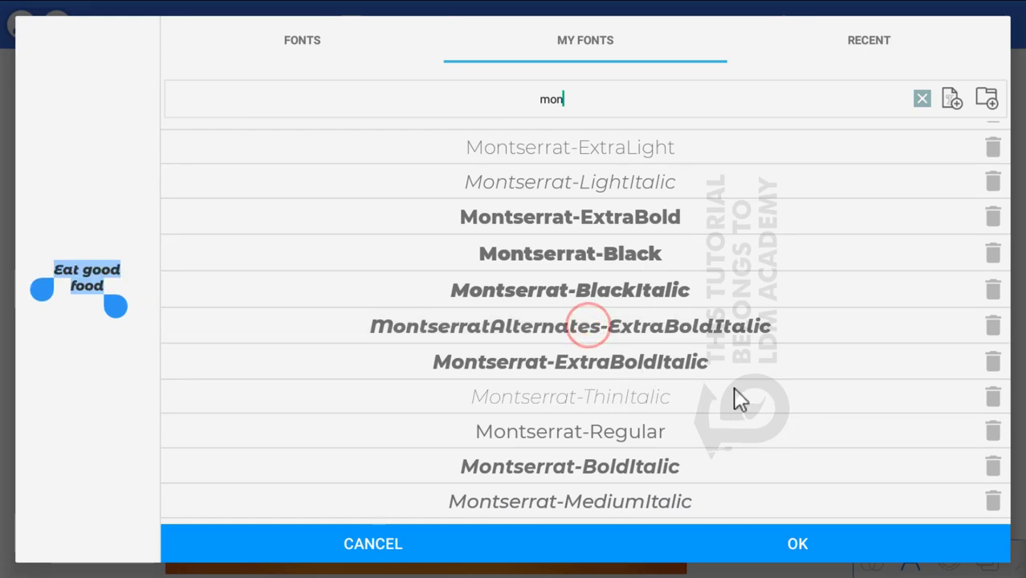
click(797, 546)
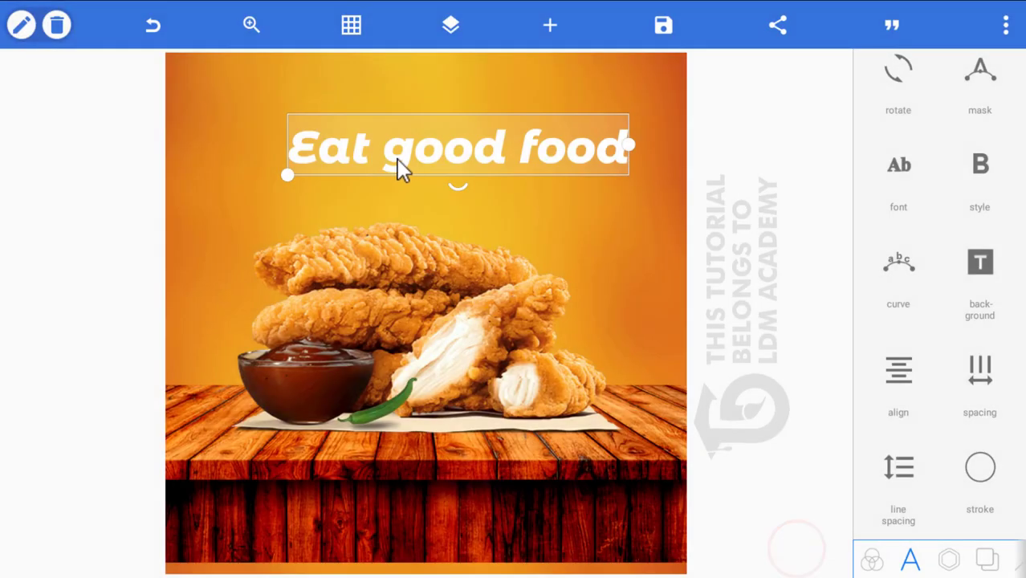
Shrink and raise the "Eat good food" text, centre it horizontally above the chicken, and reduce its size slightly more.
drag(395, 158, 385, 154)
drag(277, 173, 347, 171)
drag(444, 131, 423, 120)
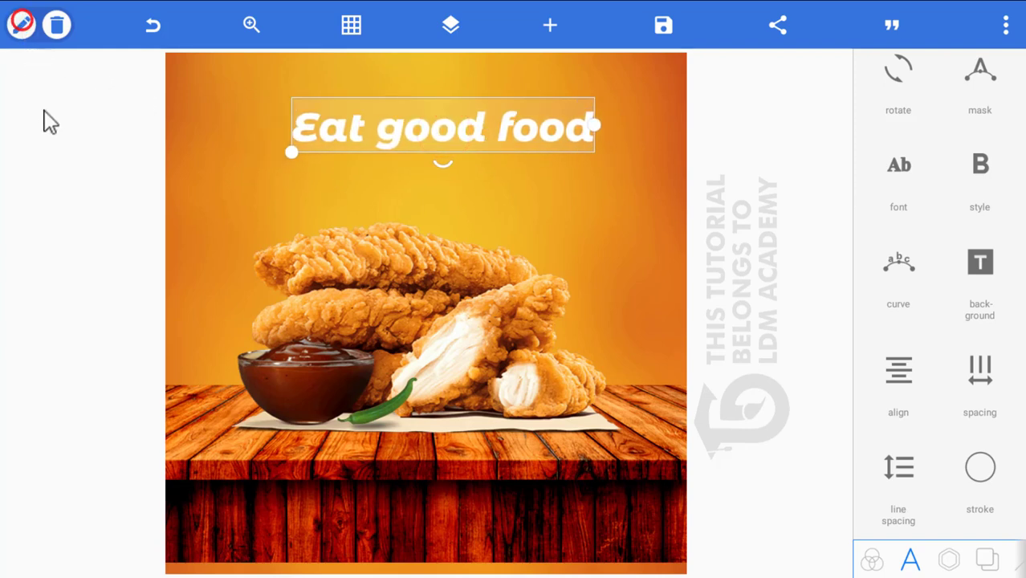
click(21, 25)
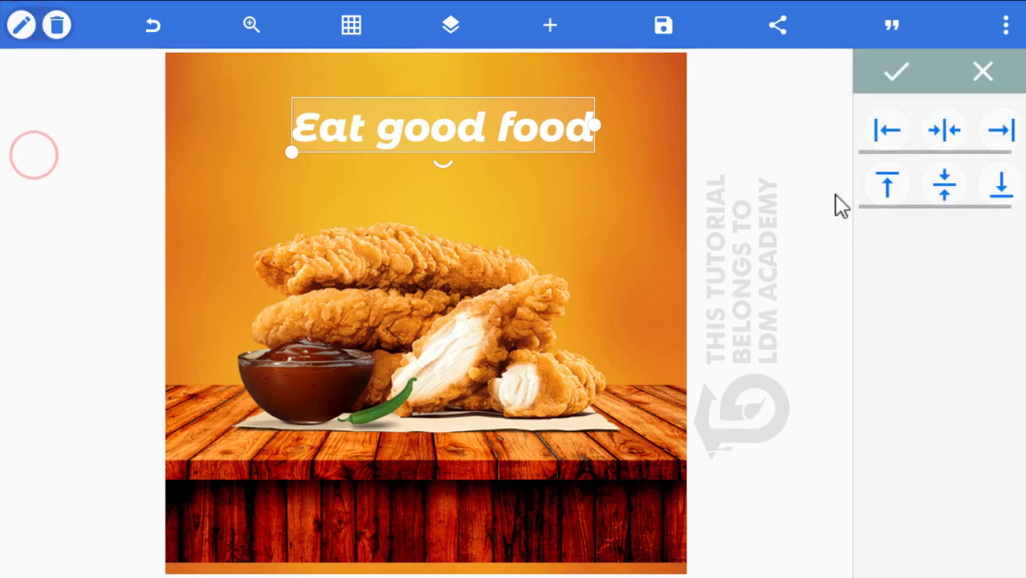
click(944, 130)
click(896, 72)
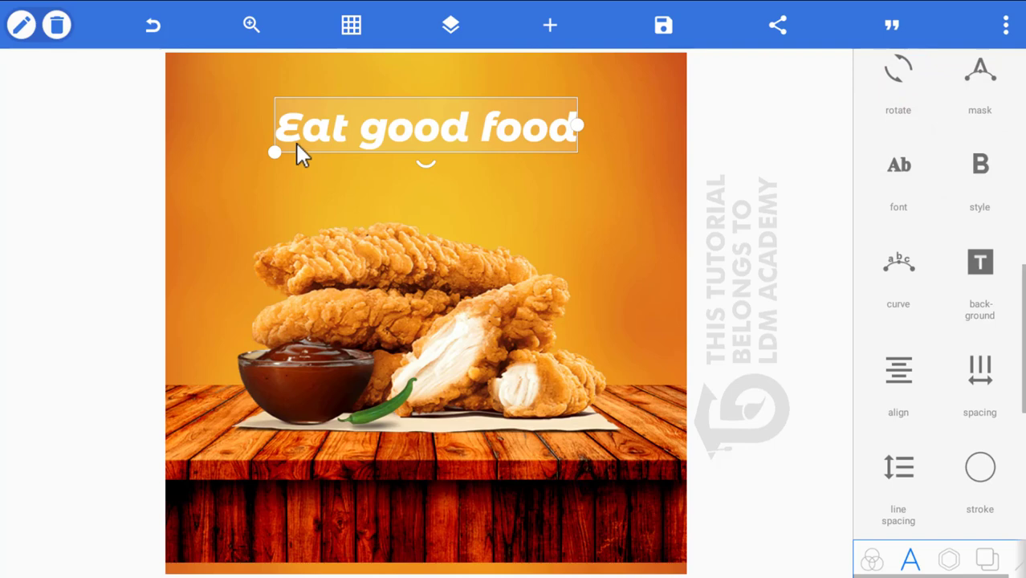
drag(271, 157, 303, 154)
click(346, 281)
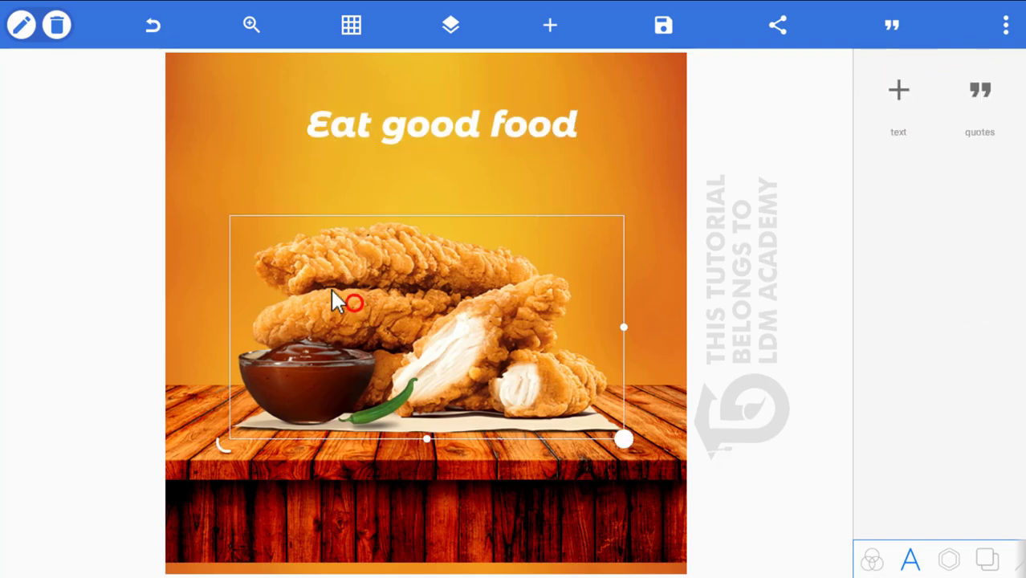
Shrink the chicken image slightly and centre the "Eat good food" text horizontally on the canvas.
drag(623, 445, 523, 408)
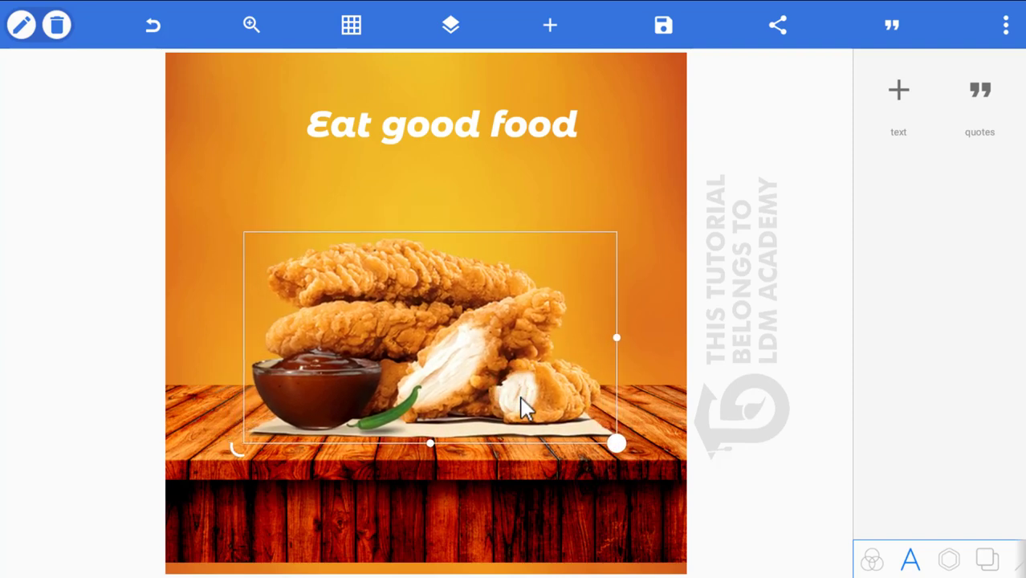
click(419, 129)
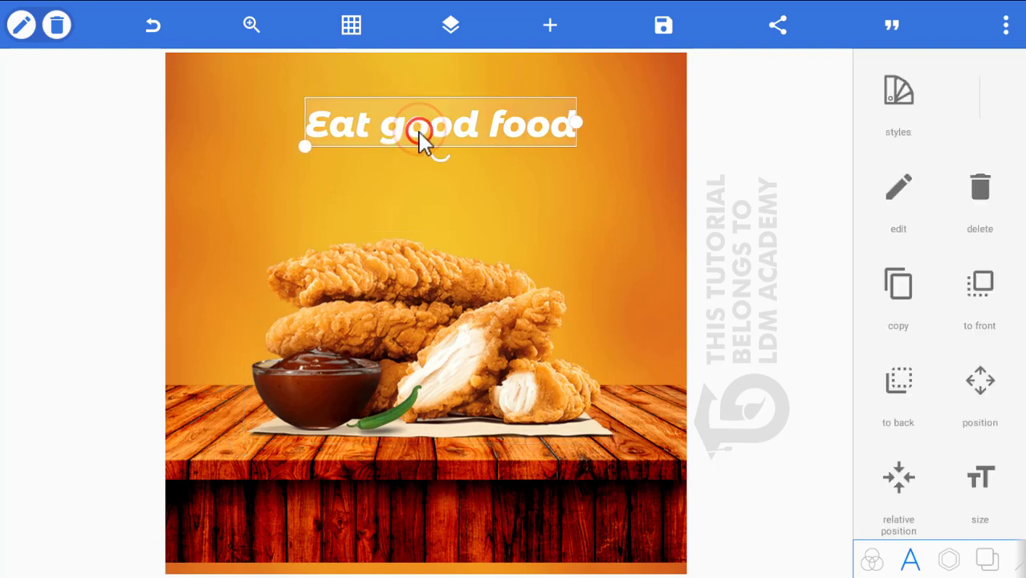
click(21, 25)
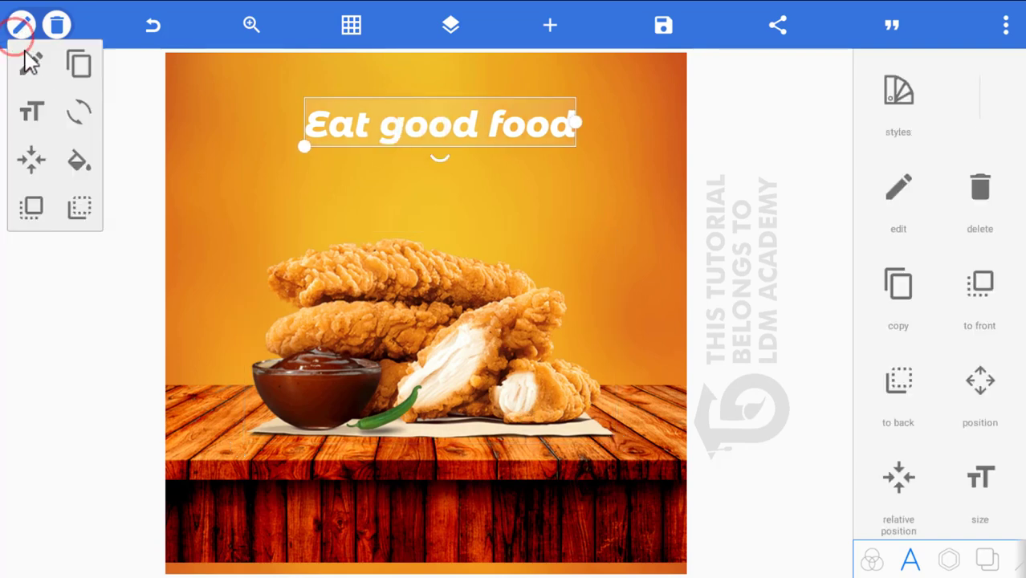
click(30, 151)
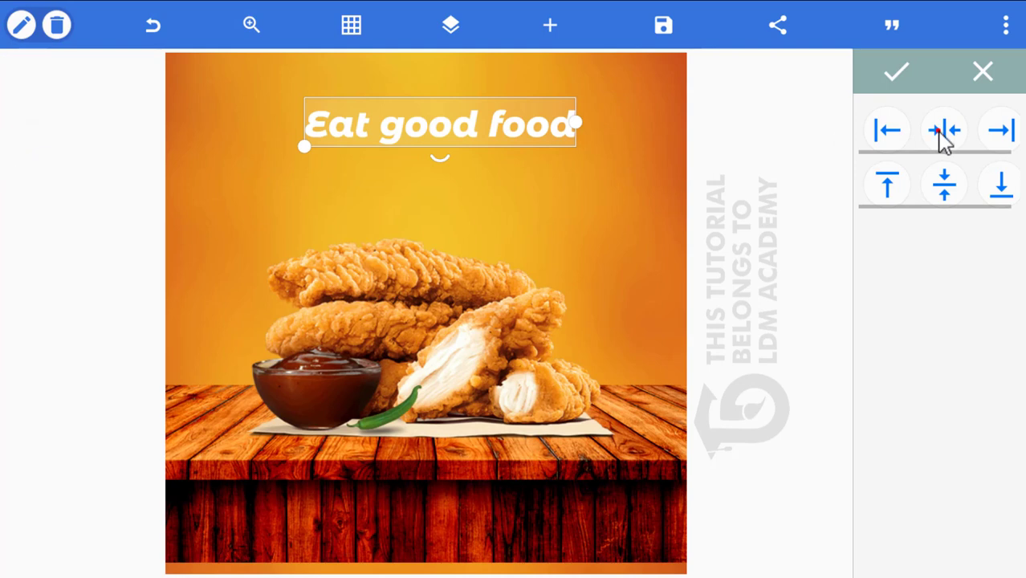
click(944, 131)
click(887, 75)
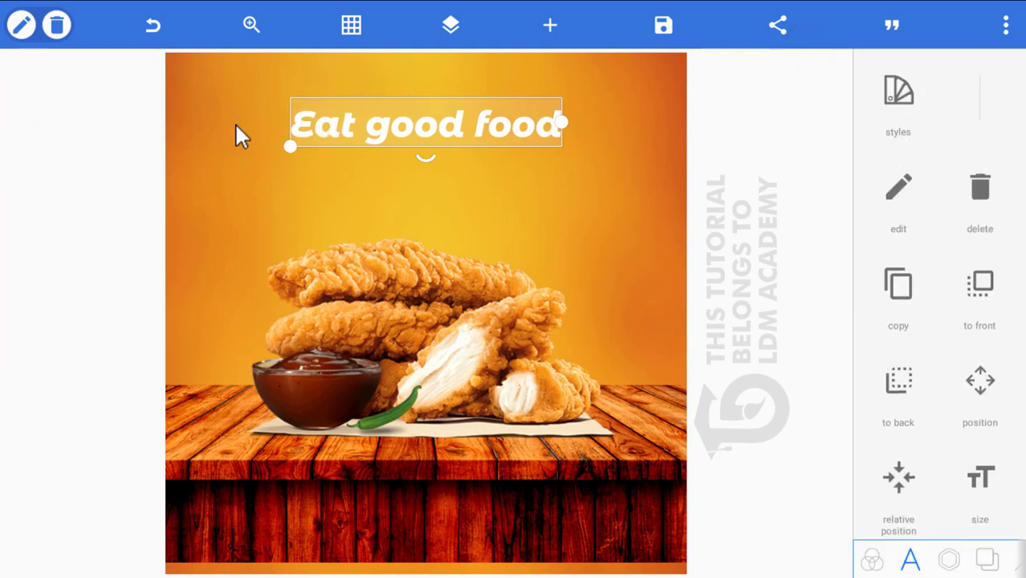
Duplicate the "Eat good food" text and place the copy exactly over the original.
click(22, 27)
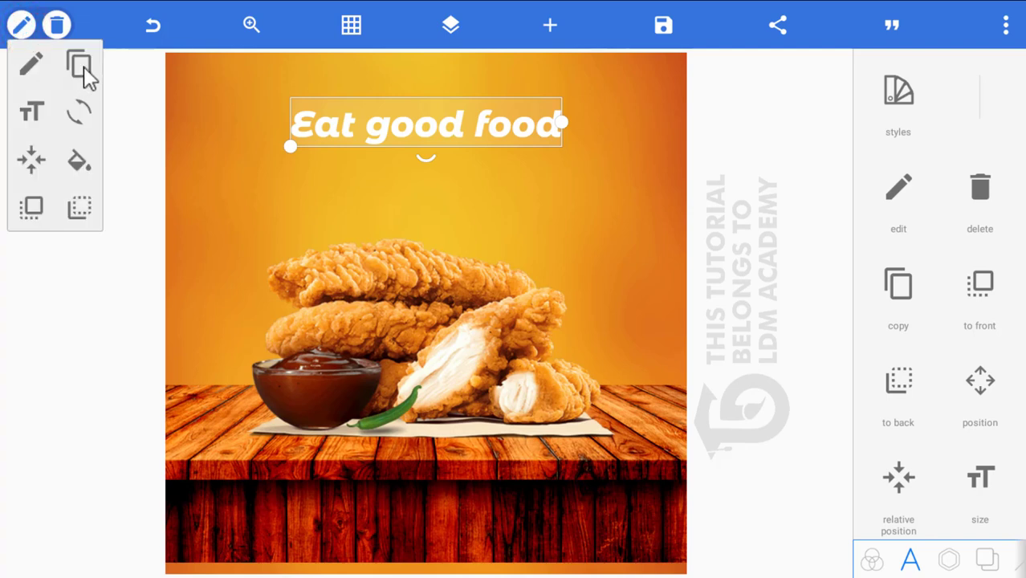
click(80, 66)
mouse_move(287, 80)
mouse_down()
mouse_move(393, 101)
mouse_move(389, 87)
mouse_move(414, 106)
mouse_move(416, 125)
mouse_move(408, 124)
mouse_up()
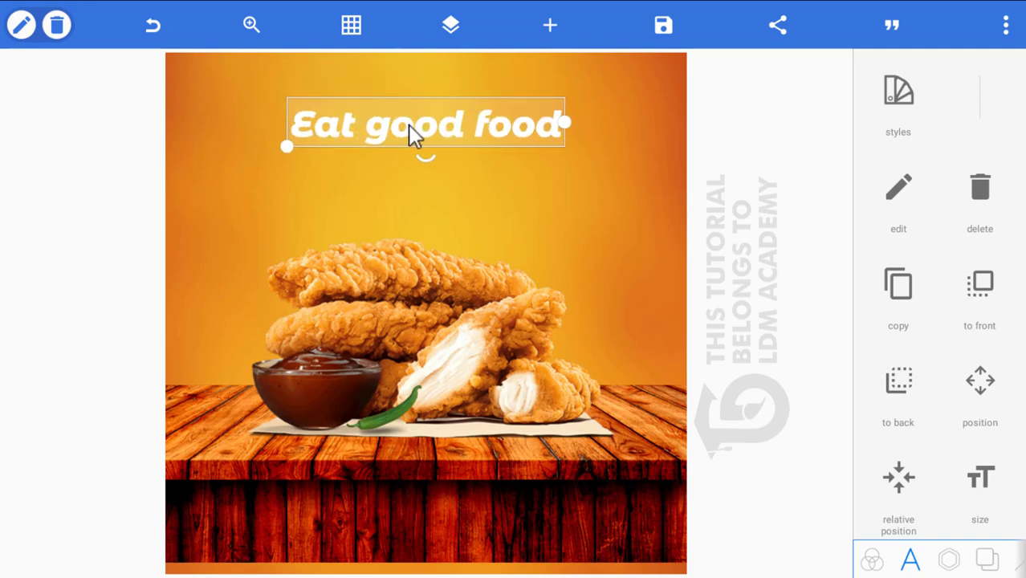
click(394, 196)
click(431, 131)
Change the colour of the duplicated "Eat good food" text to black.
scroll(934, 447, down, 3)
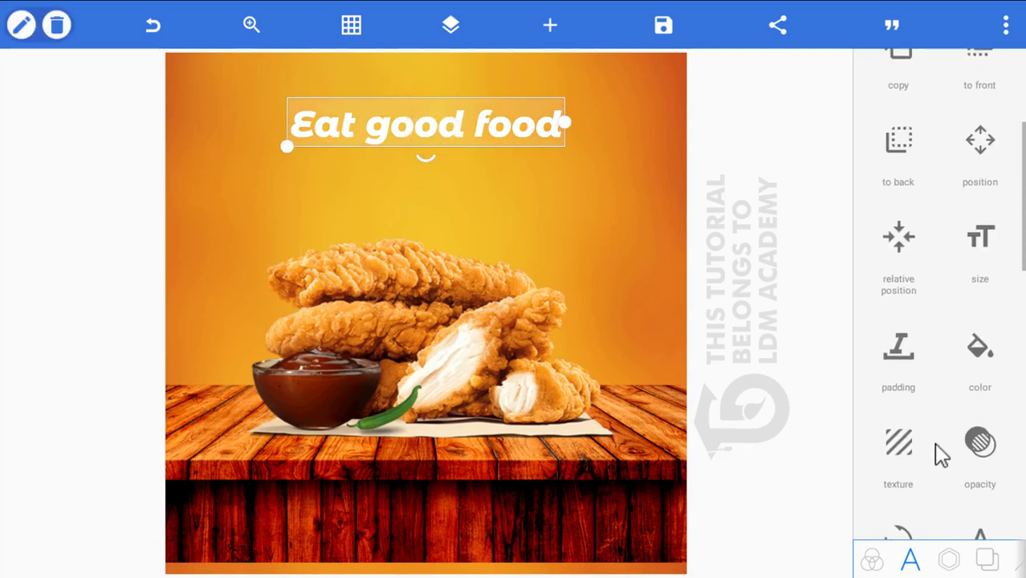
click(974, 353)
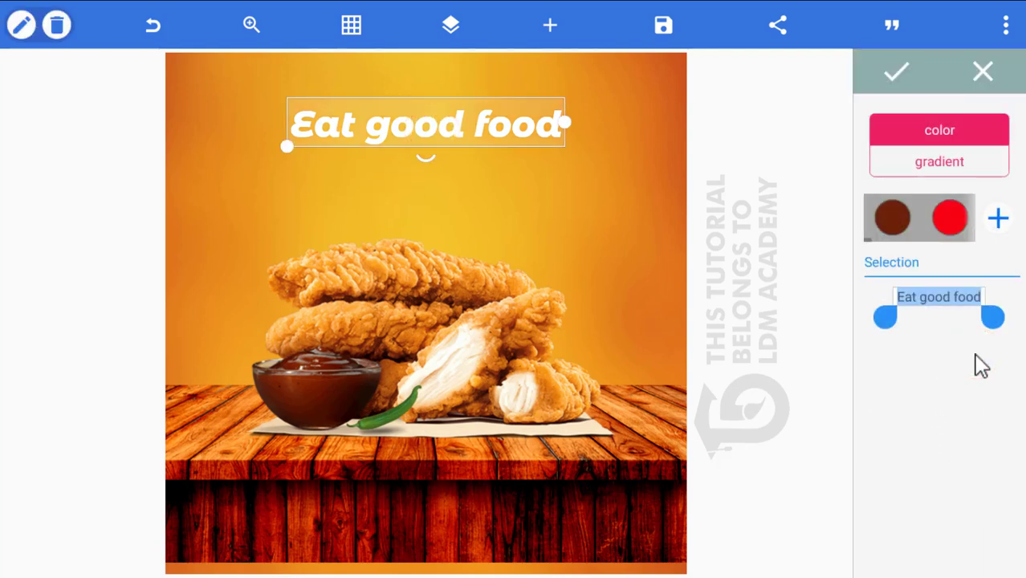
drag(950, 218, 867, 217)
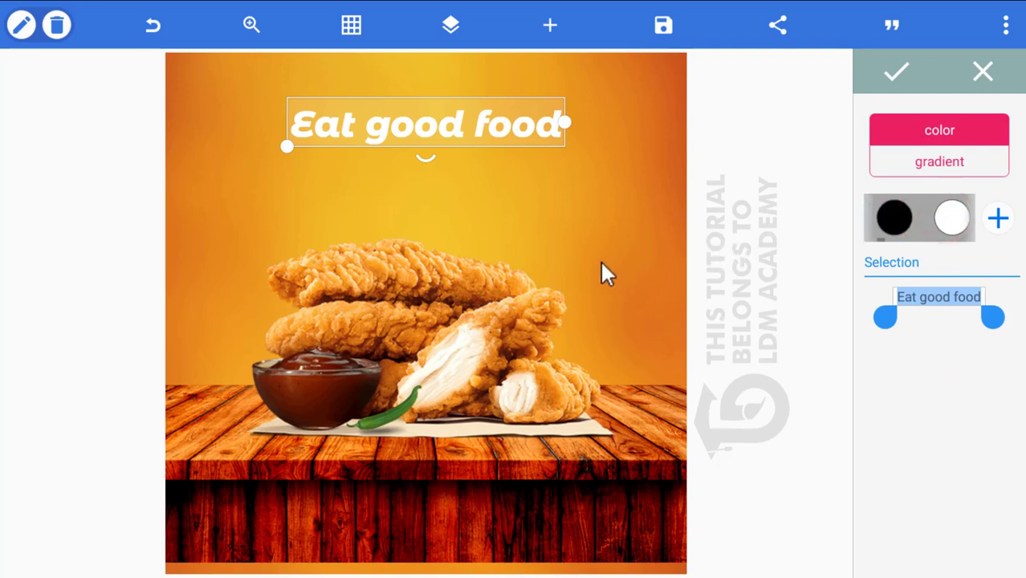
click(898, 226)
click(897, 74)
Remove the word "Eat" from the black copy and align its "good food" over the same words in the white text.
click(435, 126)
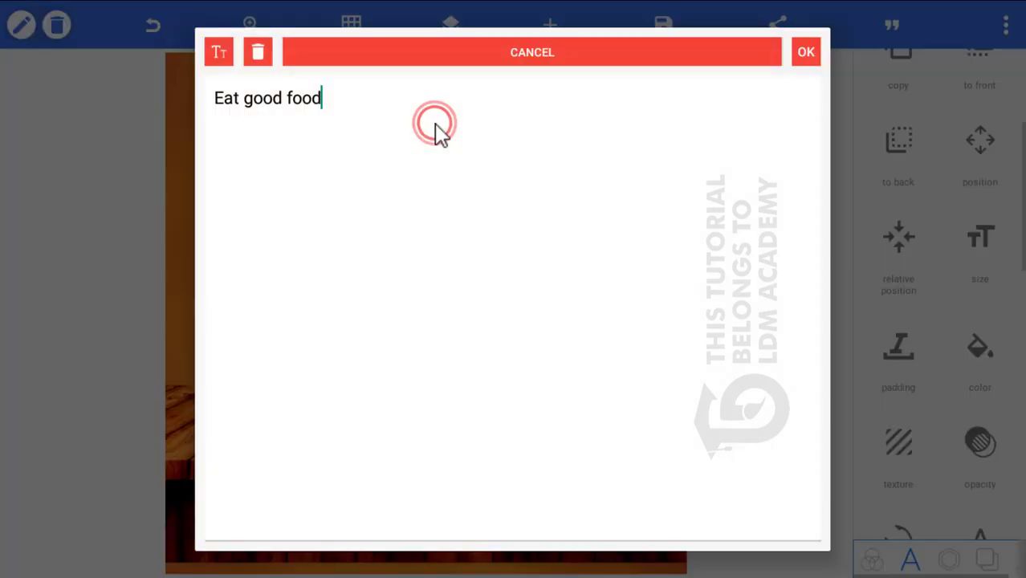
double_click(243, 98)
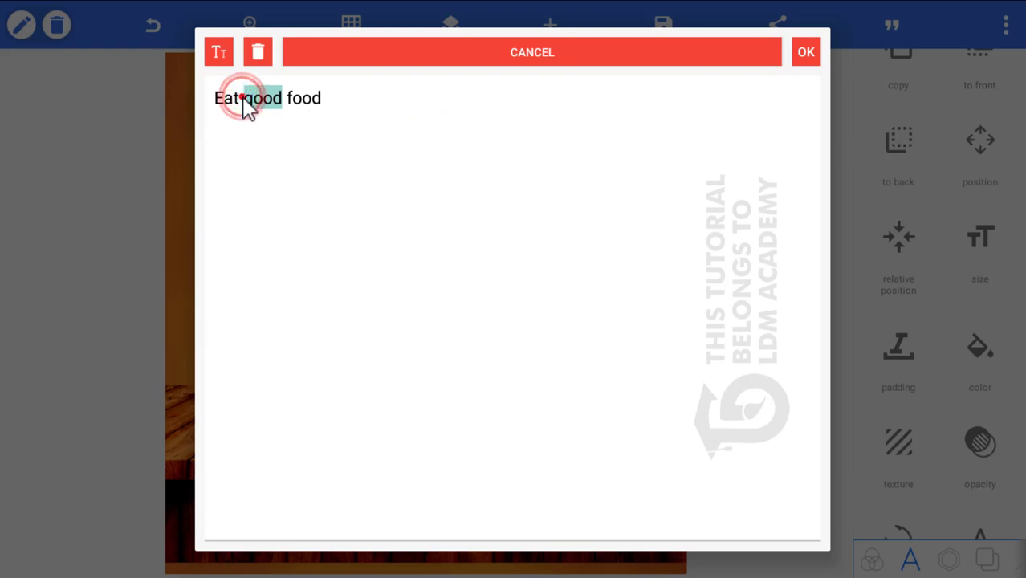
click(228, 99)
double_click(227, 98)
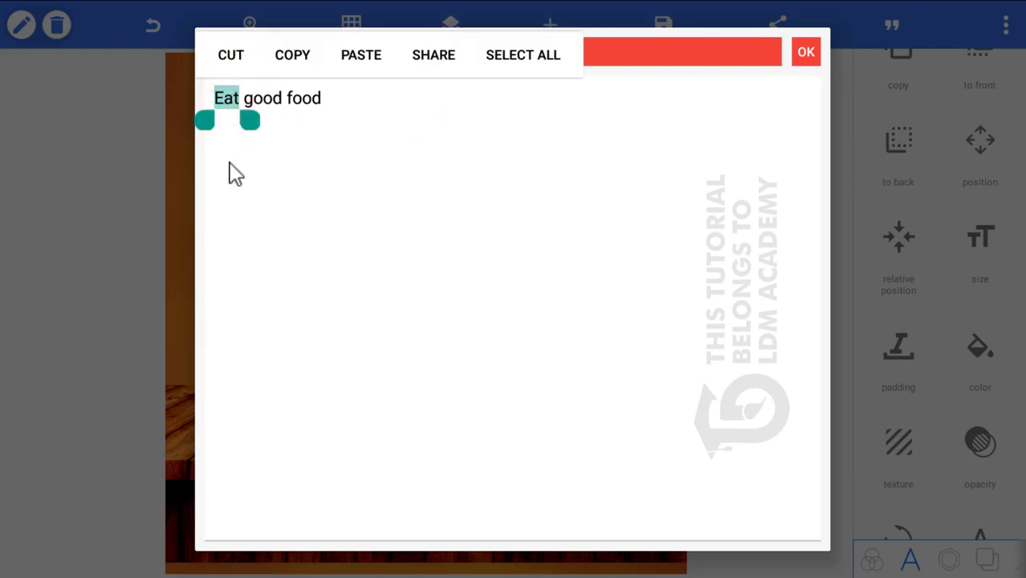
key(BackSpace)
click(804, 56)
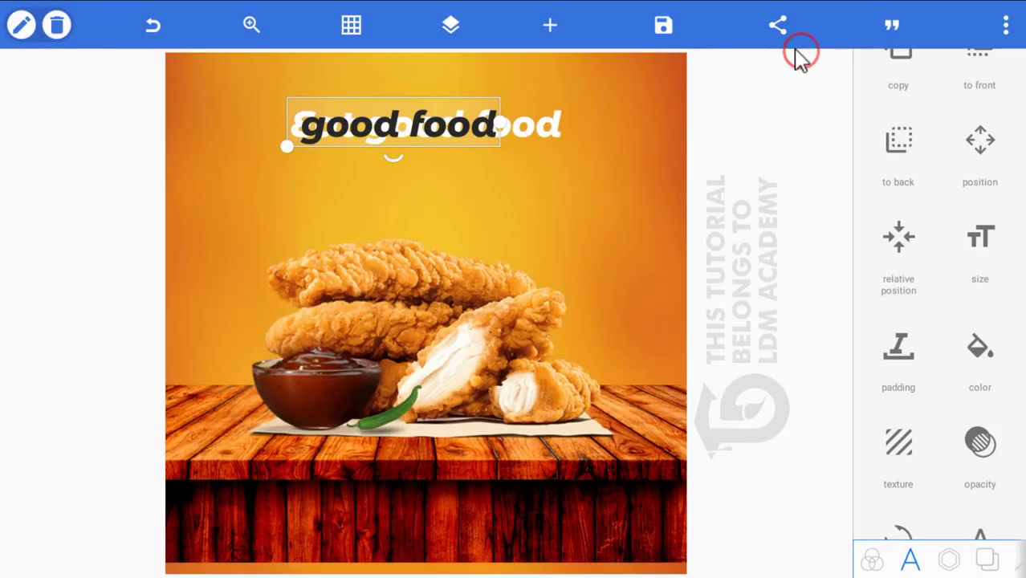
drag(377, 138, 439, 140)
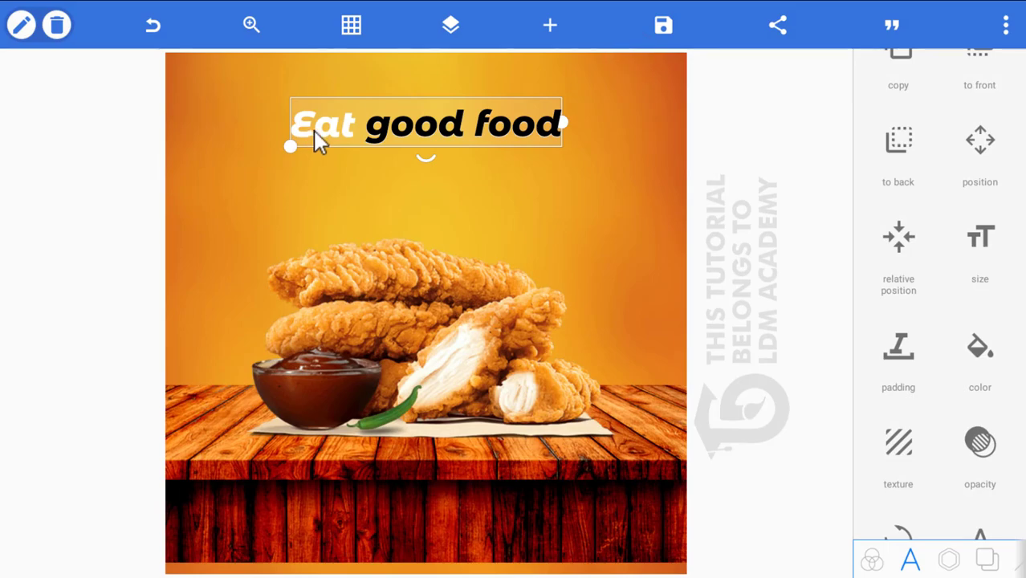
Delete "good food" from the white text so that it reads only "Eat".
double_click(315, 133)
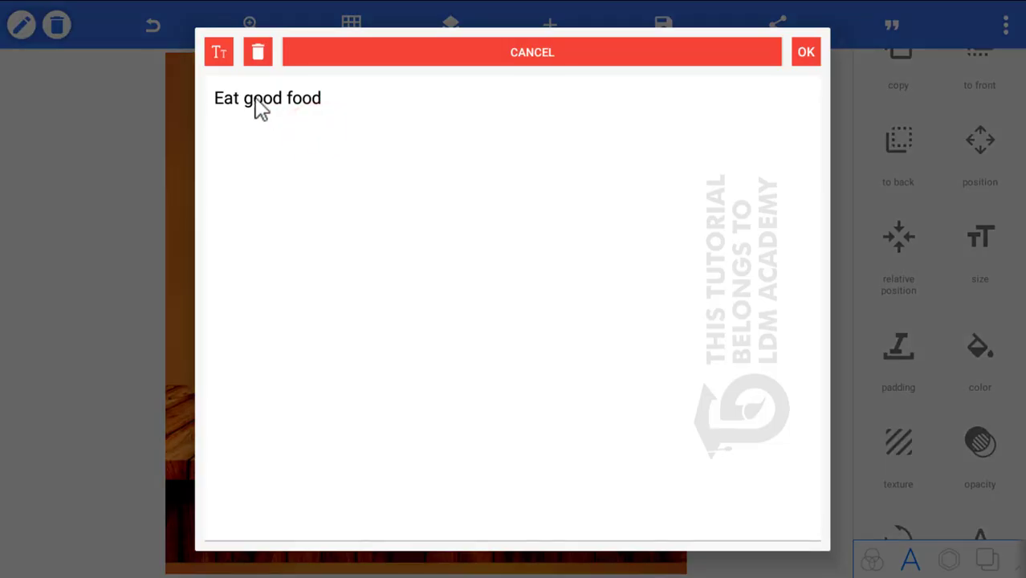
double_click(255, 98)
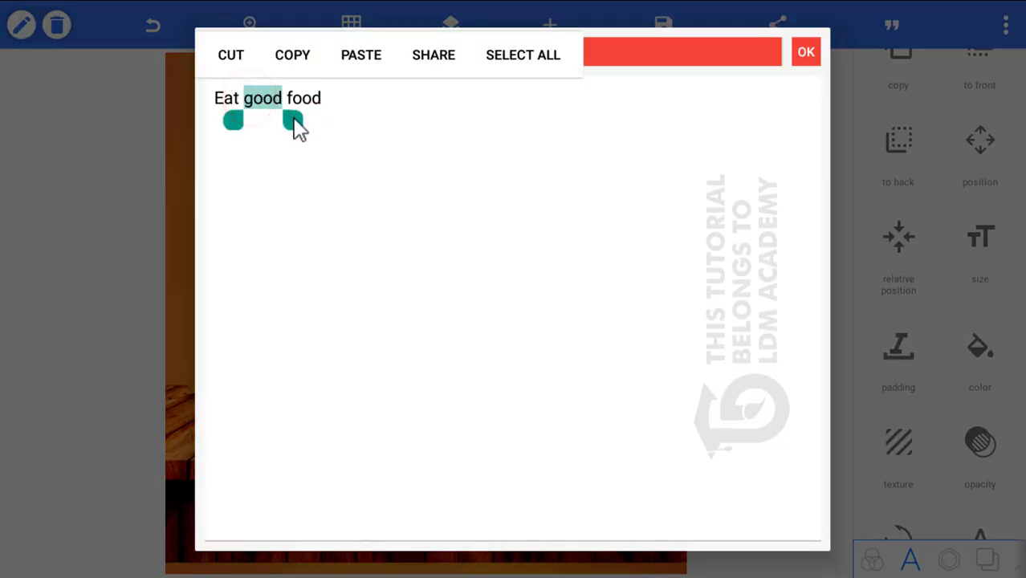
drag(293, 125, 358, 128)
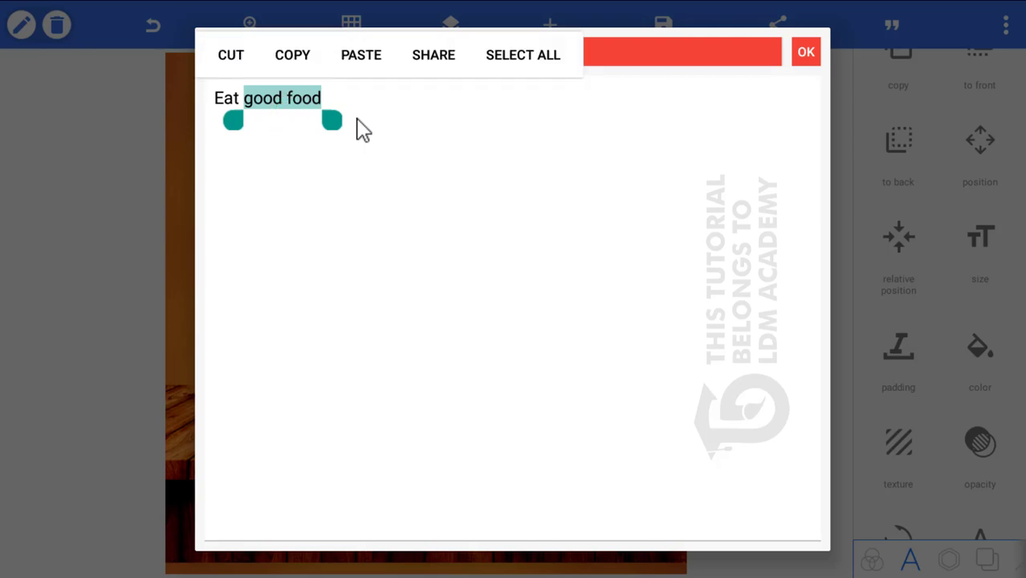
key(BackSpace)
click(813, 52)
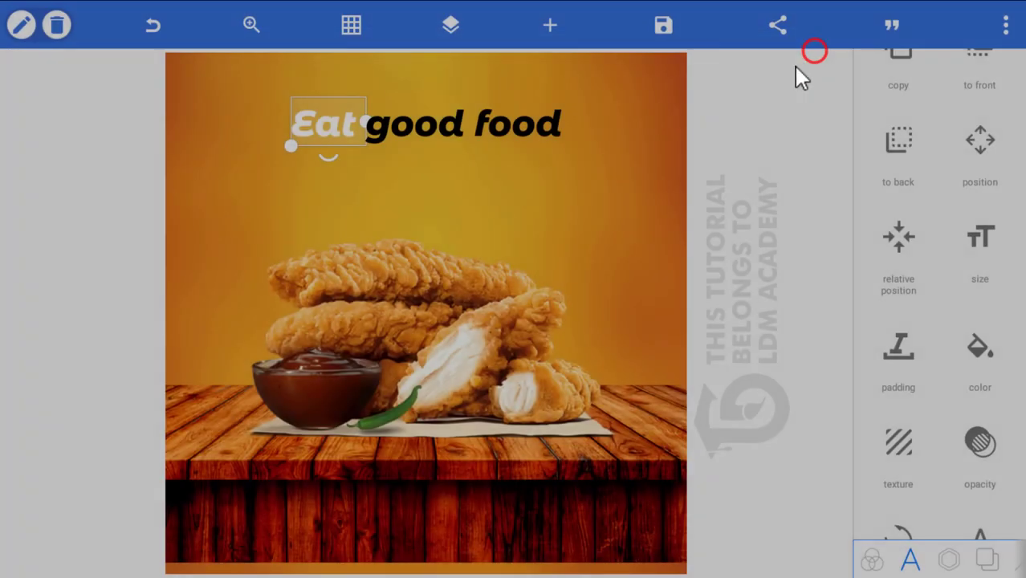
click(361, 277)
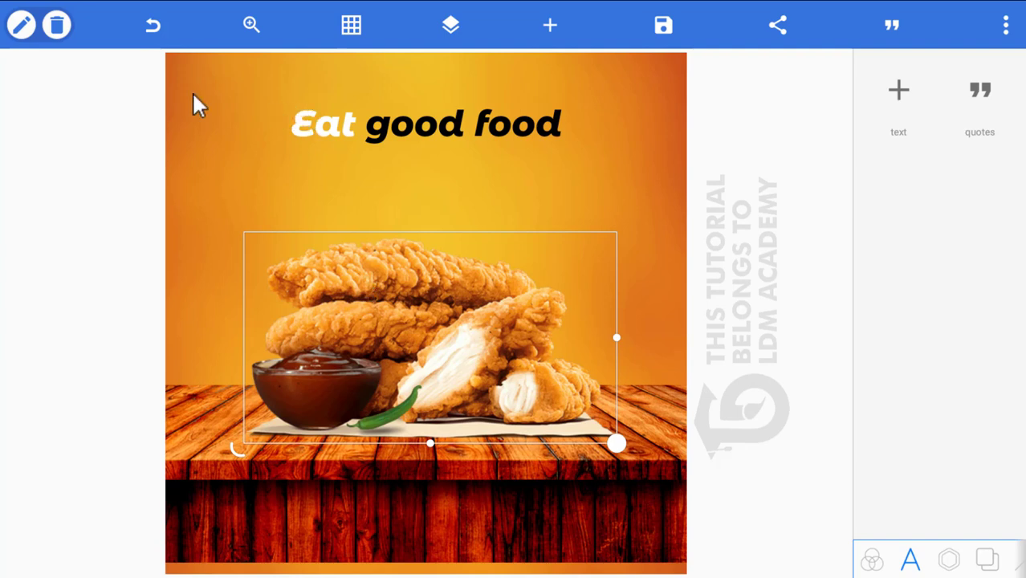
Duplicate the white "Eat" text and place the copy just below the original.
click(329, 129)
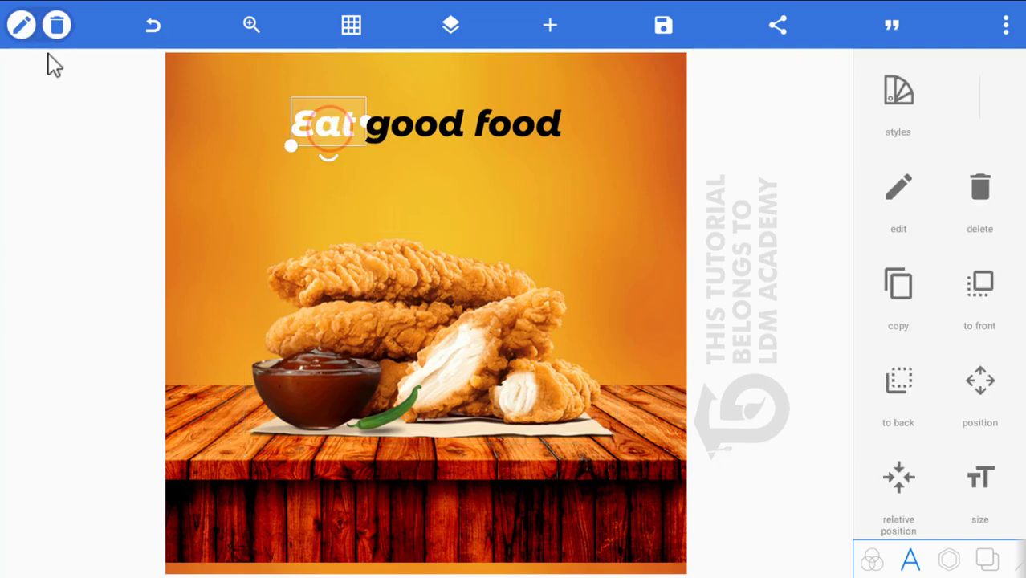
click(23, 25)
click(80, 64)
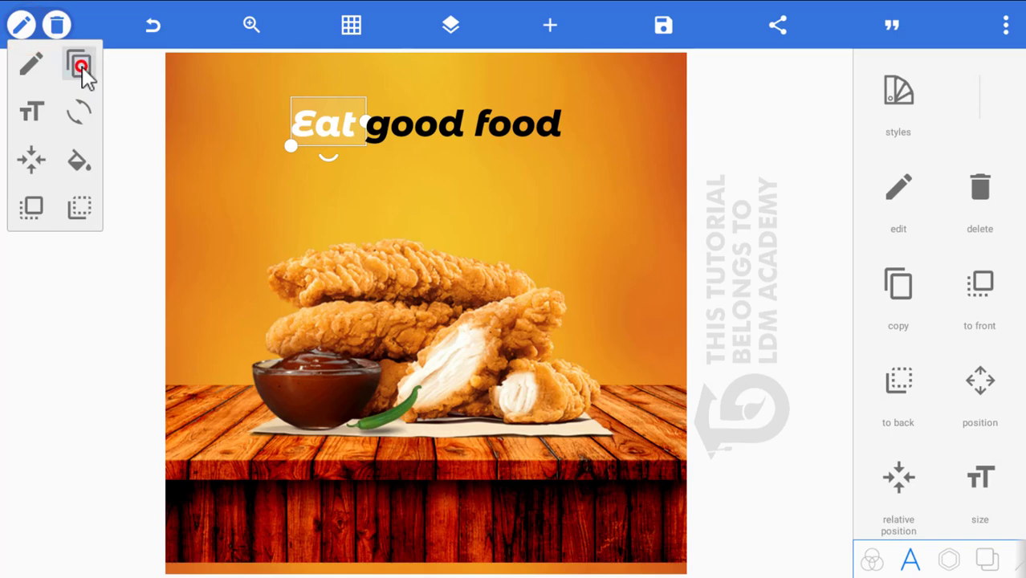
drag(204, 78, 337, 170)
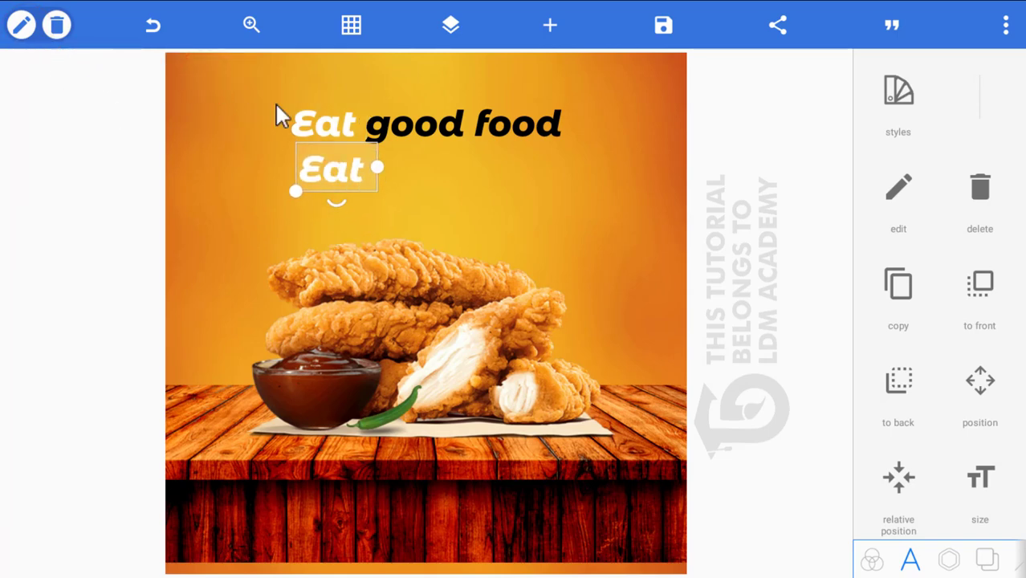
Merge the black "good food" layer and the original white "Eat" layer into one object.
click(450, 26)
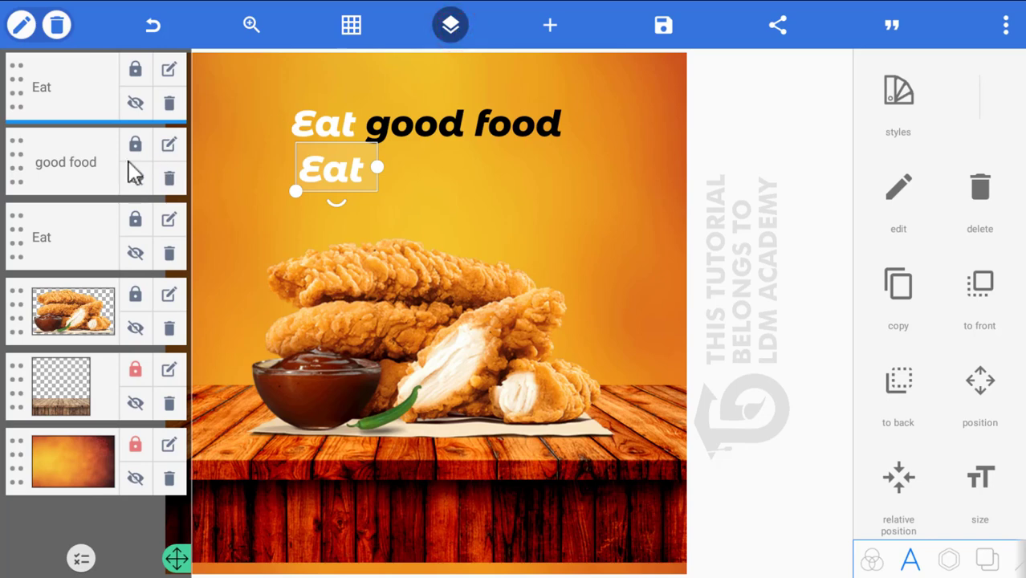
click(81, 559)
click(153, 163)
click(151, 239)
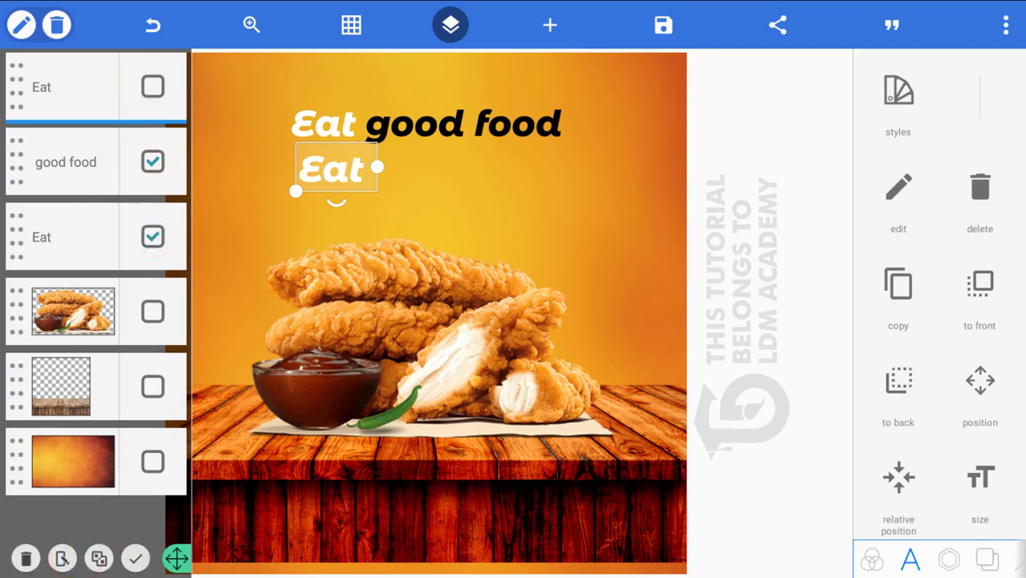
click(99, 560)
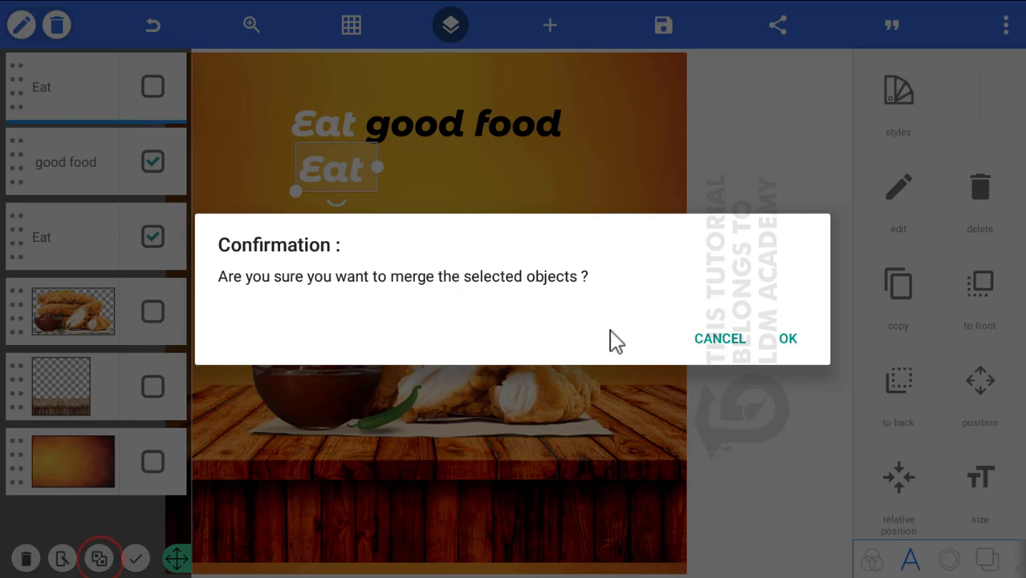
click(787, 337)
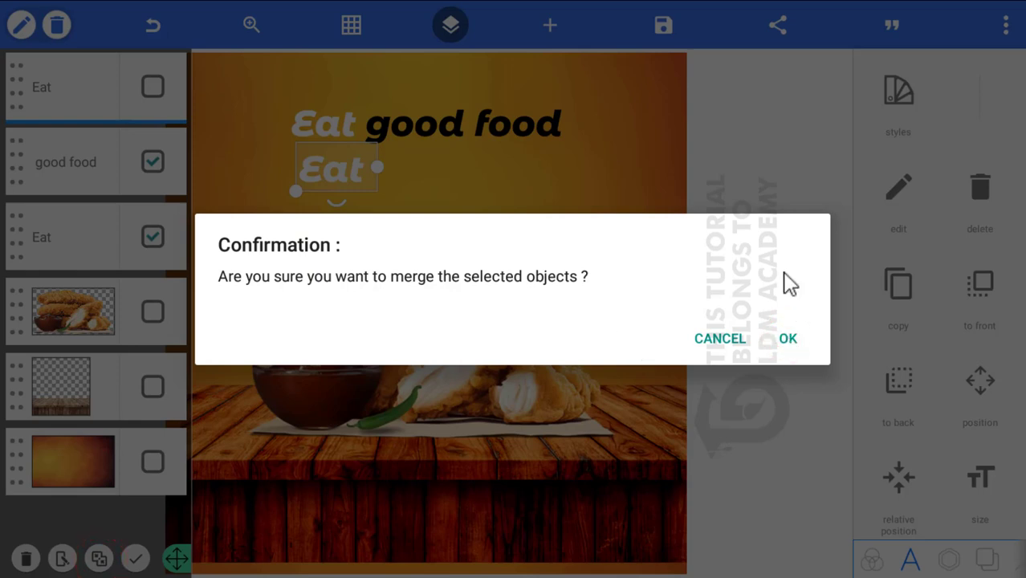
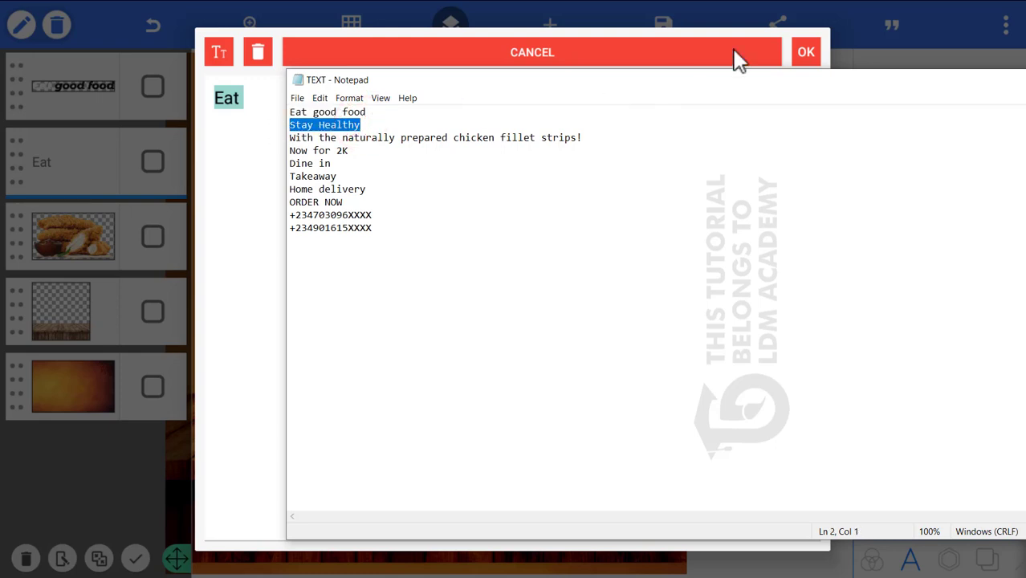
Return to PixelLab from Notepad and replace the copied "Eat" text with "Stay Healthy".
click(624, 20)
text(Stay Healthy)
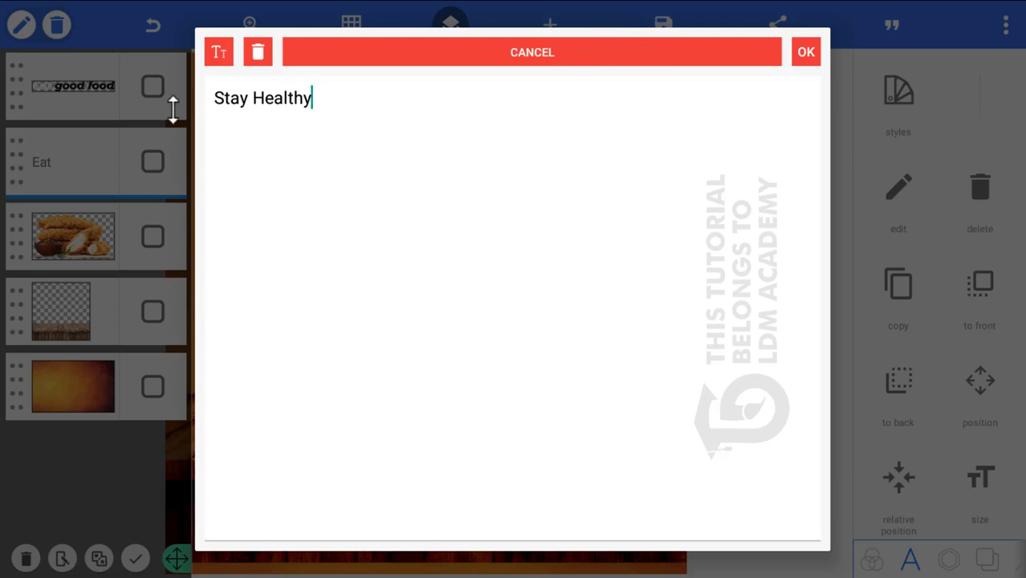
click(806, 52)
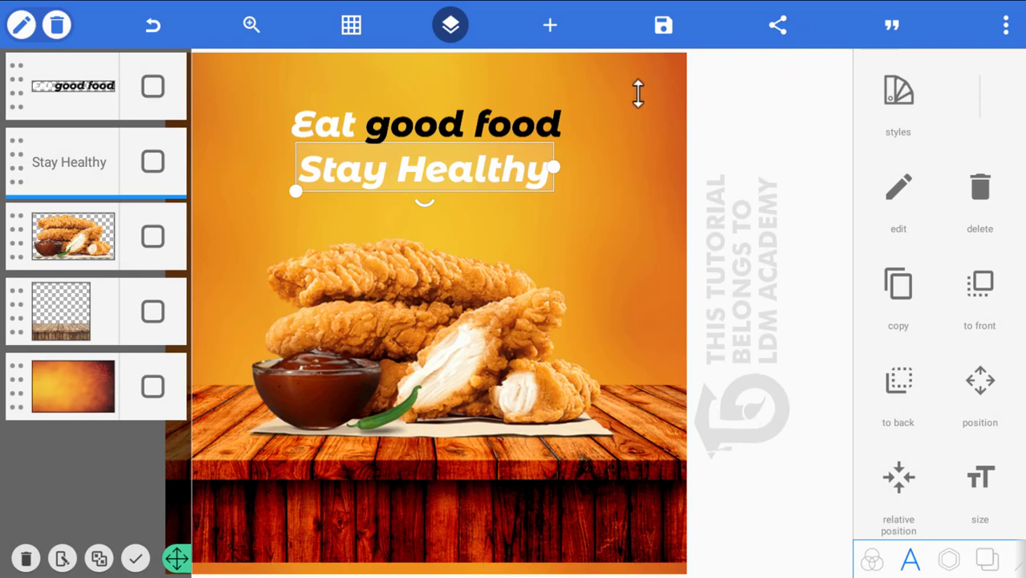
Duplicate the "Stay Healthy" text and place the copy exactly over the original.
click(18, 24)
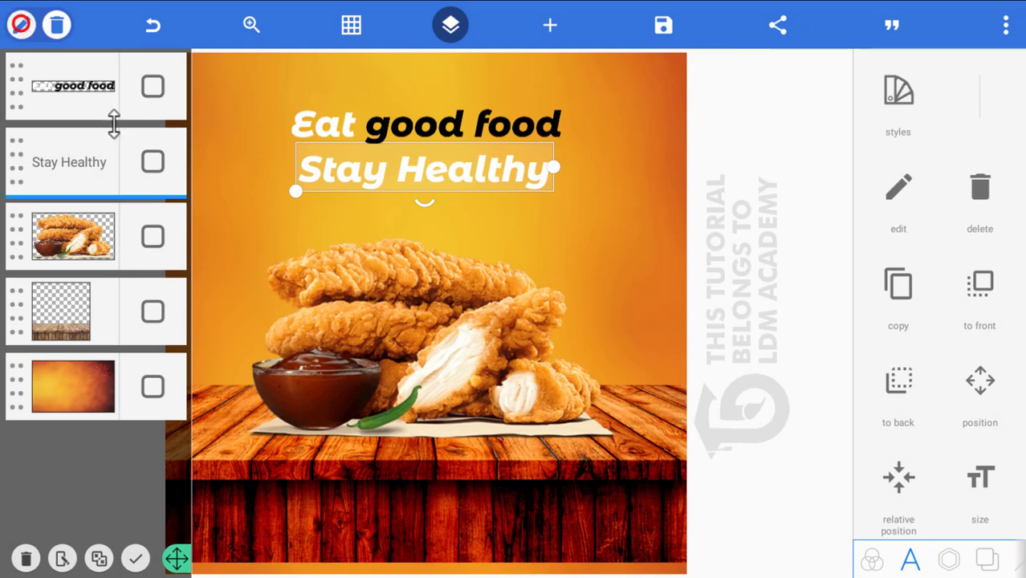
click(80, 68)
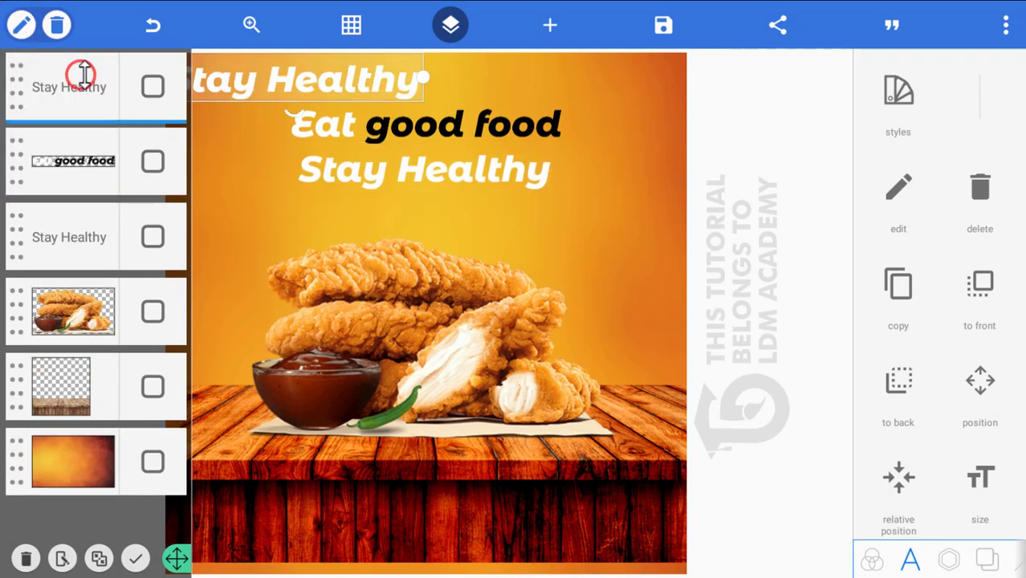
click(360, 241)
click(367, 175)
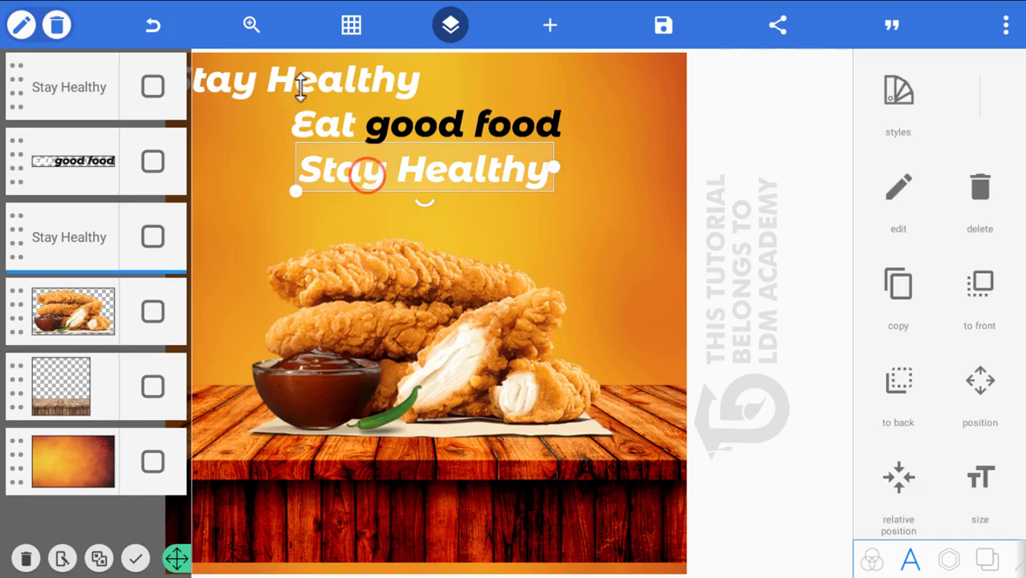
mouse_move(300, 85)
mouse_down()
mouse_move(403, 147)
mouse_move(435, 183)
mouse_move(431, 175)
mouse_up()
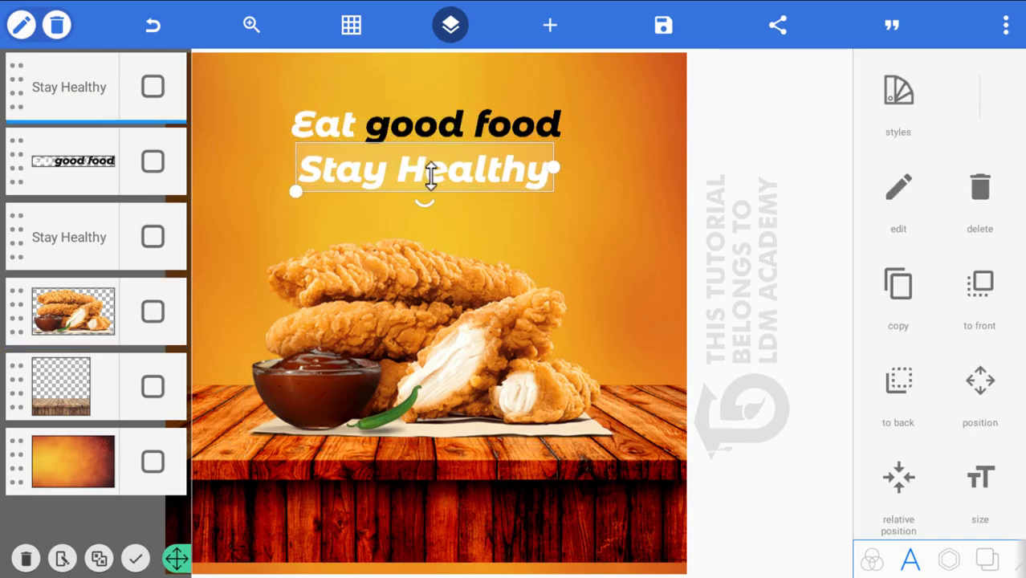
scroll(934, 448, down, 3)
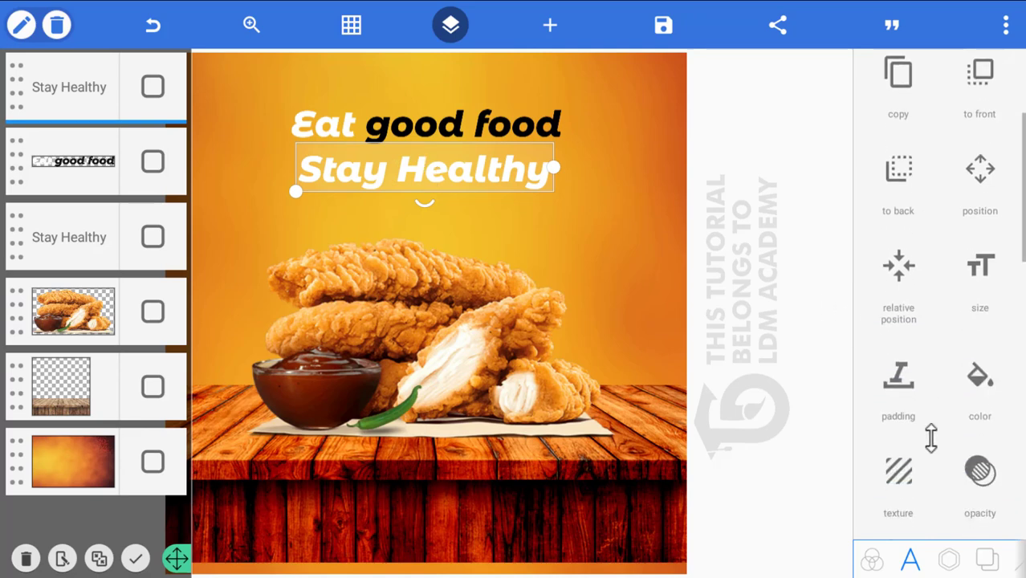
Colour the copied "Stay Healthy" text black and shorten it to "Healthy".
click(970, 382)
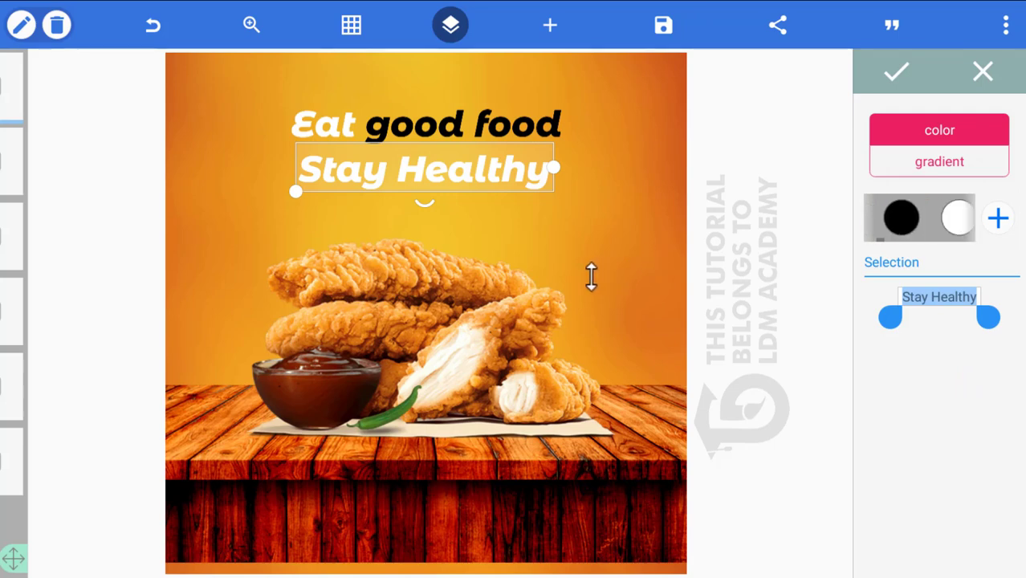
click(896, 72)
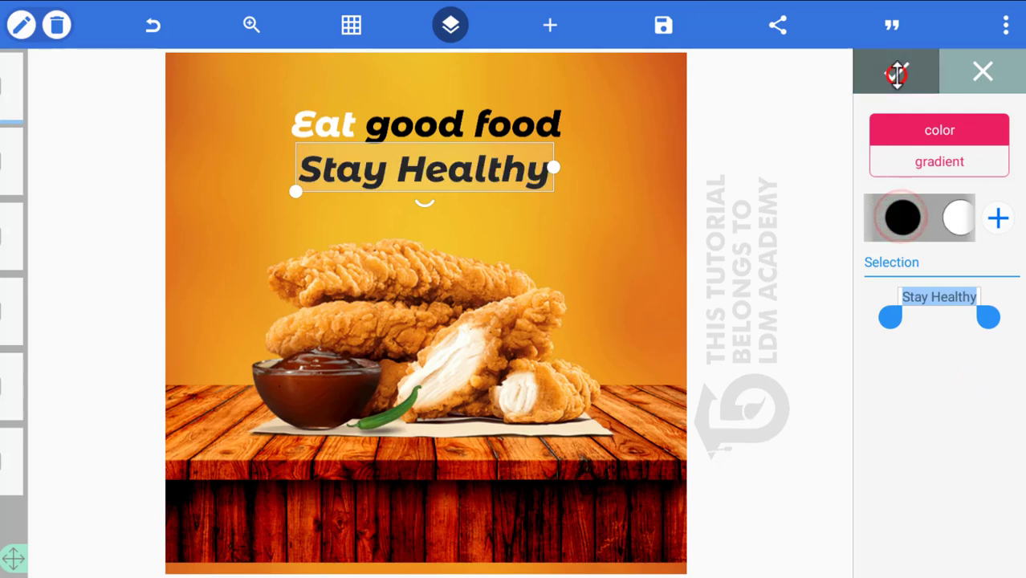
double_click(538, 170)
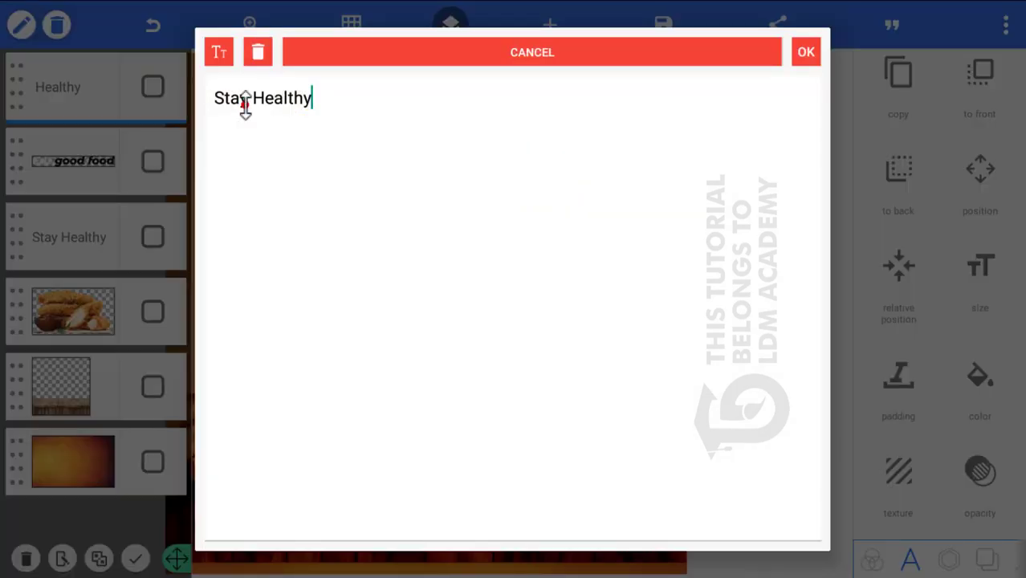
double_click(243, 106)
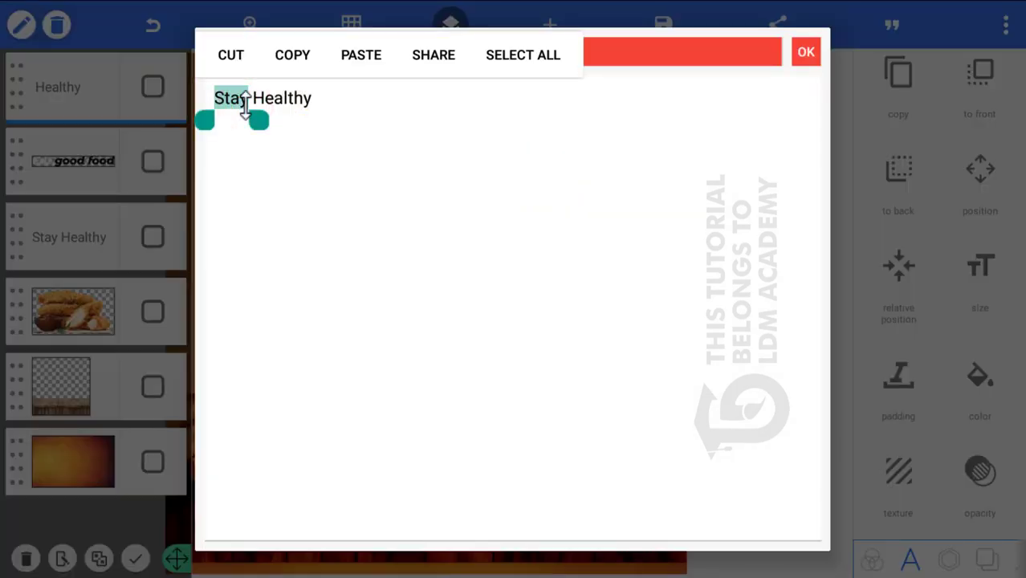
key(Delete)
key(Delete)
click(805, 51)
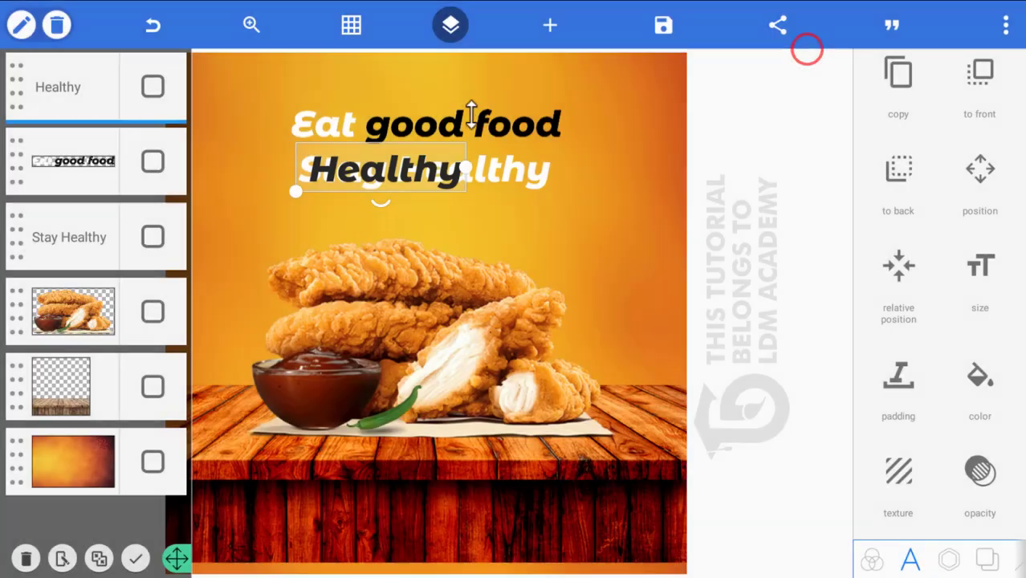
Align the black "Healthy" over the white one and cut the underlying white text down to "Stay".
drag(347, 170, 436, 171)
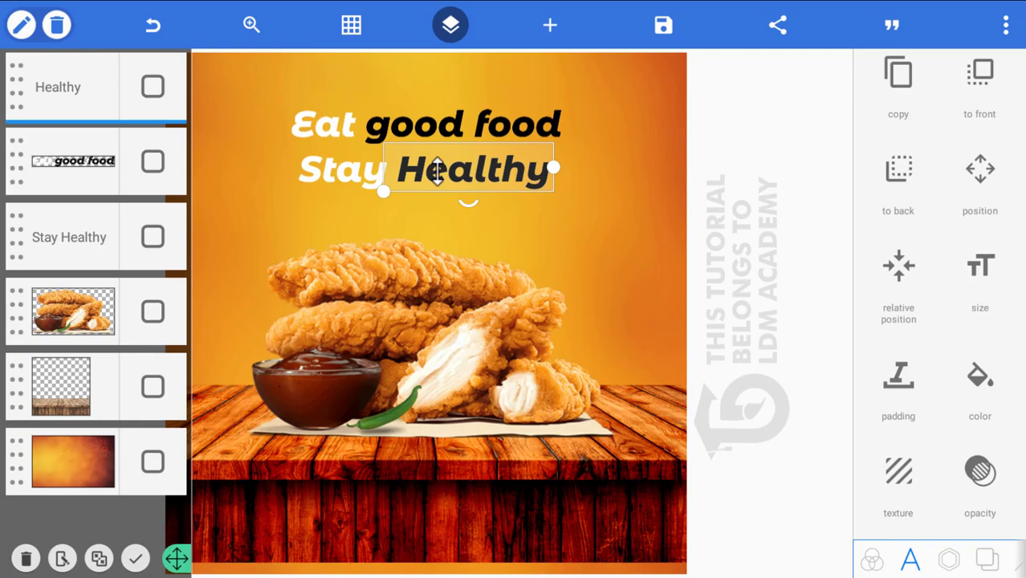
click(341, 180)
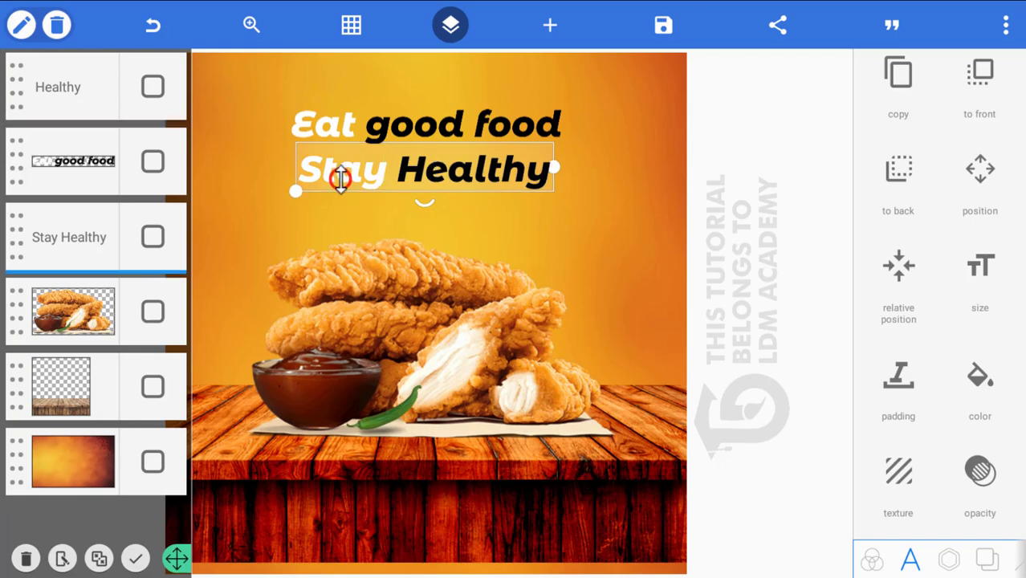
click(340, 180)
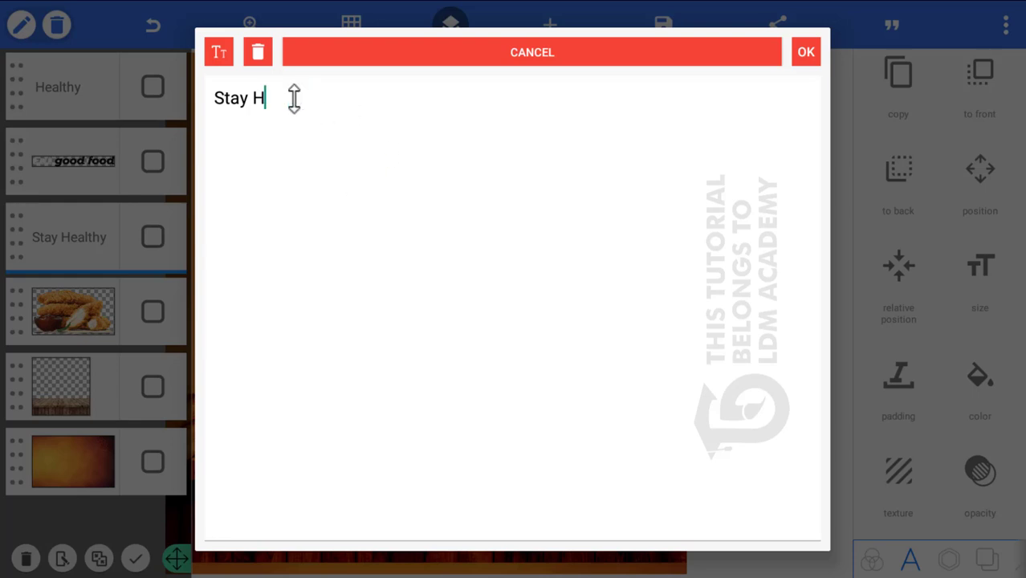
click(806, 52)
click(594, 277)
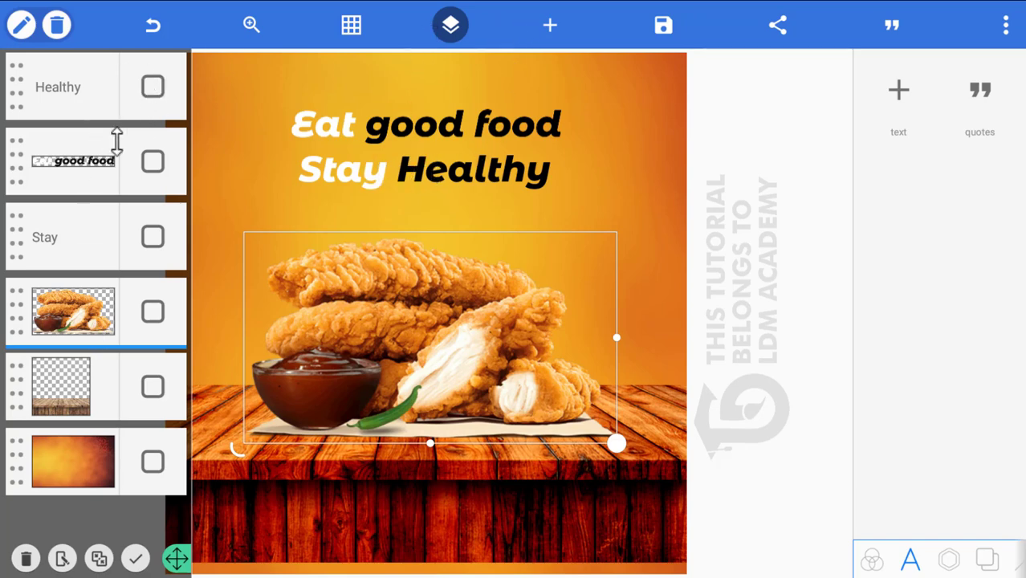
Merge the "Healthy" and "Stay" layers into one object and place it close beneath the "Eat good food" headline.
click(153, 87)
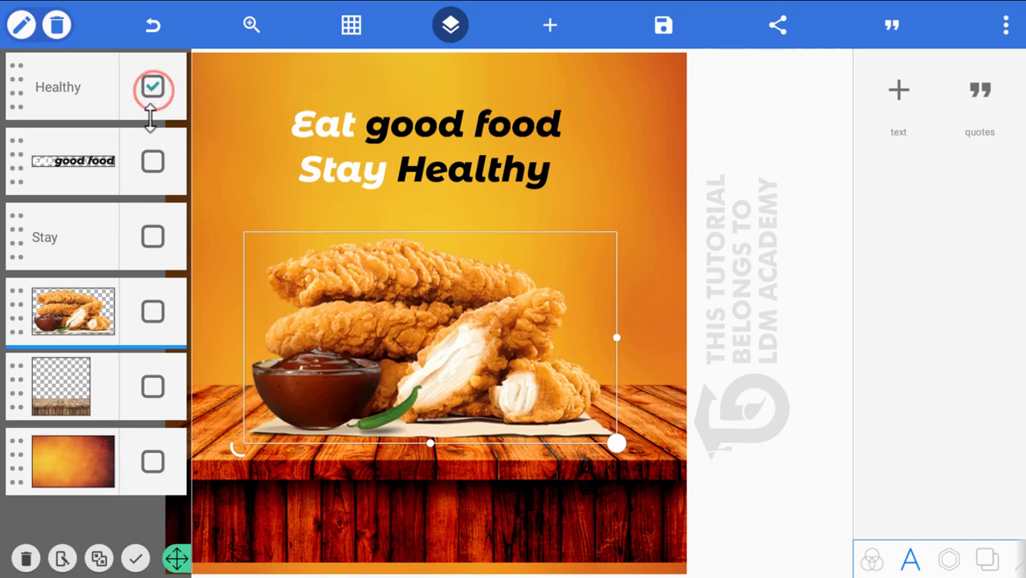
click(153, 237)
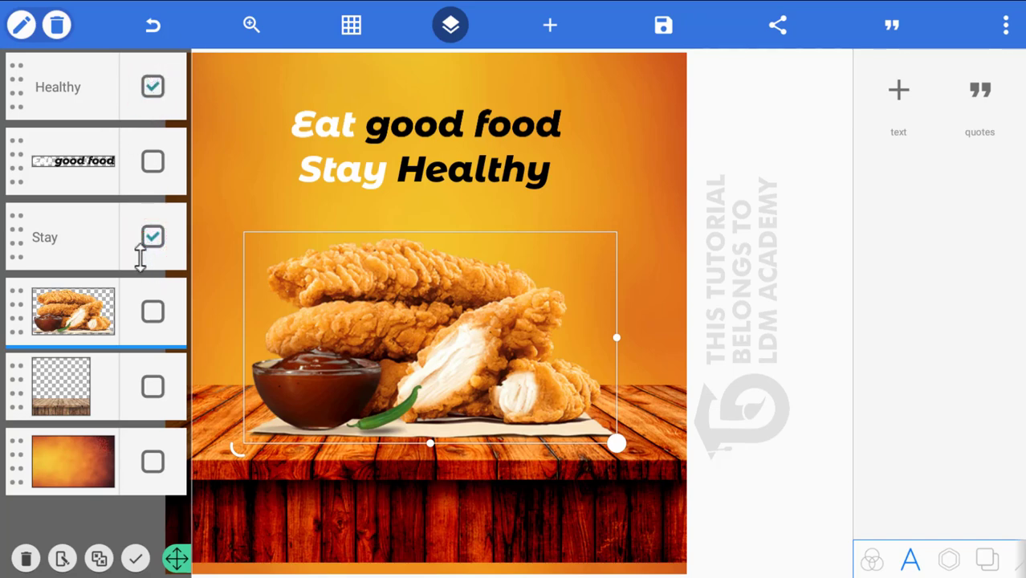
click(101, 556)
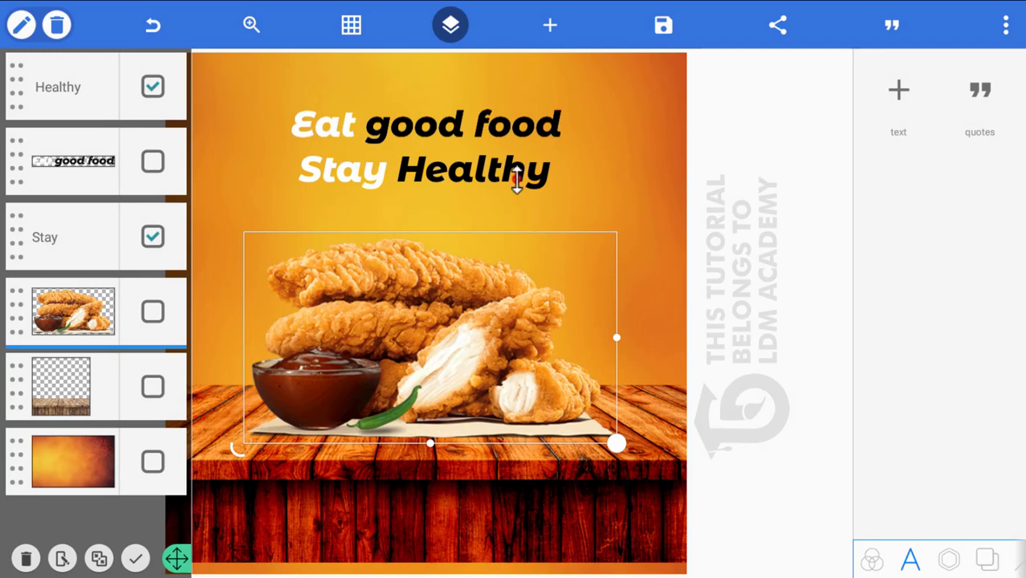
mouse_move(517, 178)
mouse_down()
mouse_move(518, 165)
mouse_move(545, 185)
mouse_up()
click(541, 230)
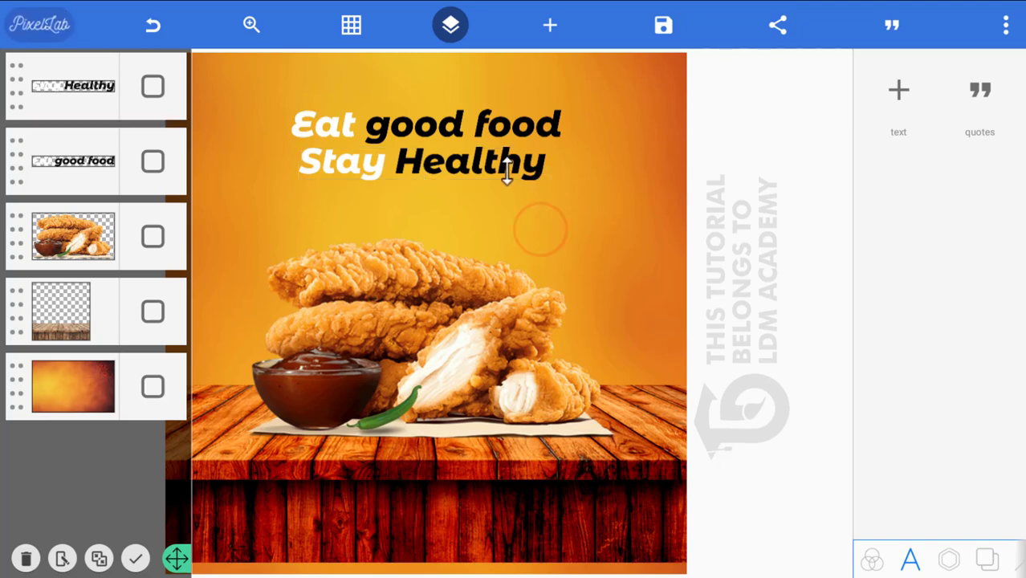
click(506, 170)
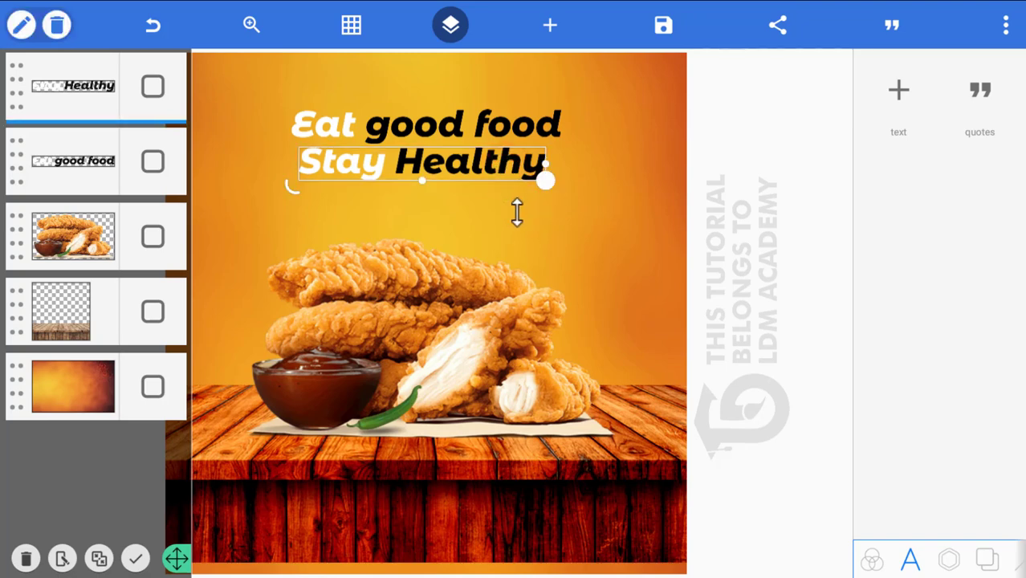
click(519, 226)
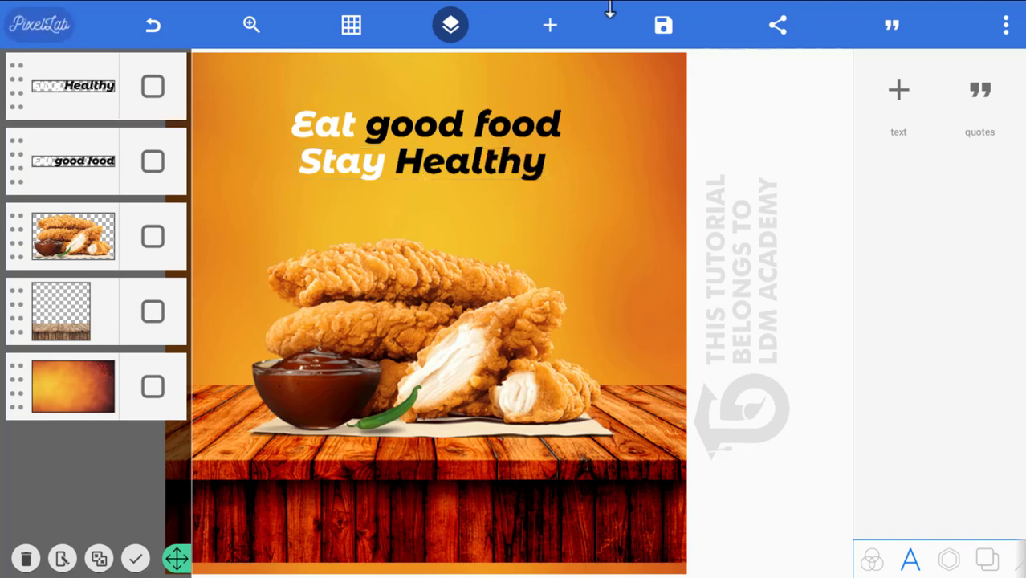
Add a new text object and place it just below the "Stay Healthy" headline.
click(550, 27)
click(557, 61)
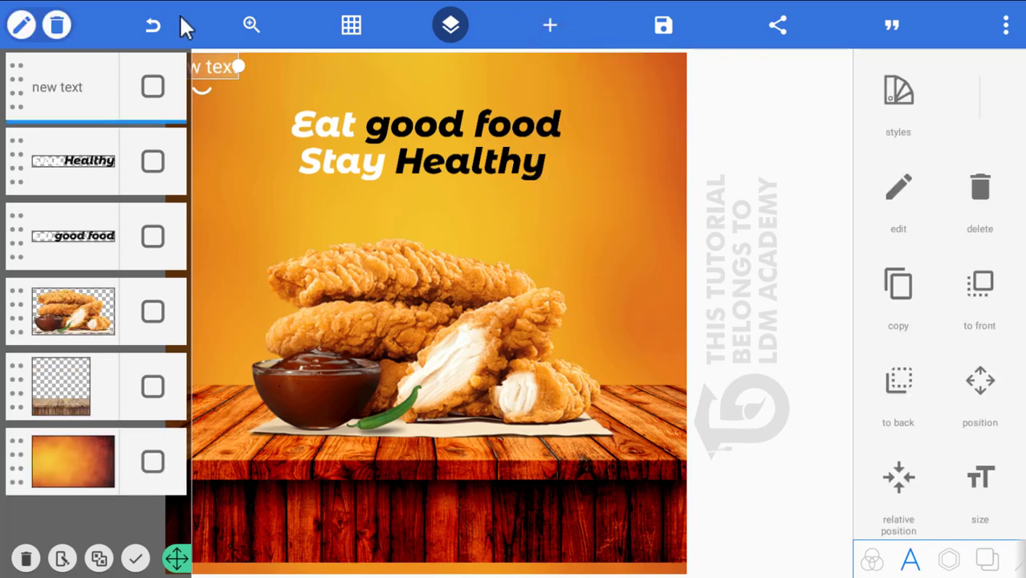
mouse_move(218, 68)
mouse_down()
mouse_move(405, 210)
mouse_move(399, 197)
mouse_move(412, 195)
mouse_up()
Switch to Notepad and copy the line "With the naturally prepared chicken fillet strips!".
key(alt+Tab)
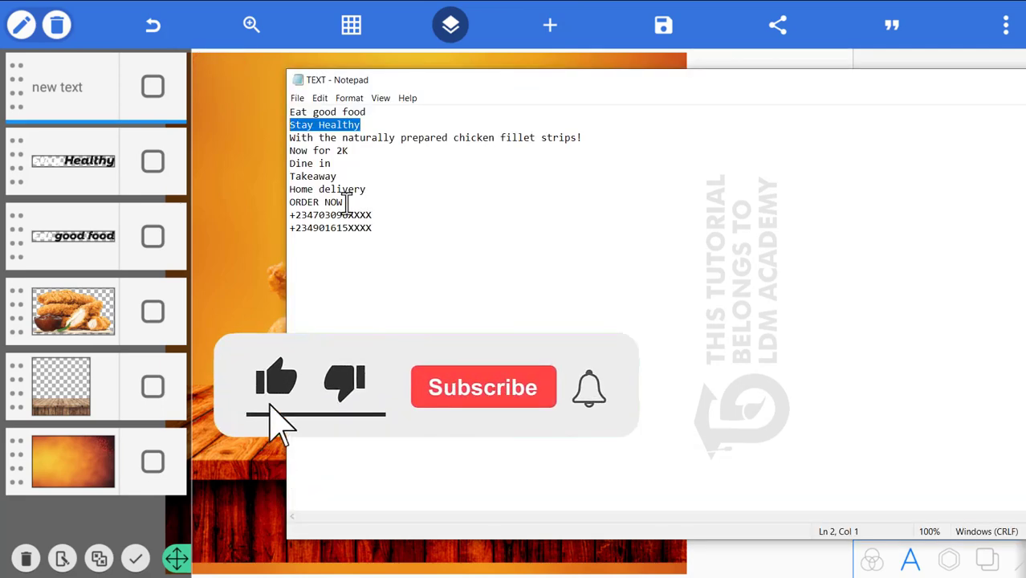
drag(586, 137, 258, 132)
key(ctrl+c)
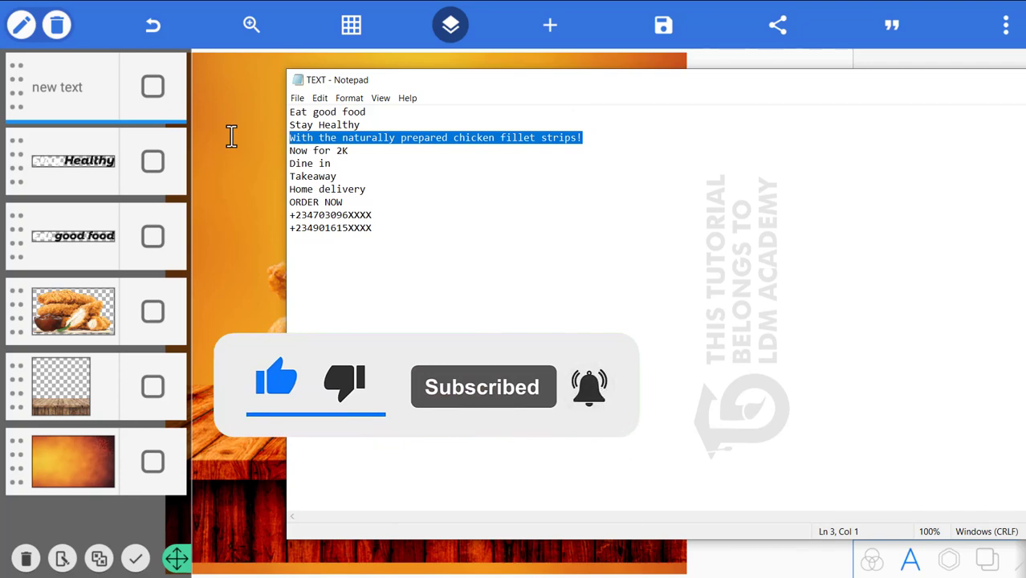
Return to PixelLab and replace the placeholder text with "With the naturally prepared chicken fillet strips!".
click(739, 33)
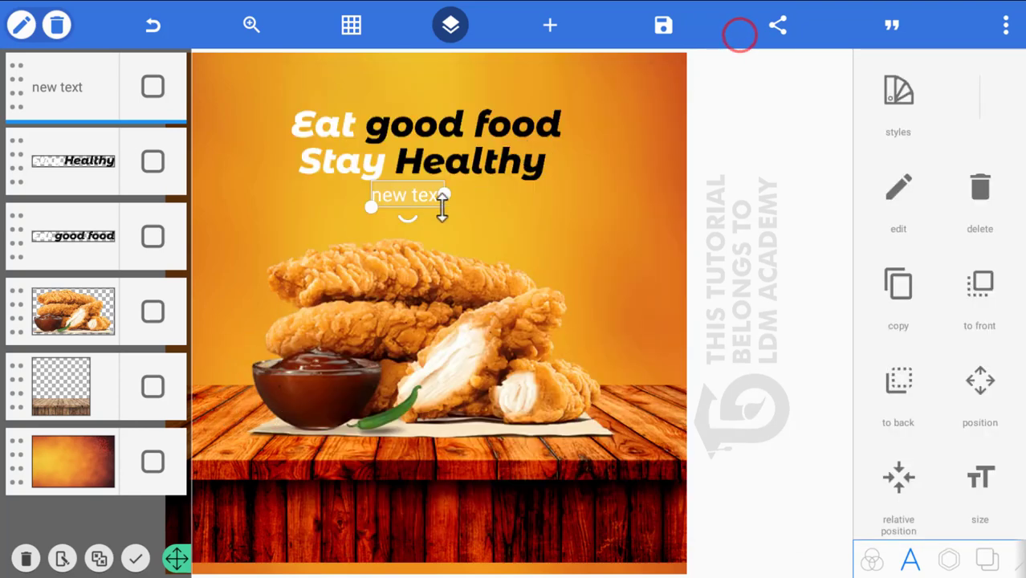
double_click(405, 200)
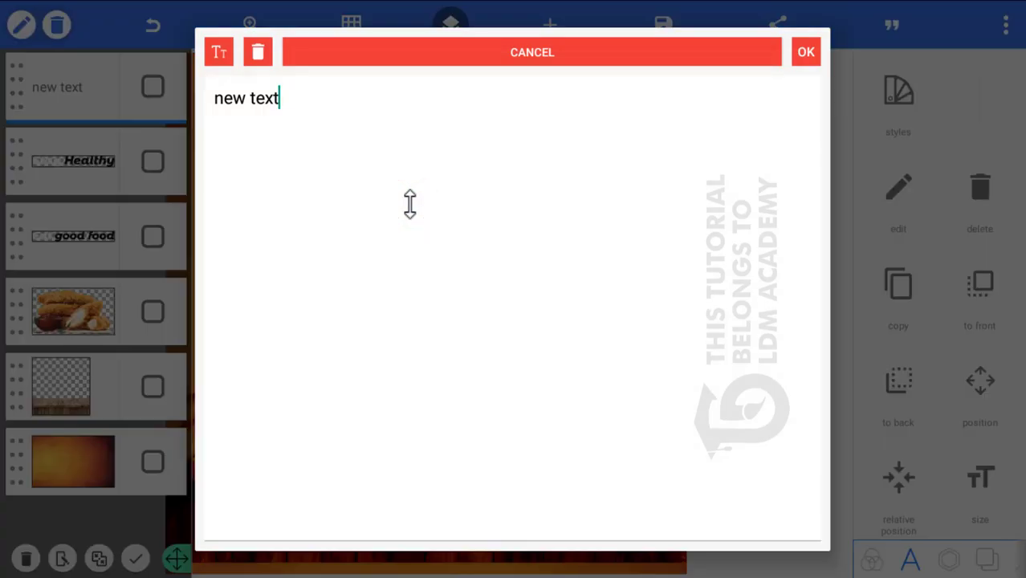
key(ctrl+a)
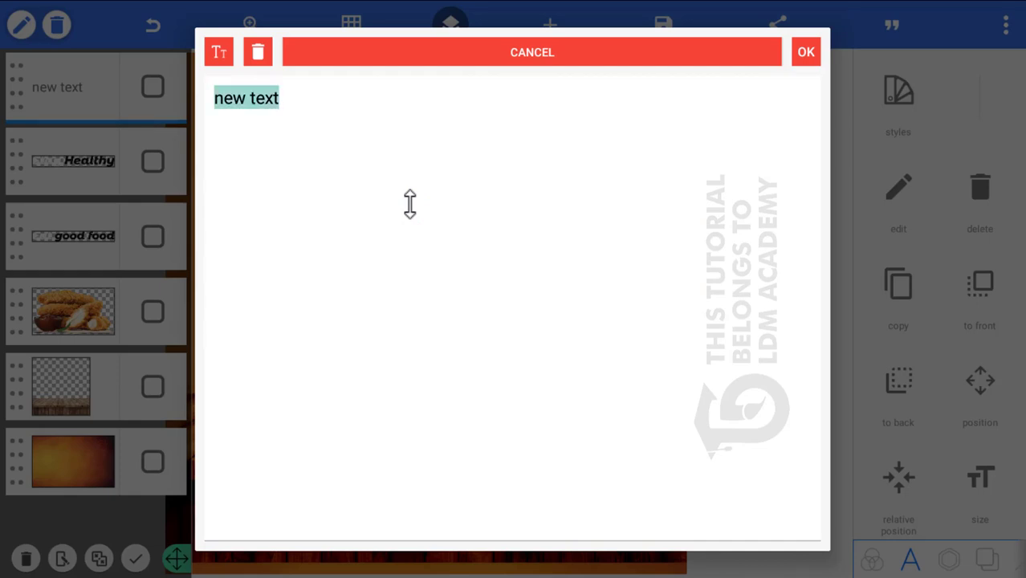
key(ctrl+v)
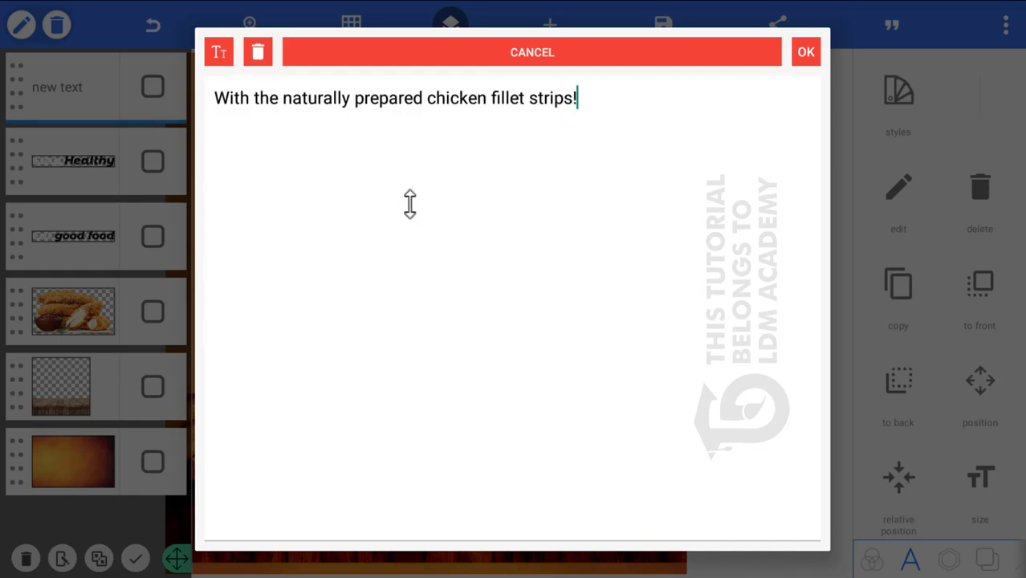
click(806, 53)
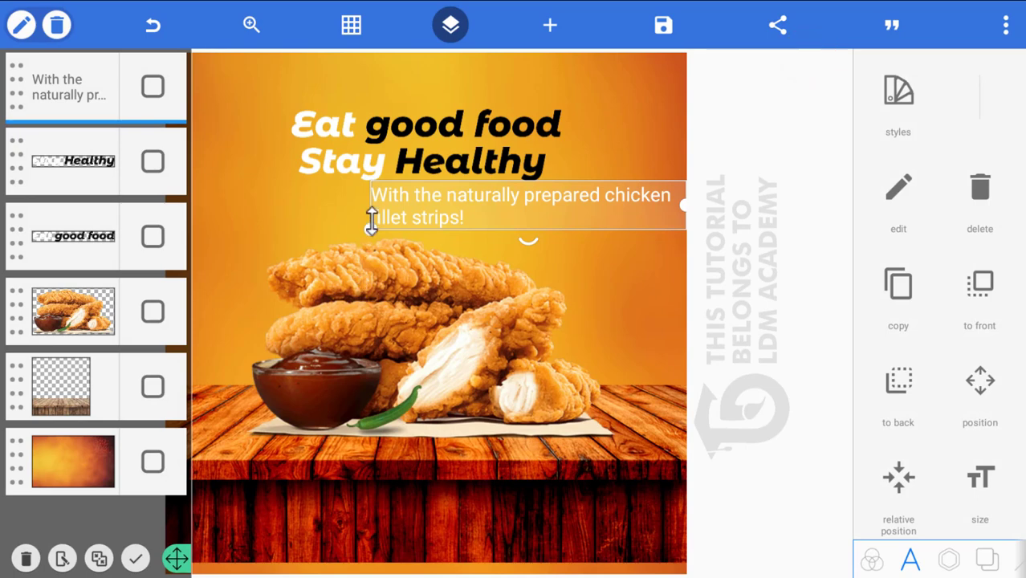
Move the tagline under the headlines and widen its text box so it fits on one line.
drag(447, 207, 331, 219)
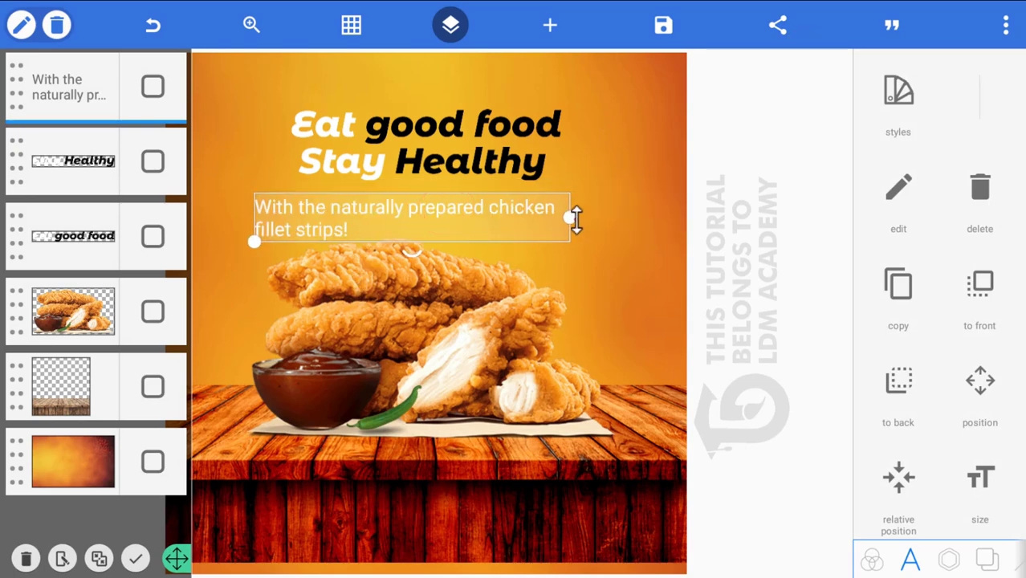
drag(576, 218, 653, 206)
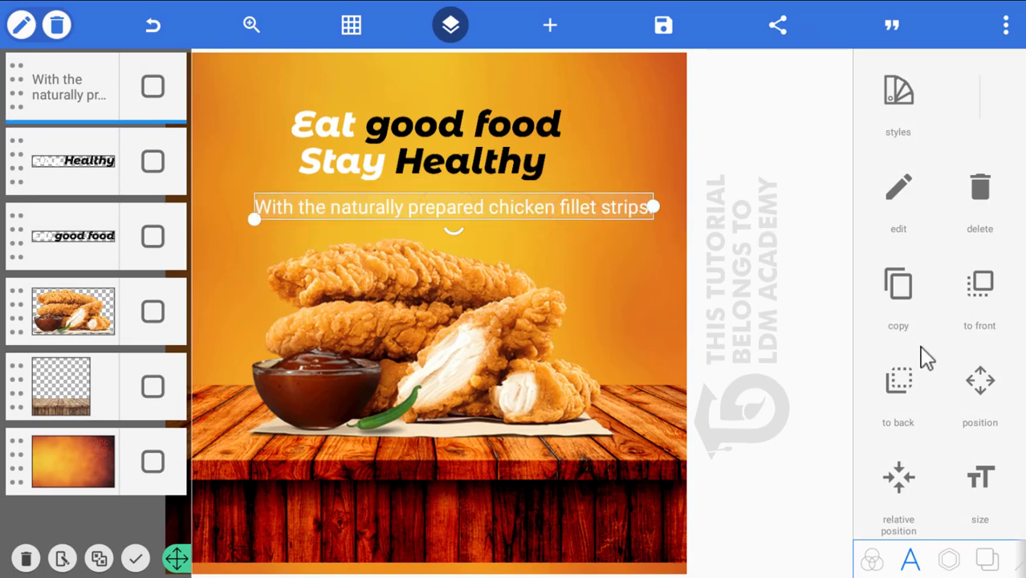
Search the custom fonts for "mont" and apply Montserrat-Medium to the chicken fillet tagline.
scroll(920, 348, down, 5)
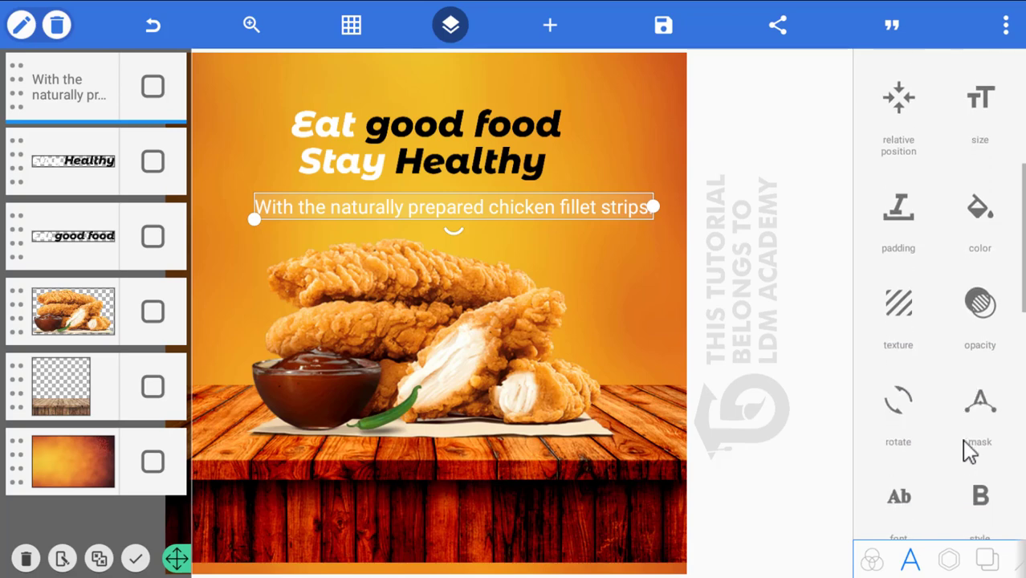
click(901, 497)
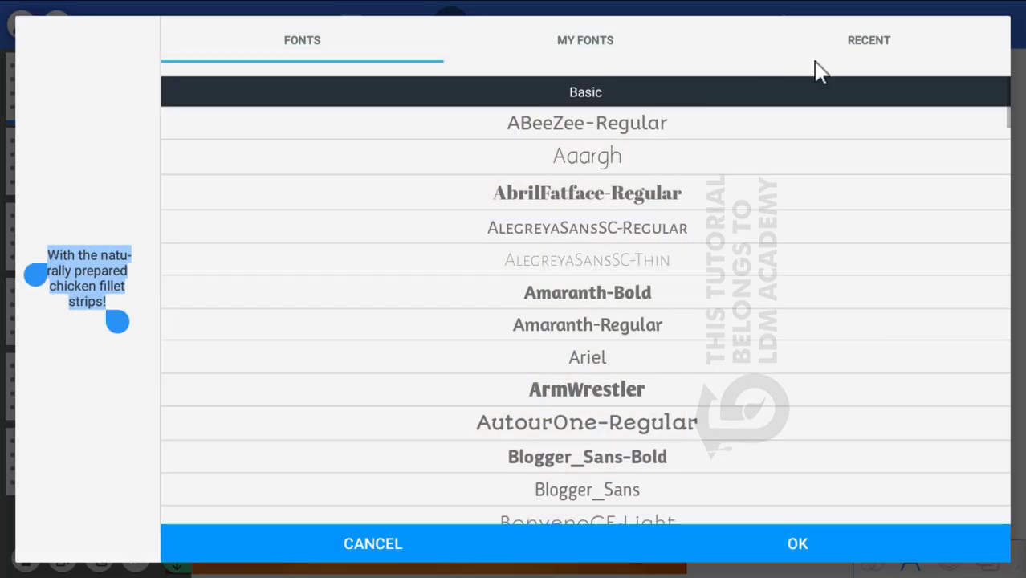
click(615, 42)
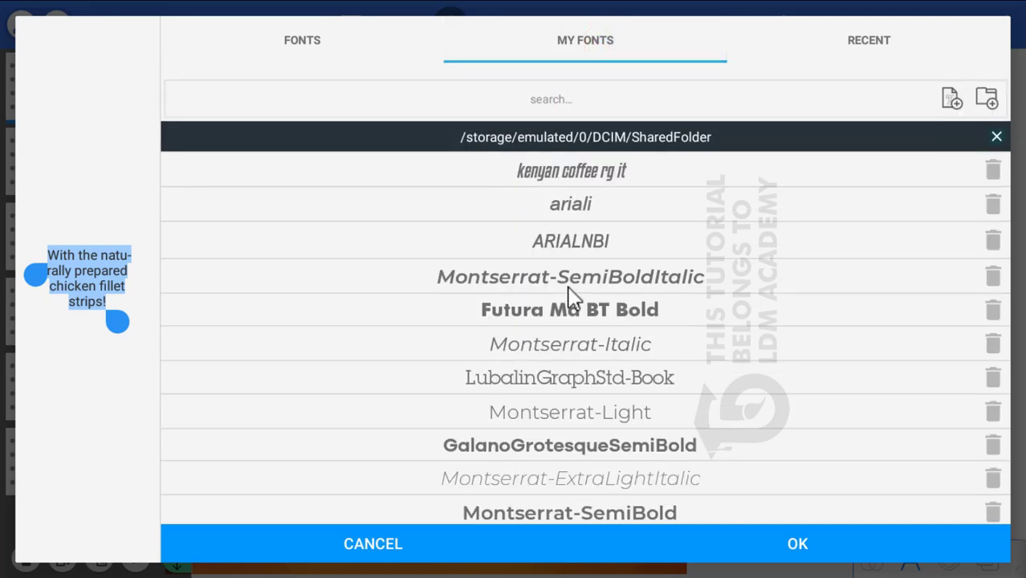
click(546, 99)
text(mont)
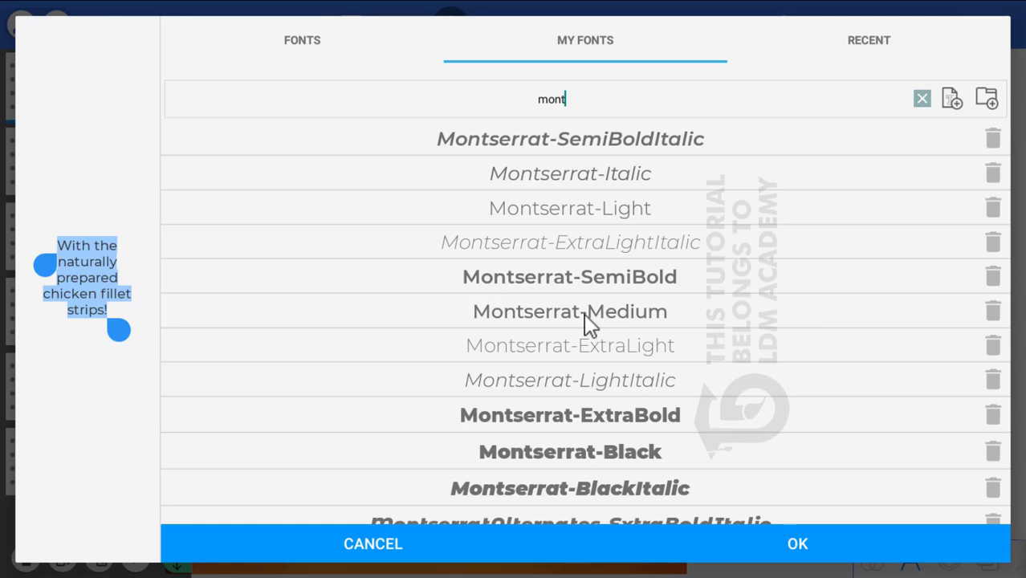
click(584, 313)
click(591, 317)
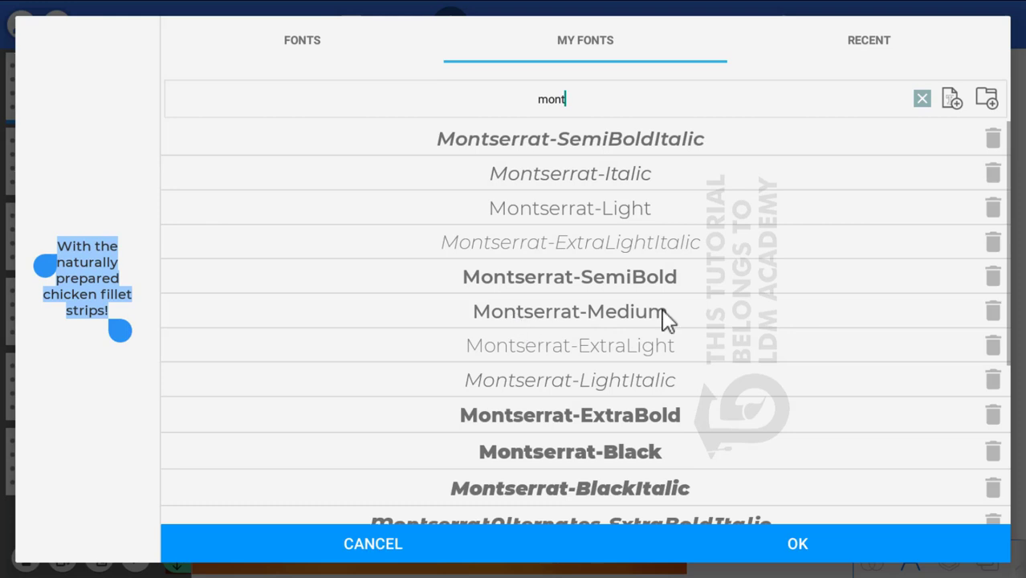
click(588, 316)
click(604, 314)
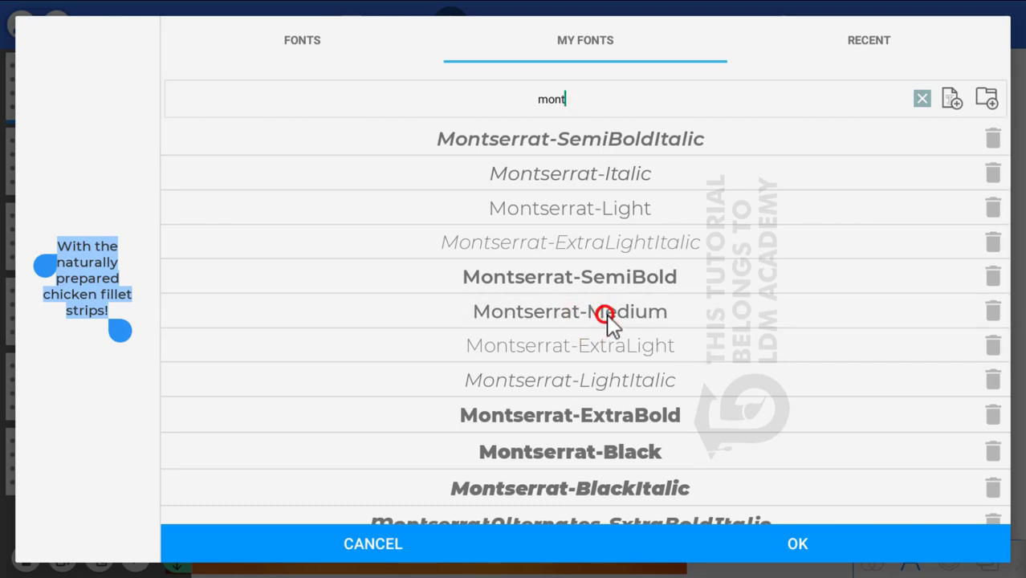
click(797, 543)
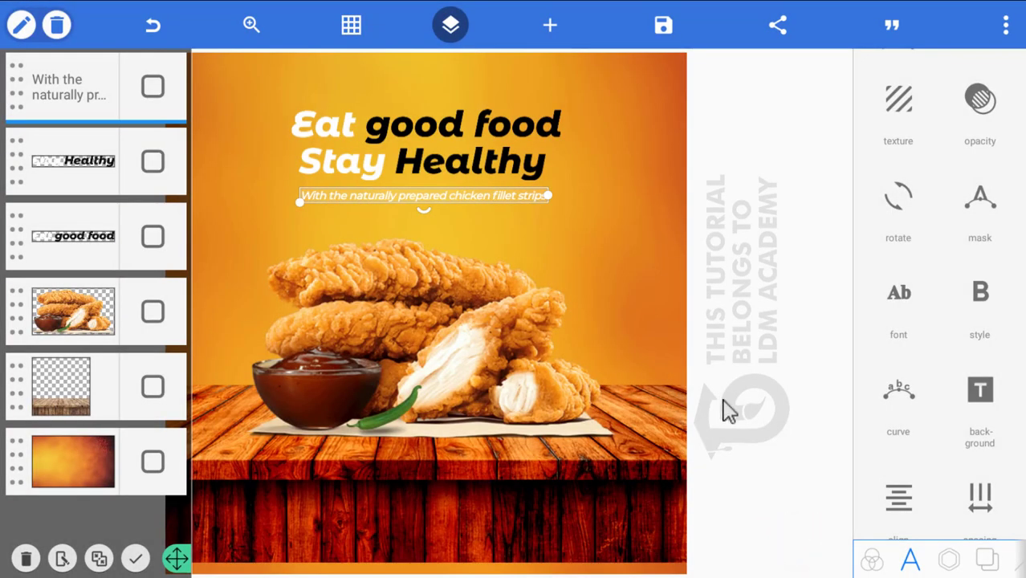
Nudge the tagline up so it sits close beneath the "Stay Healthy" headline, and deselect it.
click(483, 193)
click(482, 193)
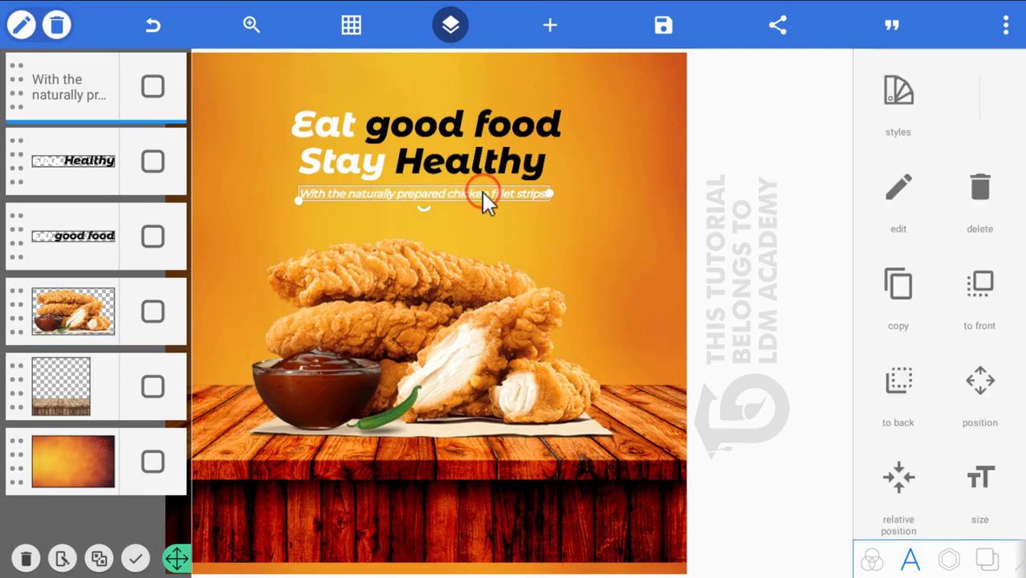
click(488, 253)
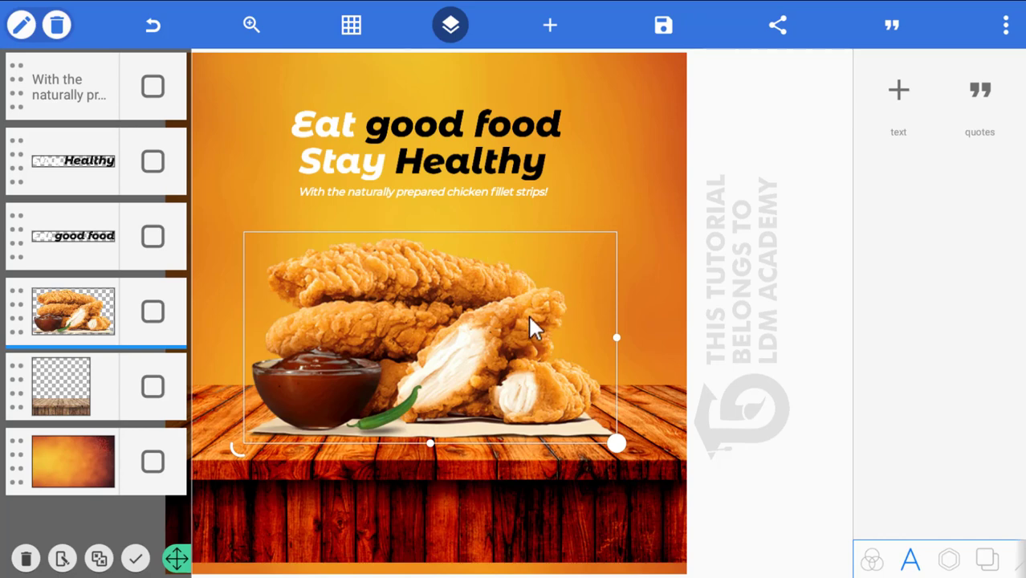
click(364, 499)
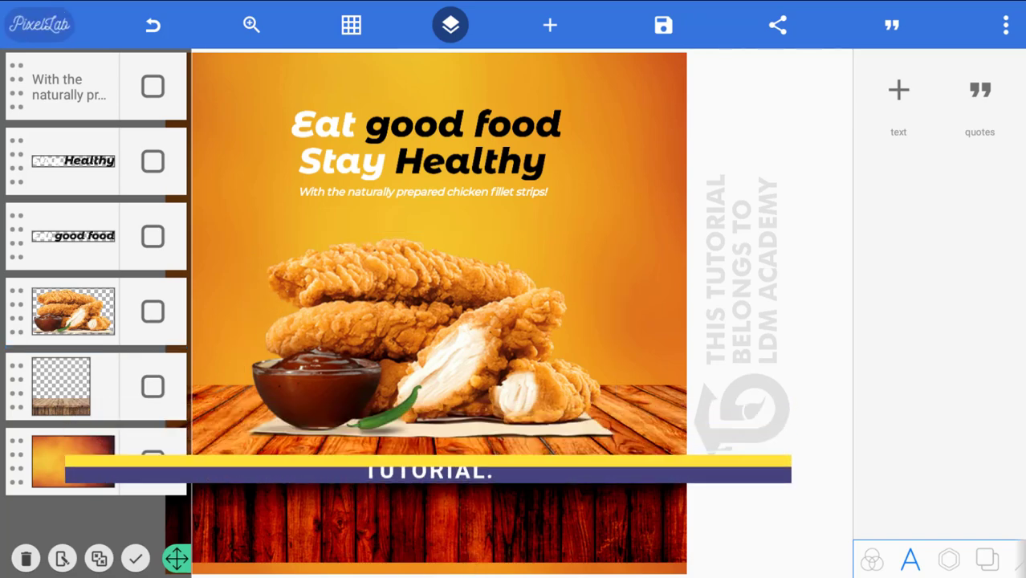
Add the black STOP OVA chef logo from the gallery as a new image, keeping its full uncropped area.
click(549, 26)
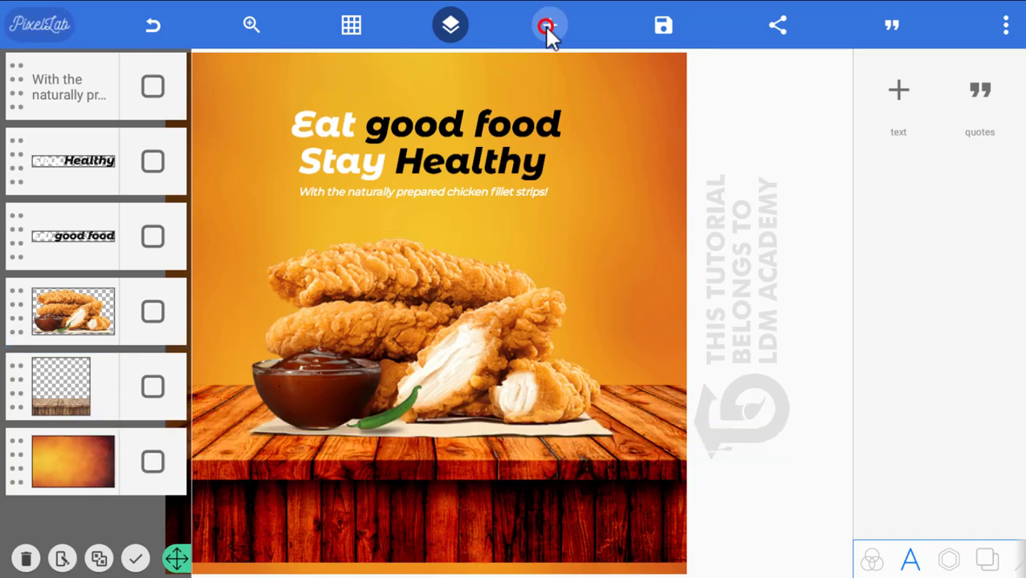
click(593, 194)
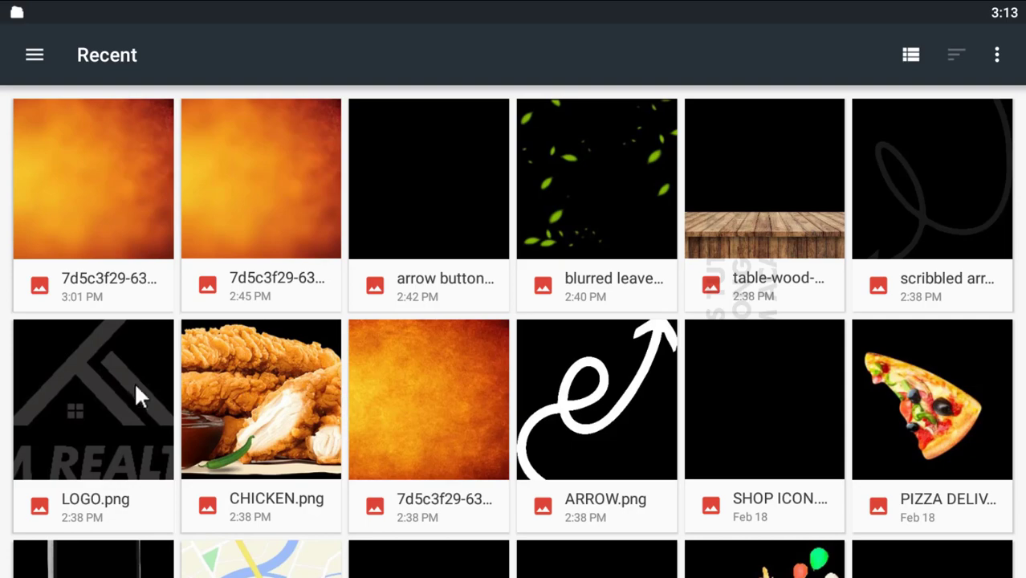
click(659, 227)
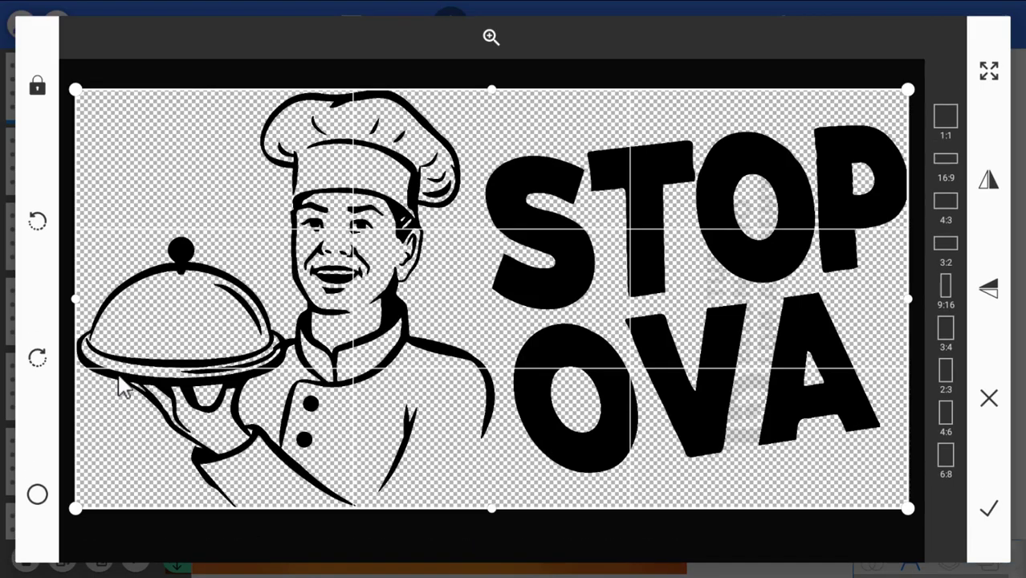
click(989, 510)
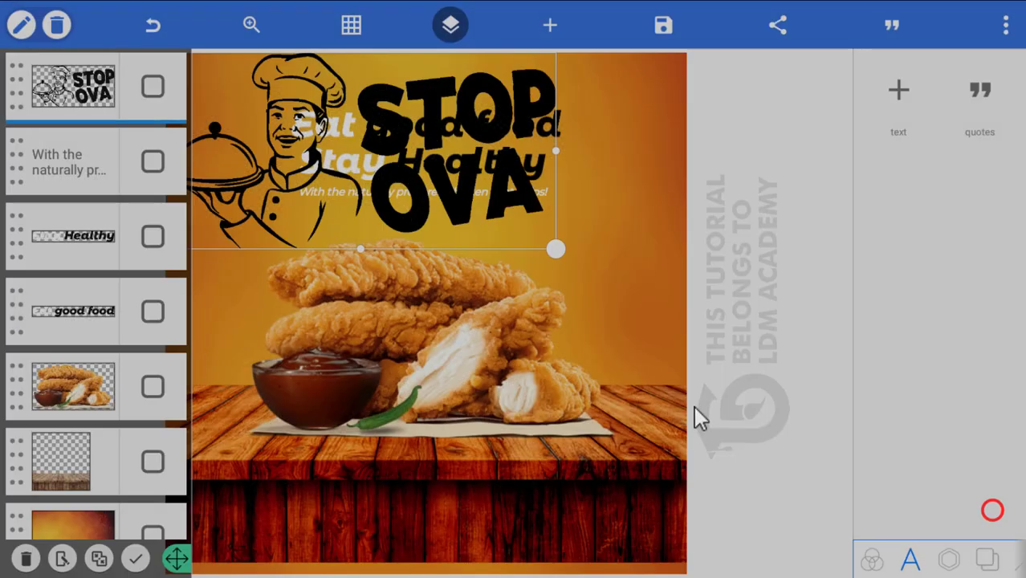
Resize the STOP OVA logo and place it below the tagline over the chicken, and hide the layer list.
drag(473, 210, 358, 233)
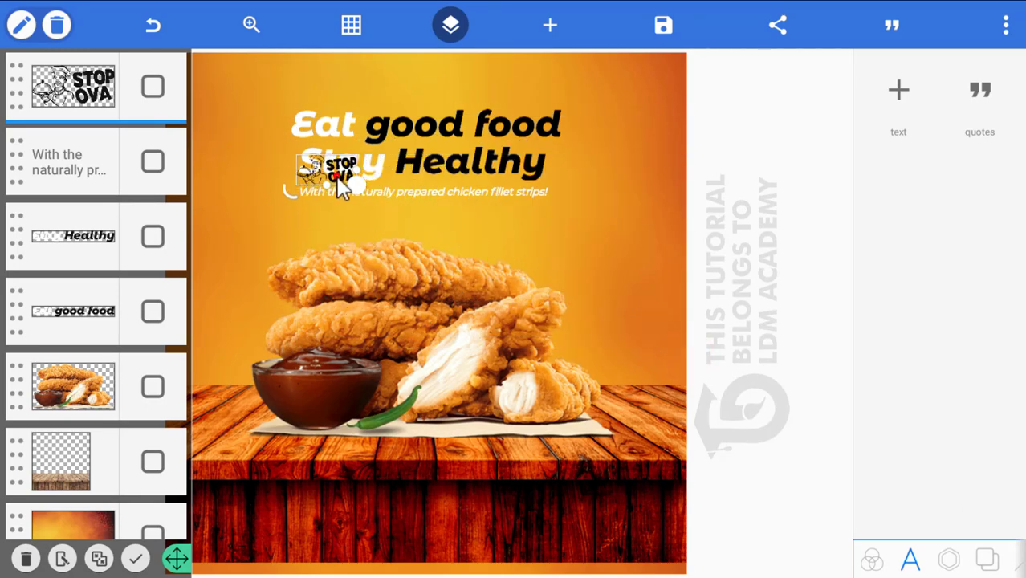
drag(339, 187, 362, 240)
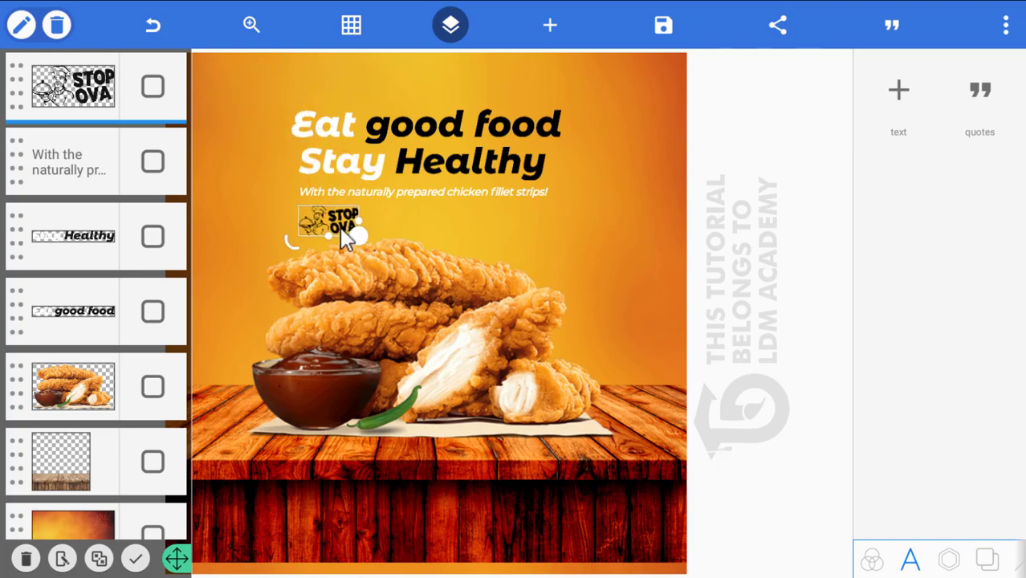
drag(566, 385, 628, 404)
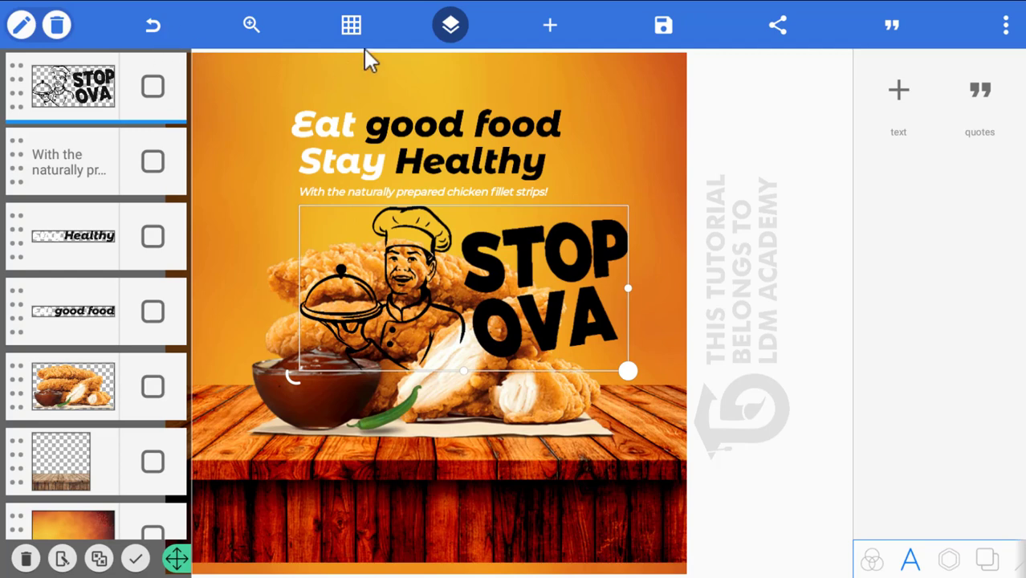
click(448, 27)
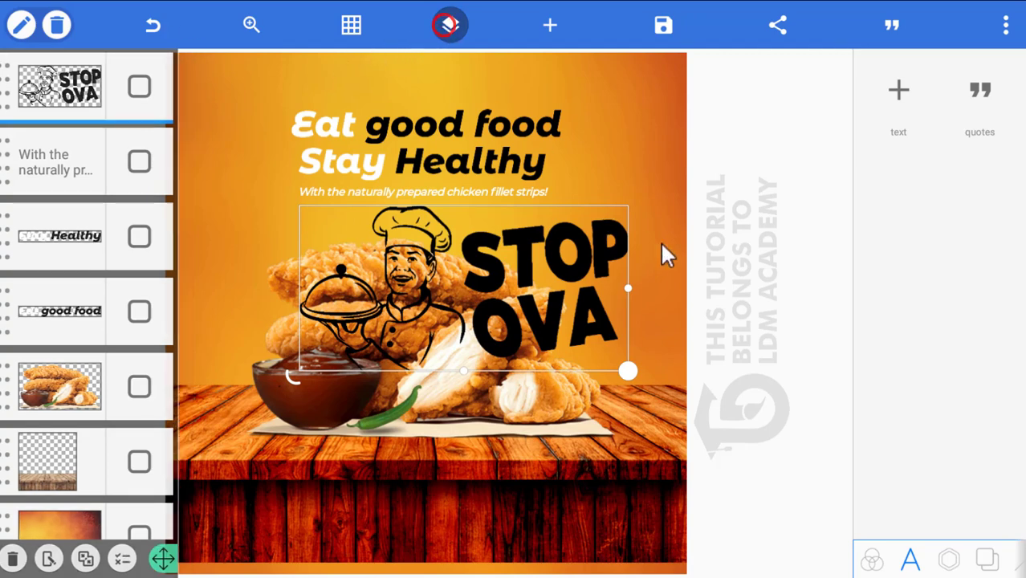
Enable a color overlay on the STOP OVA logo and make it solid white.
click(949, 561)
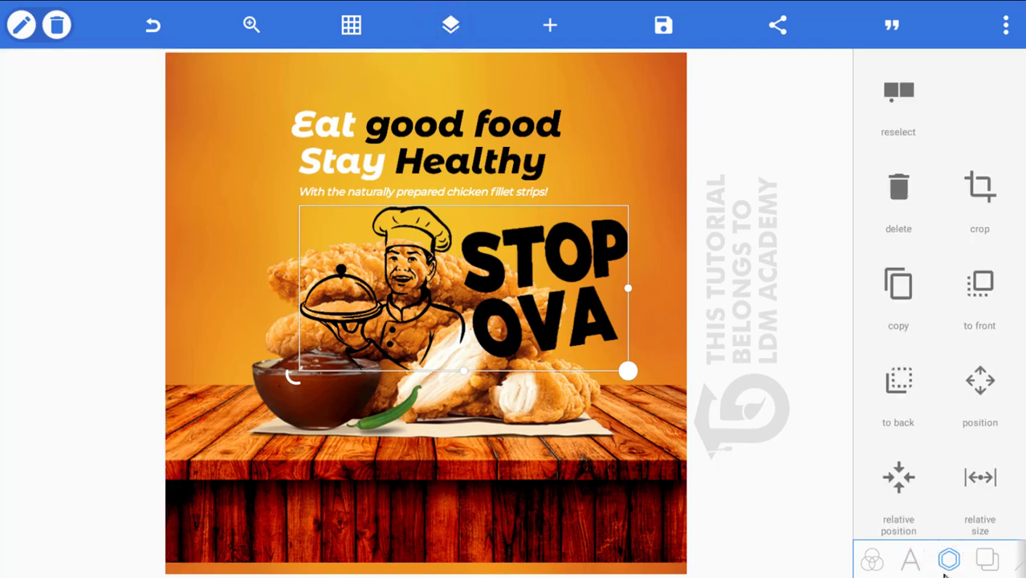
scroll(900, 394, down, 4)
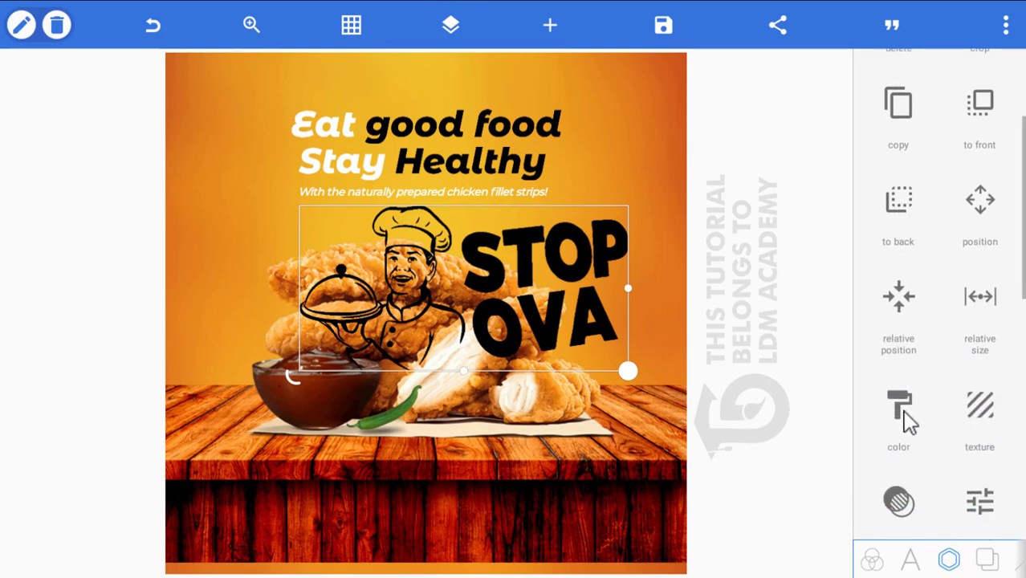
click(902, 412)
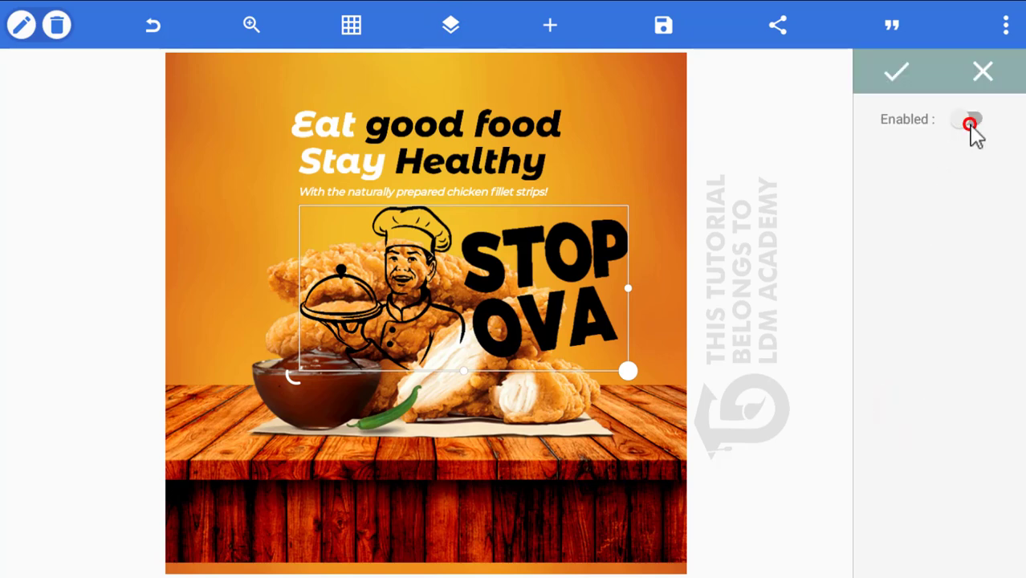
click(970, 125)
drag(955, 252, 835, 277)
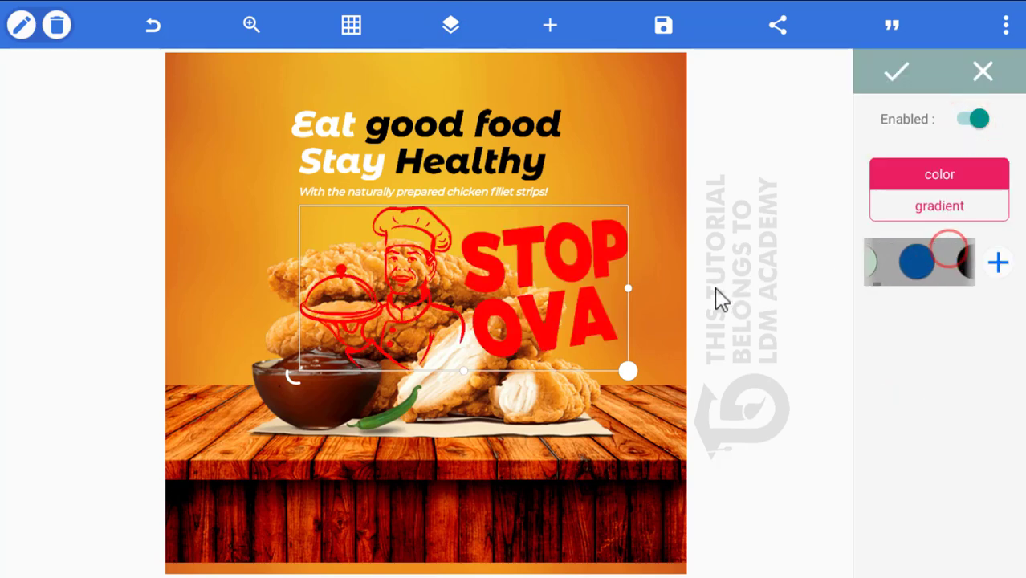
click(923, 265)
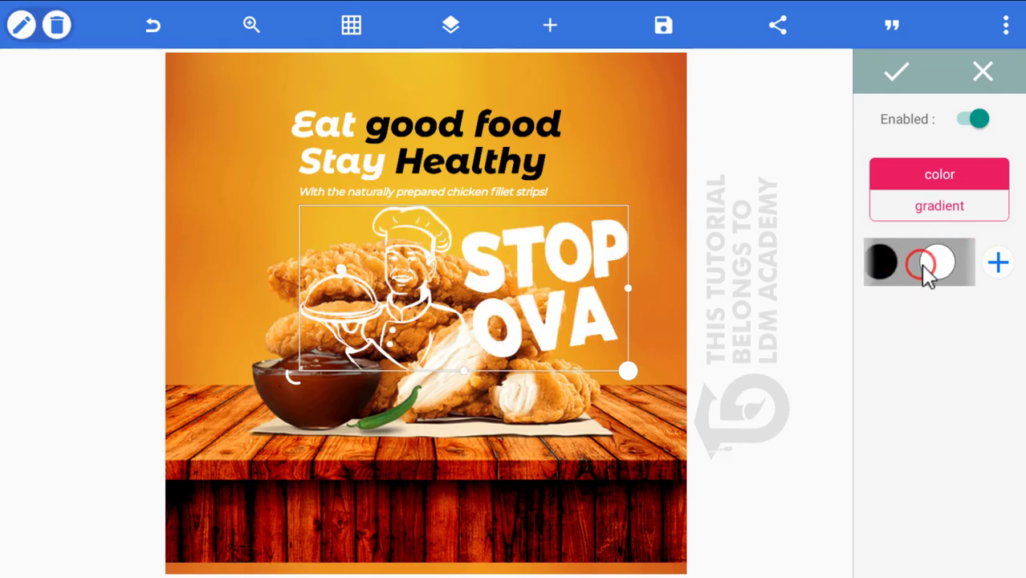
click(896, 74)
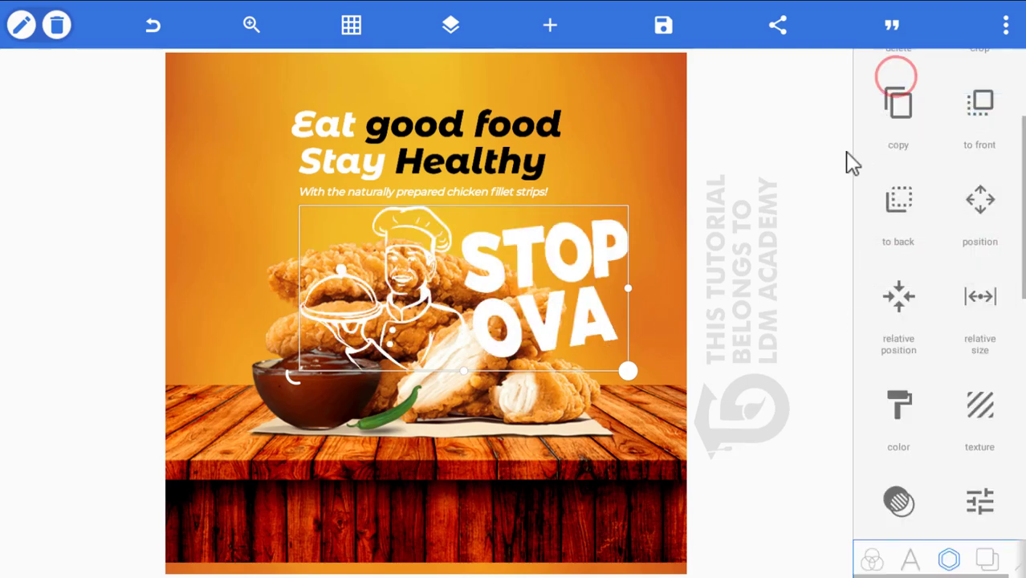
Enlarge the white logo slightly, shift it a little to the left, and enable its shadow.
drag(629, 372, 650, 382)
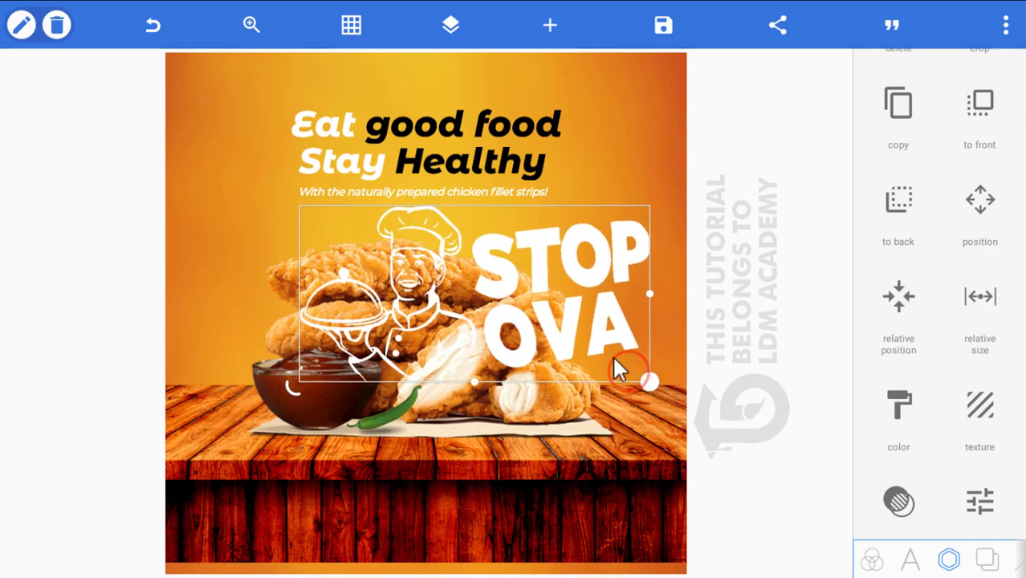
drag(596, 336, 583, 339)
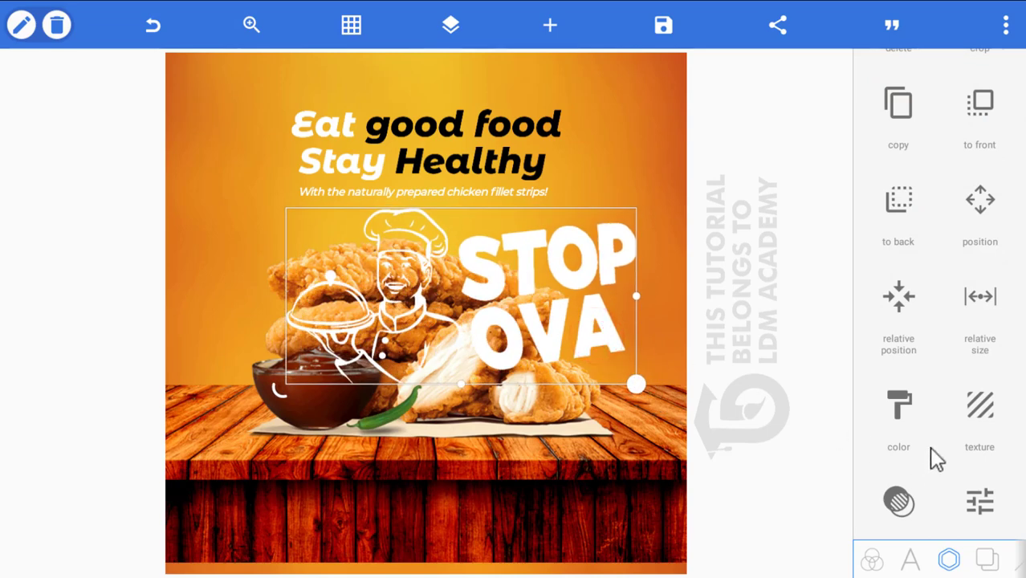
scroll(931, 459, down, 3)
scroll(935, 458, down, 5)
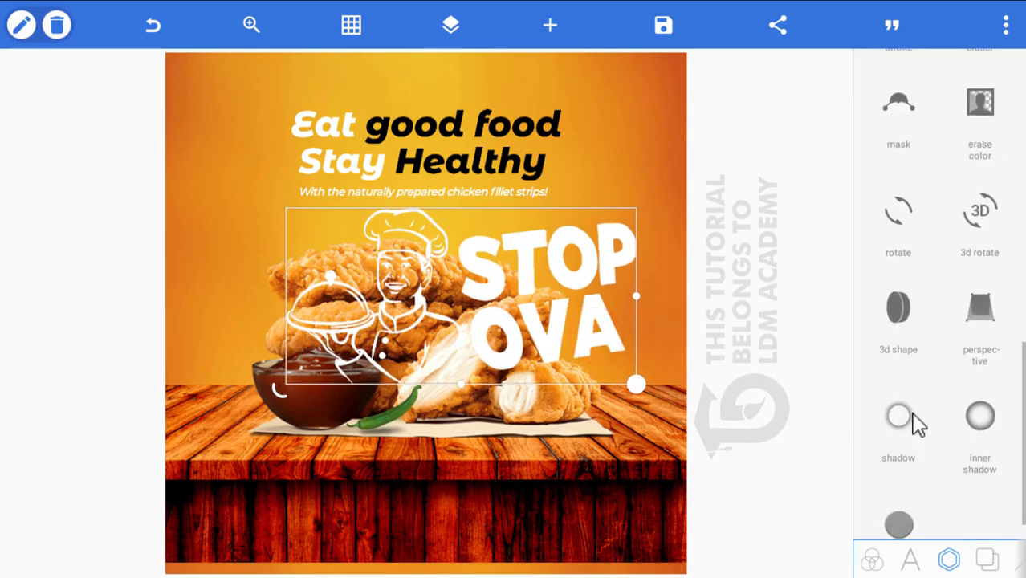
click(899, 417)
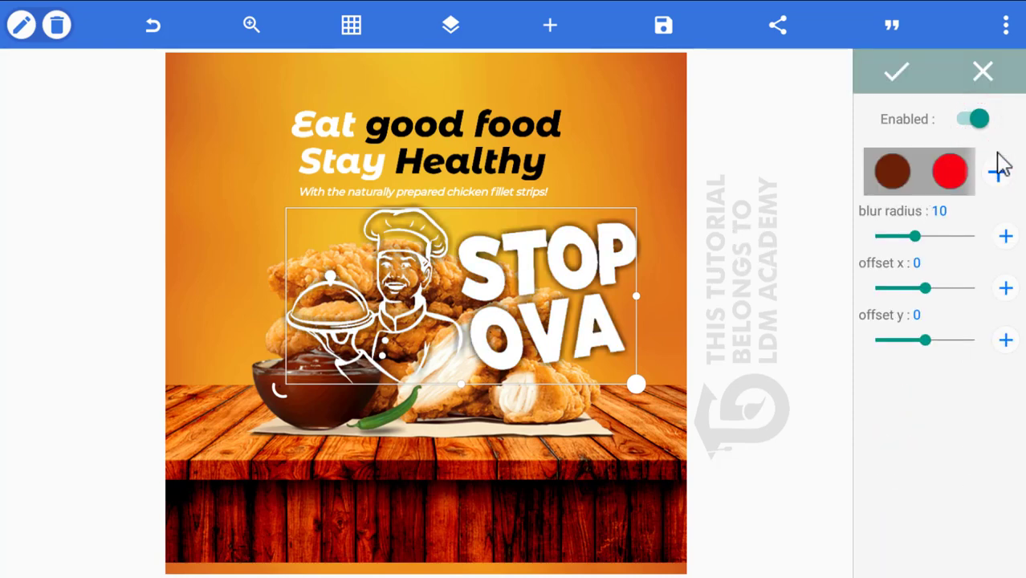
Set the logo's shadow color to dark brown, hex 6A1F07.
click(888, 181)
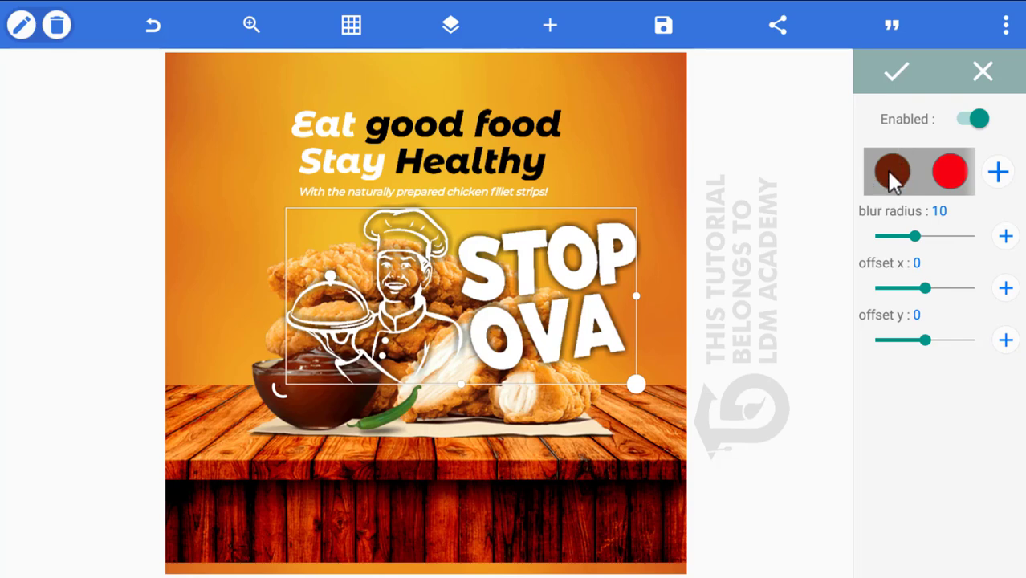
click(889, 171)
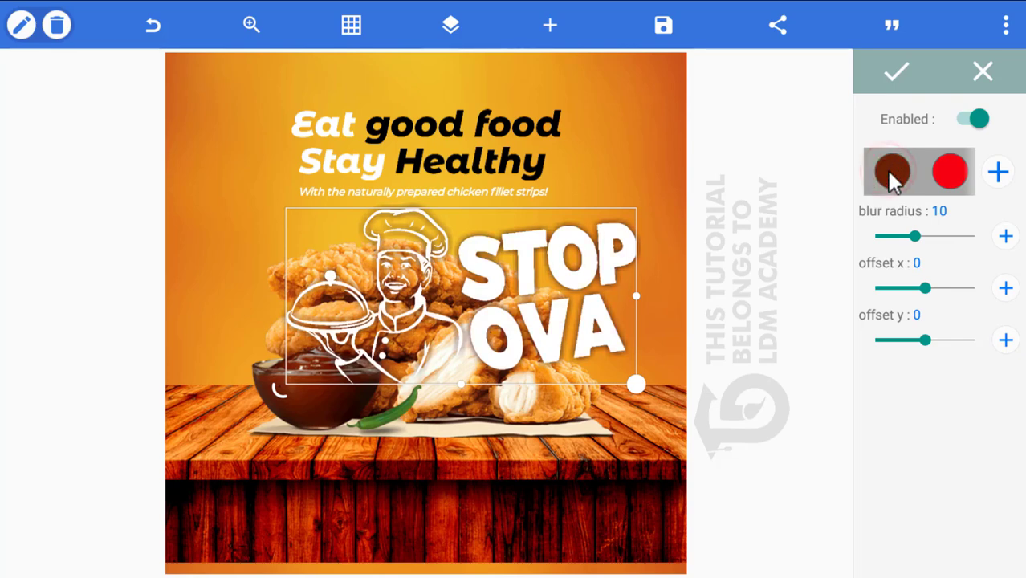
click(998, 174)
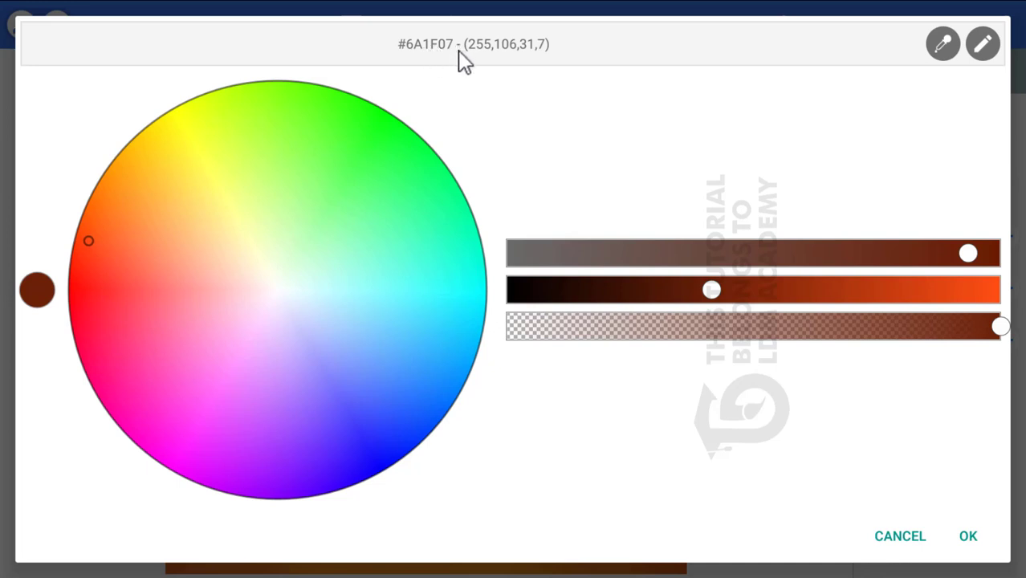
click(984, 50)
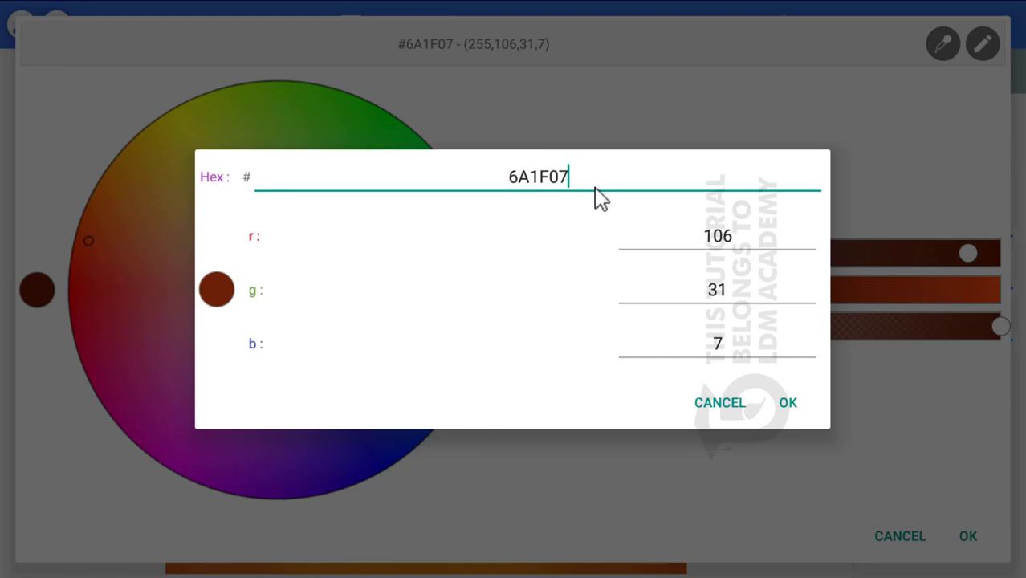
key(BackSpace)
text(7)
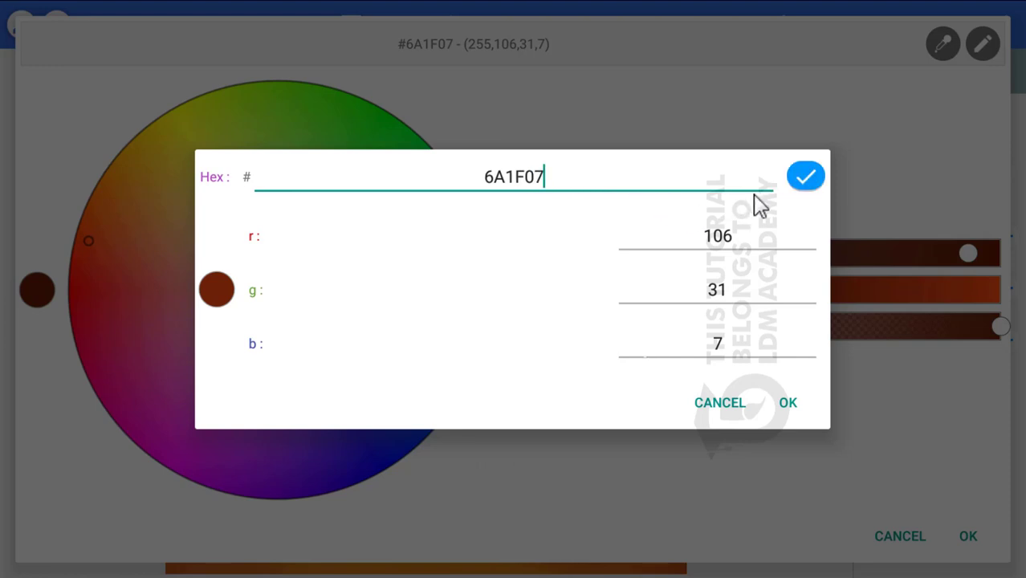
click(795, 182)
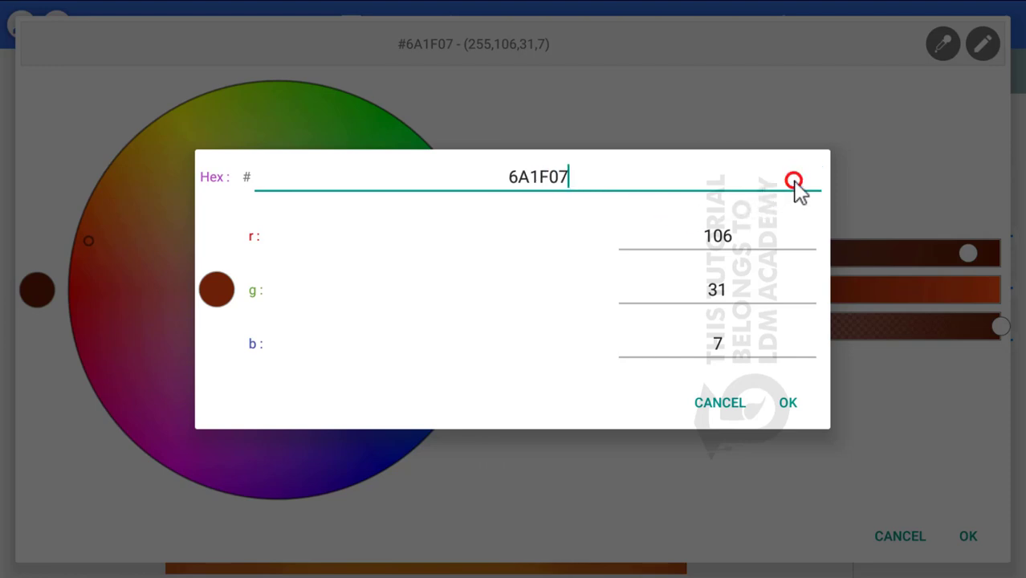
click(795, 406)
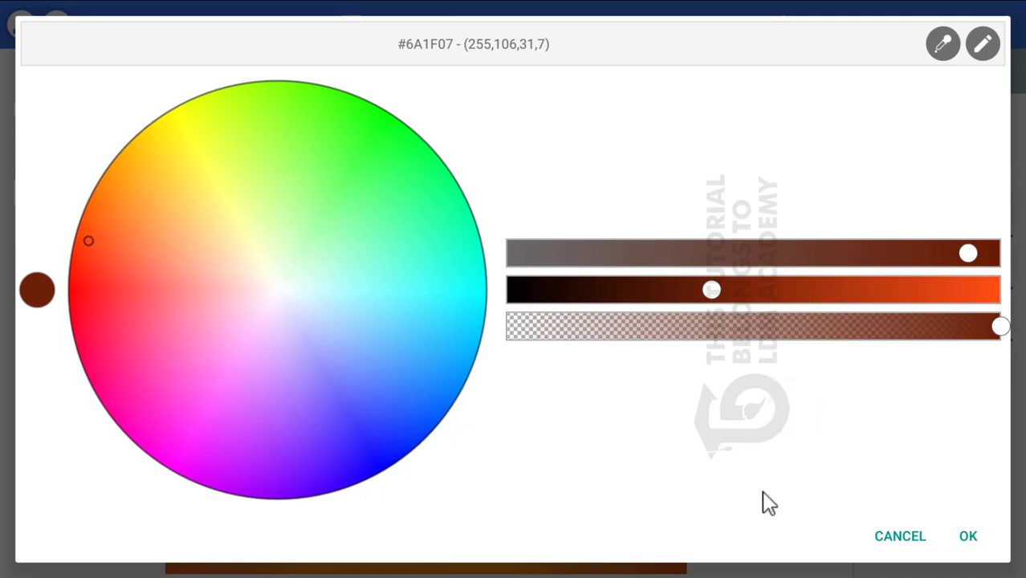
click(971, 537)
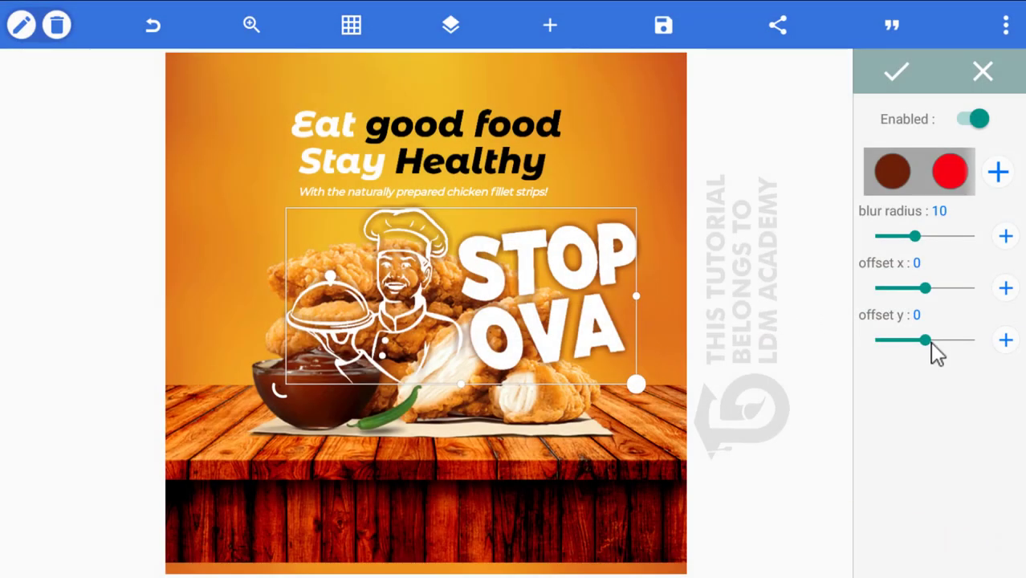
Set the logo shadow's y offset to 7, x offset to 9 and blur radius to 6, and apply it.
drag(927, 342, 929, 342)
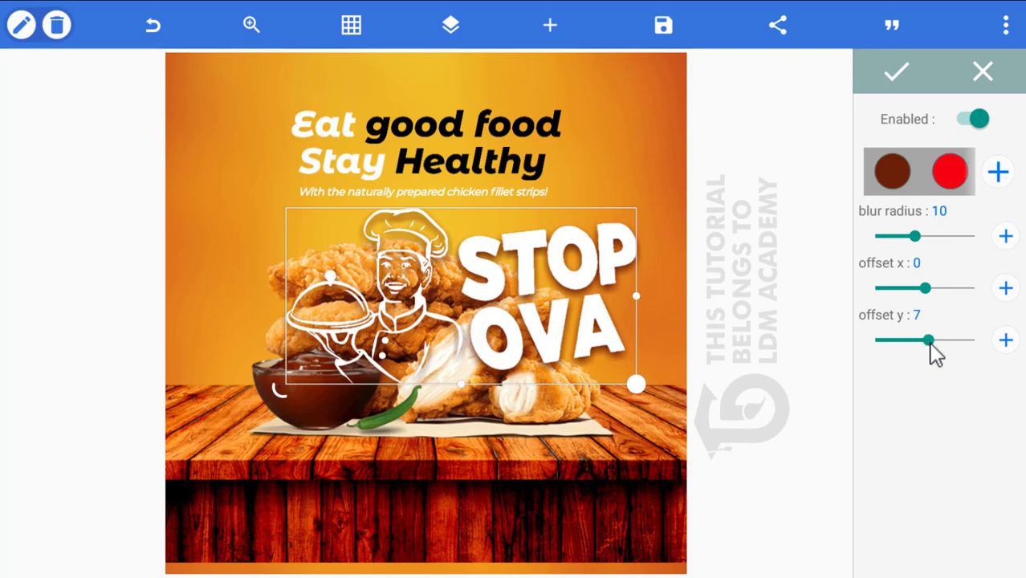
drag(927, 289, 929, 287)
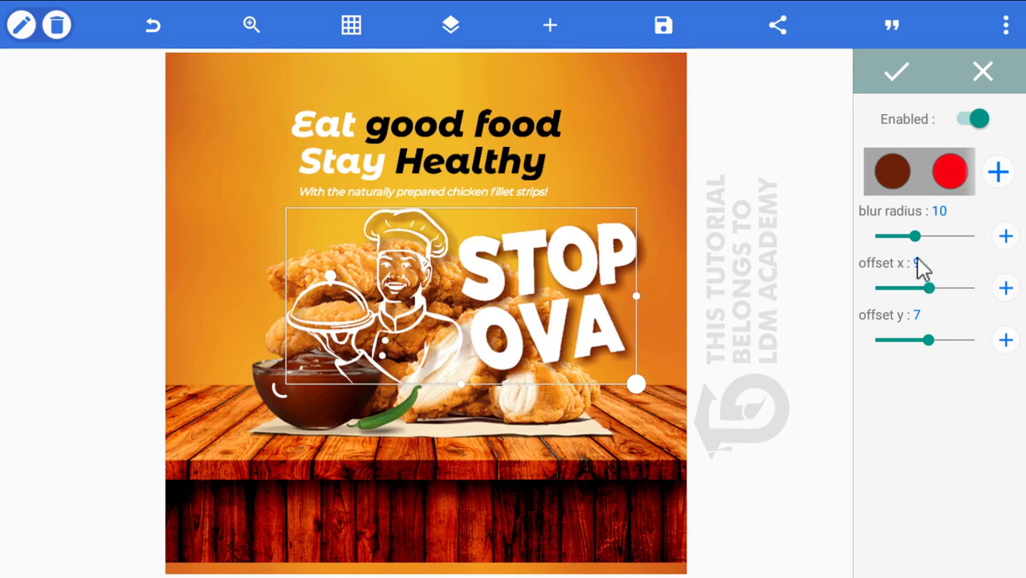
drag(916, 244, 905, 270)
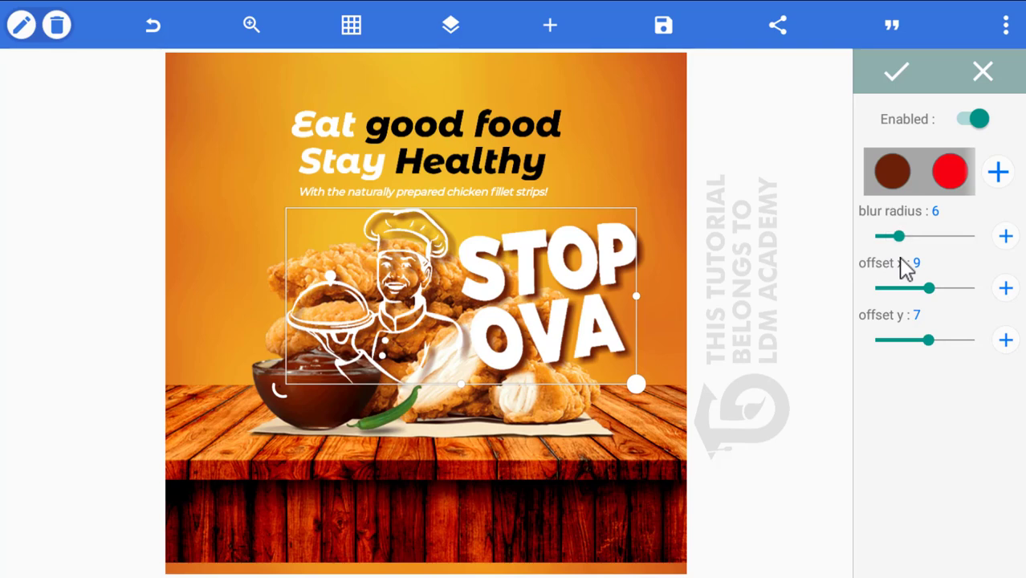
click(892, 80)
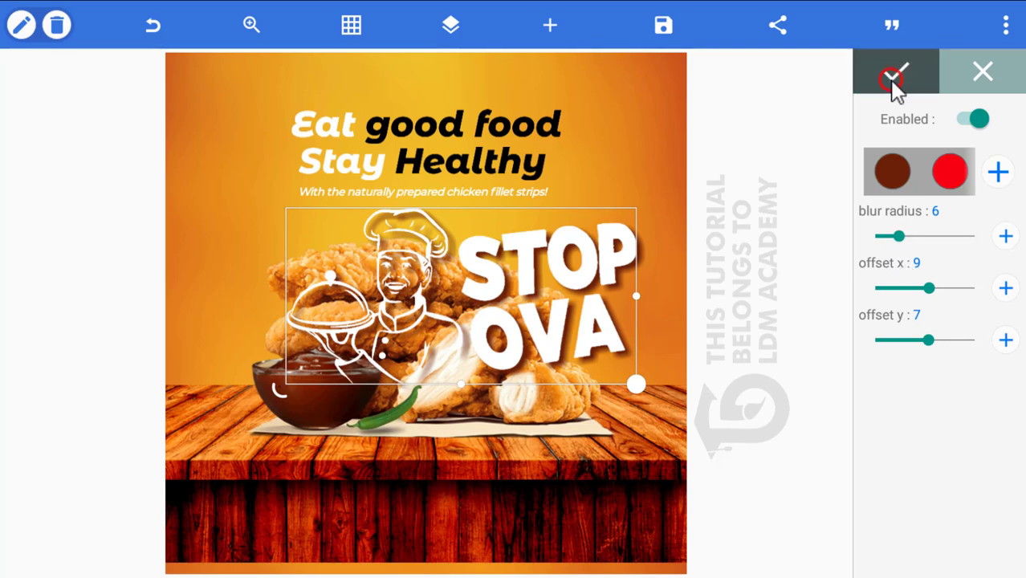
Scale the STOP OVA logo down to about the width of the headlines.
drag(640, 390, 333, 243)
click(354, 255)
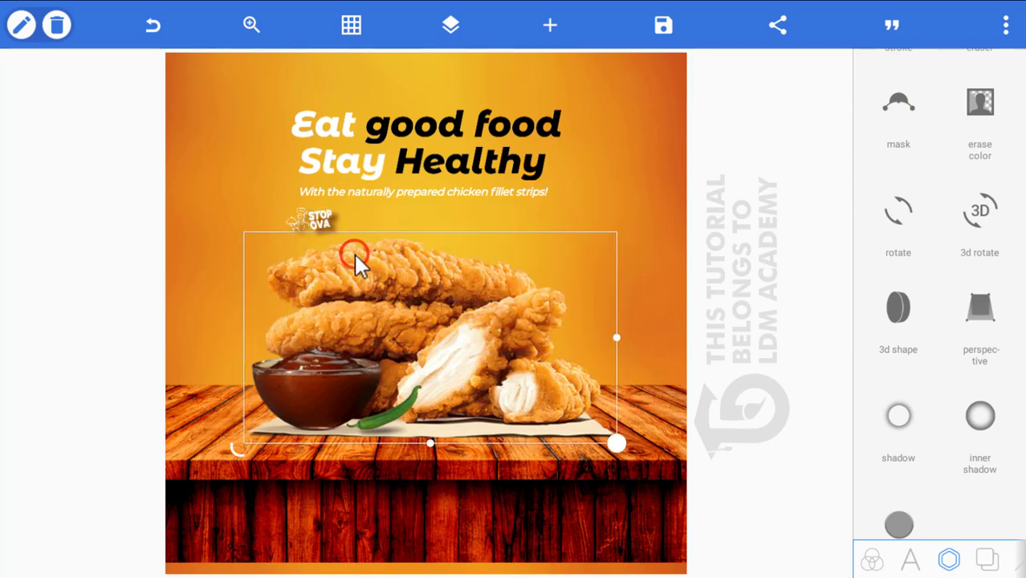
click(335, 228)
drag(334, 227, 557, 377)
Reduce the logo shadow's x offset to 2 and apply the change.
scroll(929, 502, down, 1)
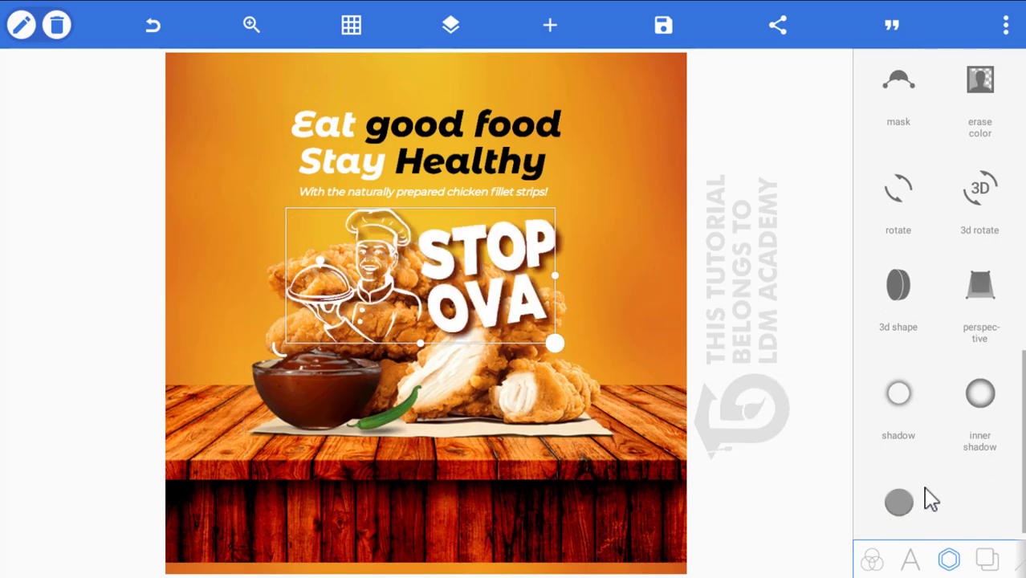
click(899, 392)
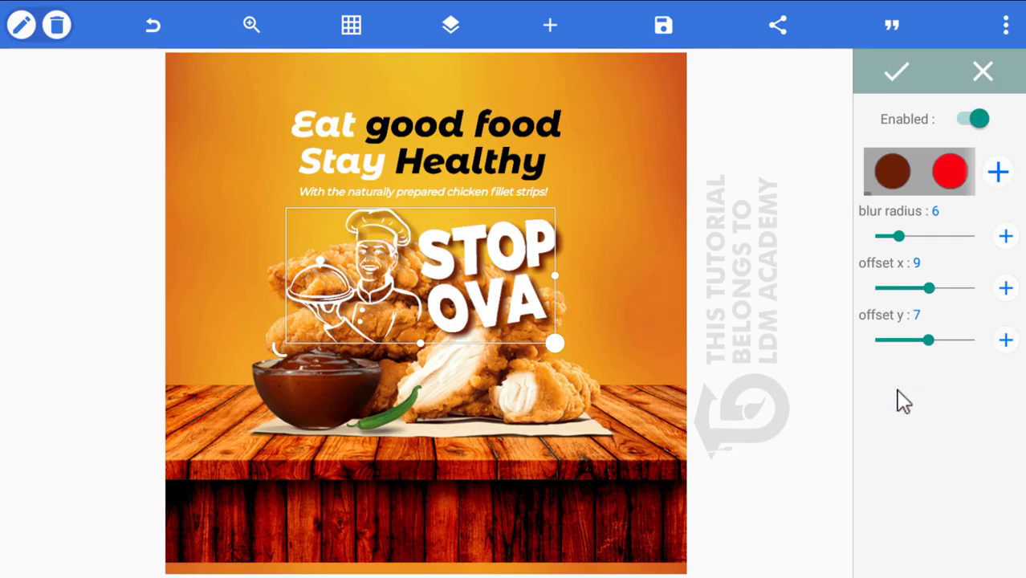
drag(929, 287, 925, 288)
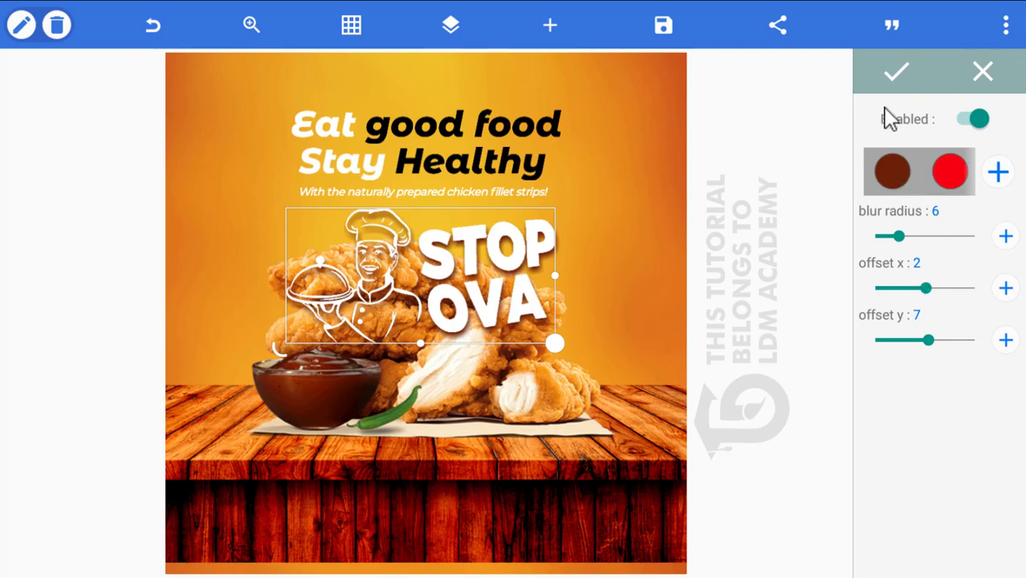
click(896, 74)
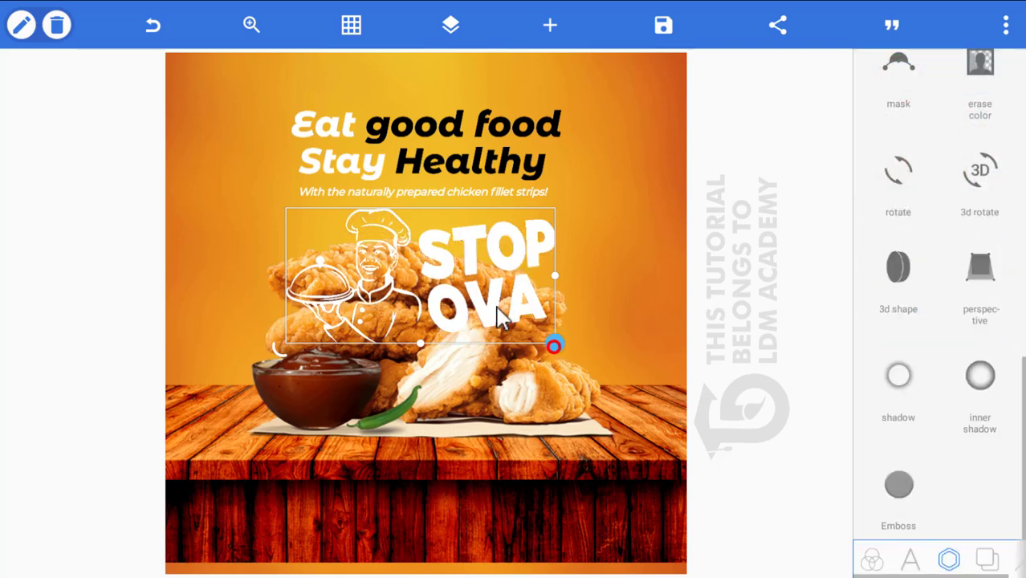
Scale the STOP OVA logo down to a small size and place it in the poster's upper-left corner.
drag(553, 347, 333, 261)
click(347, 300)
click(312, 221)
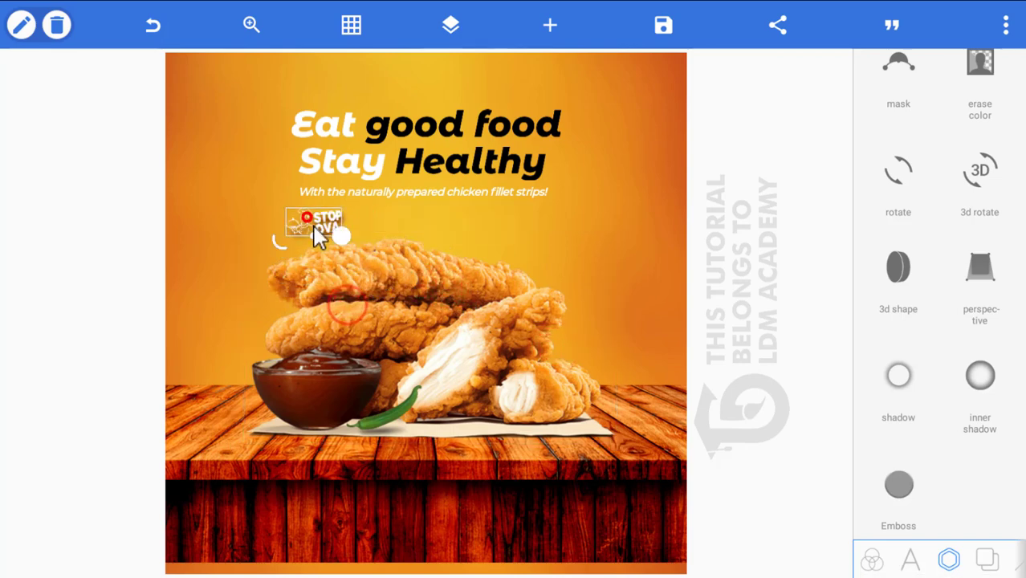
drag(313, 226, 221, 91)
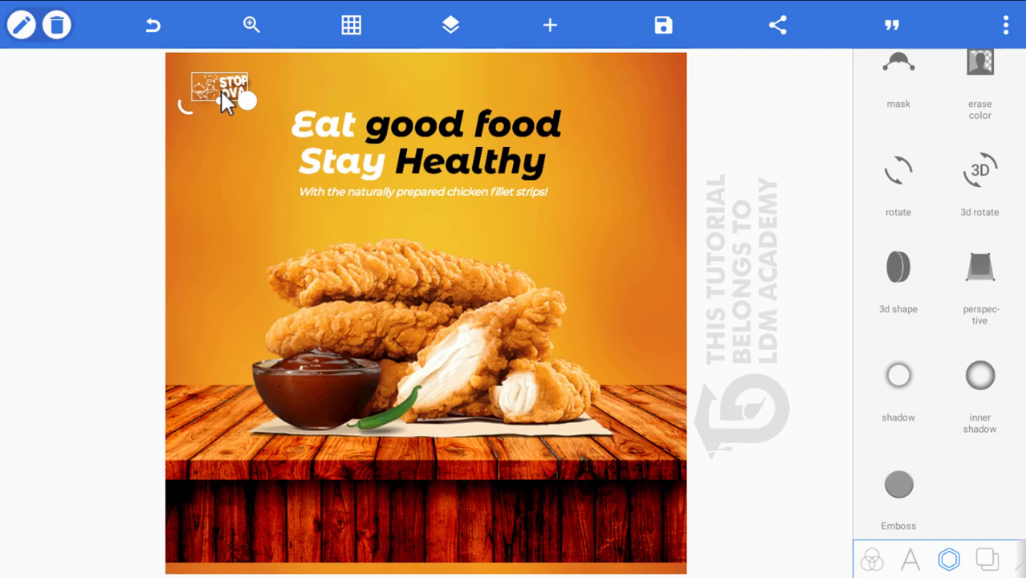
click(245, 205)
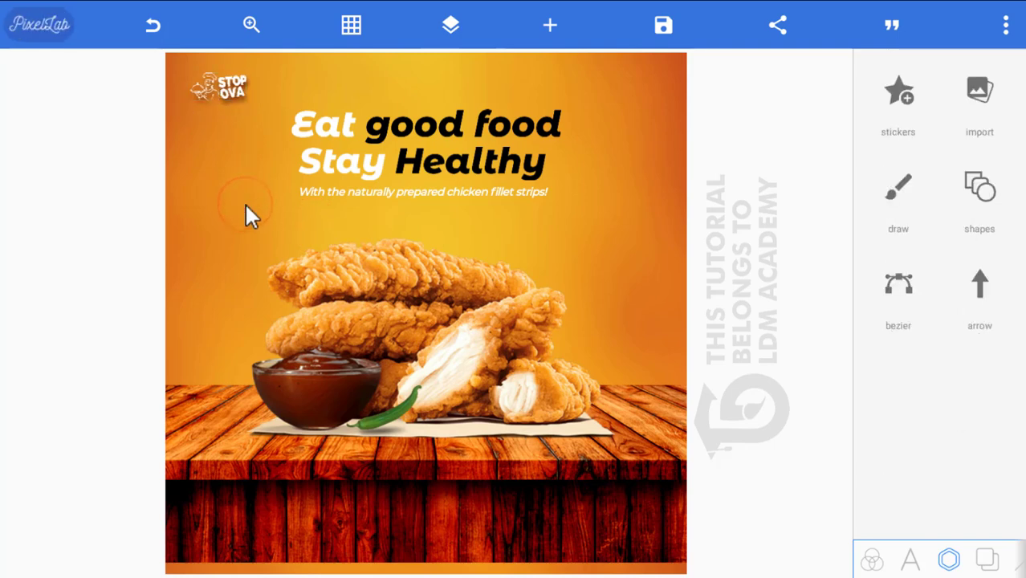
click(244, 202)
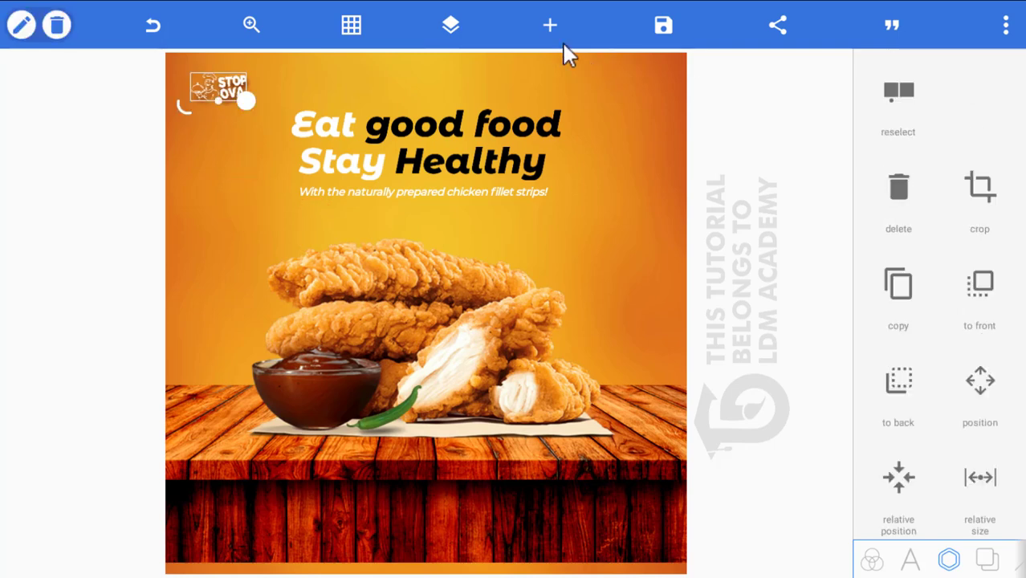
Add a white circle shape with full fill opacity and no stroke to the poster.
click(549, 26)
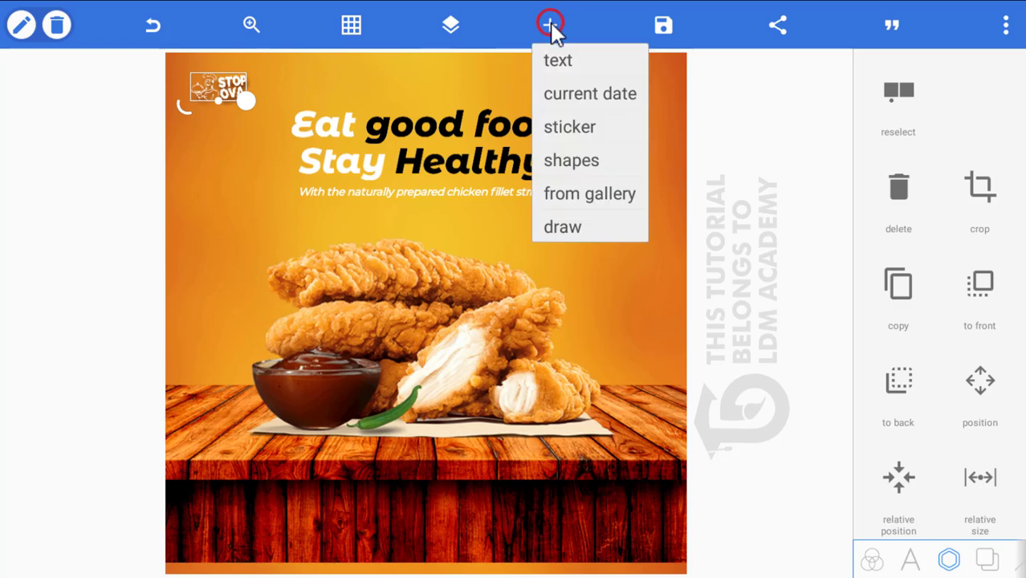
click(578, 163)
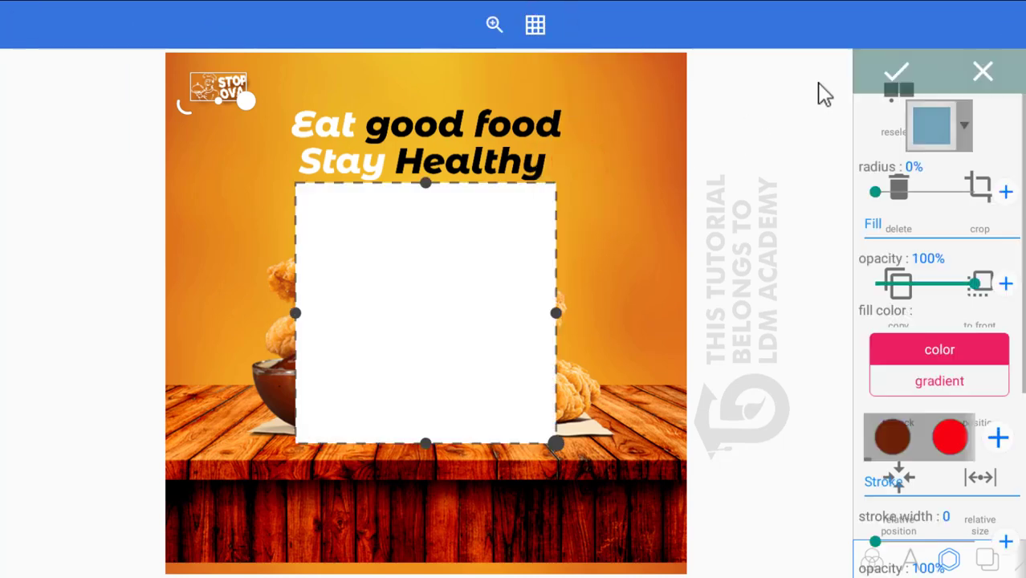
click(963, 126)
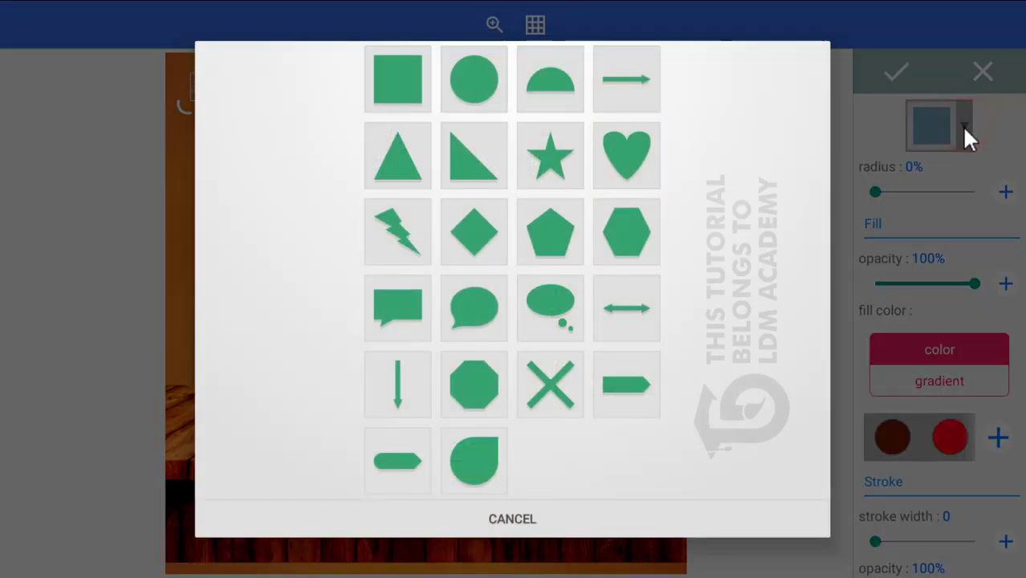
click(498, 93)
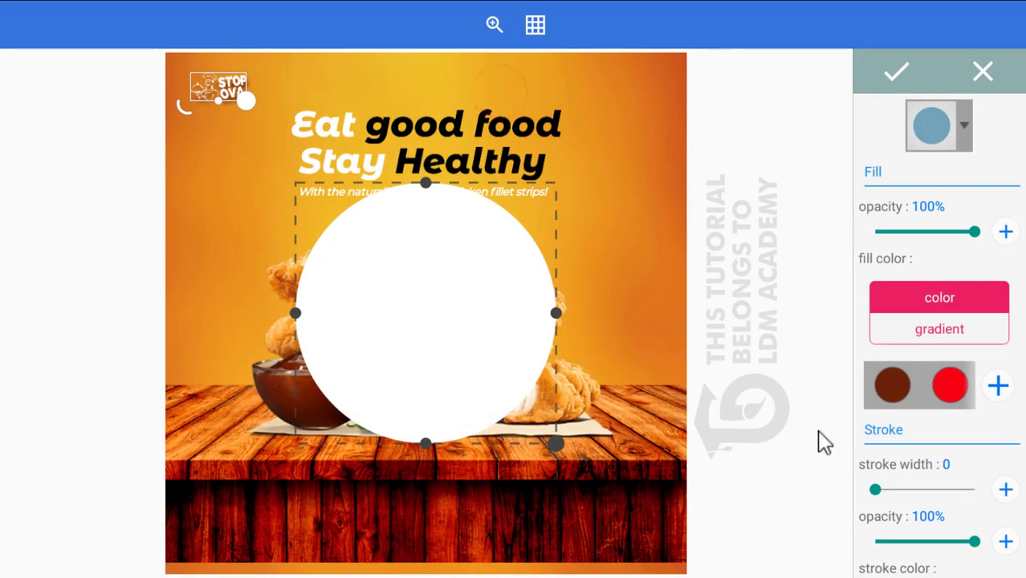
click(897, 71)
click(984, 72)
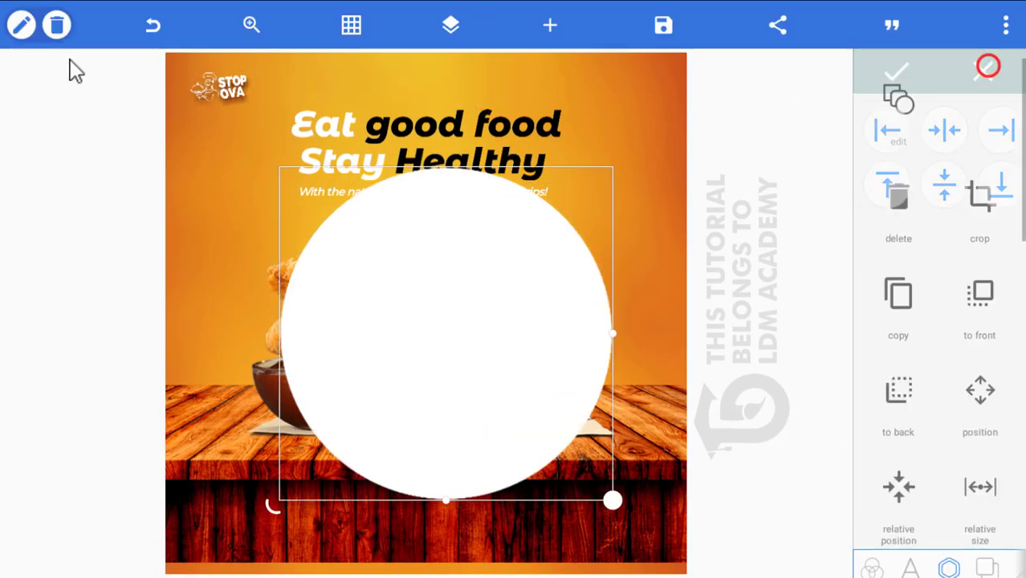
Center the white circle horizontally and vertically on the canvas and apply the alignment.
click(22, 25)
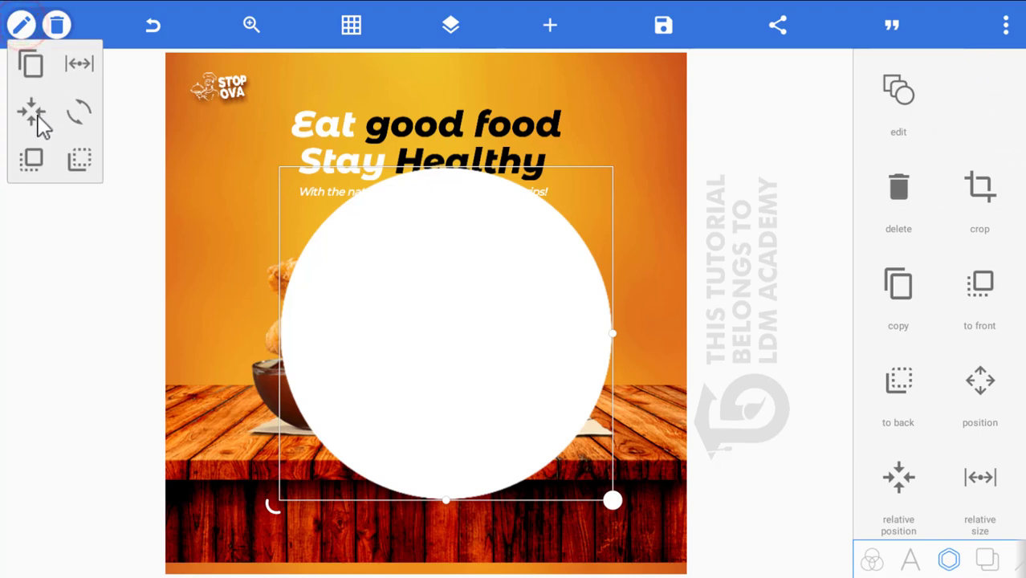
click(34, 114)
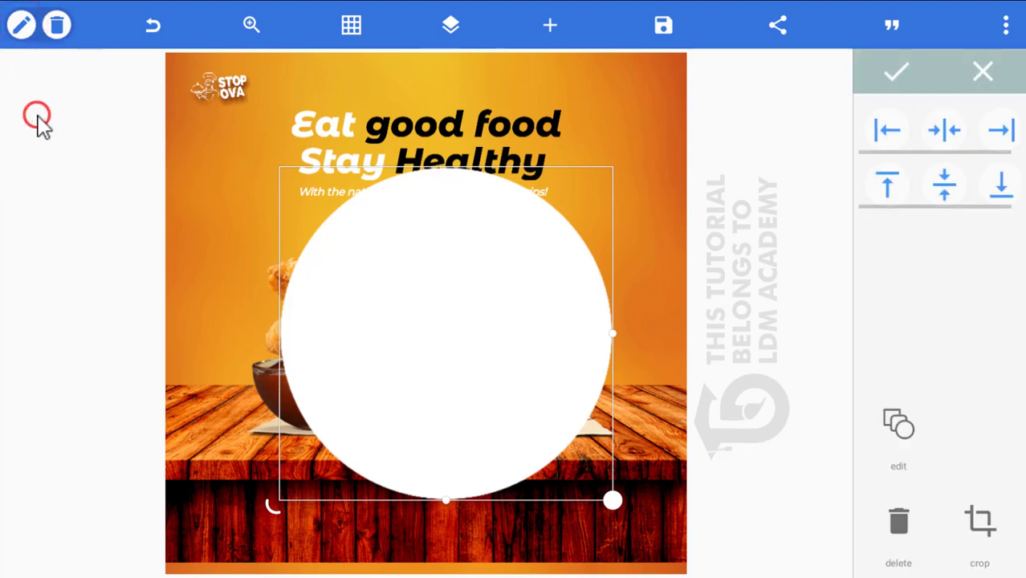
click(944, 131)
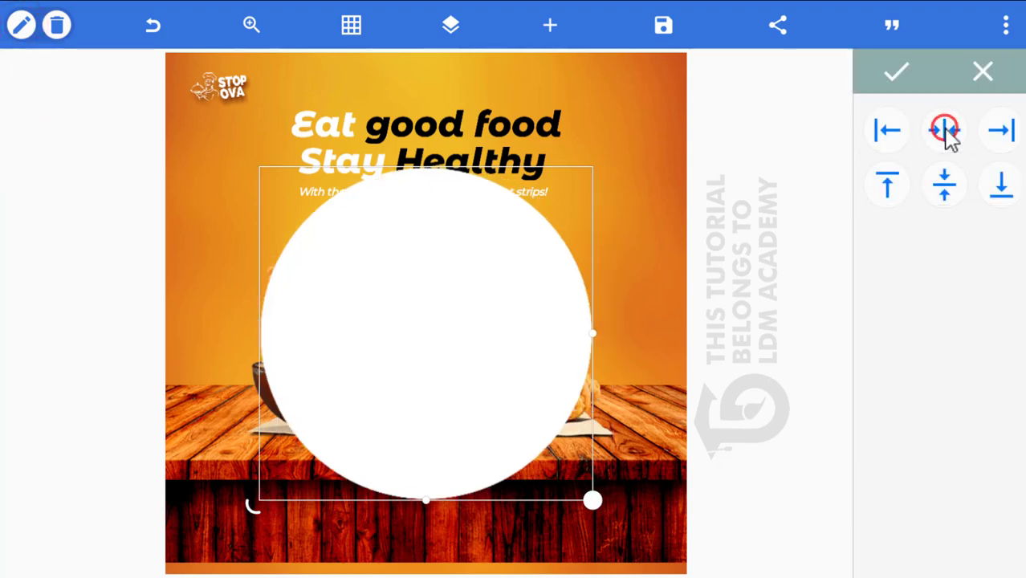
click(948, 187)
click(897, 74)
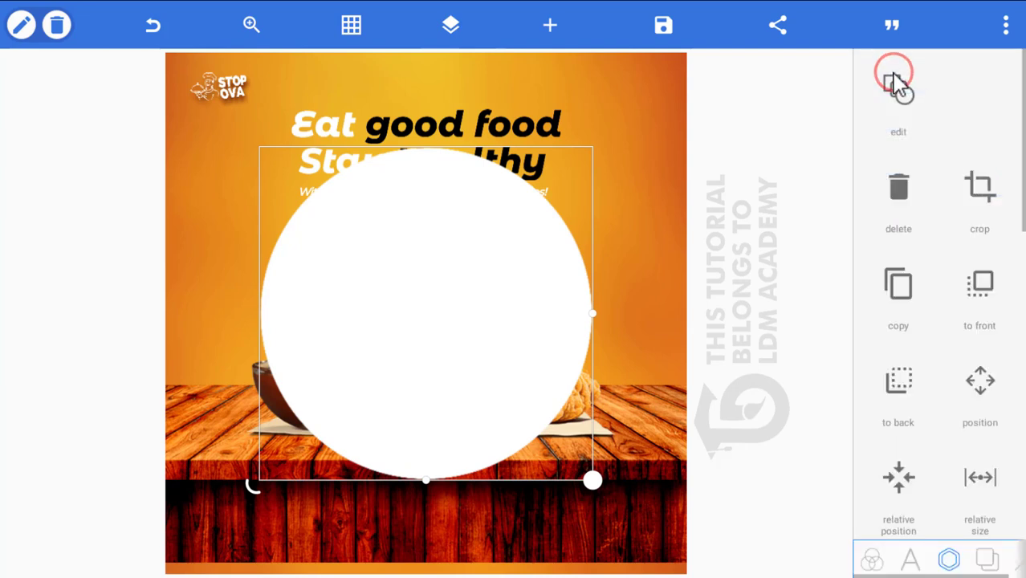
Duplicate the white circle and scale the copy down slightly.
click(19, 32)
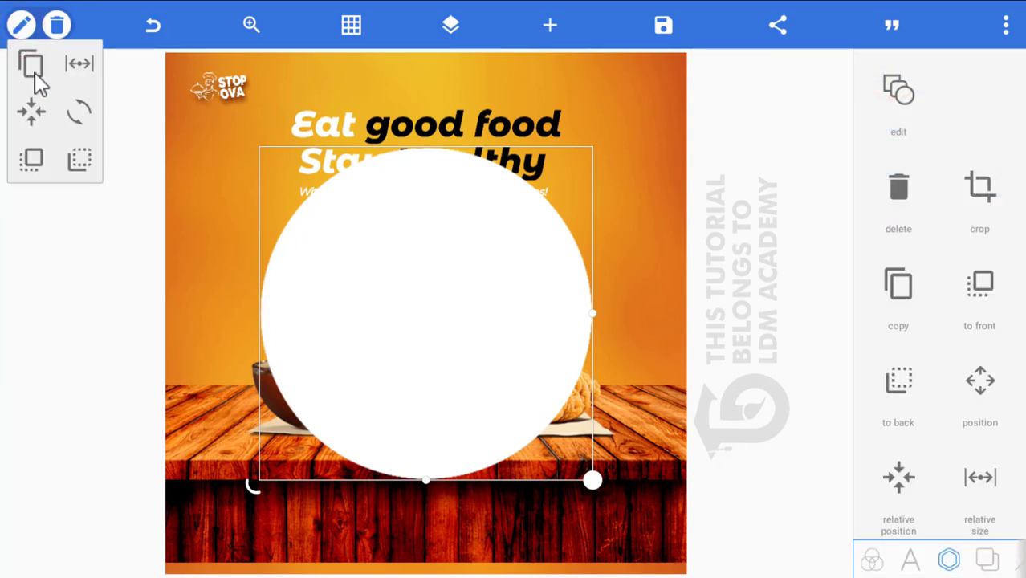
click(32, 68)
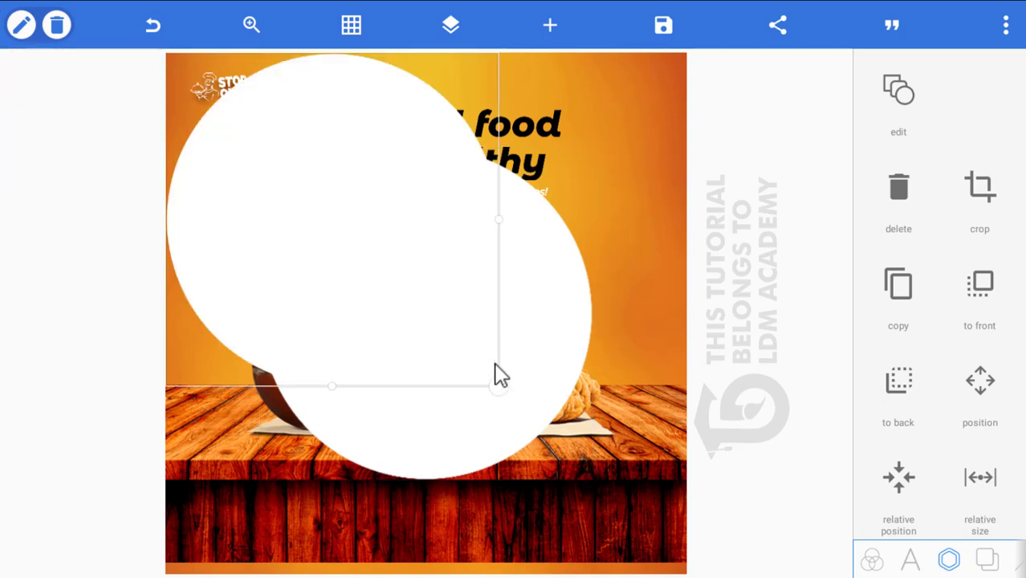
drag(498, 386, 476, 363)
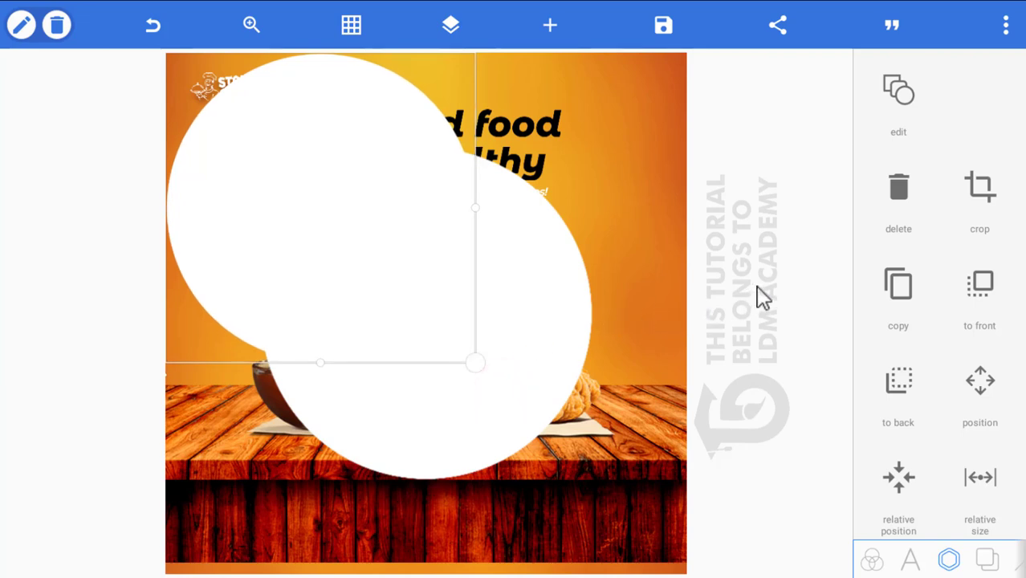
Color the smaller circle dark brown, hex 6A1F07, move it over the white circle and apply the color.
scroll(912, 424, down, 3)
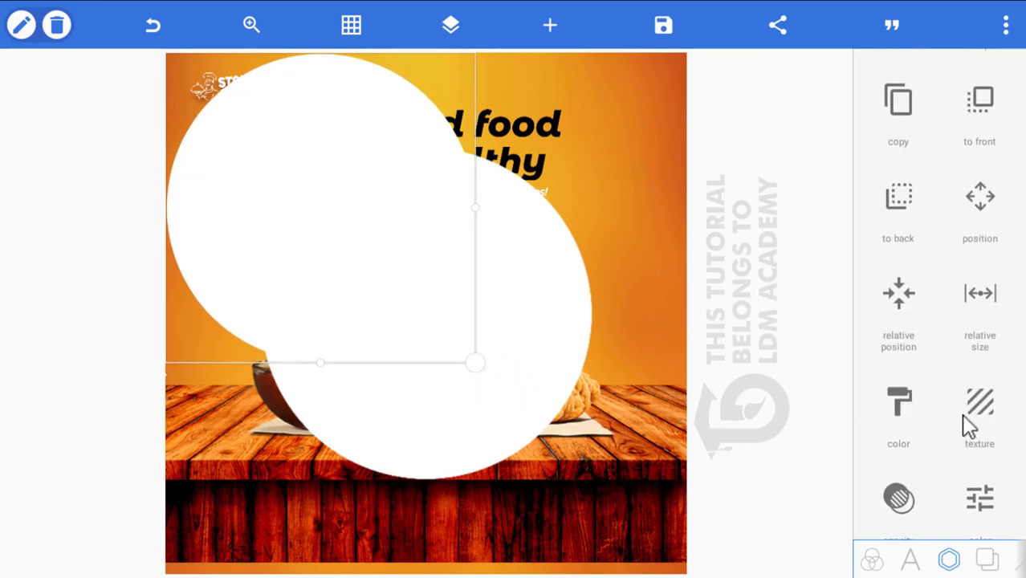
click(898, 398)
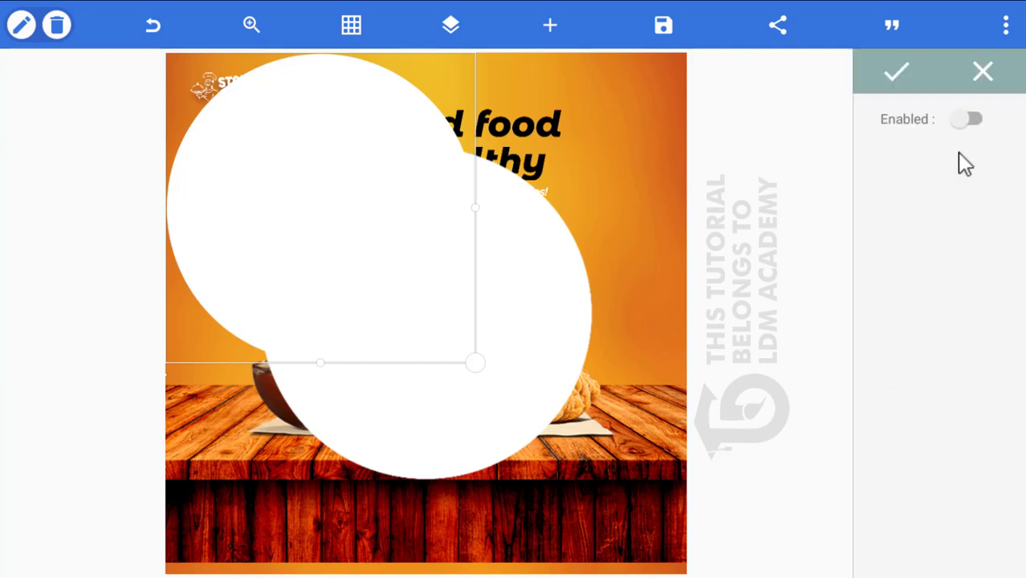
click(970, 119)
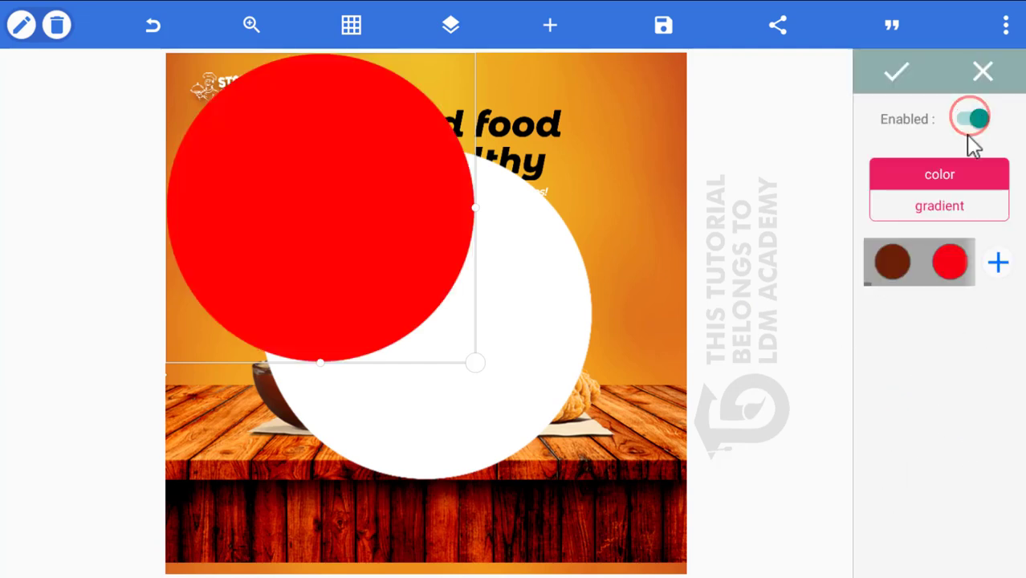
click(892, 263)
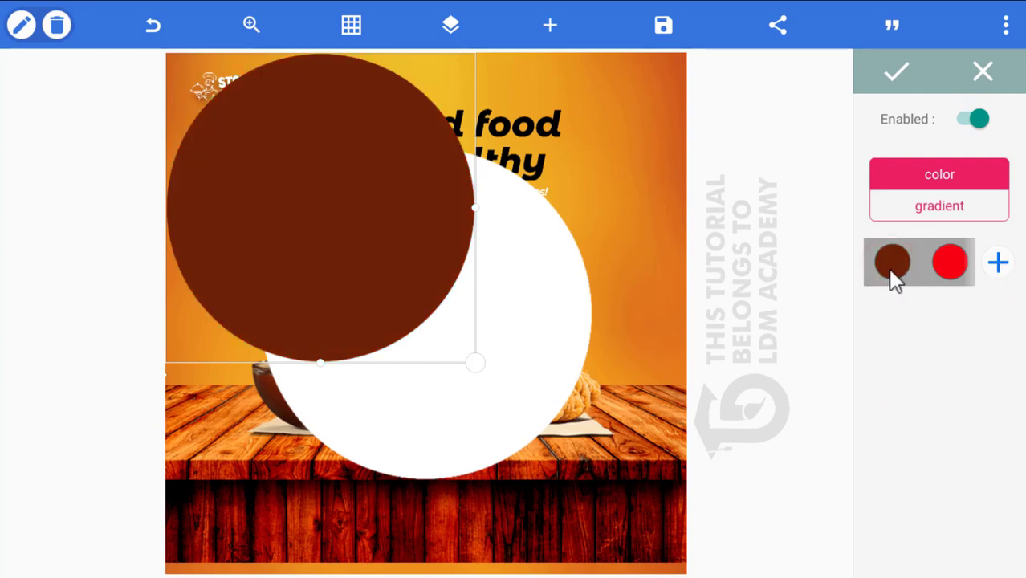
click(1000, 264)
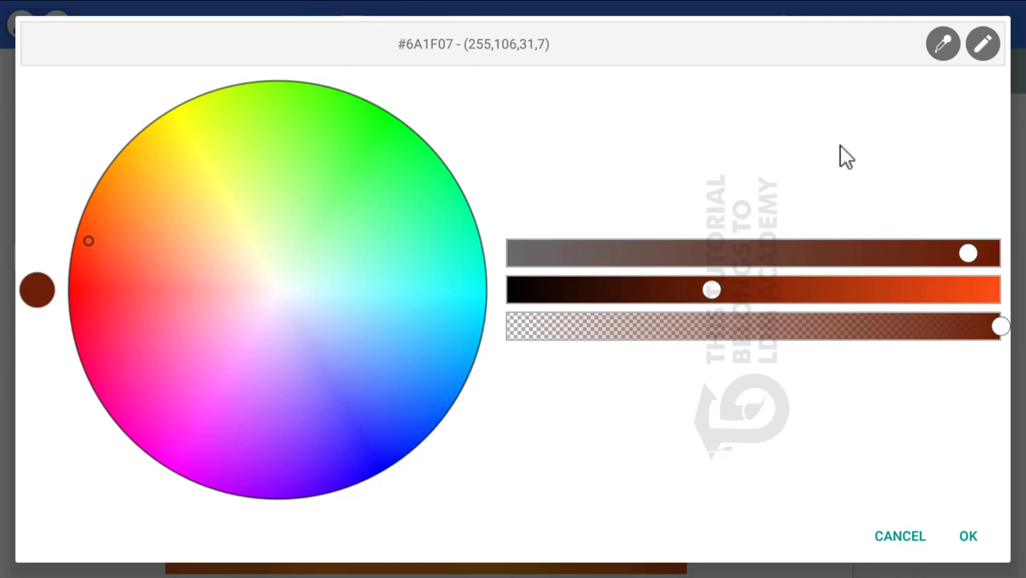
click(907, 537)
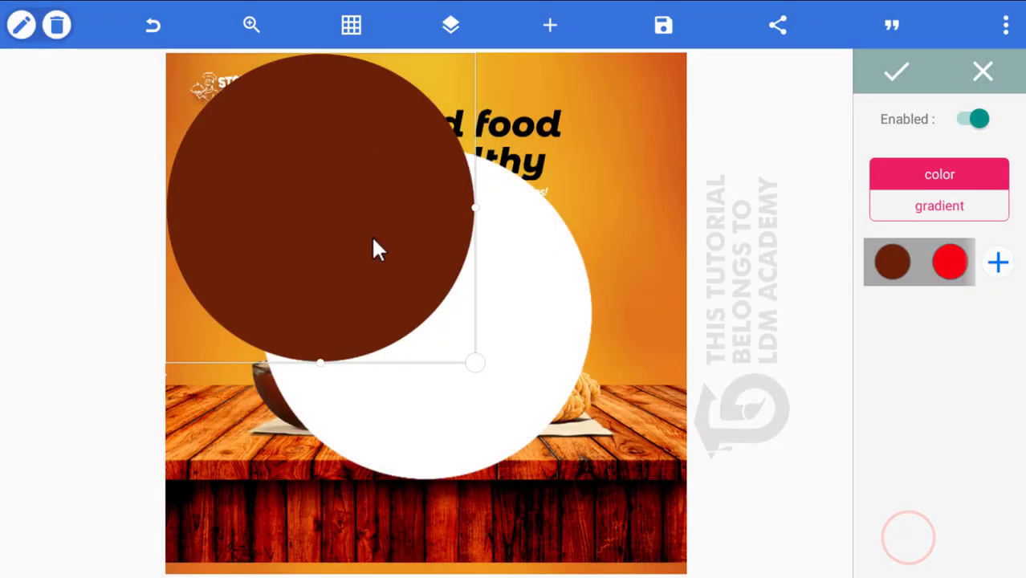
drag(327, 184, 395, 275)
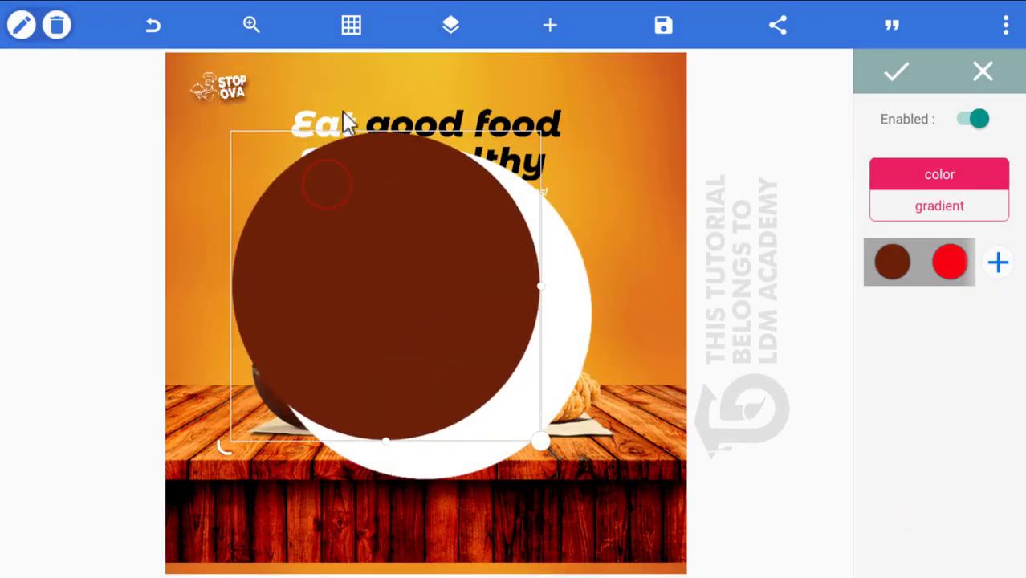
click(20, 26)
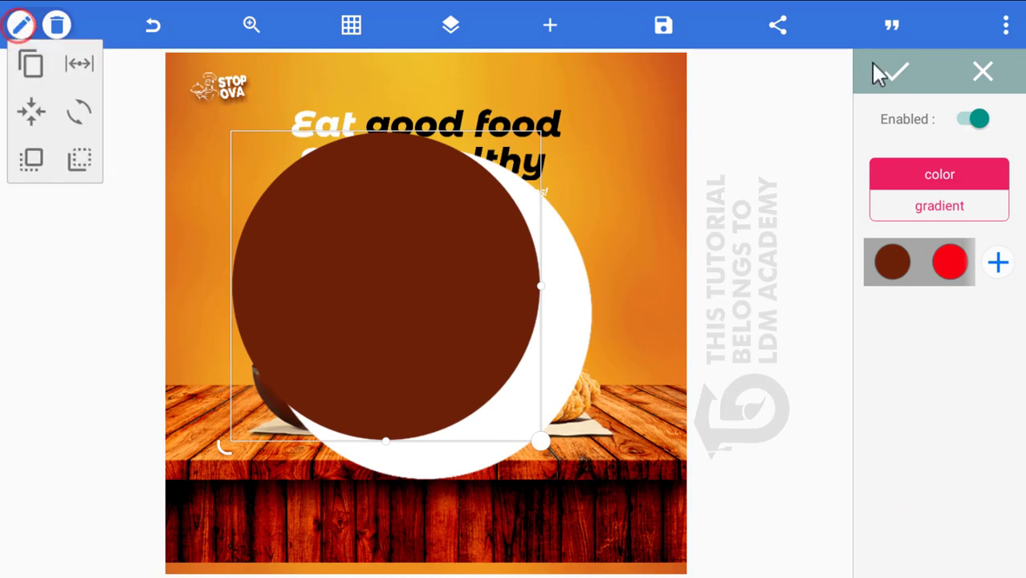
click(835, 114)
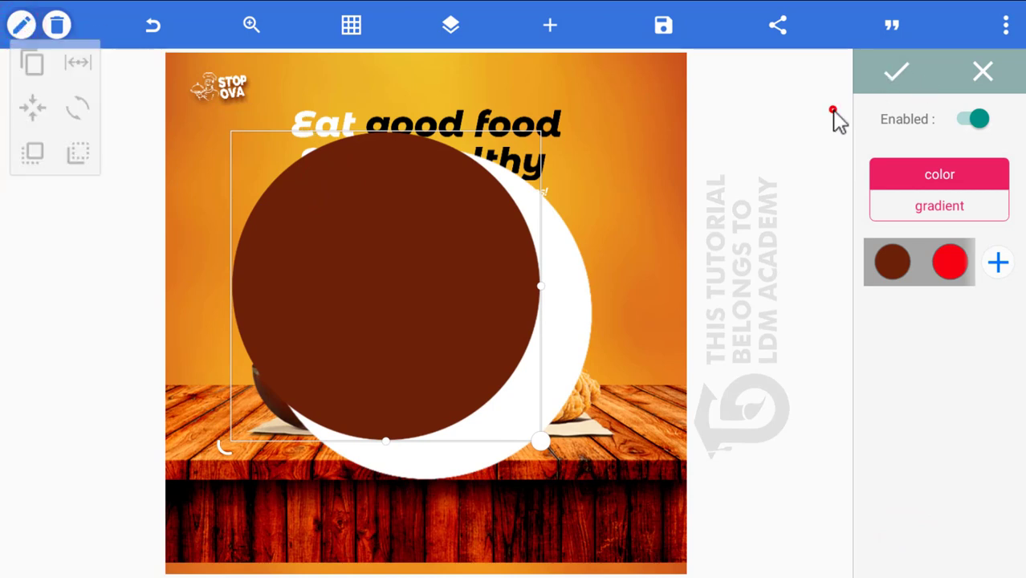
click(905, 72)
Center the brown circle horizontally and vertically on the canvas, inside the white circle.
click(21, 26)
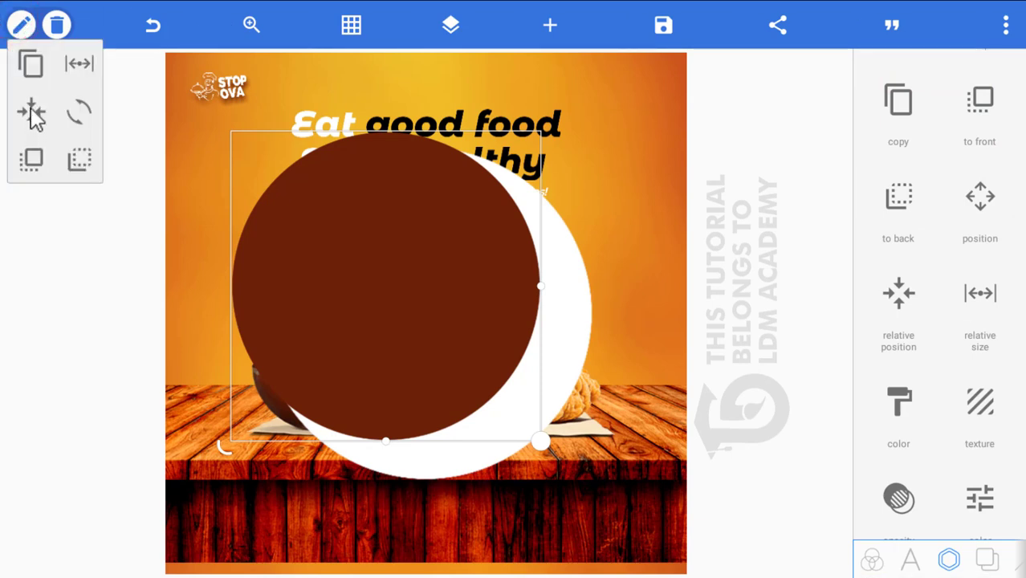
click(32, 112)
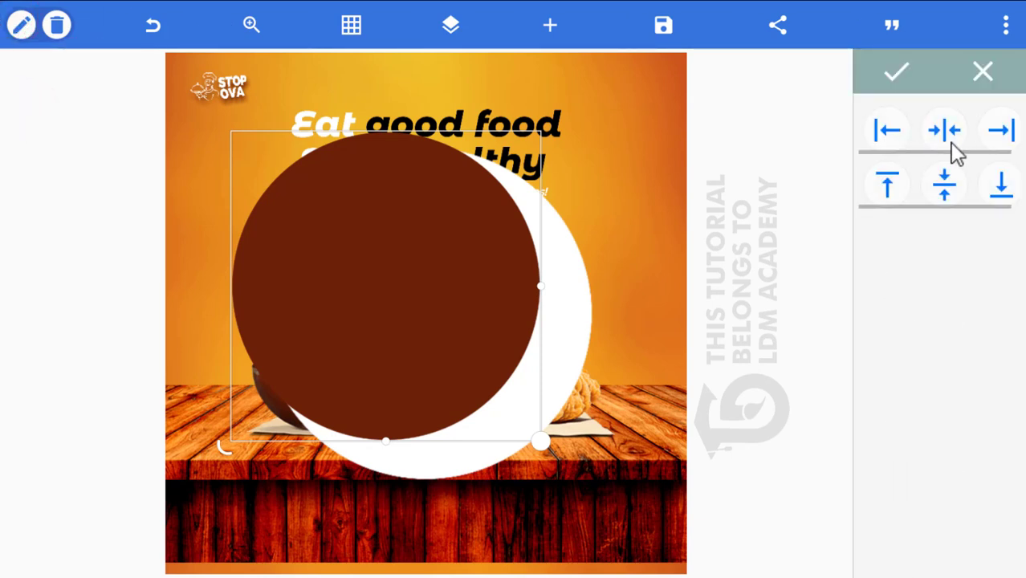
click(947, 133)
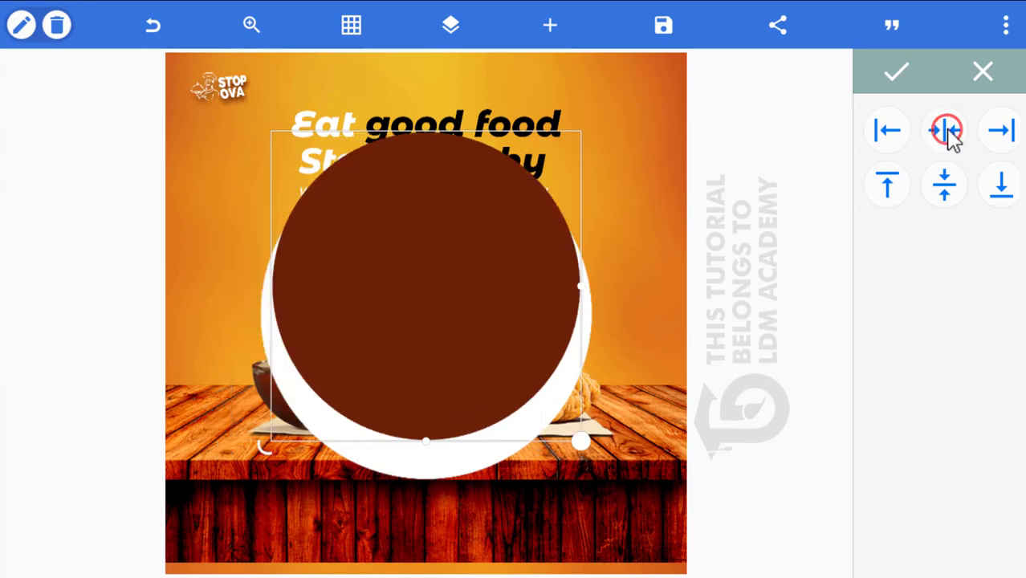
click(946, 186)
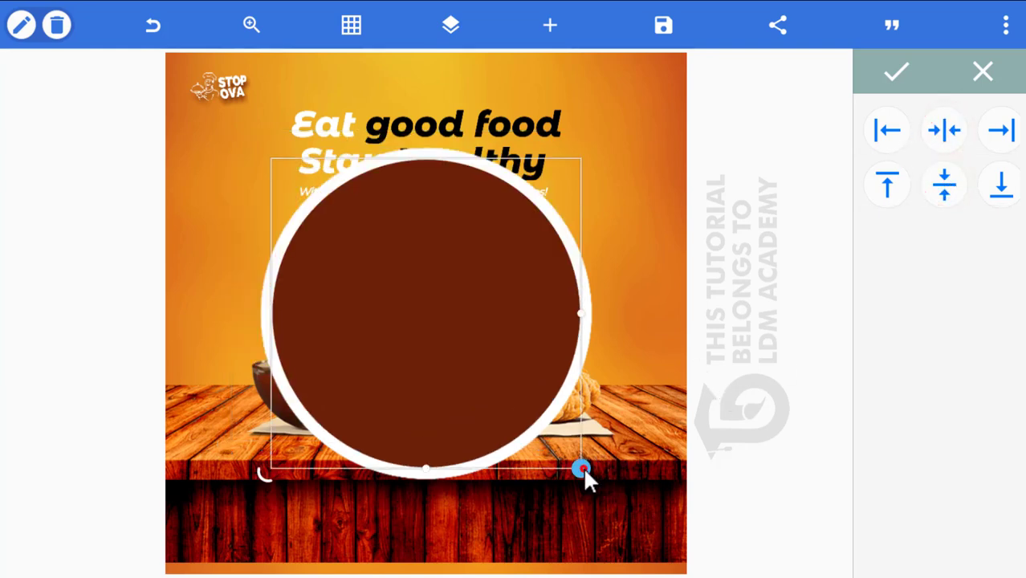
Shrink the brown circle to widen the white ring around it, recentering it on the canvas both ways.
drag(581, 468, 574, 464)
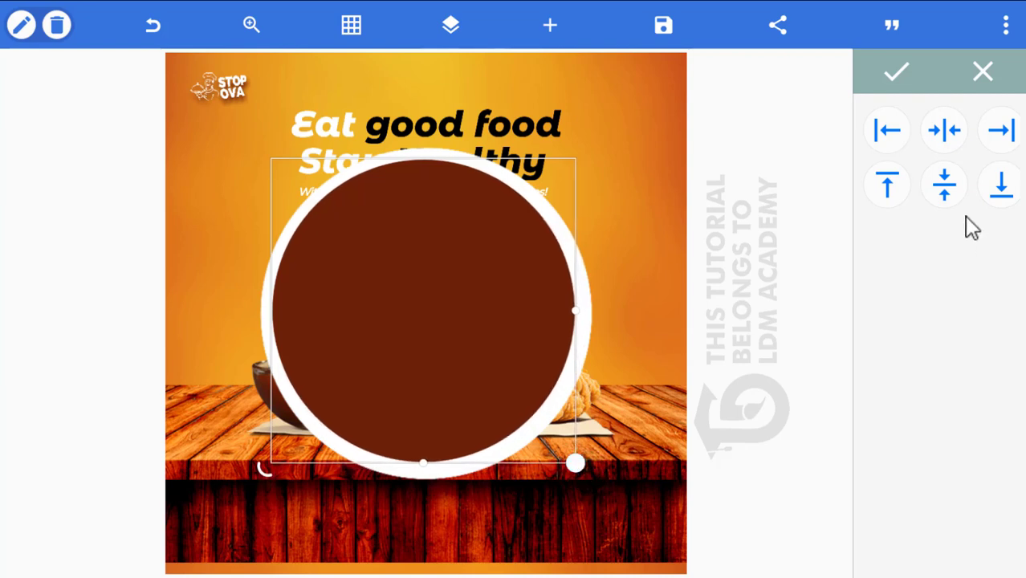
click(940, 132)
click(949, 184)
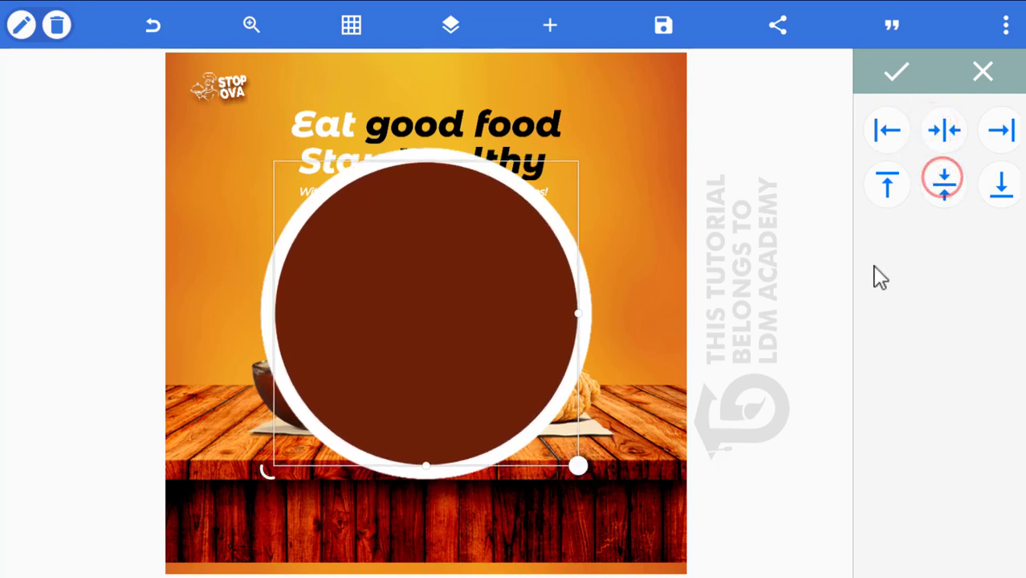
drag(584, 468, 575, 453)
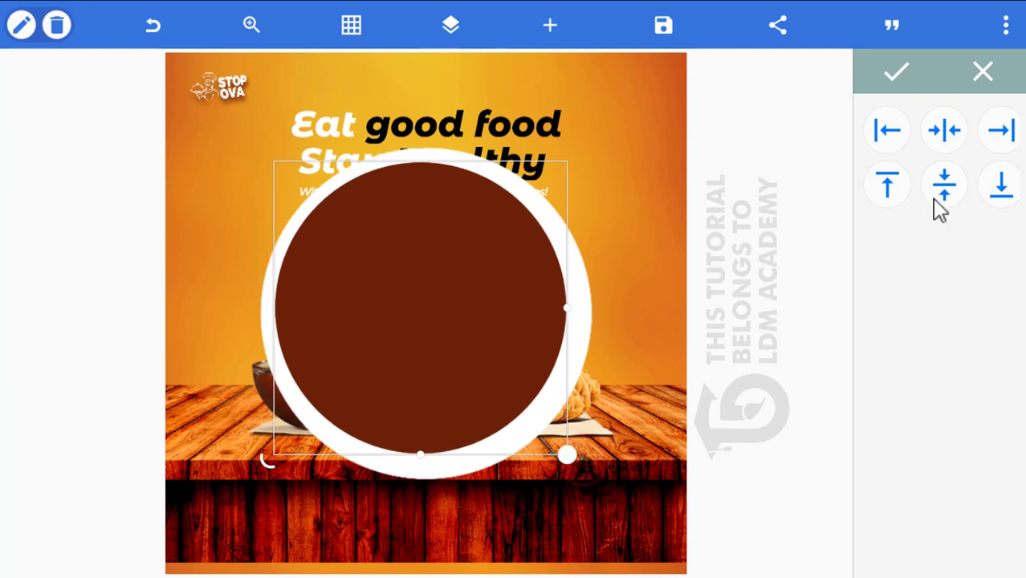
click(954, 135)
click(951, 173)
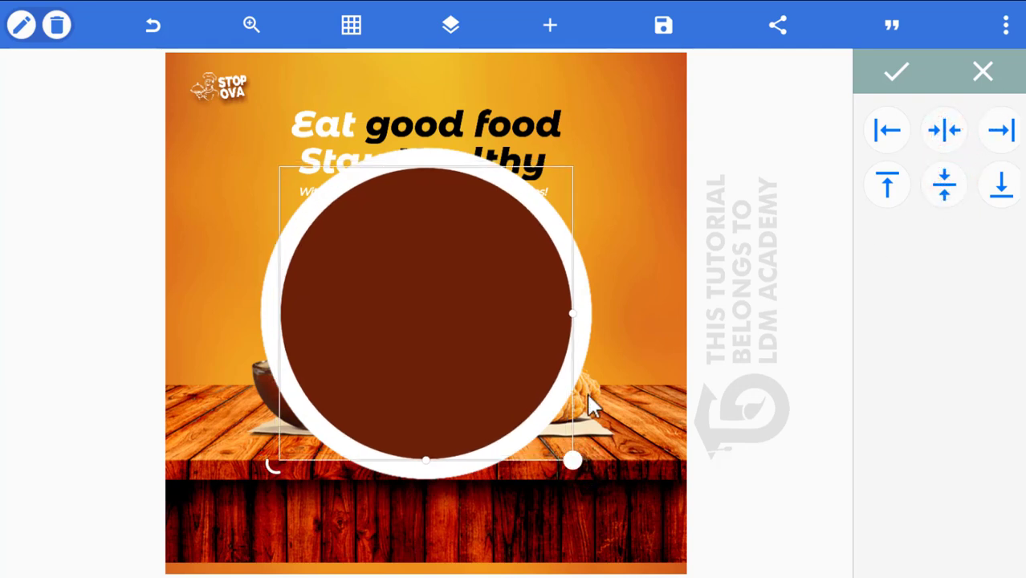
Enlarge the brown circle slightly, recenter it horizontally and vertically, and apply the alignment.
drag(583, 461, 587, 466)
click(943, 131)
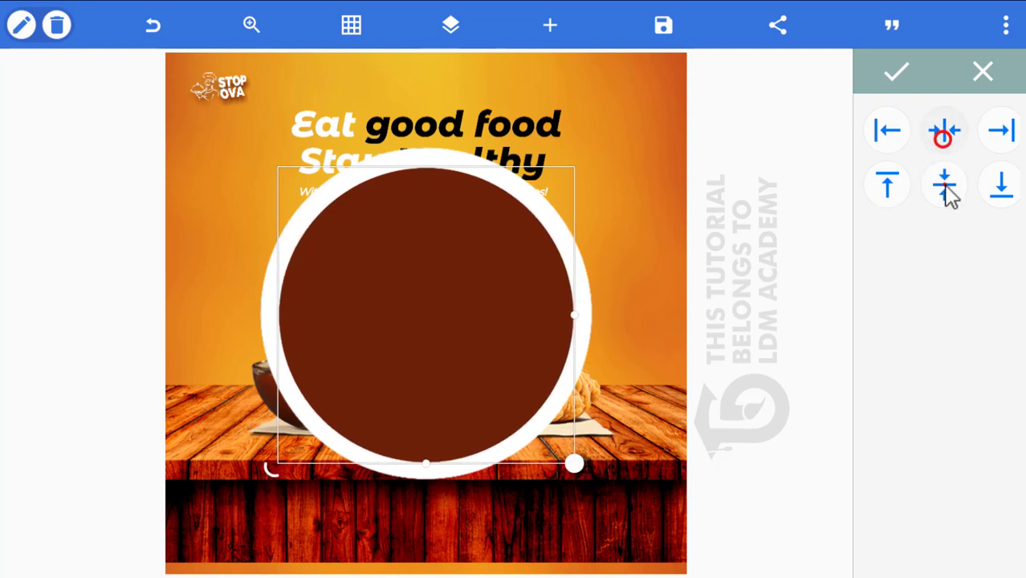
click(944, 184)
click(896, 72)
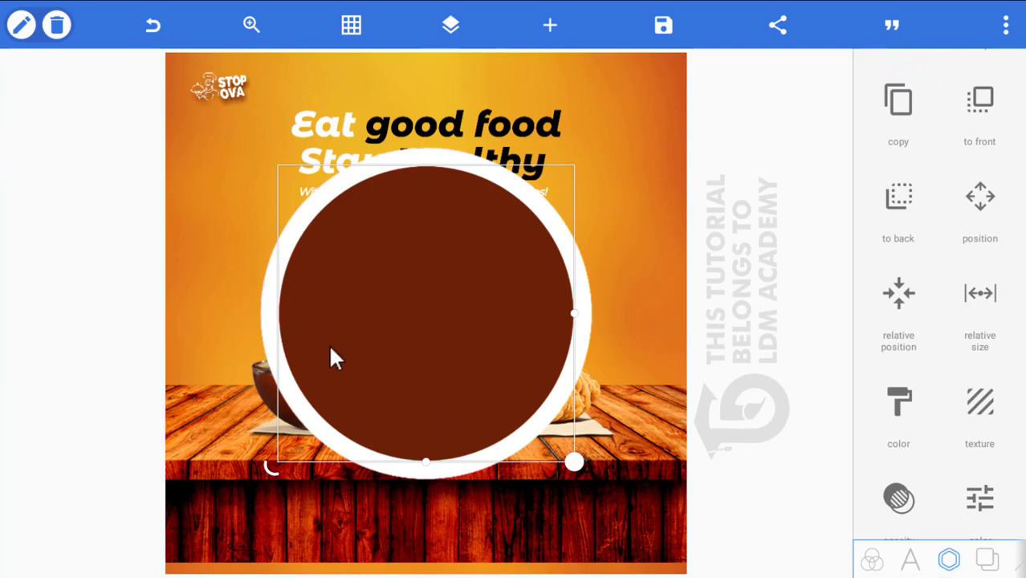
Merge the brown circle and the white circle layers into a single object.
click(456, 24)
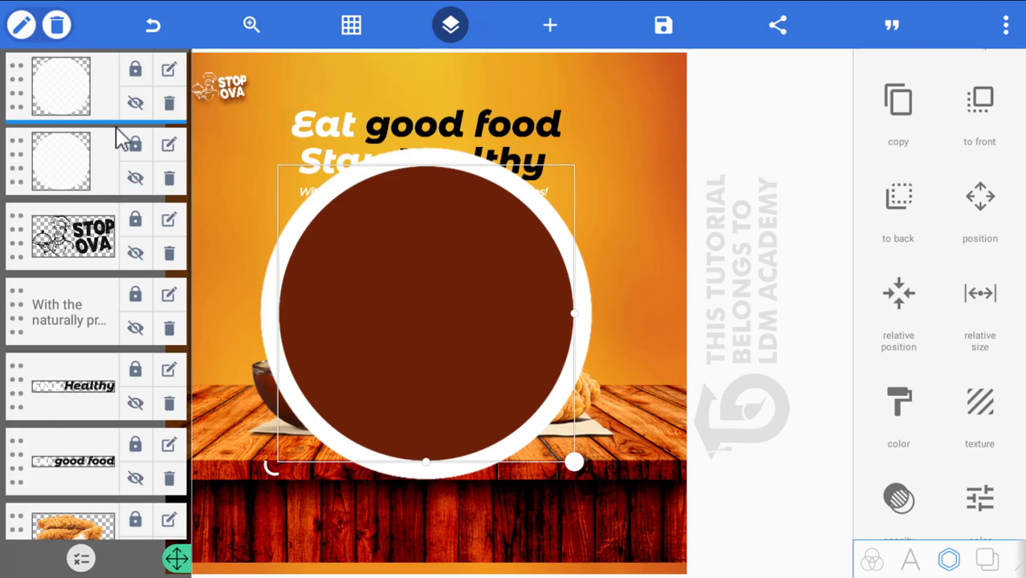
click(81, 559)
click(153, 85)
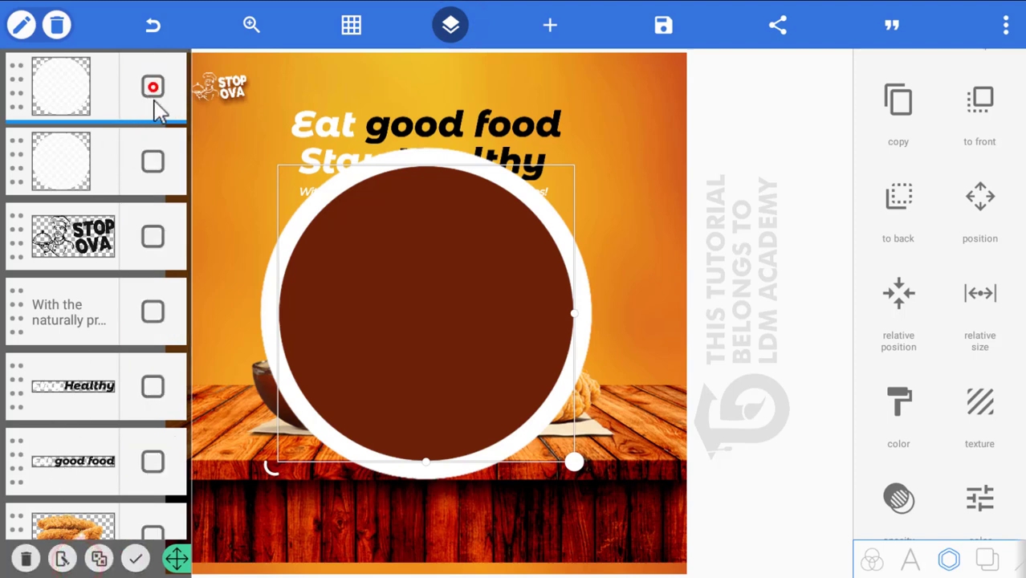
click(152, 163)
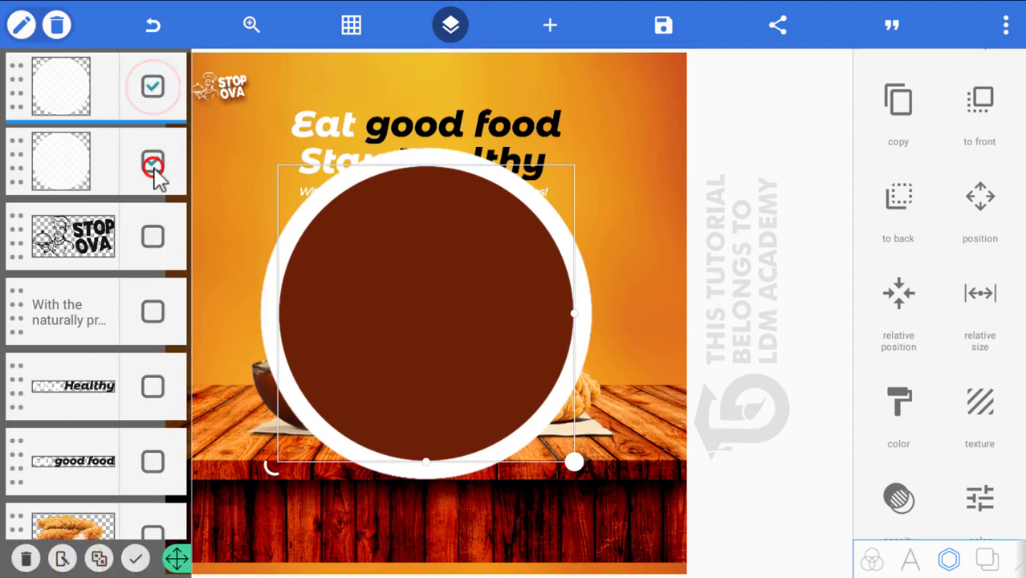
click(98, 558)
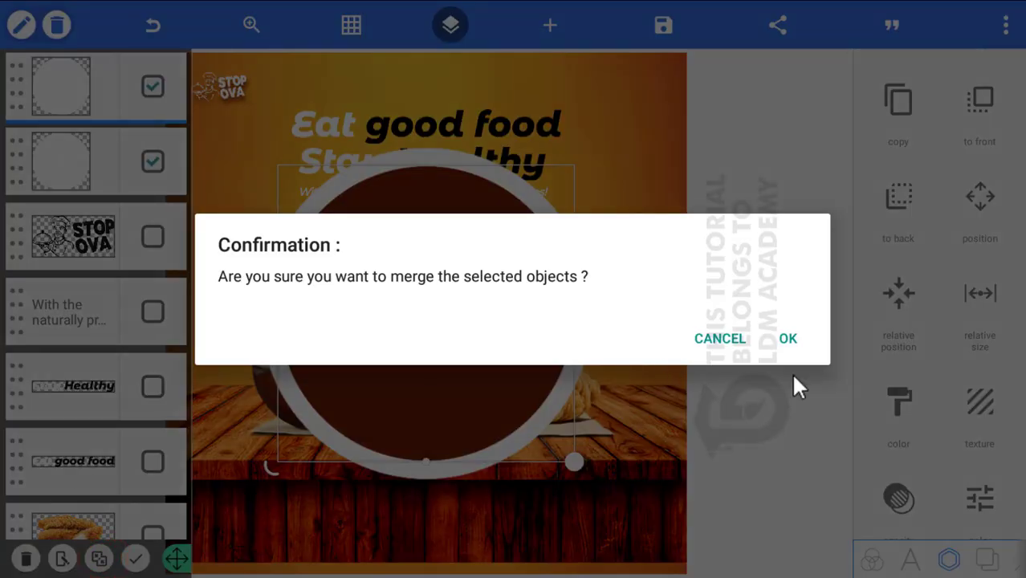
click(788, 341)
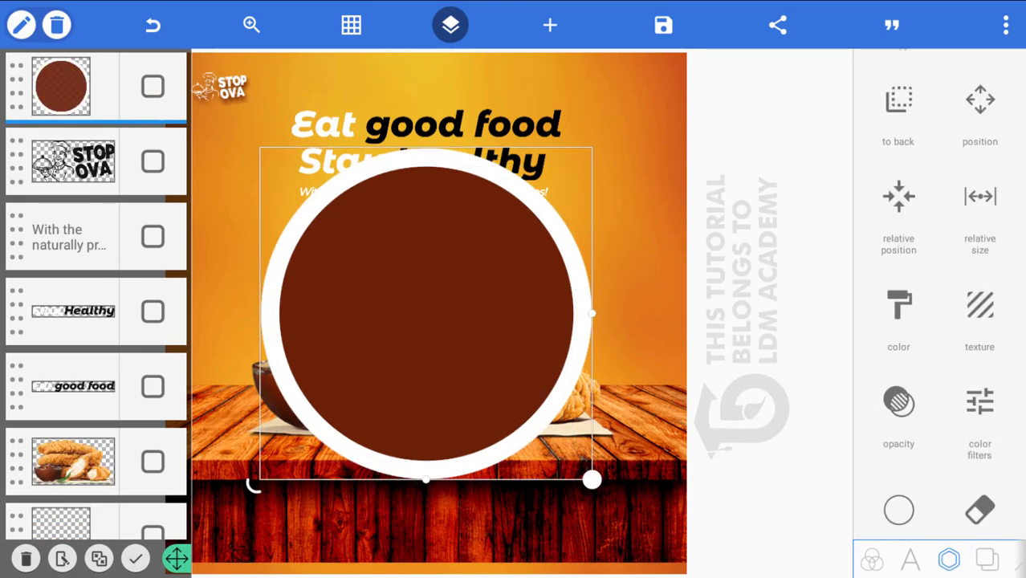
Switch to the TEXT file in Notepad, select the "Now for 2K" line for copying, and return to PixelLab.
key(alt+Tab)
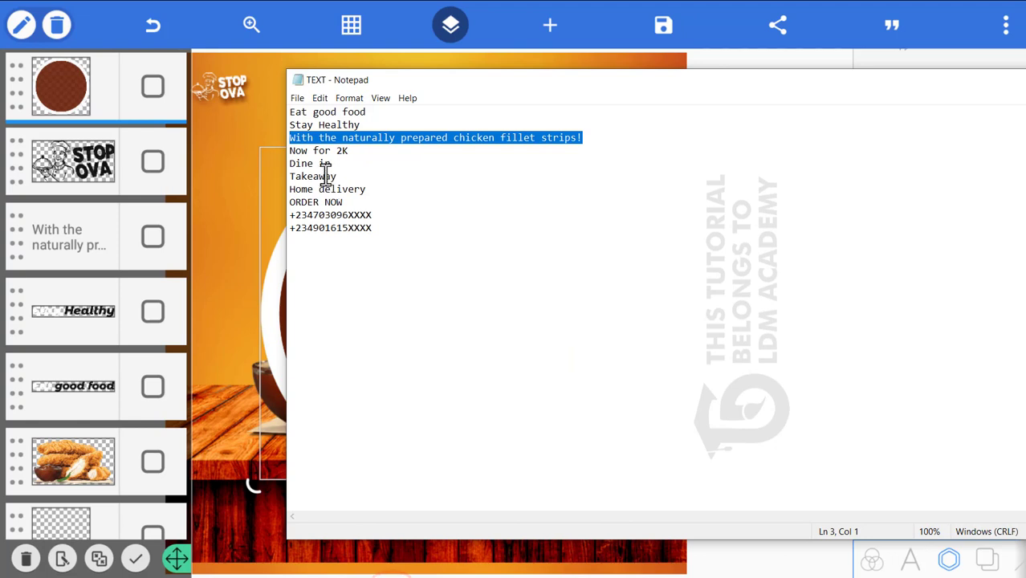
drag(349, 153, 287, 156)
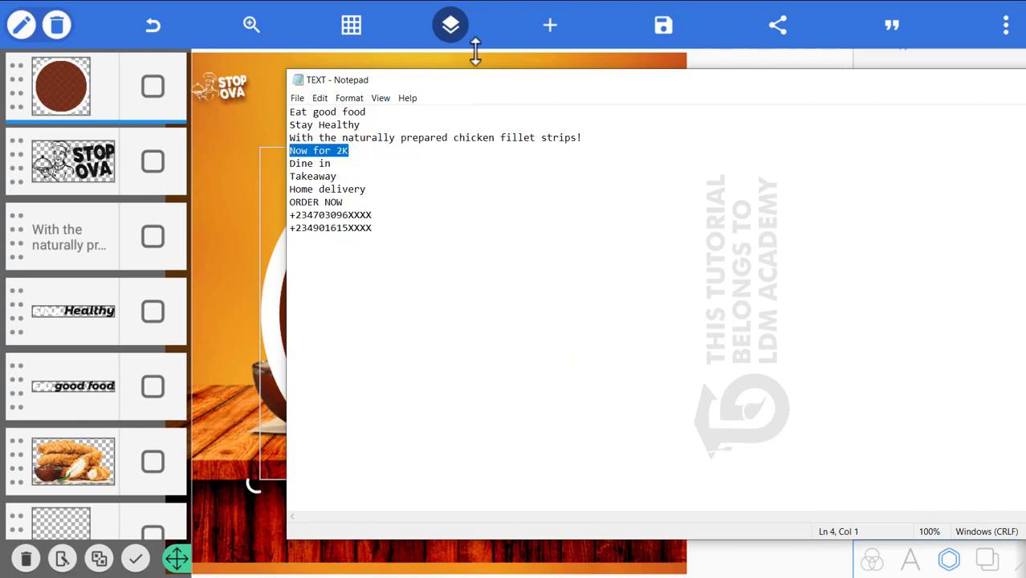
click(523, 46)
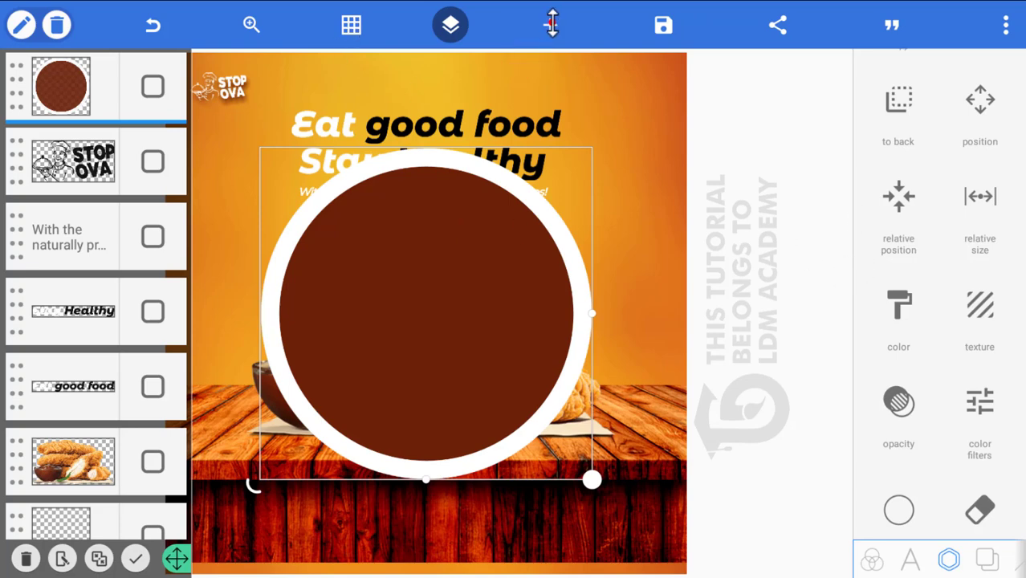
Add a new text object, move it onto the brown circle and enlarge it to span most of the circle's width.
click(552, 24)
click(558, 58)
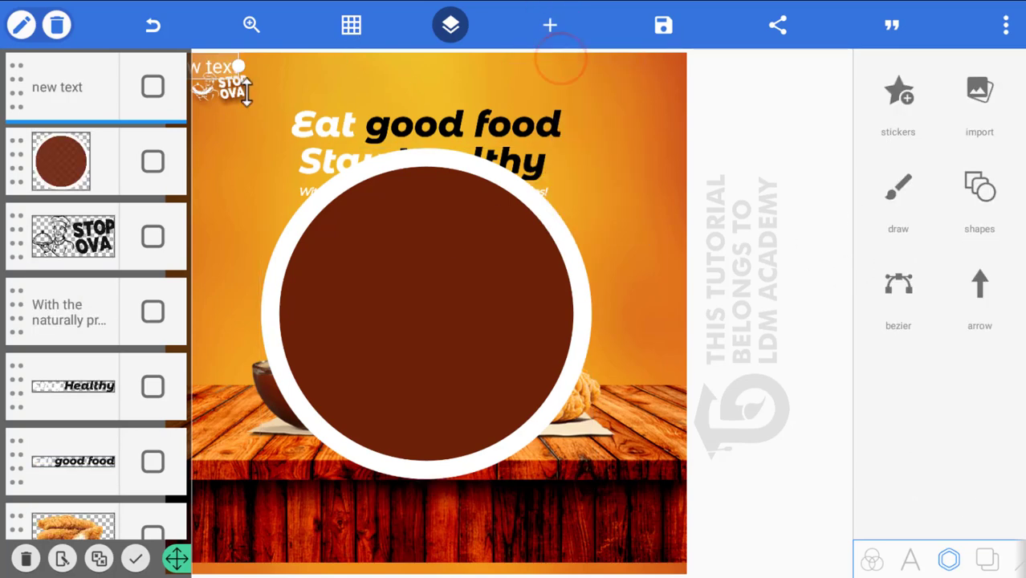
click(213, 63)
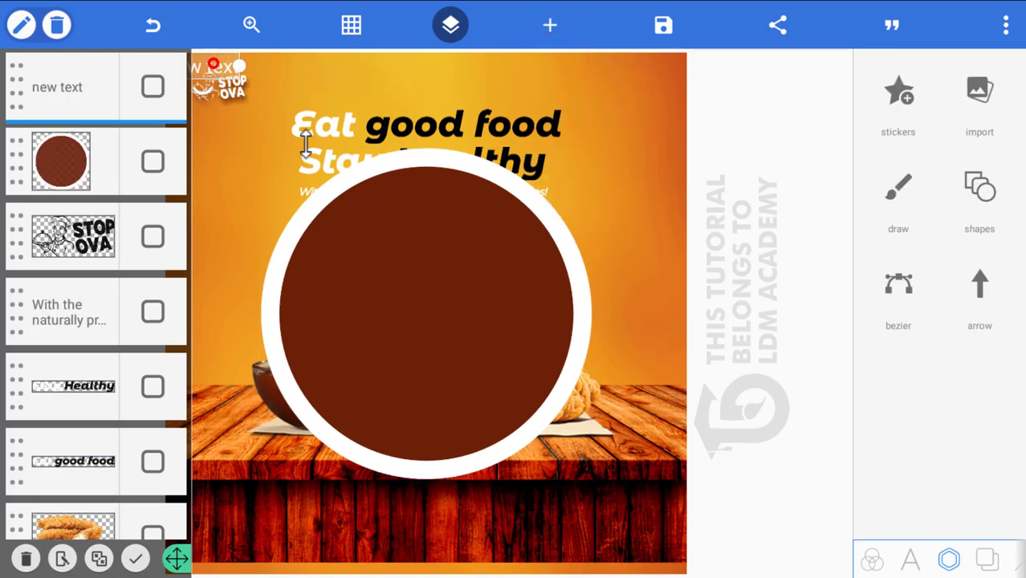
drag(305, 145, 424, 303)
drag(351, 341, 284, 343)
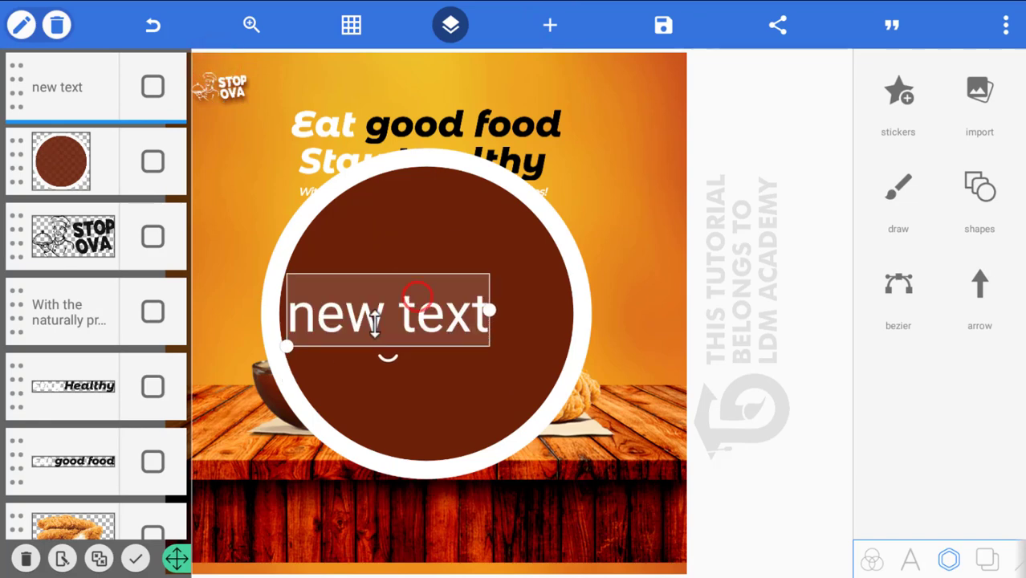
Change the new text to "Now for" and position it in the upper half of the brown circle.
click(376, 321)
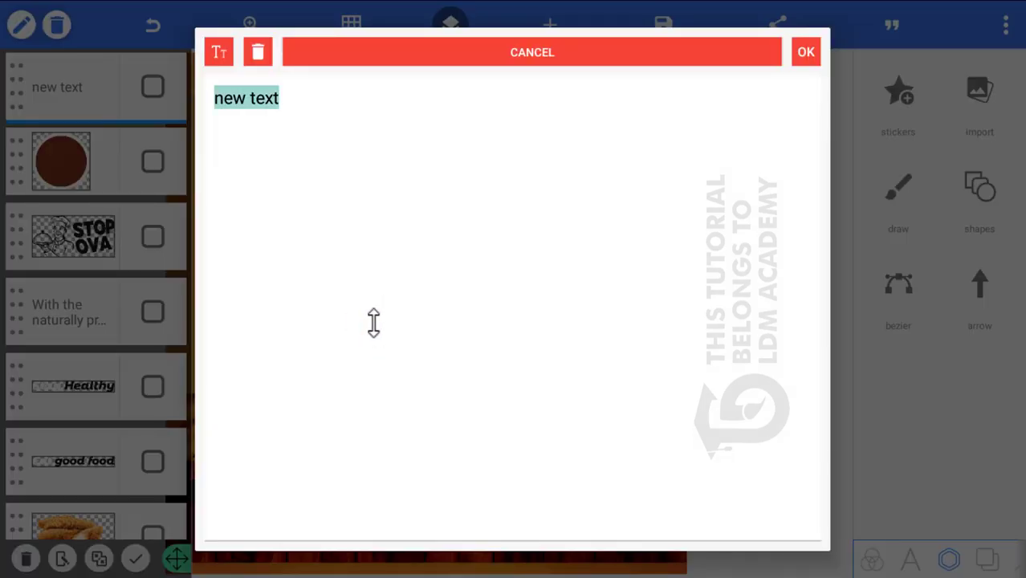
text(Now for 2K)
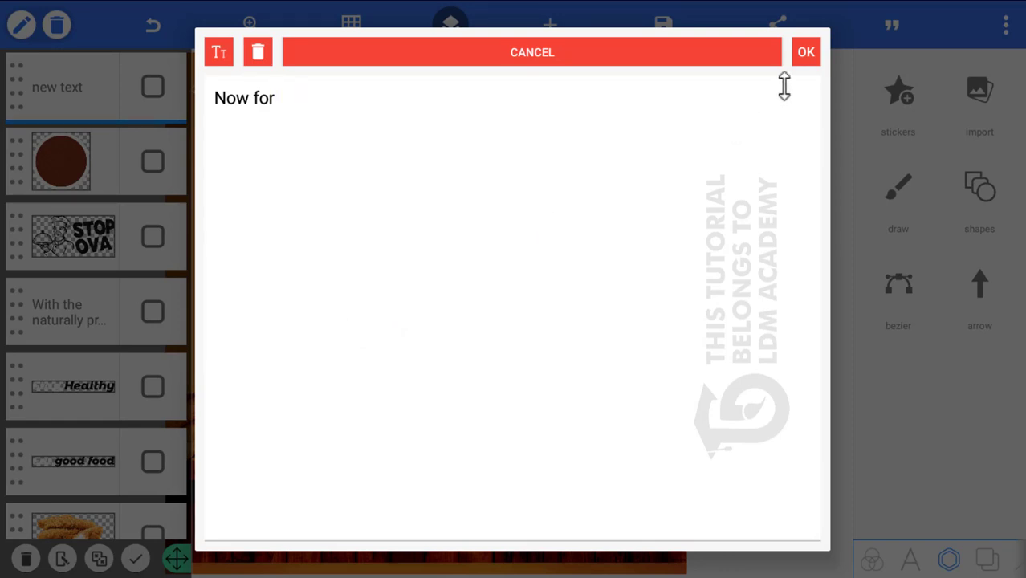
click(805, 50)
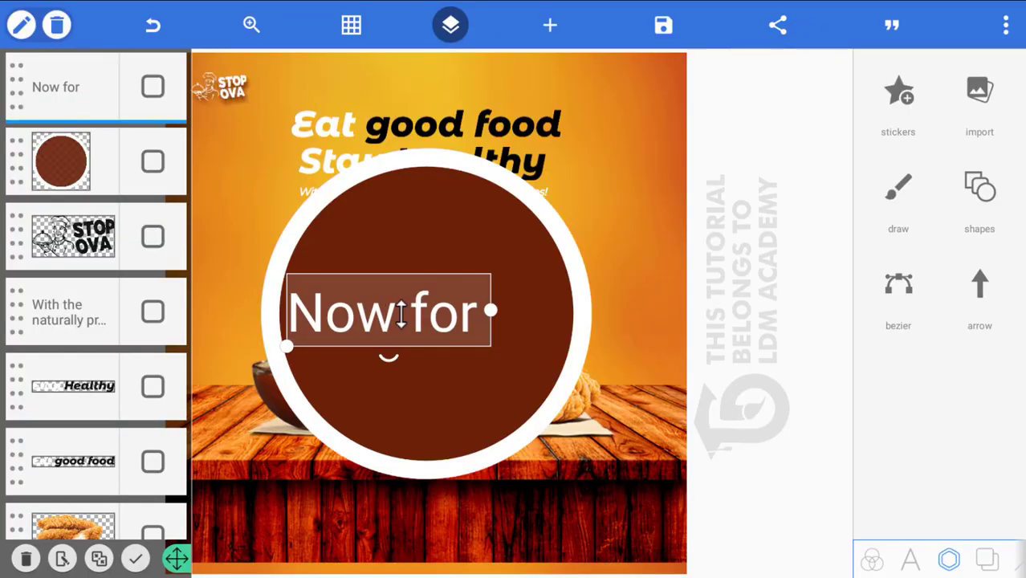
drag(405, 299, 431, 269)
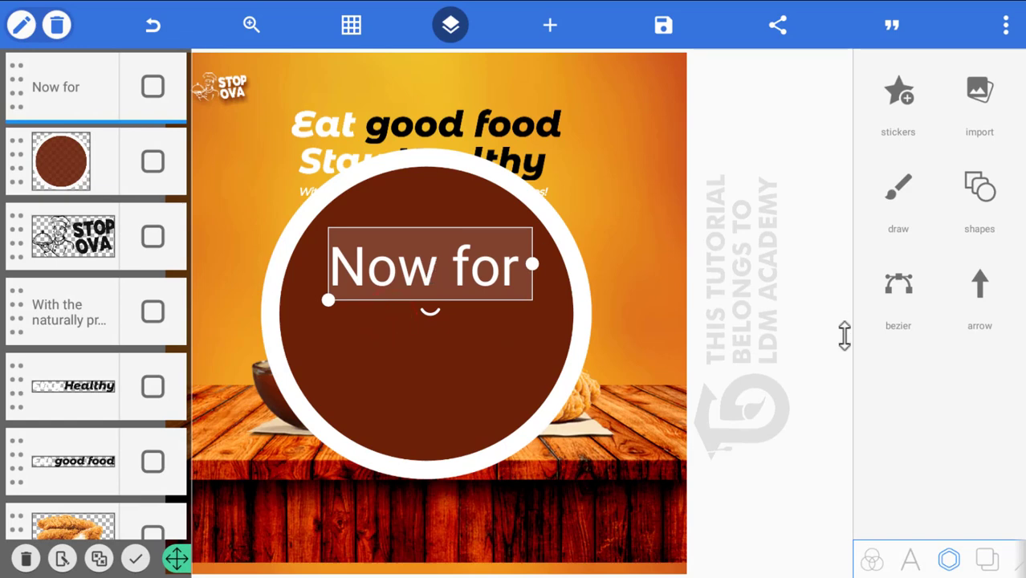
Open the custom font collection for the "Now for" text.
click(909, 562)
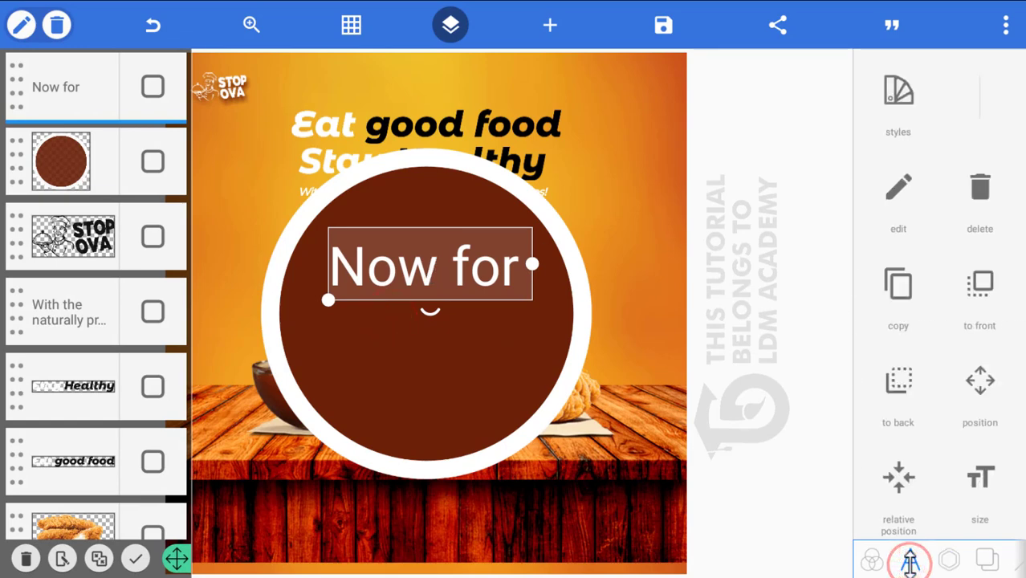
scroll(916, 425, down, 3)
scroll(915, 411, down, 3)
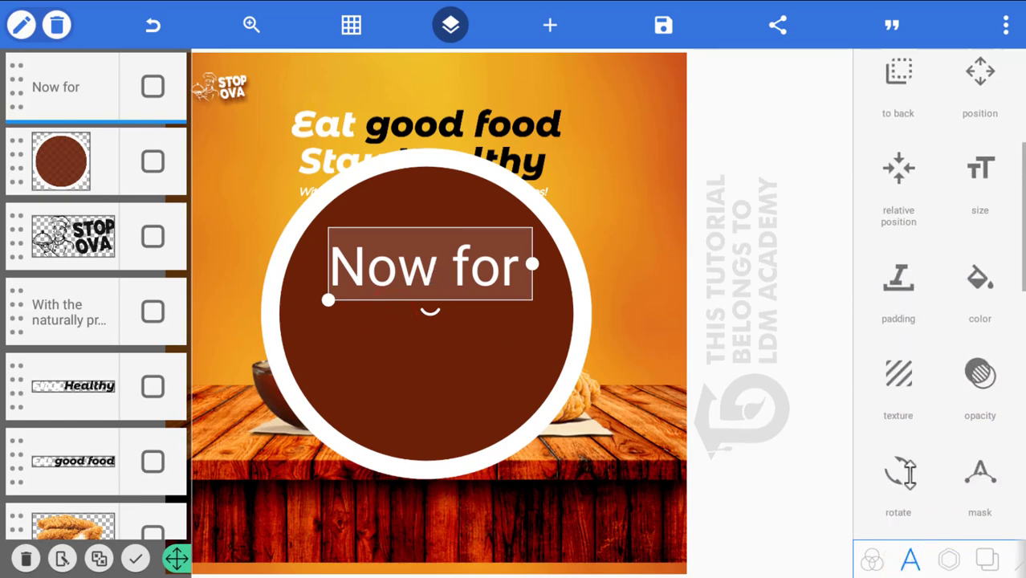
click(898, 521)
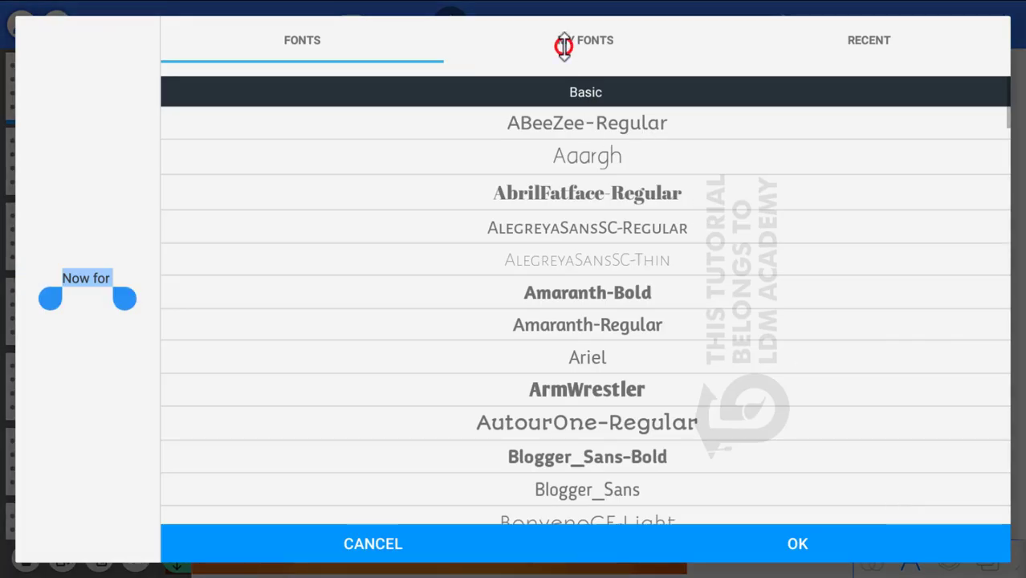
click(565, 46)
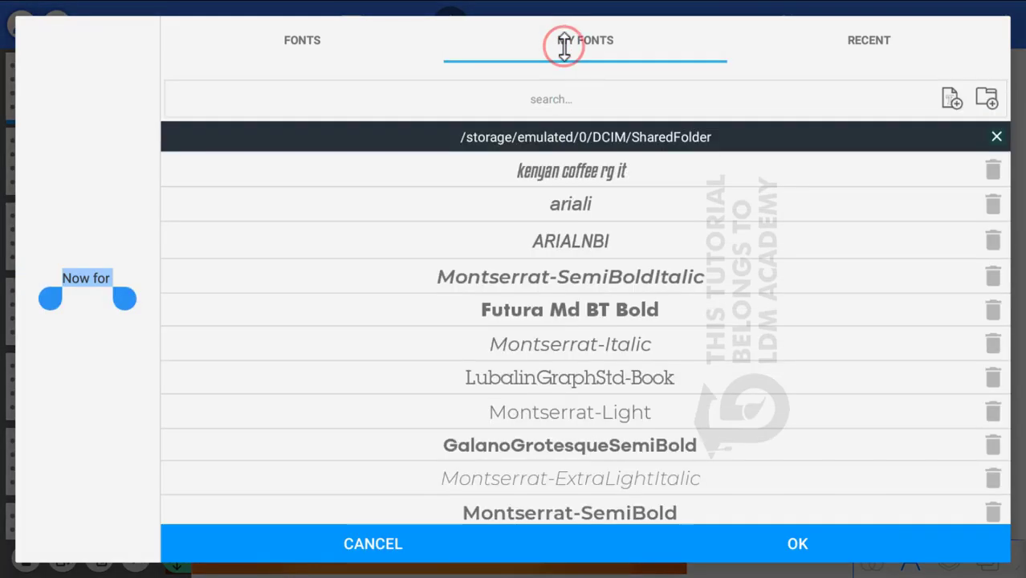
Apply the MontserratAlternates-ExtraBoldItalic font to the "Now for" text.
click(864, 35)
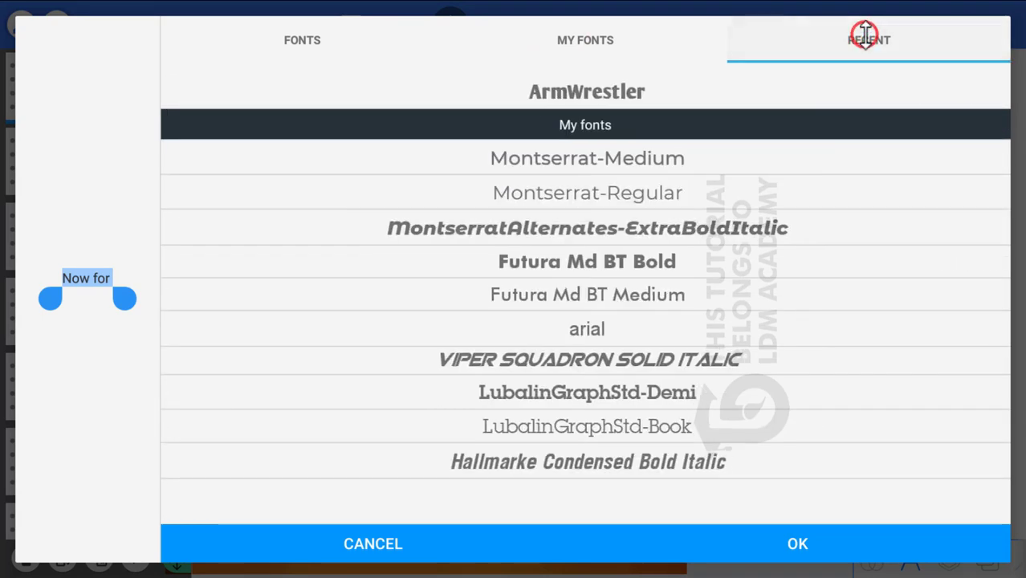
click(487, 232)
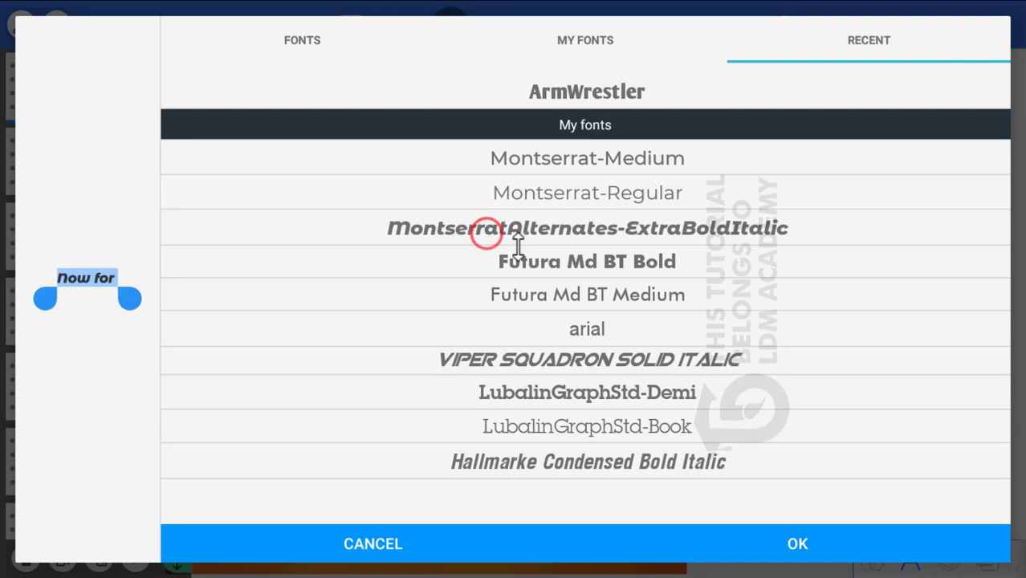
click(798, 542)
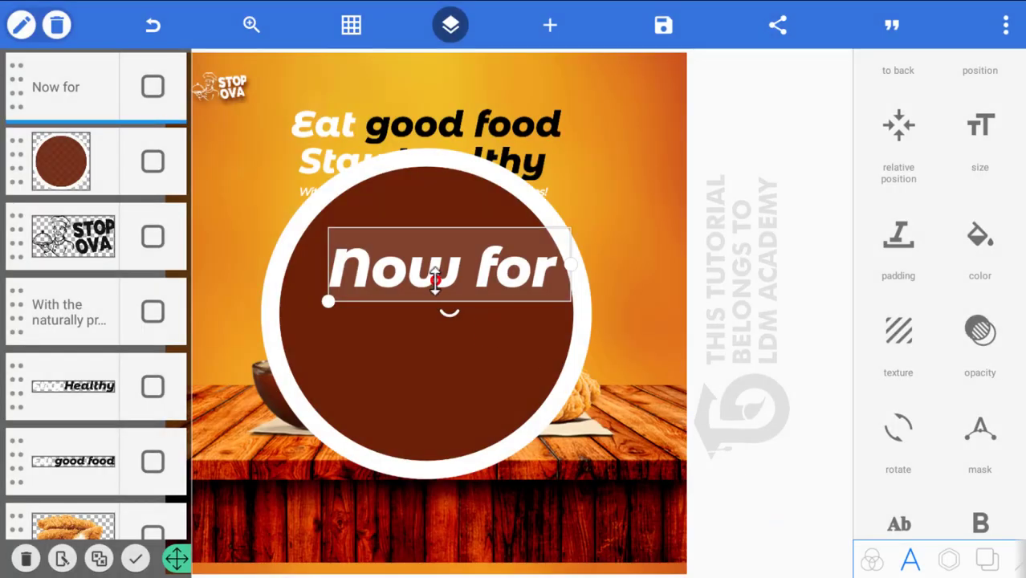
Adjust the "Now for" text's box and size, and position it in the upper half of the brown circle.
drag(567, 266, 605, 284)
drag(515, 279, 506, 279)
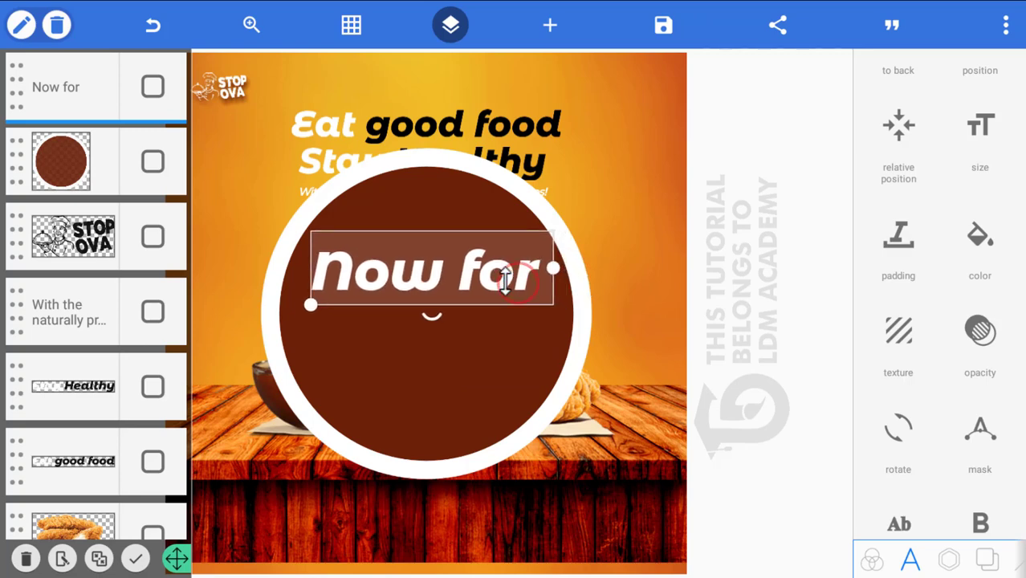
drag(312, 304, 316, 303)
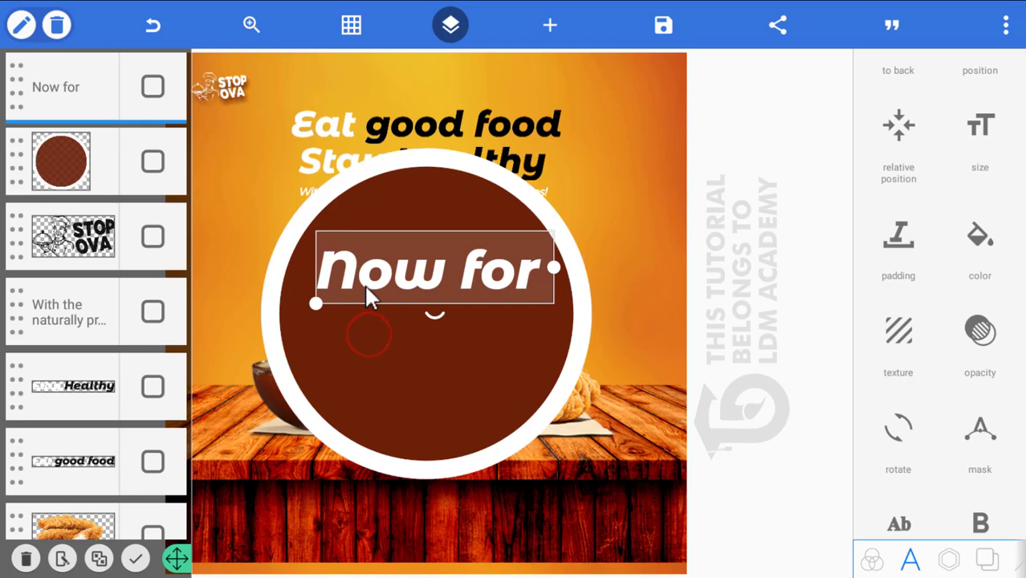
Duplicate the "Now for" text, place the copy directly below it and change its wording to "2K".
click(23, 27)
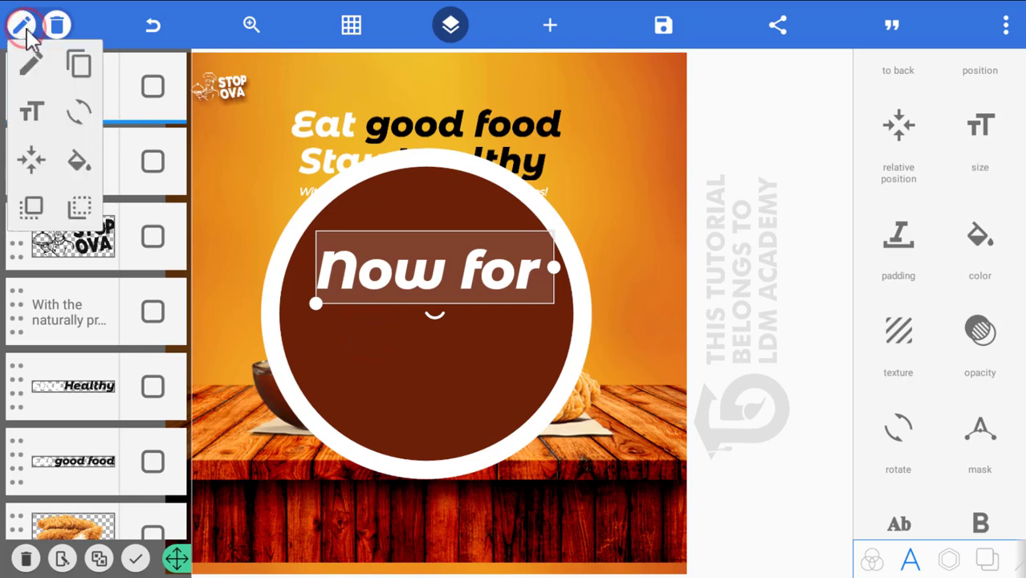
click(79, 66)
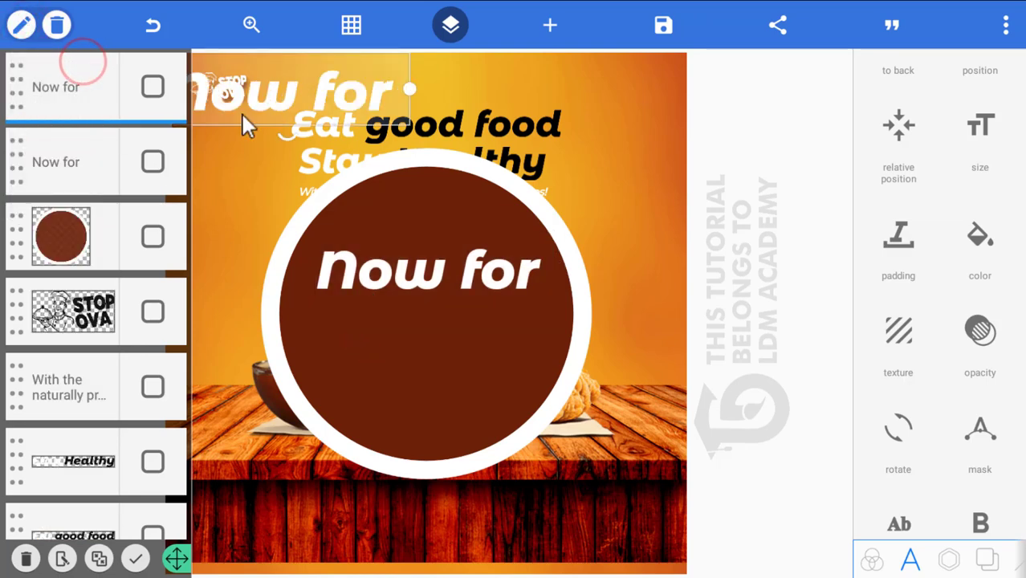
drag(241, 95, 391, 333)
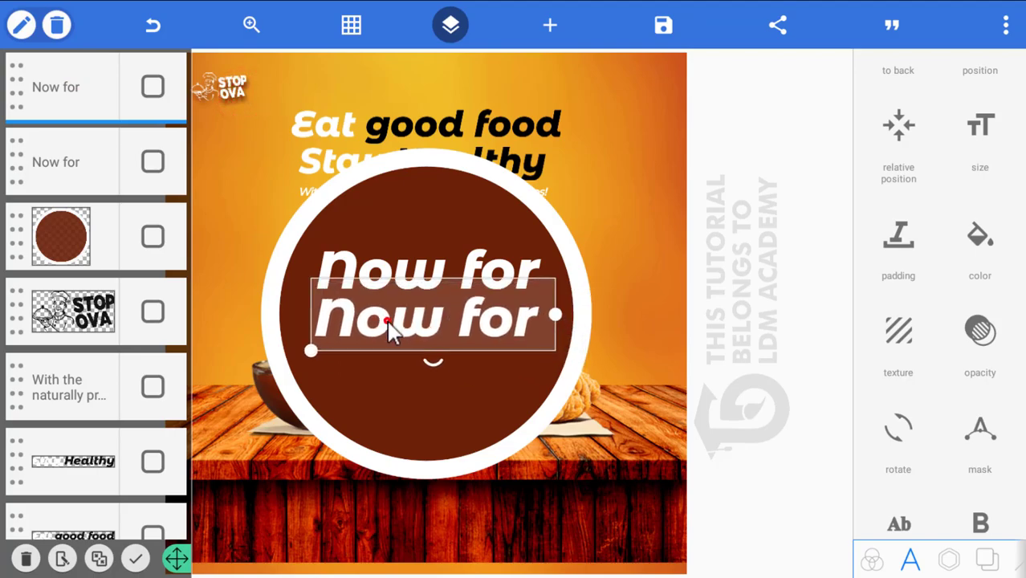
double_click(388, 327)
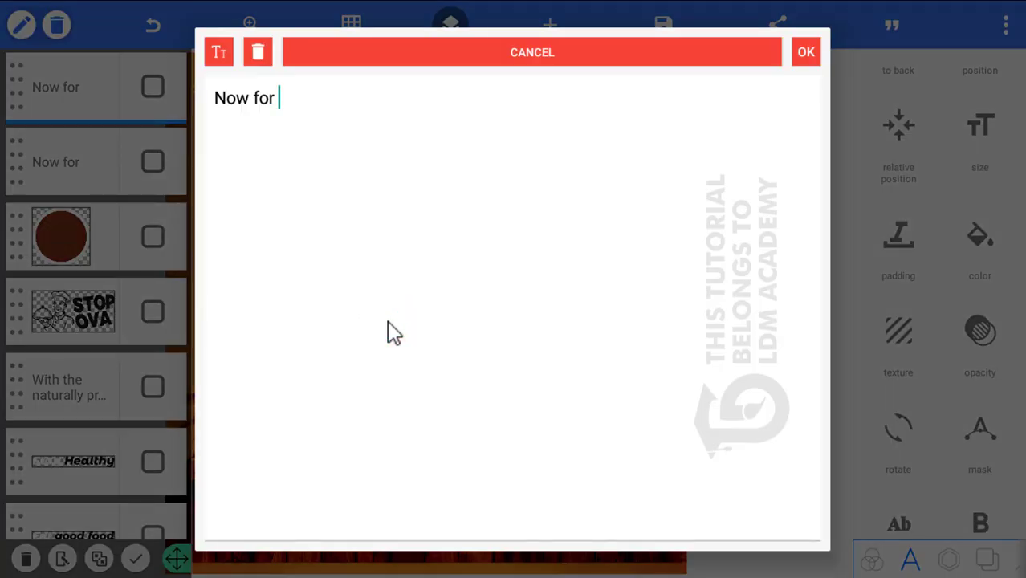
key(ctrl+a)
text(2)
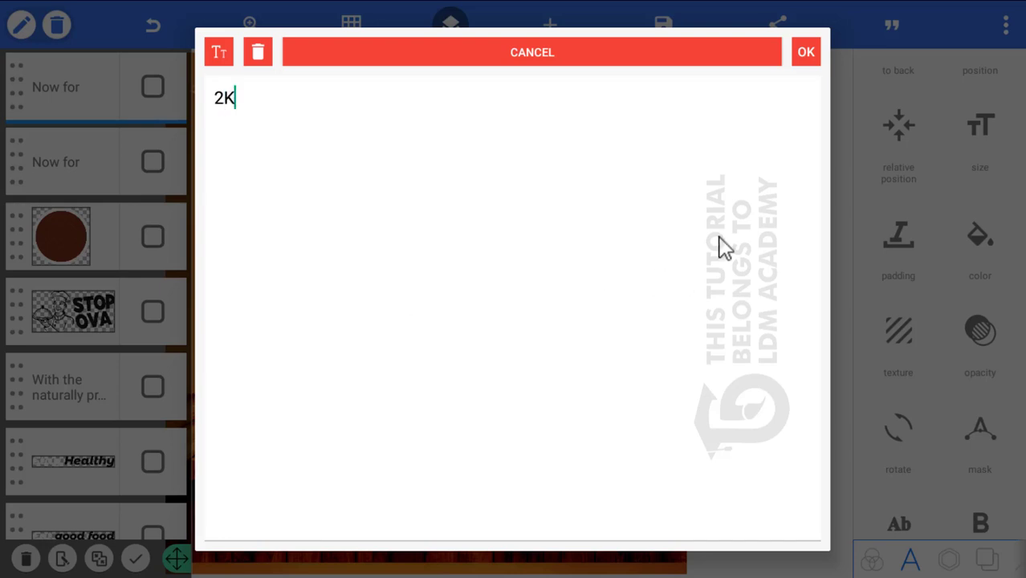
click(804, 56)
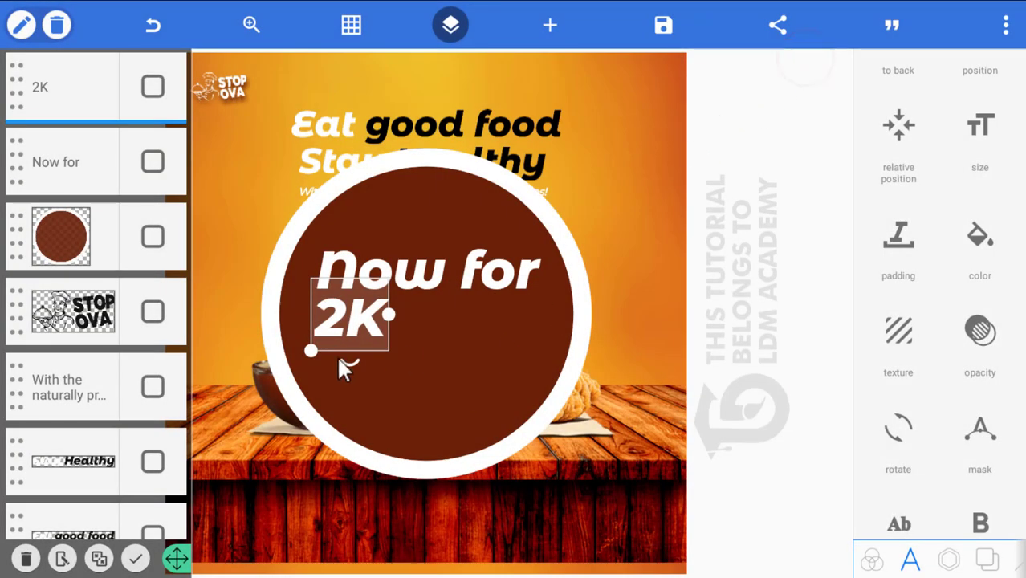
Enlarge the "2K" text to about the width of "Now for" and position it directly beneath that line.
drag(311, 353, 145, 493)
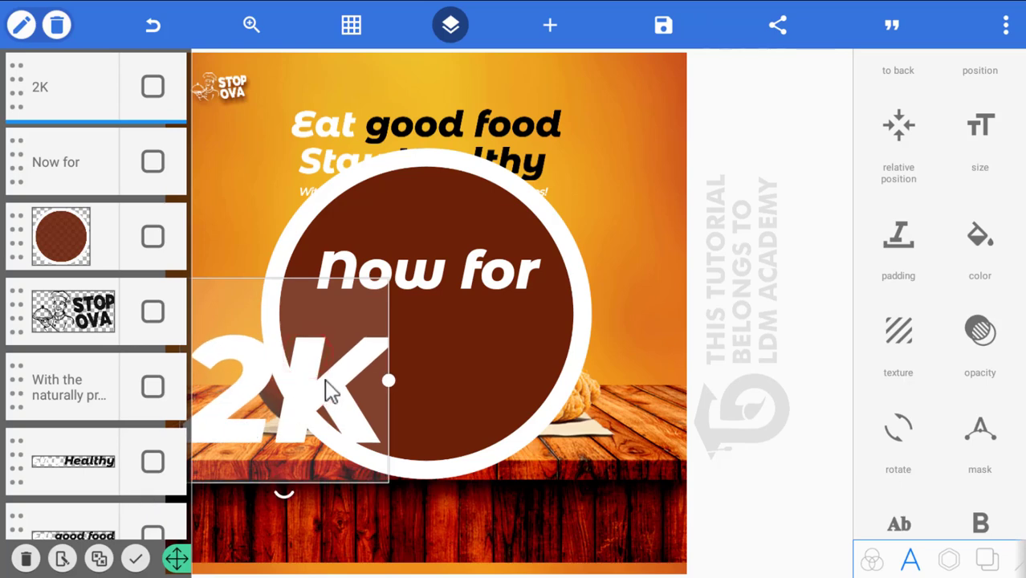
drag(401, 381, 457, 363)
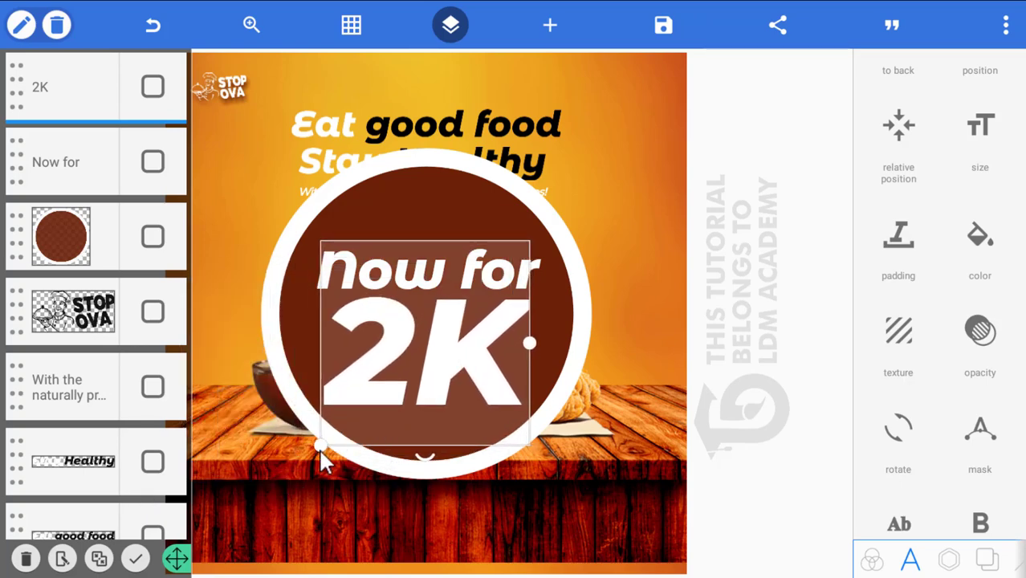
drag(321, 462, 318, 451)
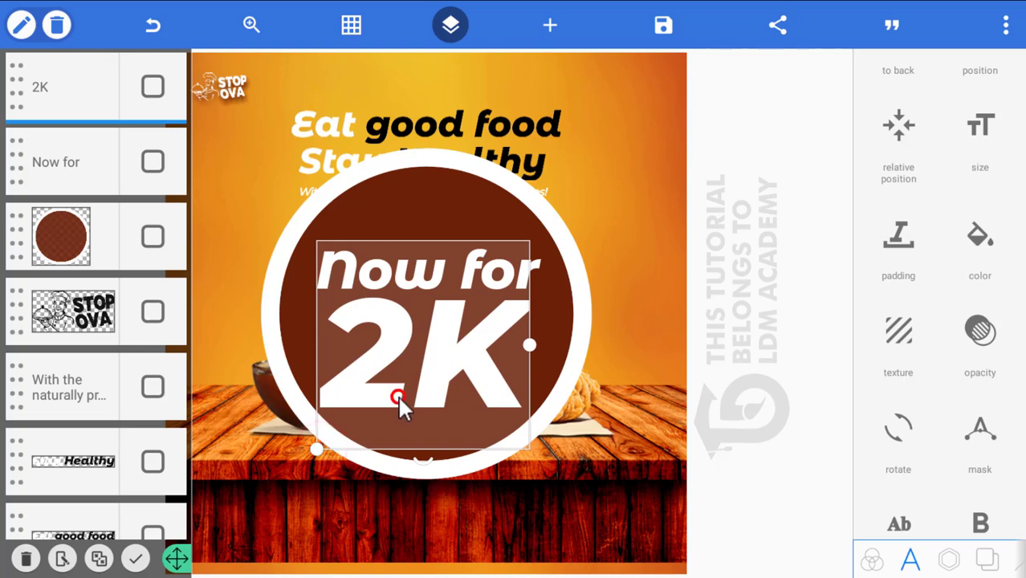
drag(397, 394, 400, 394)
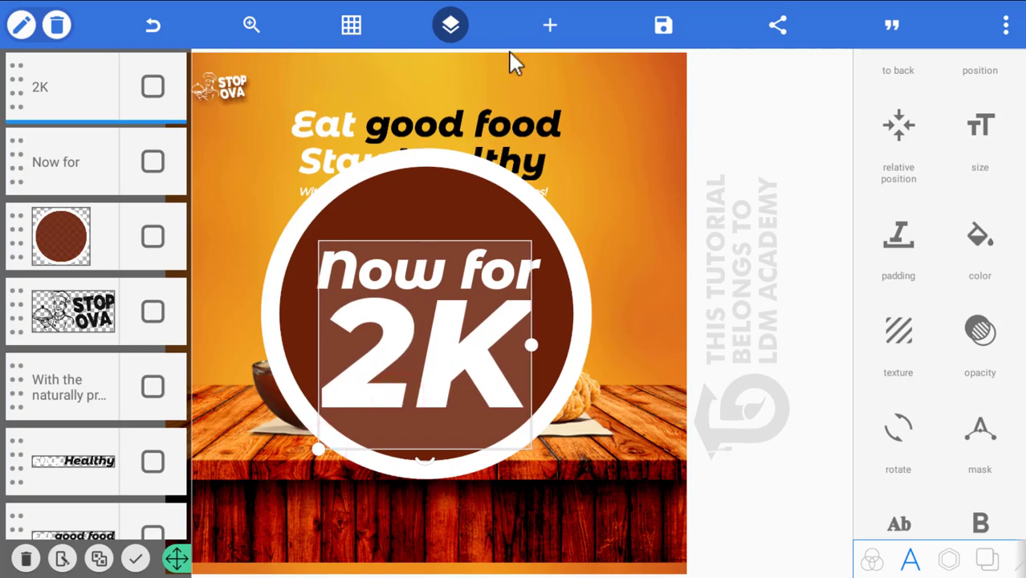
Merge the "2K" and "Now for" text layers into one object and select it.
click(152, 86)
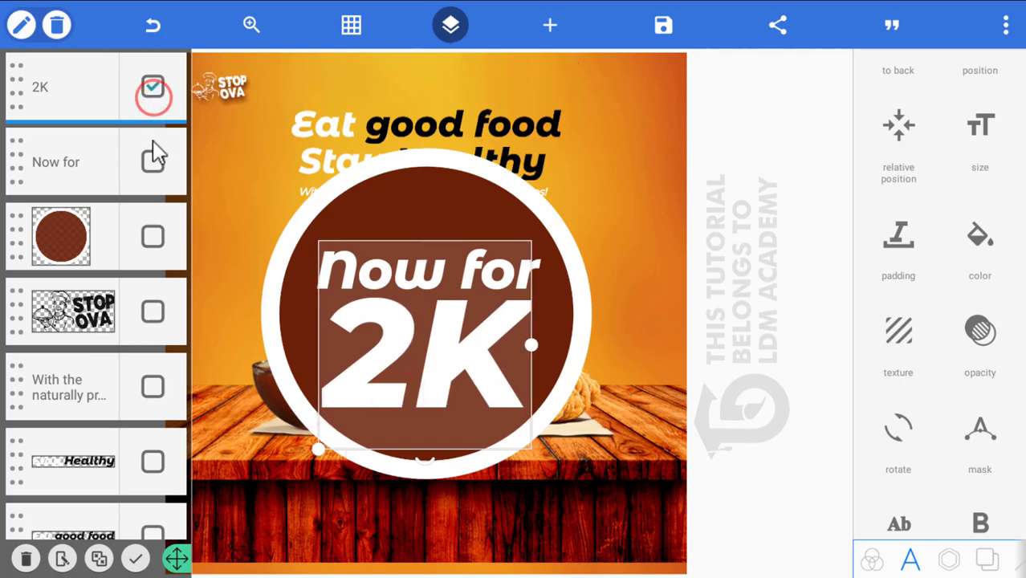
click(152, 161)
click(99, 558)
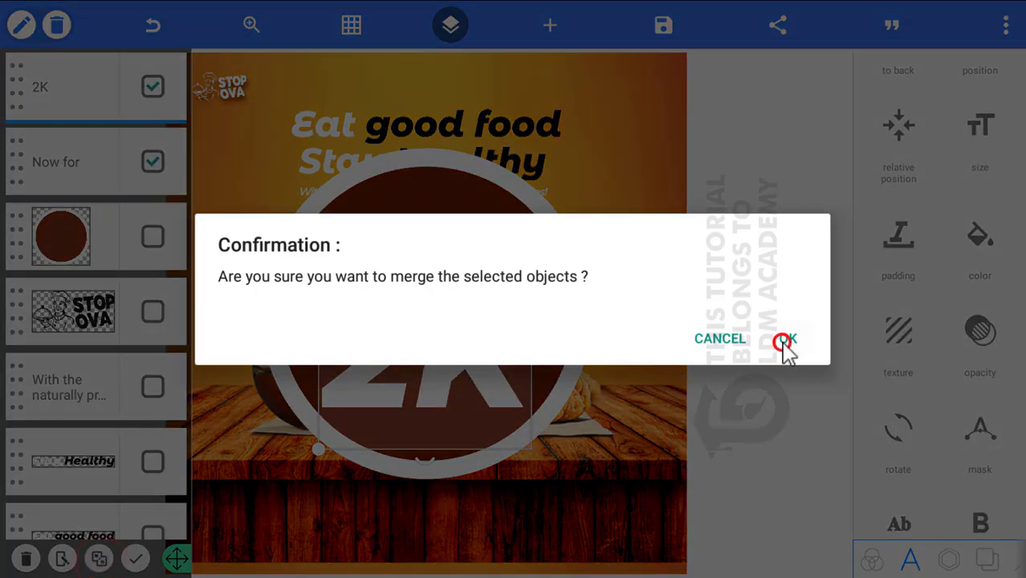
click(784, 340)
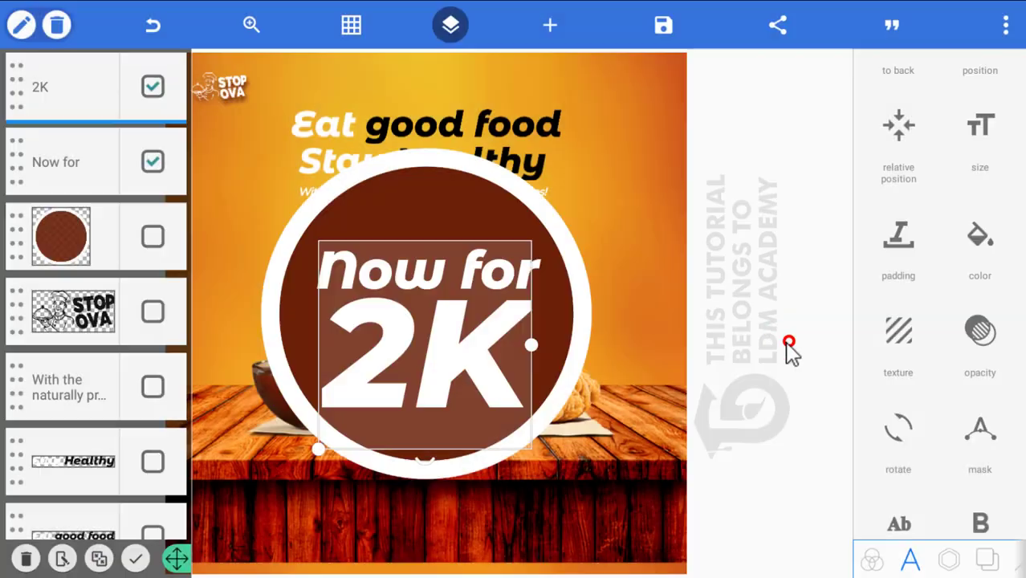
click(375, 276)
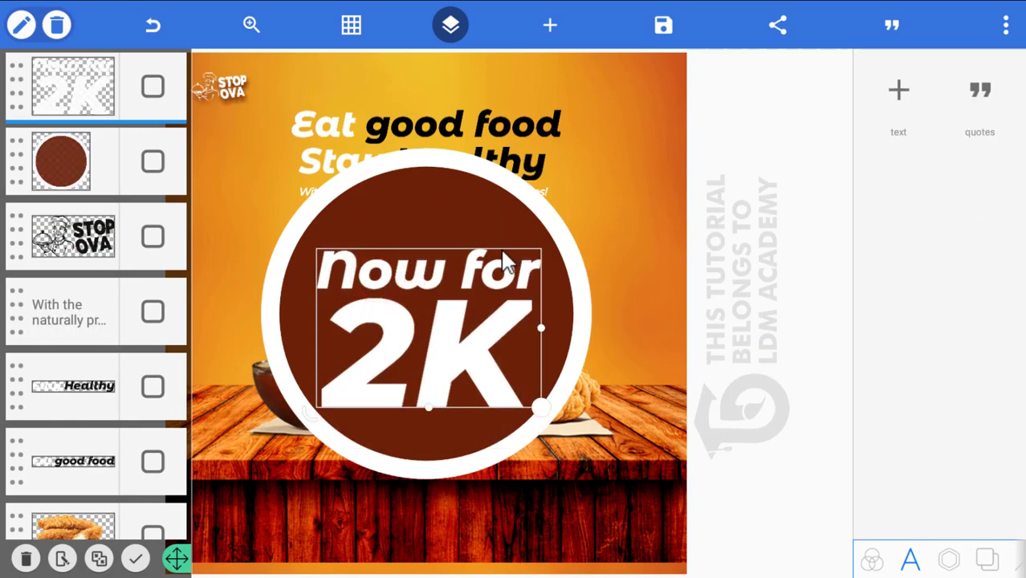
Center the merged "Now for 2K" text horizontally and vertically on the canvas, inside the circle.
click(23, 26)
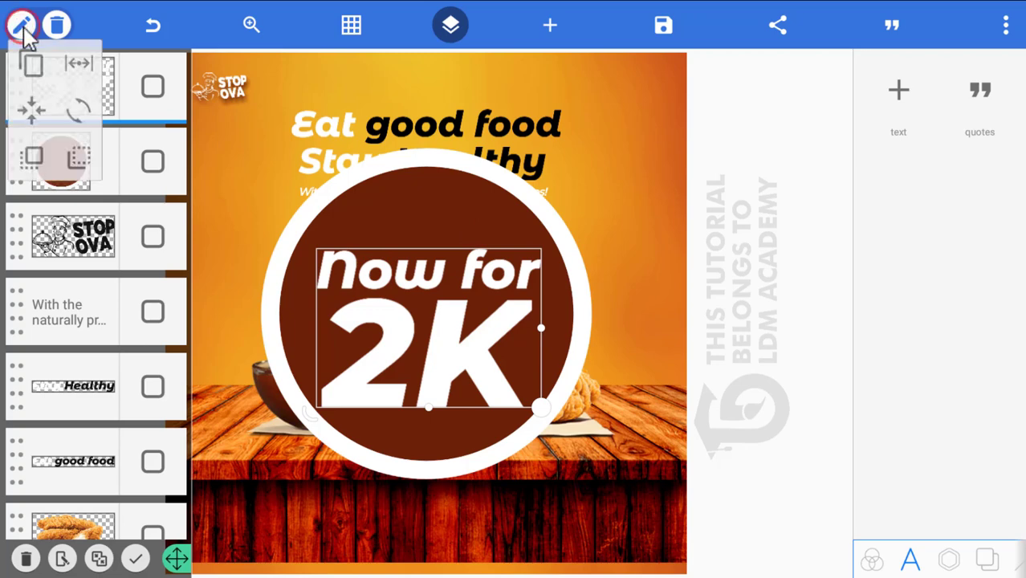
click(30, 112)
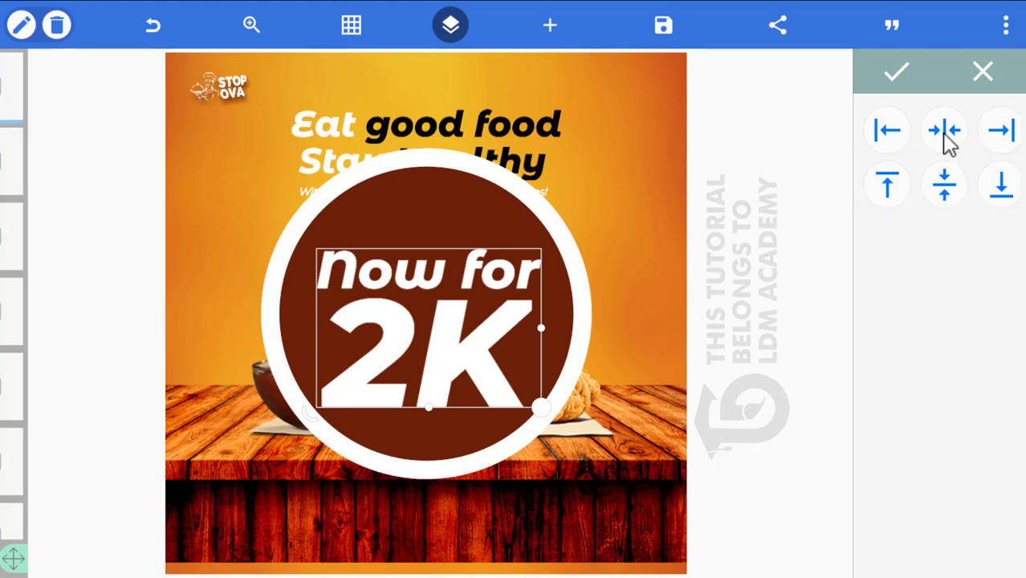
click(944, 184)
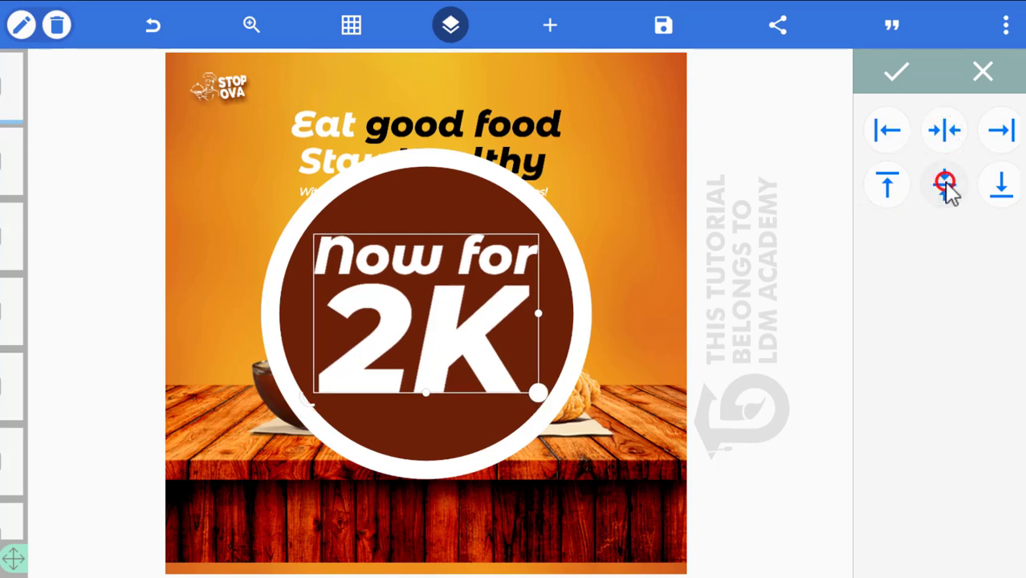
click(889, 80)
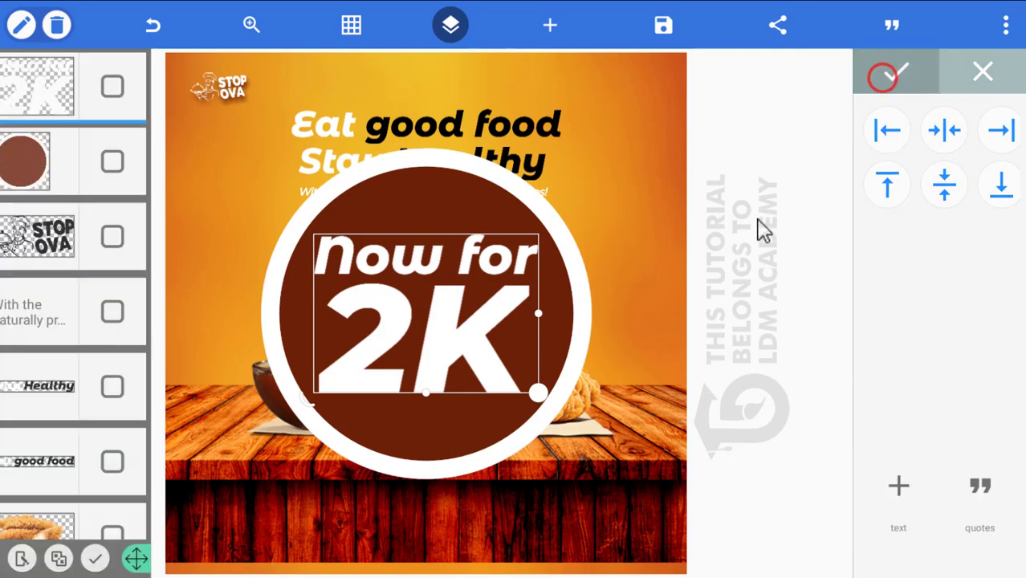
click(757, 218)
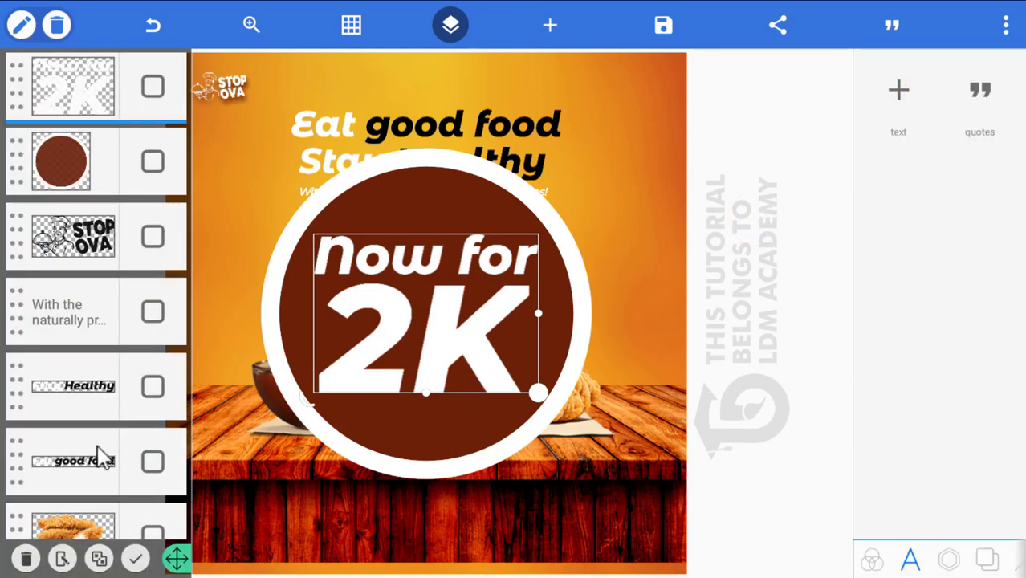
Merge the "Now for 2K" text with the brown circle layer into a single price badge.
click(152, 86)
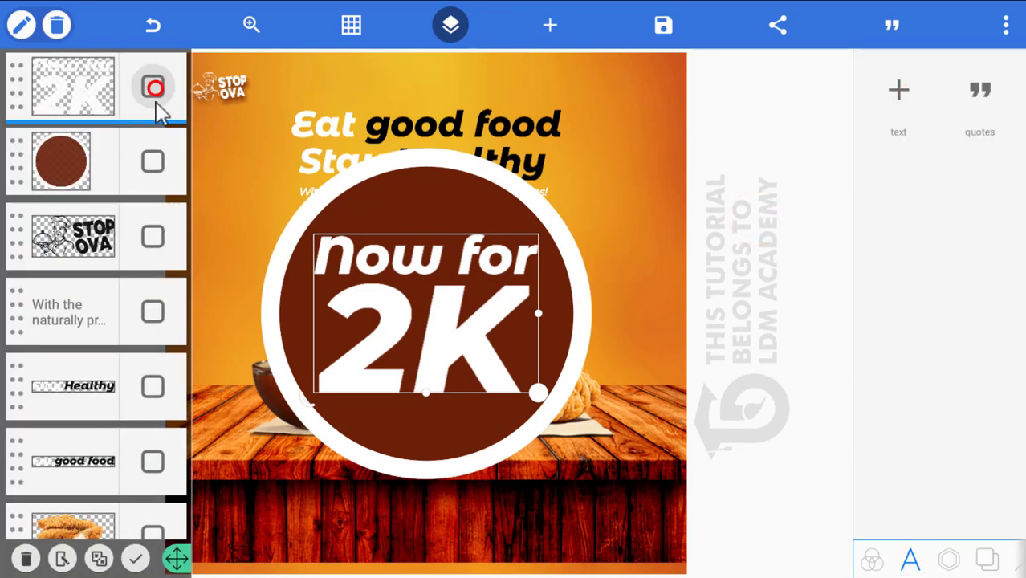
click(152, 160)
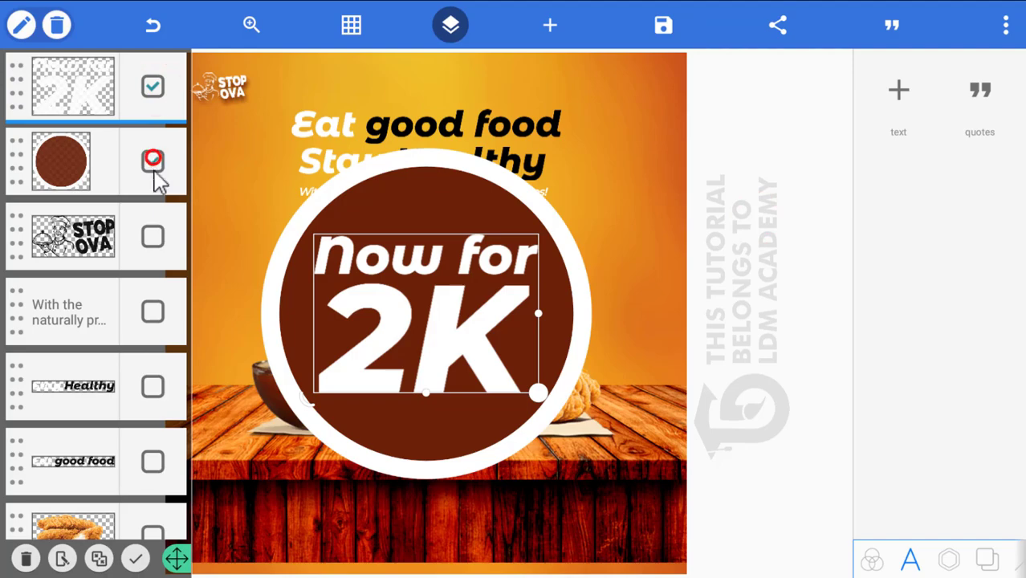
click(100, 559)
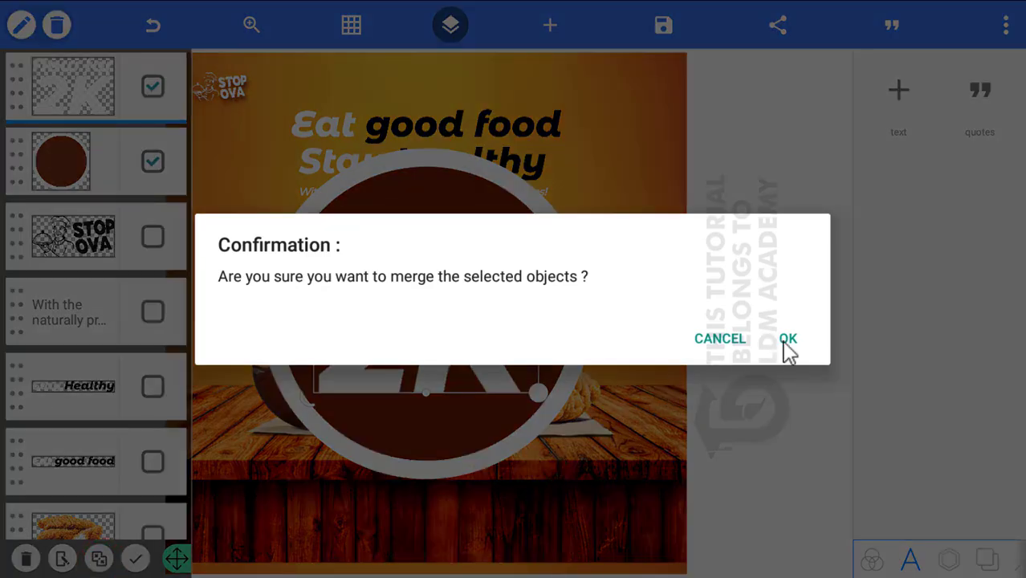
click(786, 339)
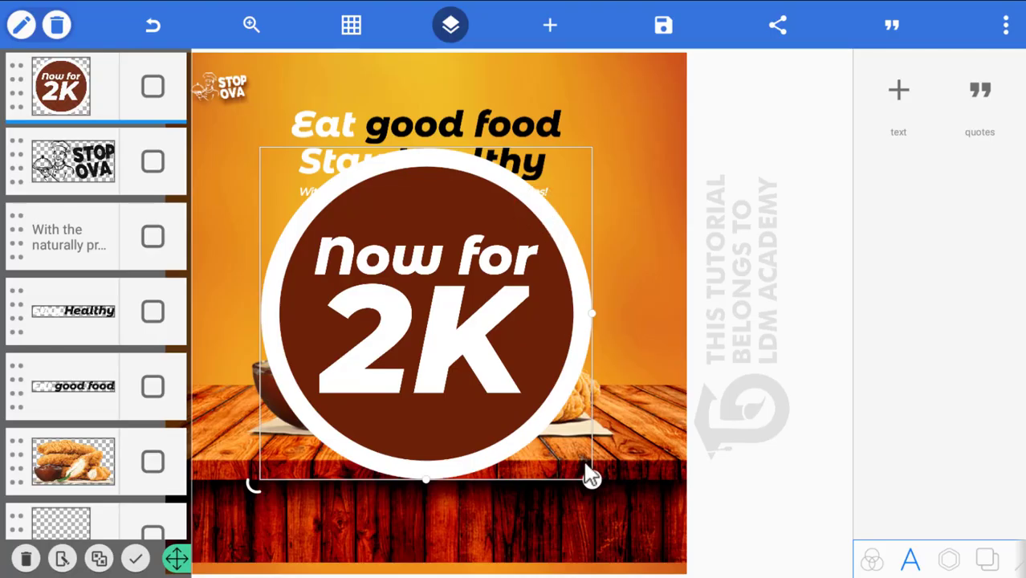
Shrink the price badge to a small circle and place it above and to the right of the chicken strips.
drag(594, 480, 462, 270)
mouse_move(389, 265)
mouse_down()
mouse_move(577, 293)
mouse_move(636, 273)
mouse_move(652, 291)
mouse_move(618, 267)
mouse_move(661, 294)
mouse_move(644, 292)
mouse_up()
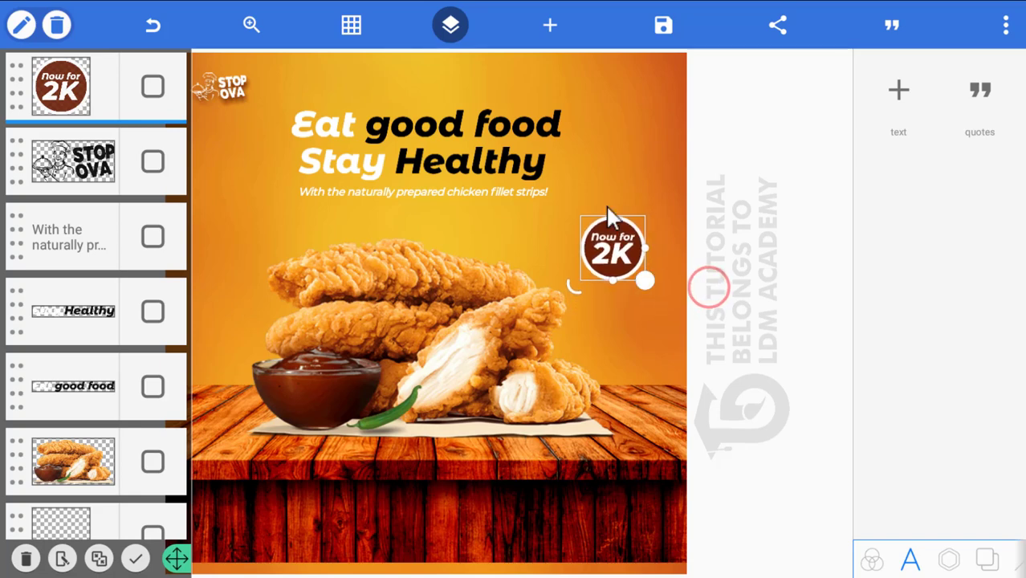
Add the scribbled arrow image from the gallery to the design.
click(553, 26)
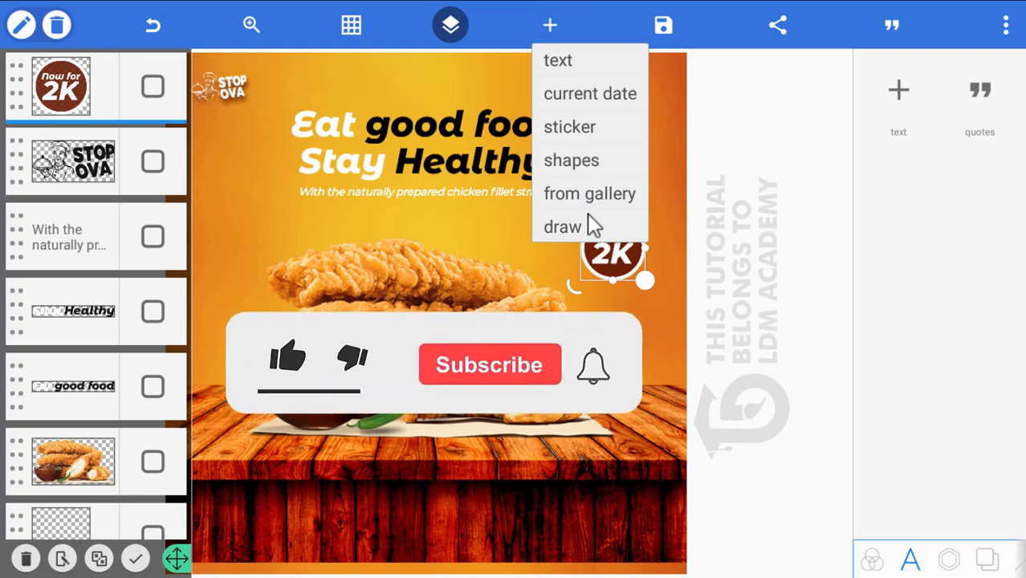
click(581, 207)
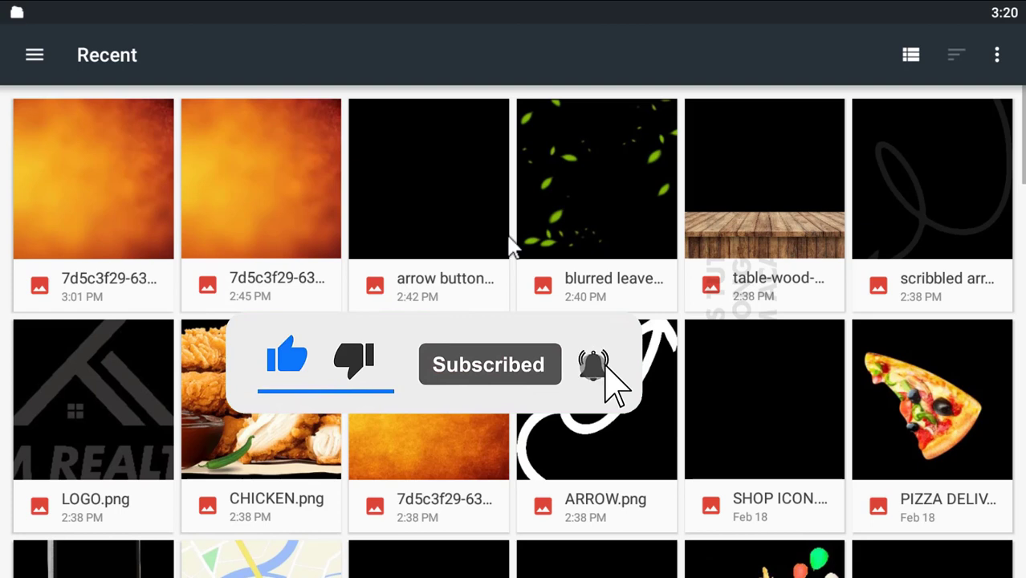
click(938, 195)
click(992, 496)
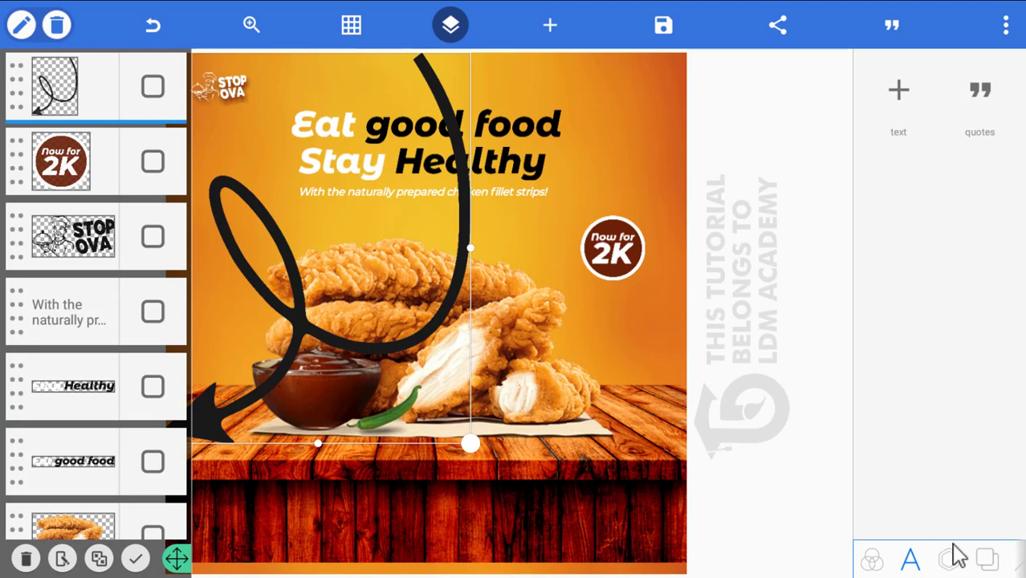
Recolor the scribbled arrow solid white.
click(948, 560)
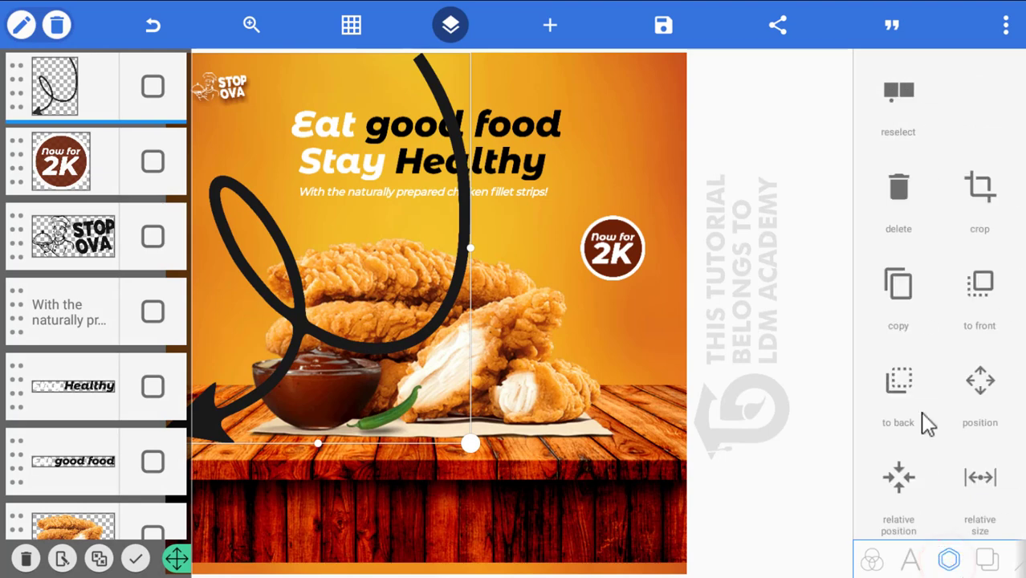
scroll(861, 424, down, 5)
click(897, 263)
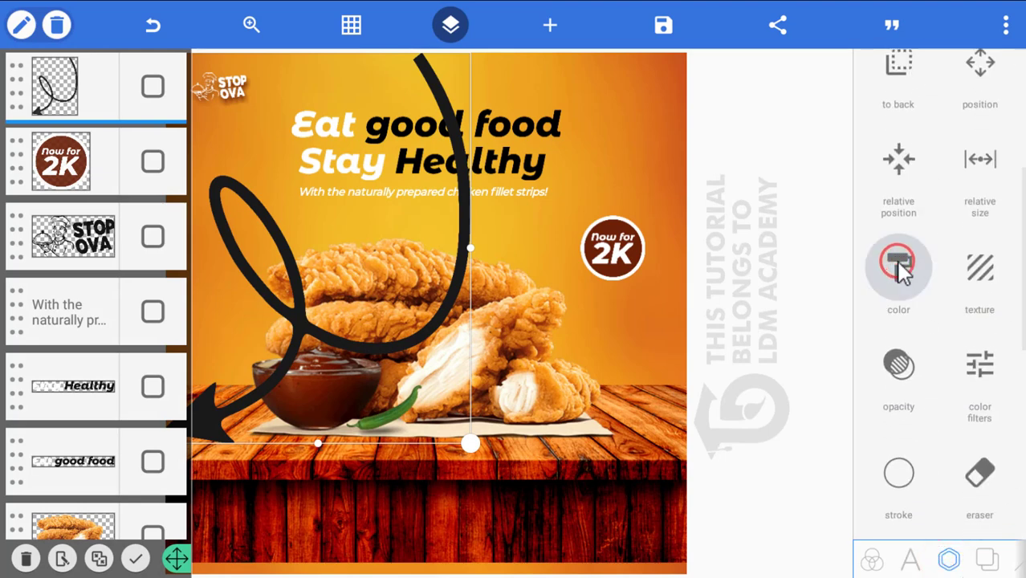
click(970, 119)
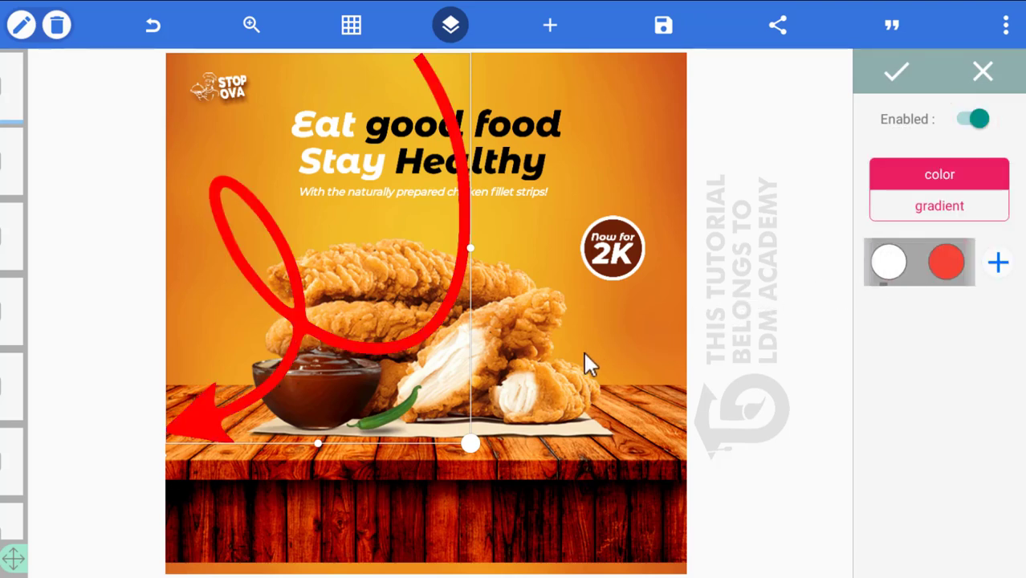
click(895, 266)
click(894, 74)
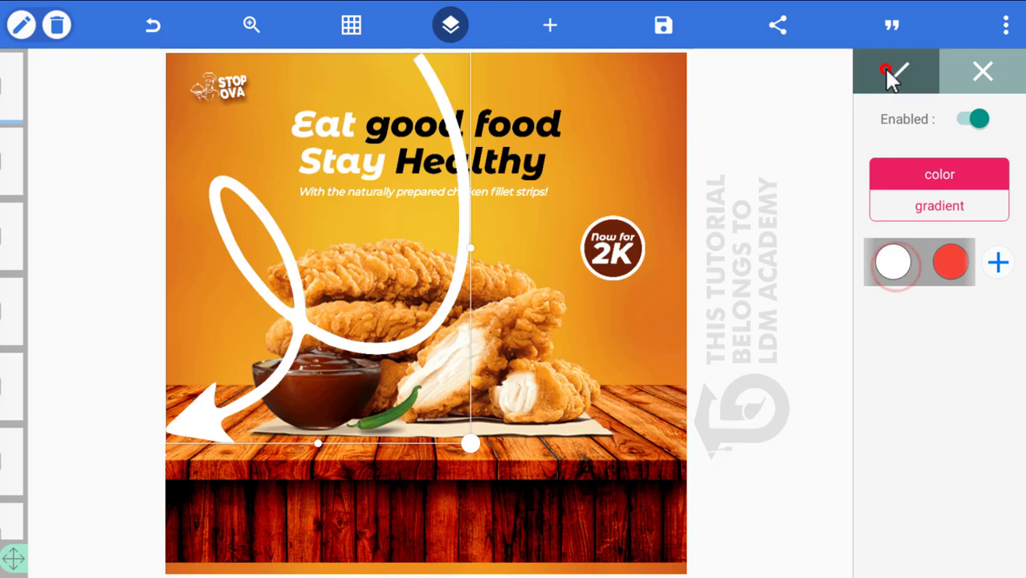
Shrink and tilt the white arrow so it curls from the price badge to the chicken strips, and layer it beneath the badge.
drag(474, 446, 276, 198)
drag(242, 165, 588, 353)
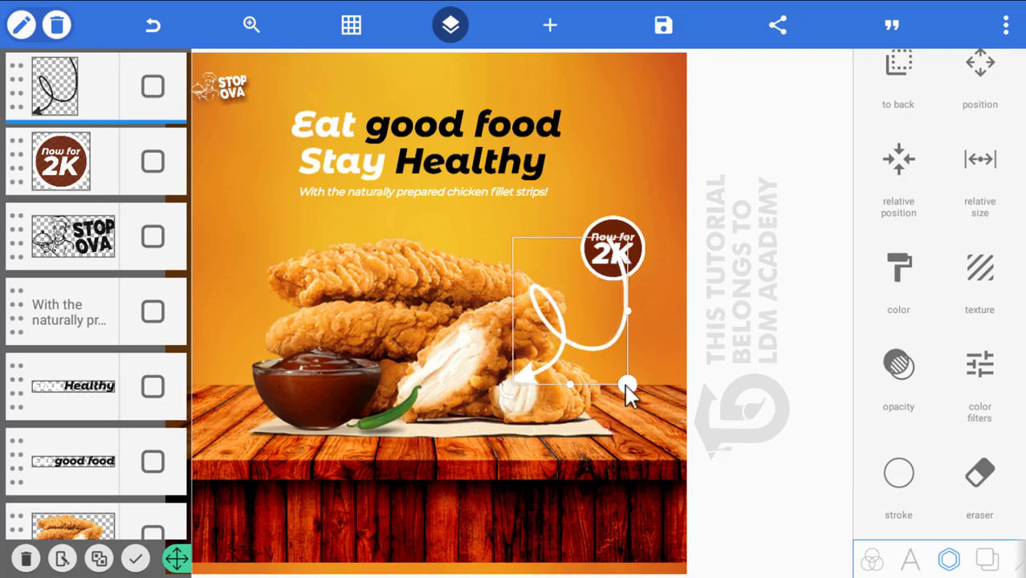
drag(627, 385, 623, 328)
drag(548, 341, 565, 359)
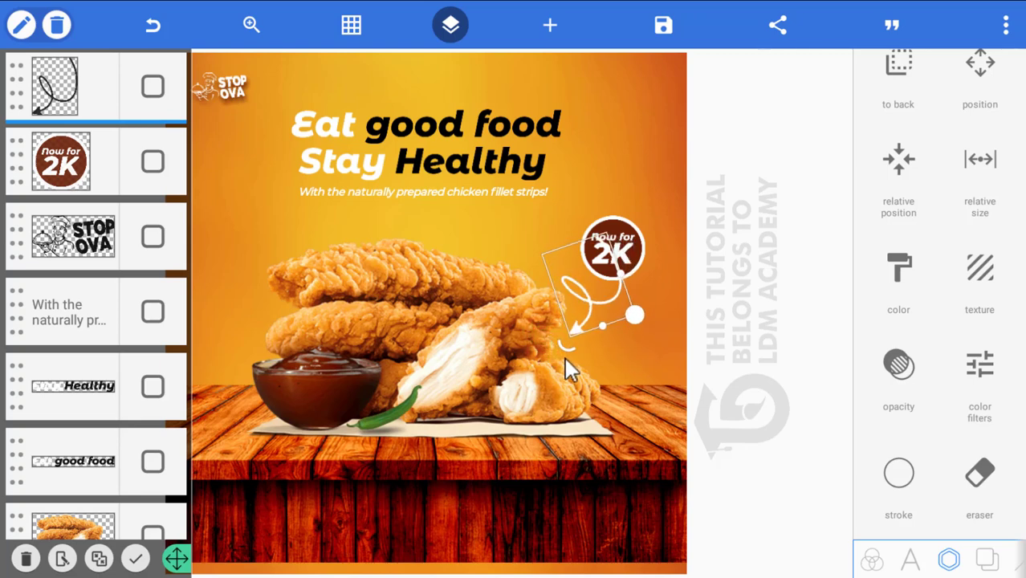
drag(590, 305, 589, 304)
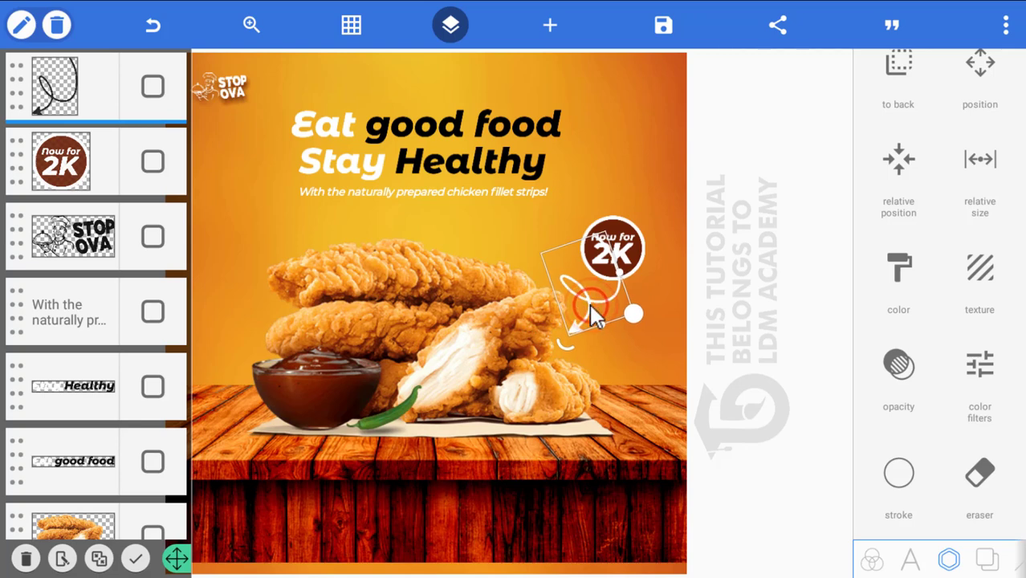
click(730, 238)
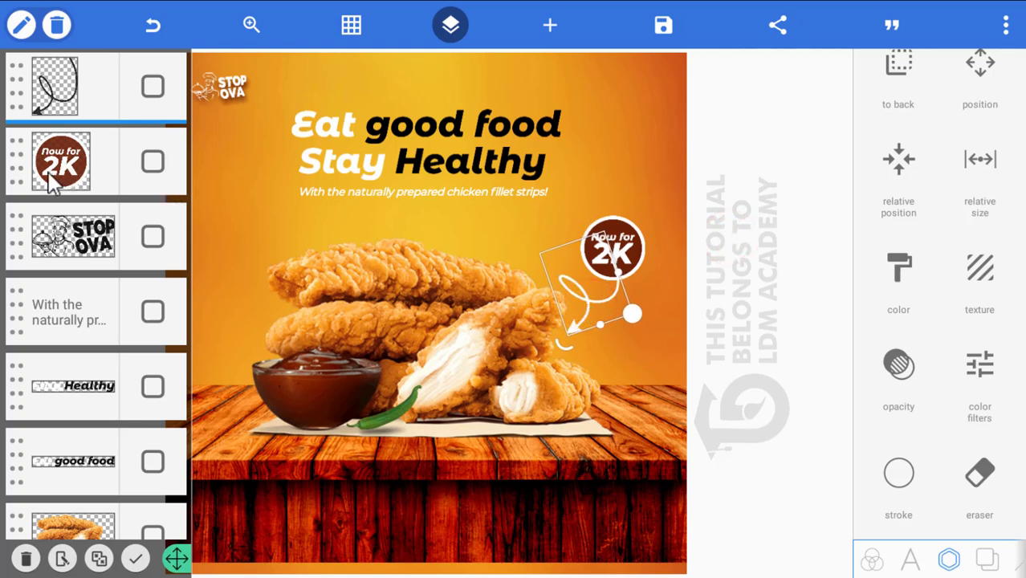
drag(23, 176, 38, 61)
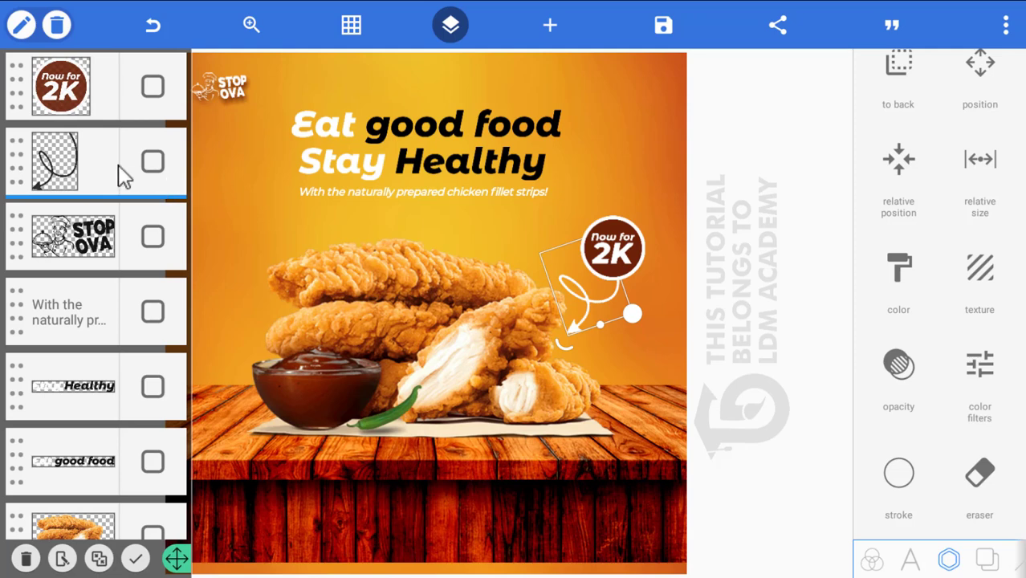
click(153, 86)
click(152, 161)
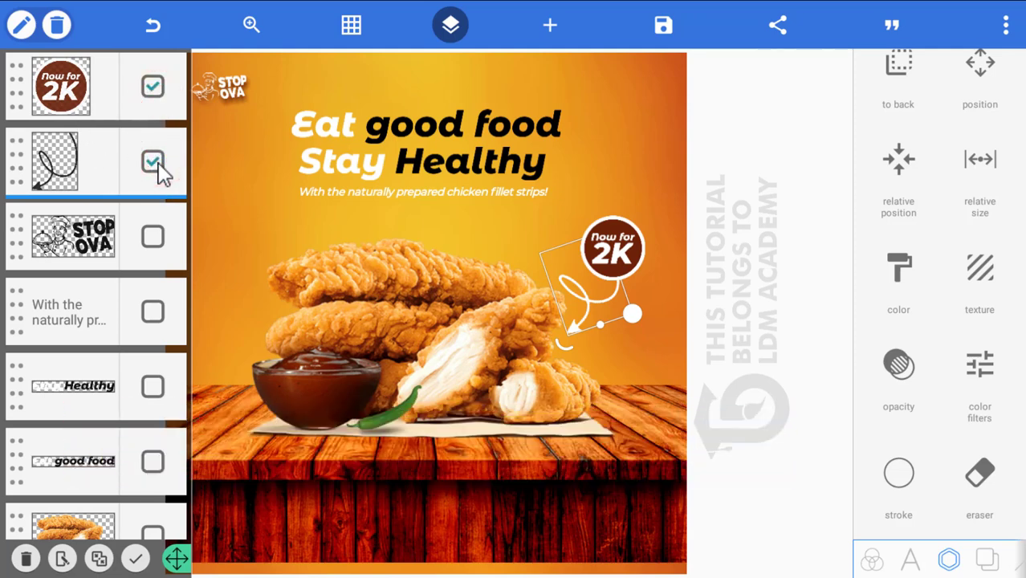
click(152, 85)
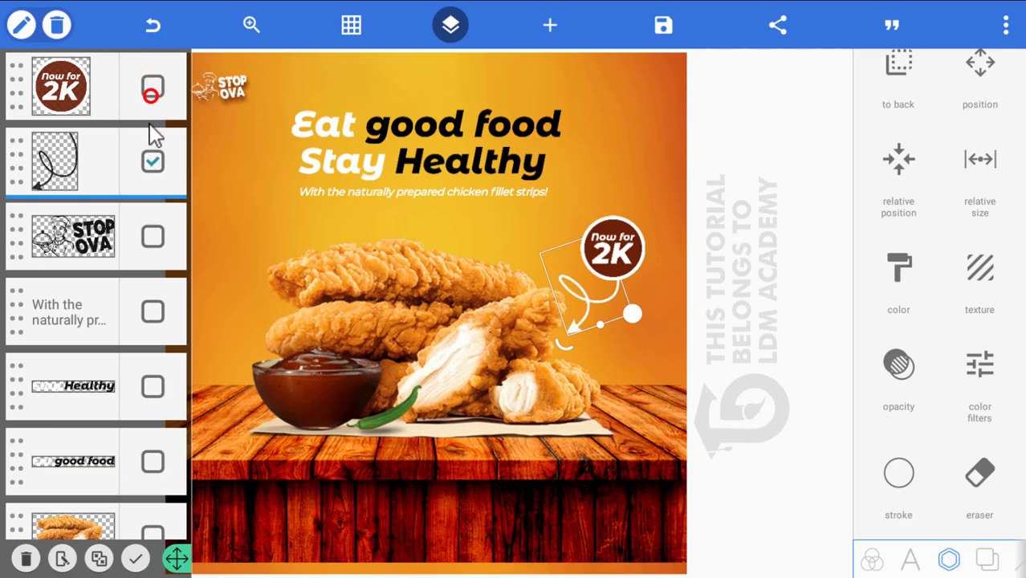
click(152, 161)
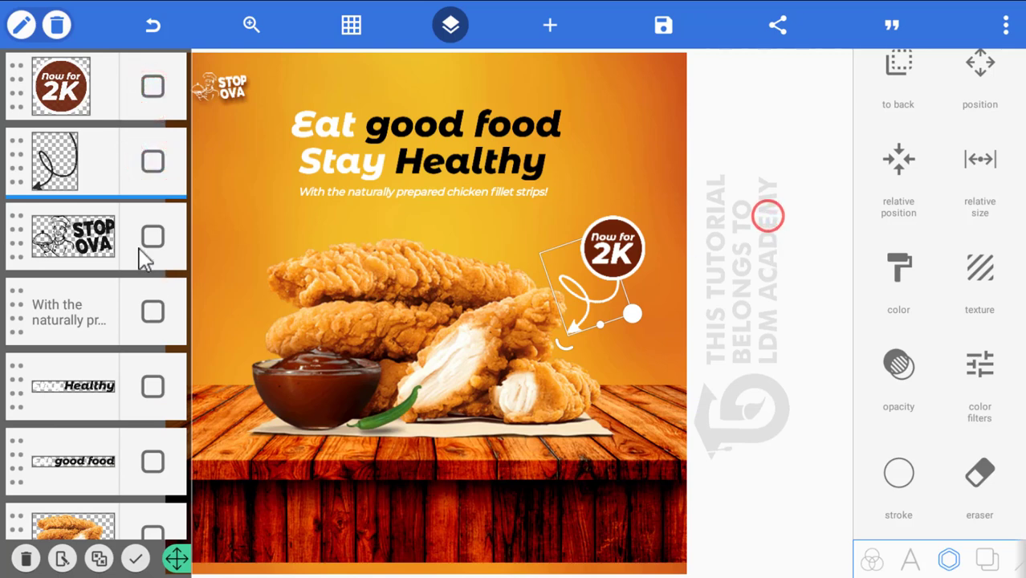
click(99, 558)
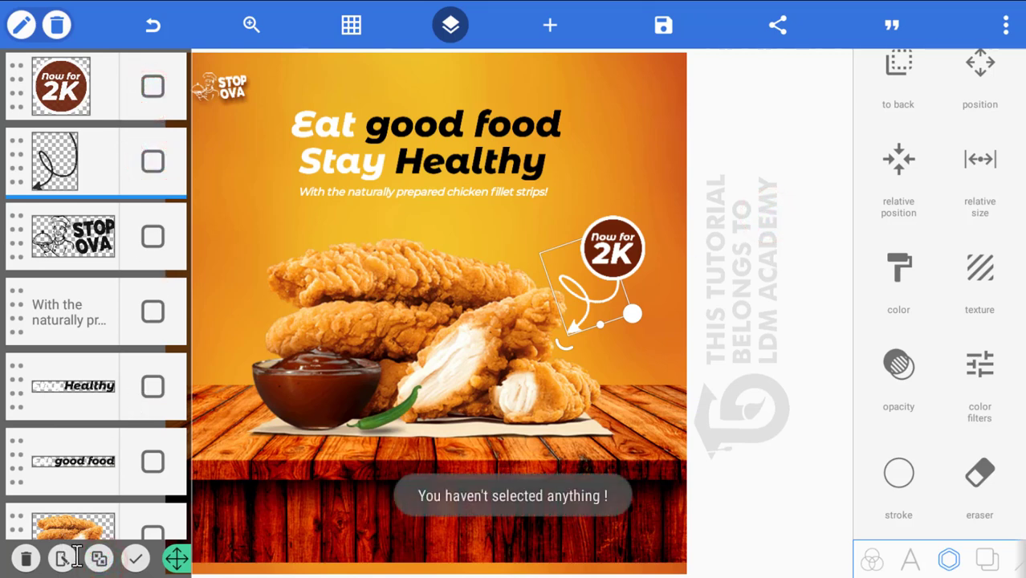
Lock the badge, arrow, STOP OVA logo, tagline, Healthy, good food and chicken strips layers, and deselect the arrow.
click(135, 558)
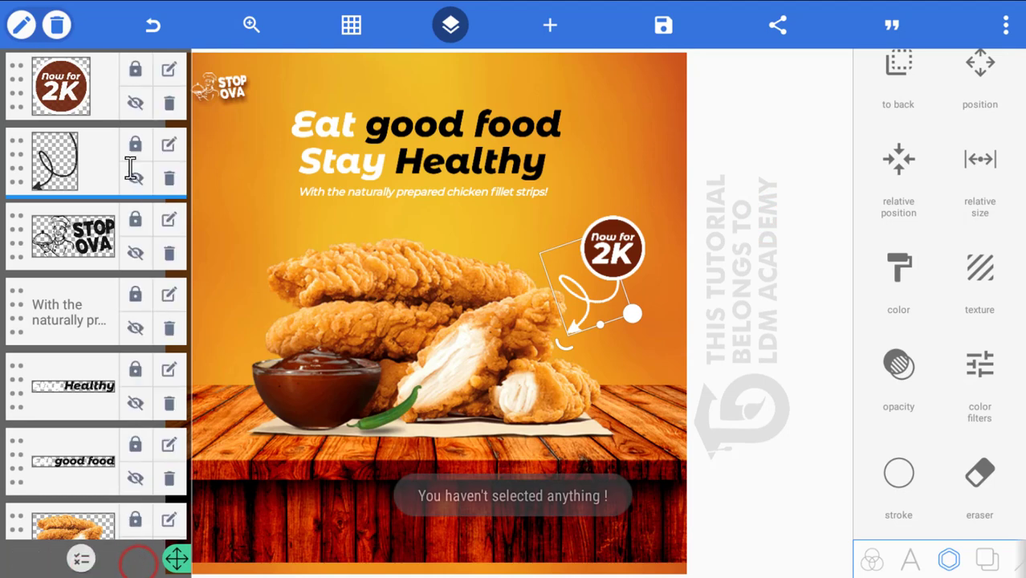
click(134, 69)
click(133, 143)
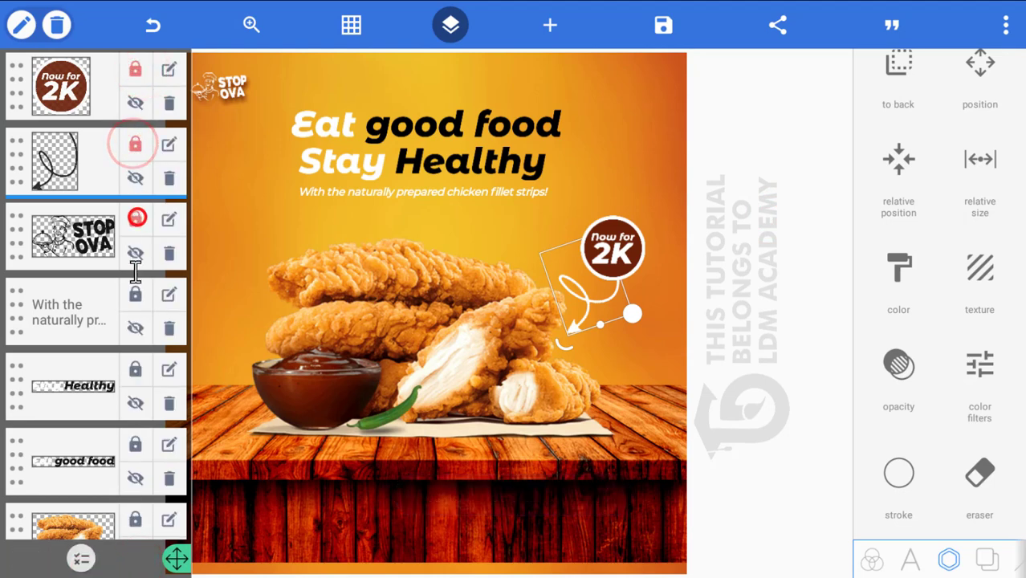
click(136, 219)
click(135, 294)
click(135, 369)
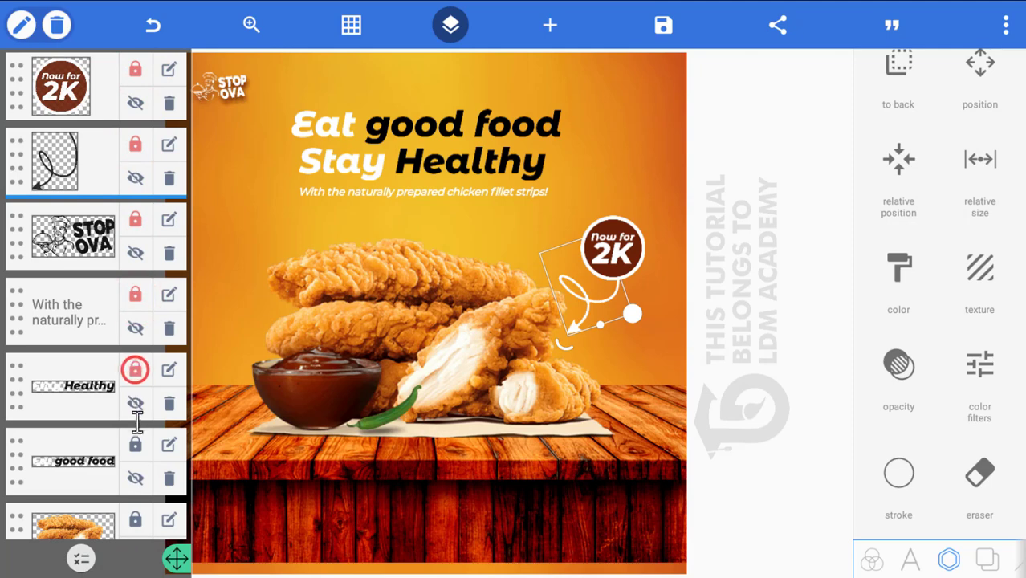
click(134, 444)
scroll(137, 449, down, 3)
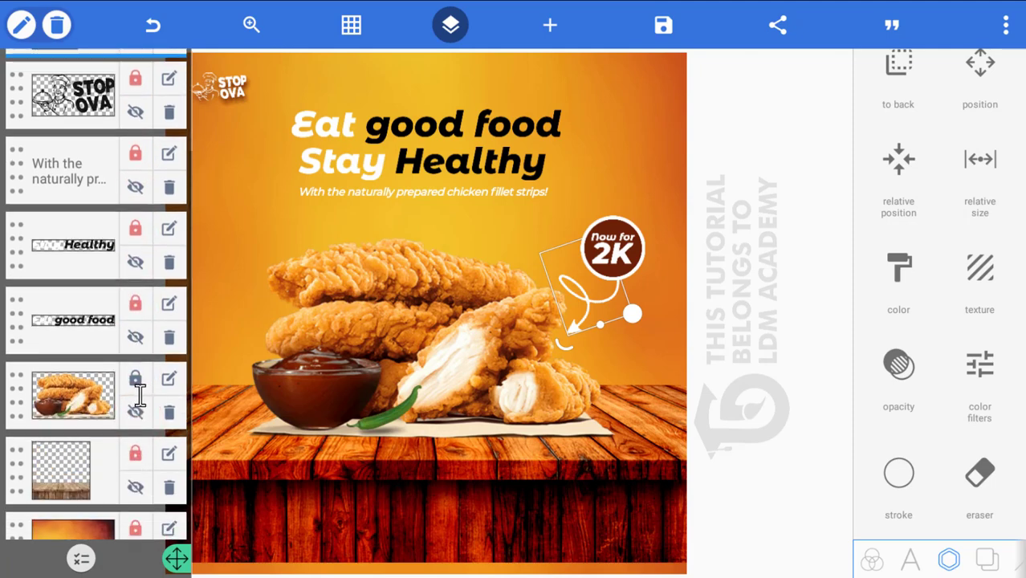
click(134, 379)
scroll(137, 409, down, 1)
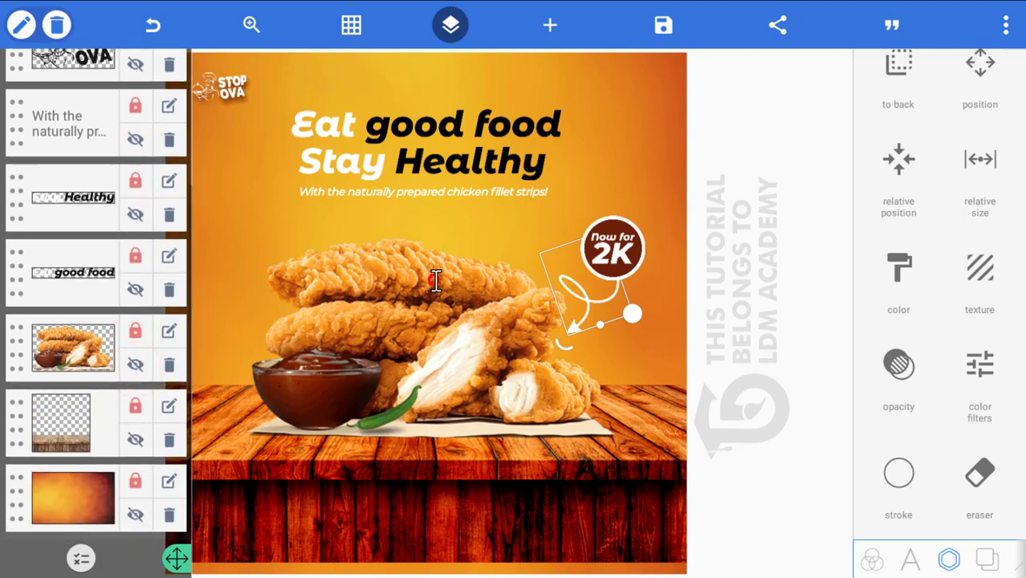
click(436, 280)
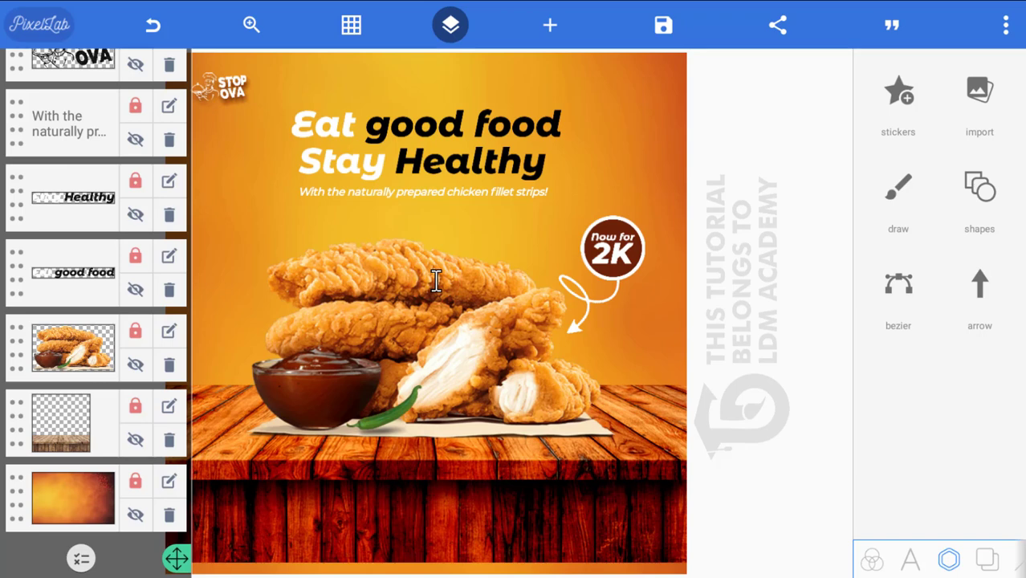
Unlock and duplicate the chicken strips layer, lock the original again, and move the copy up over the headline.
click(134, 331)
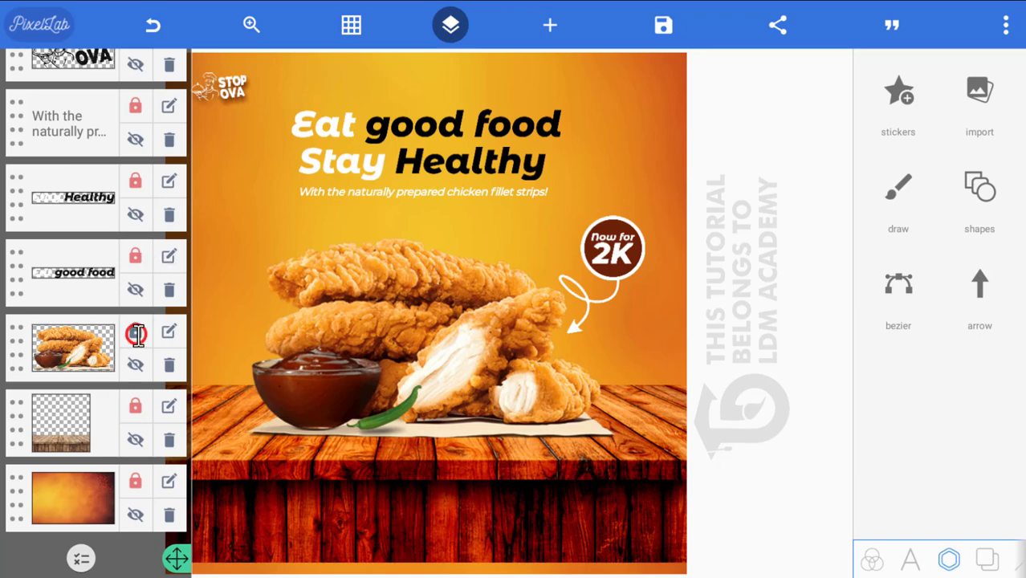
click(13, 363)
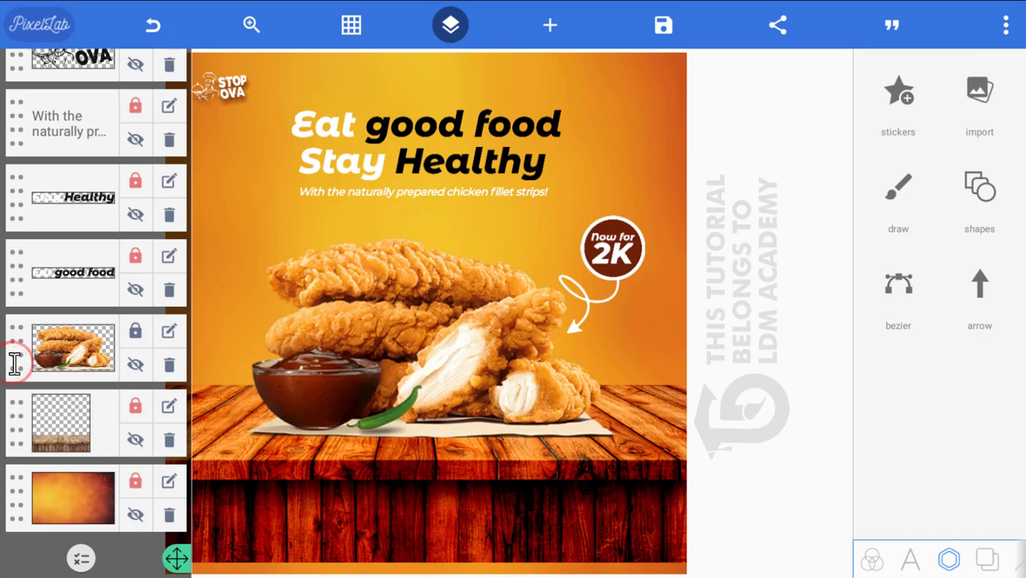
click(315, 283)
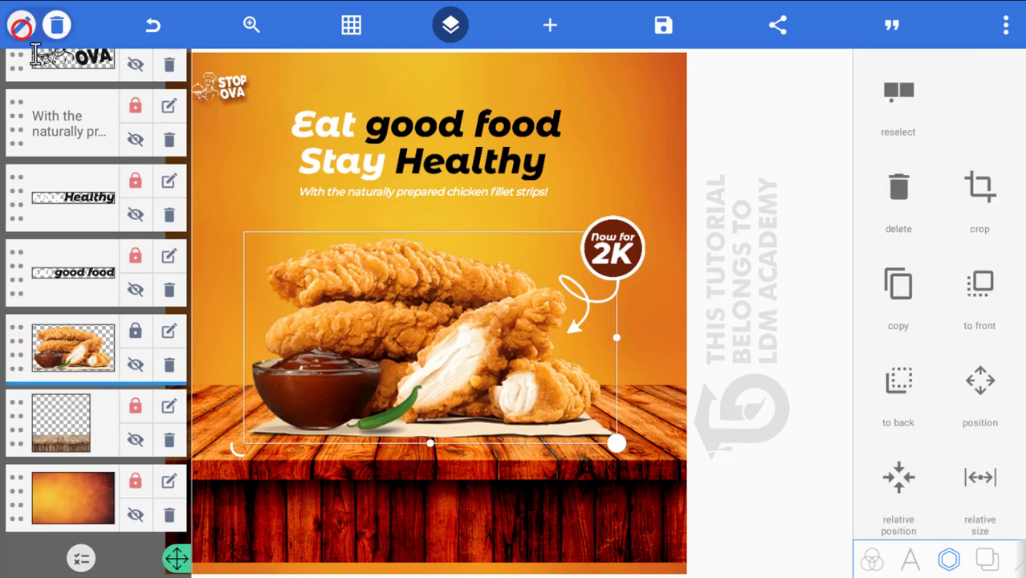
click(21, 25)
click(41, 64)
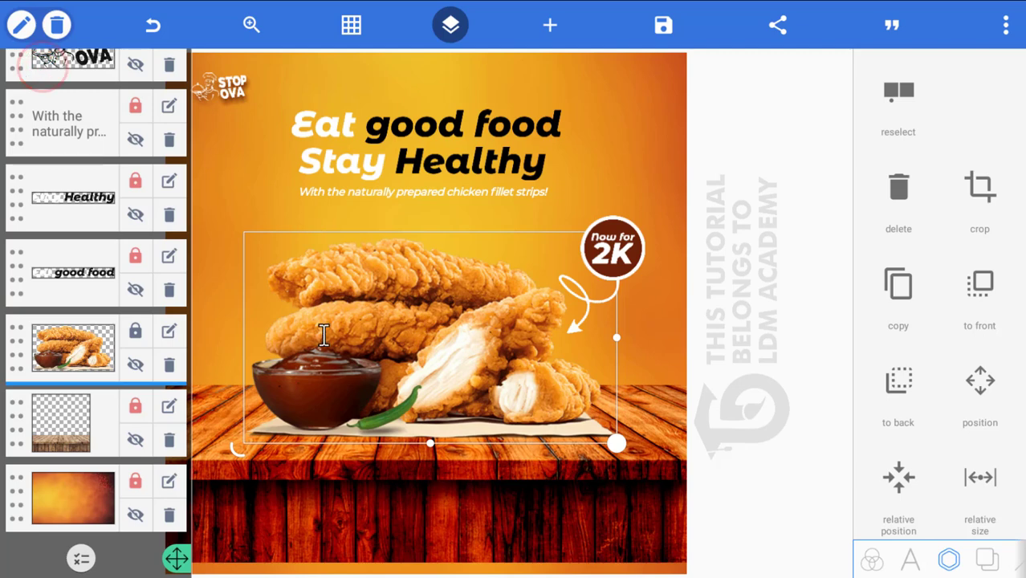
drag(324, 336, 274, 228)
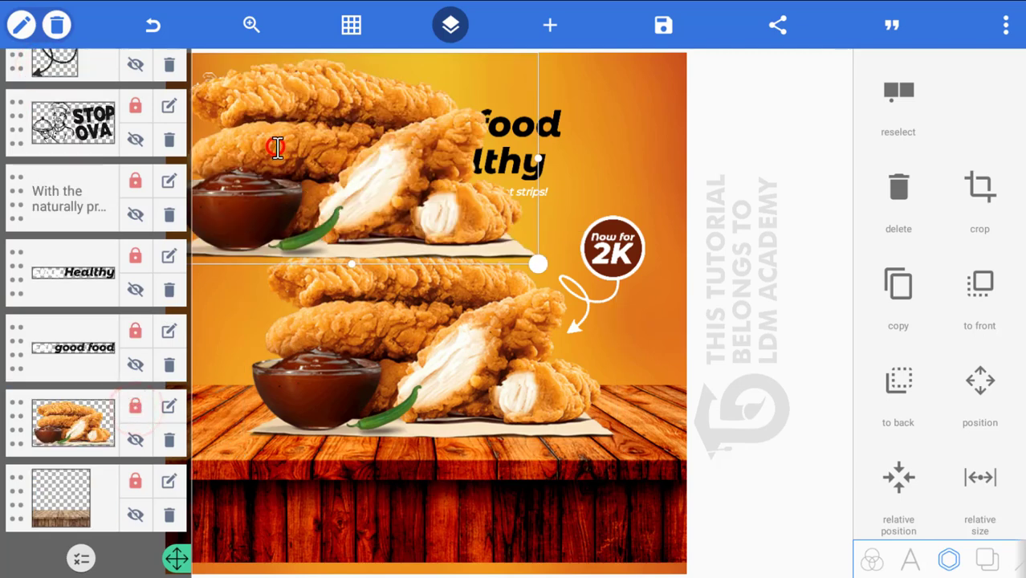
drag(199, 138, 273, 146)
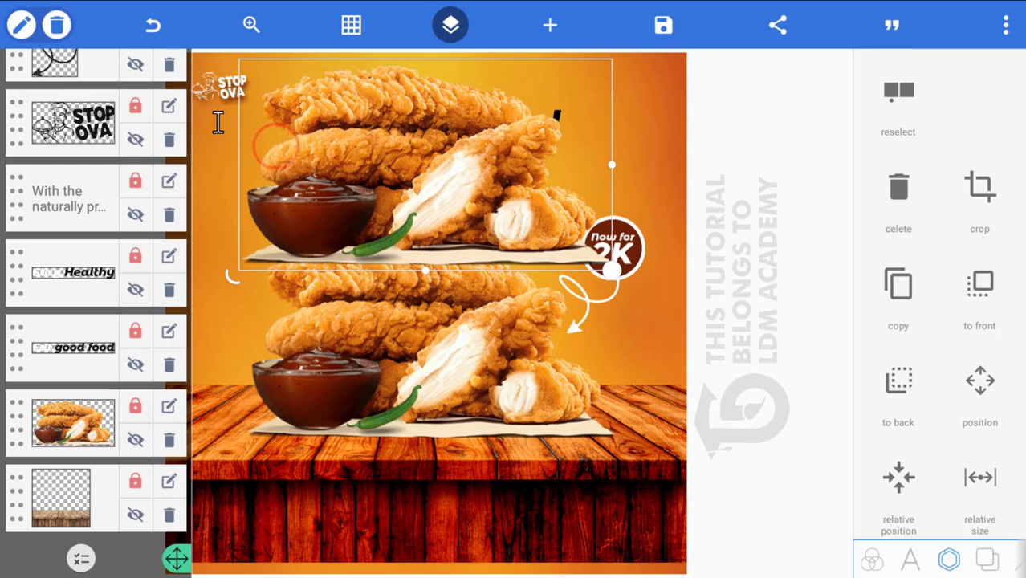
Enlarge the chicken strips copy beyond the canvas width and position it over the upper half of the flyer.
click(454, 24)
drag(447, 190, 341, 159)
drag(521, 241, 799, 479)
drag(556, 297, 539, 216)
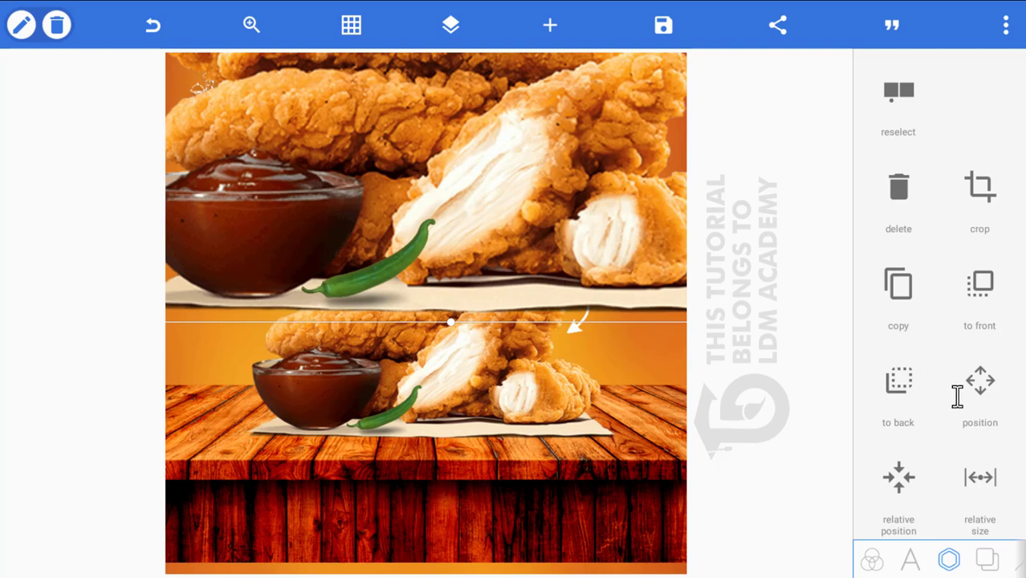
Start erasing the lower part of the chicken strips copy with a larger eraser brush at maximum softness.
scroll(957, 396, down, 5)
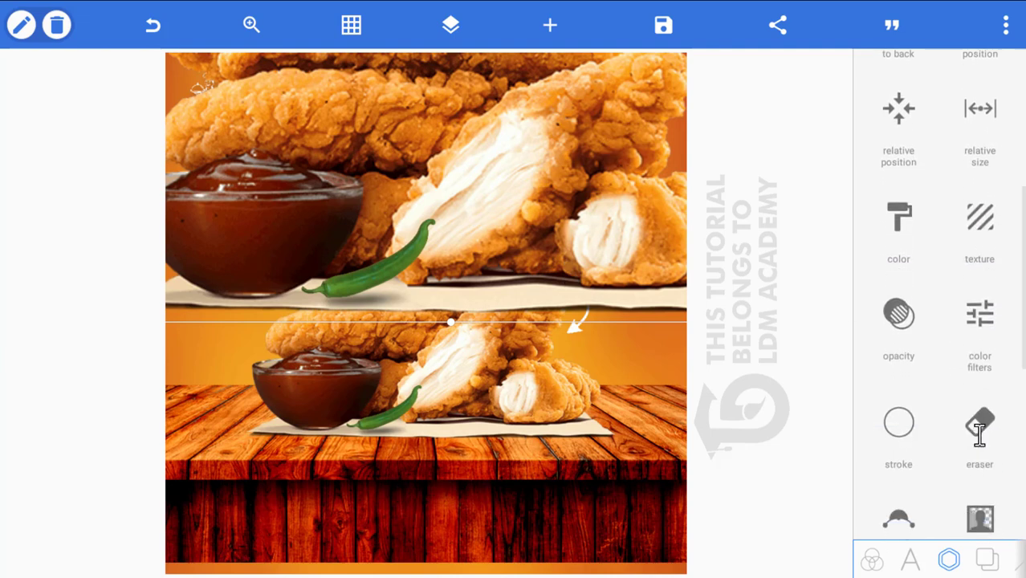
click(979, 425)
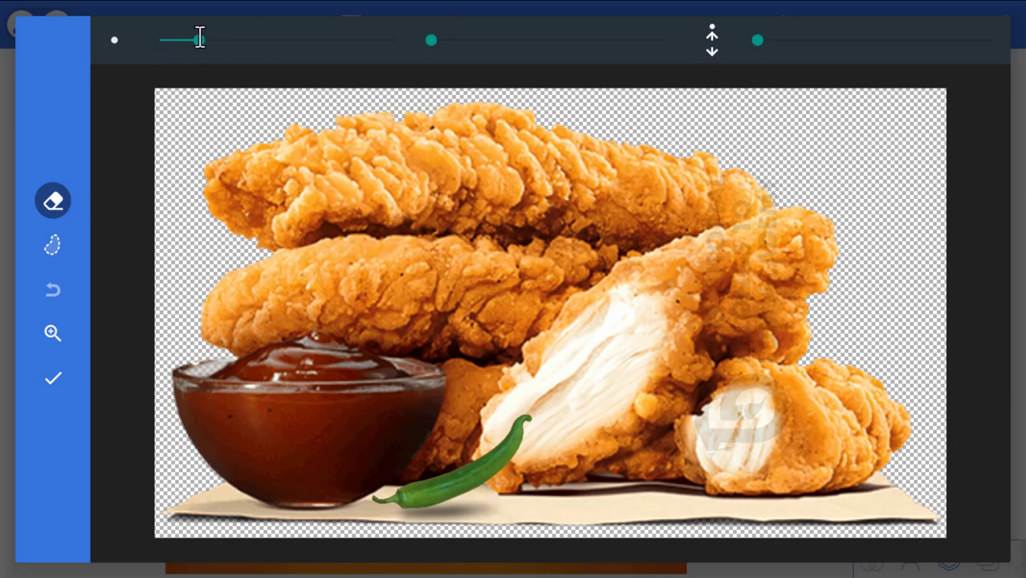
drag(199, 38, 269, 39)
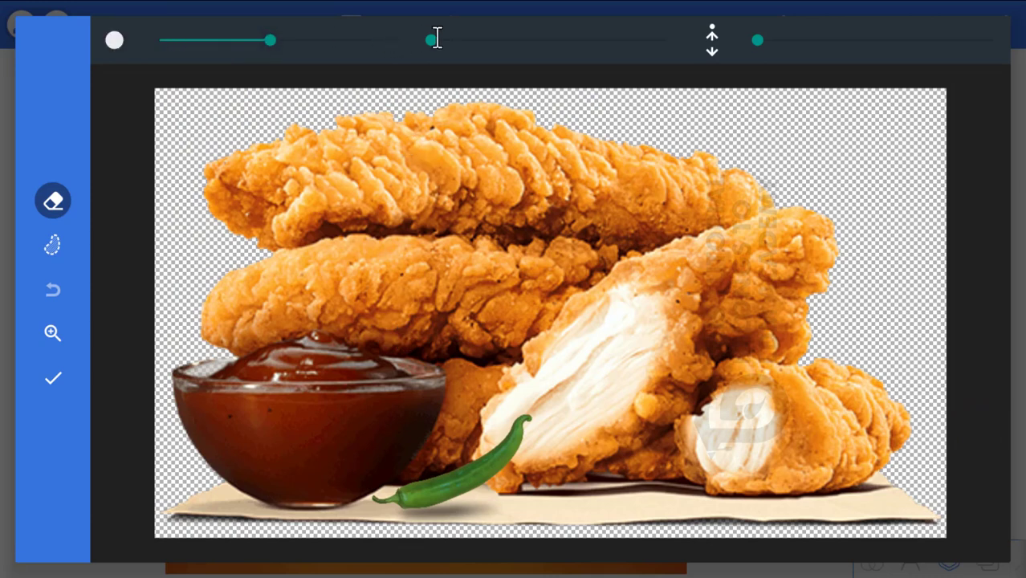
drag(432, 40, 694, 62)
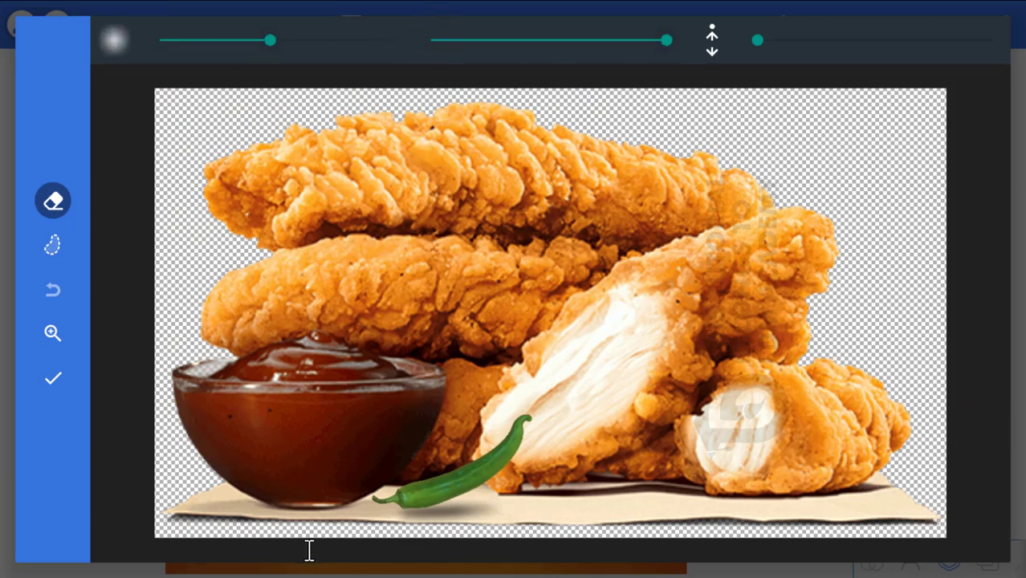
mouse_move(225, 486)
mouse_down()
mouse_move(615, 500)
mouse_move(310, 526)
mouse_move(587, 523)
mouse_move(253, 516)
mouse_move(407, 526)
mouse_move(224, 539)
mouse_up()
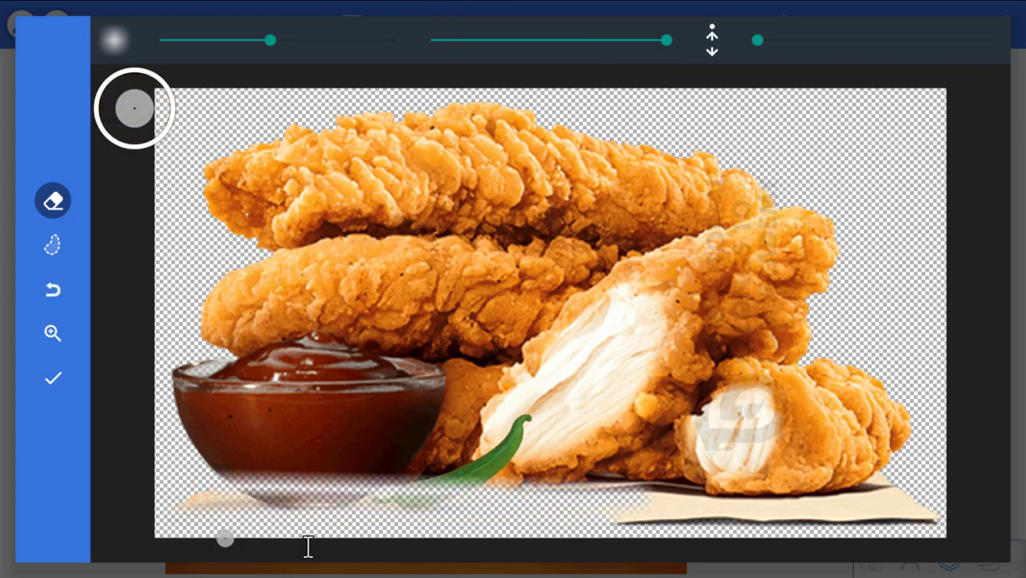
mouse_move(308, 547)
mouse_down()
mouse_move(307, 520)
mouse_move(255, 502)
mouse_move(187, 505)
mouse_move(501, 511)
mouse_move(371, 527)
mouse_move(826, 526)
mouse_move(822, 543)
mouse_move(798, 524)
mouse_move(801, 537)
mouse_move(657, 540)
mouse_move(160, 529)
mouse_up()
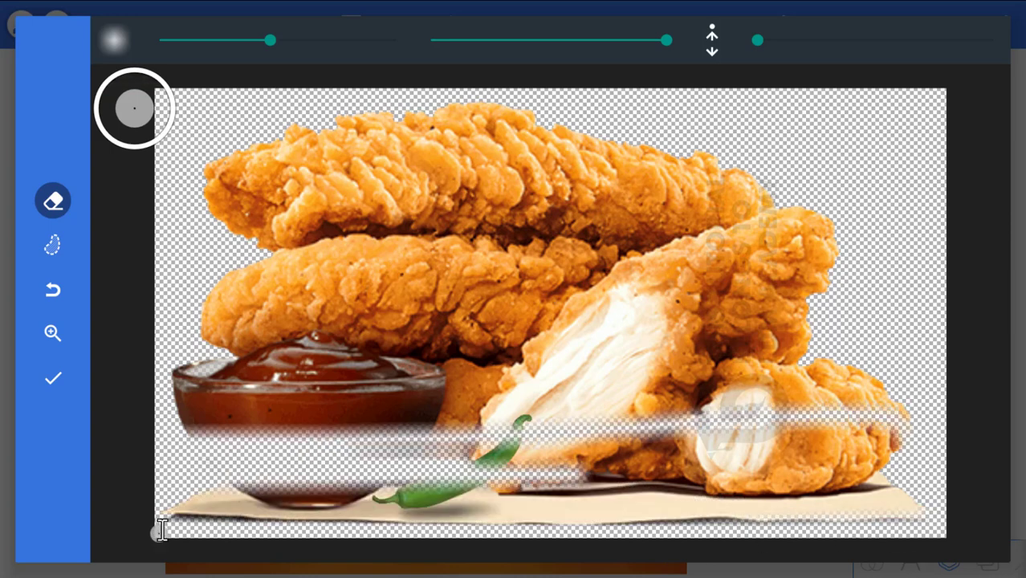
Erase the rest of the chicken copy's lower part, up to the sauce bowl's rim, using the maximum eraser brush size.
mouse_move(205, 411)
mouse_down()
mouse_move(495, 417)
mouse_move(931, 406)
mouse_move(518, 429)
mouse_move(196, 415)
mouse_move(193, 432)
mouse_move(334, 432)
mouse_up()
drag(268, 39, 394, 39)
mouse_move(213, 433)
mouse_down()
mouse_move(882, 424)
mouse_move(902, 430)
mouse_move(917, 493)
mouse_move(458, 543)
mouse_move(137, 545)
mouse_move(609, 526)
mouse_move(871, 473)
mouse_move(714, 472)
mouse_move(185, 504)
mouse_move(697, 473)
mouse_move(499, 466)
mouse_move(824, 482)
mouse_move(956, 453)
mouse_move(614, 508)
mouse_move(793, 500)
mouse_move(244, 544)
mouse_move(106, 541)
mouse_up()
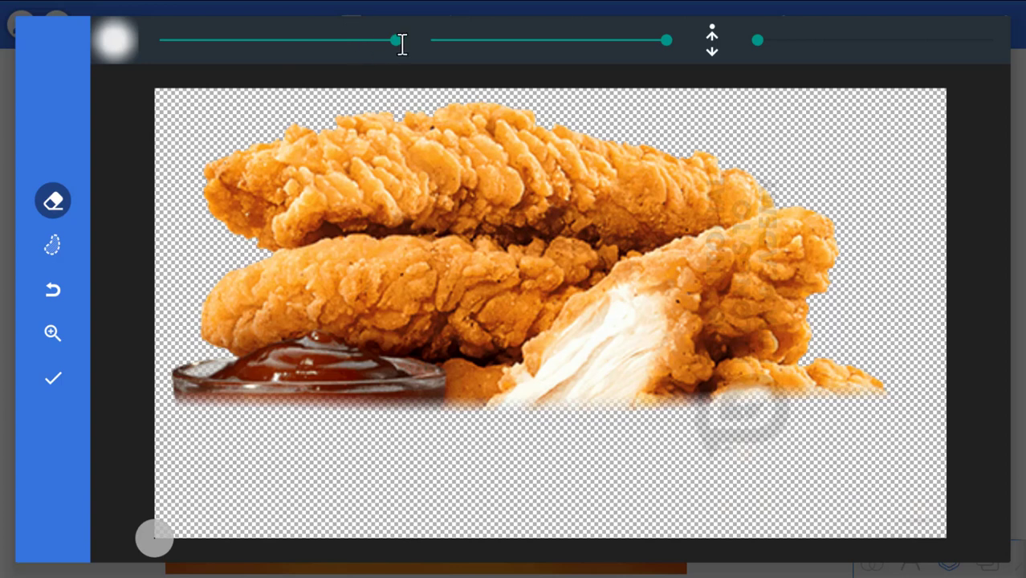
Reduce the eraser brush to its minimum size, thin out the cut edge along the chicken copy's bottom, and apply the erasing.
drag(372, 46, 136, 58)
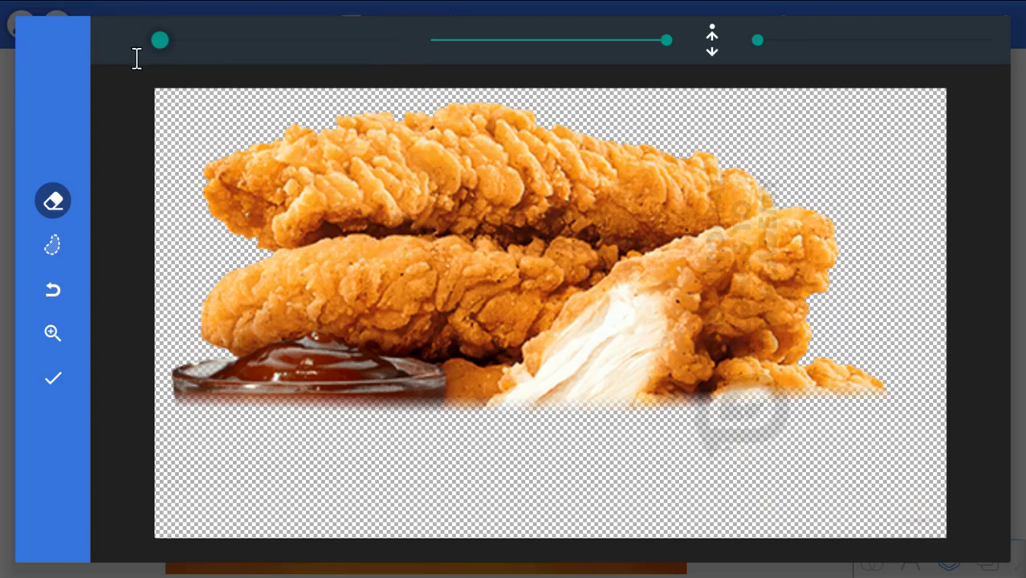
mouse_move(199, 393)
mouse_down()
mouse_move(459, 419)
mouse_move(147, 394)
mouse_move(307, 404)
mouse_move(171, 399)
mouse_move(422, 396)
mouse_move(426, 406)
mouse_move(498, 406)
mouse_move(447, 413)
mouse_up()
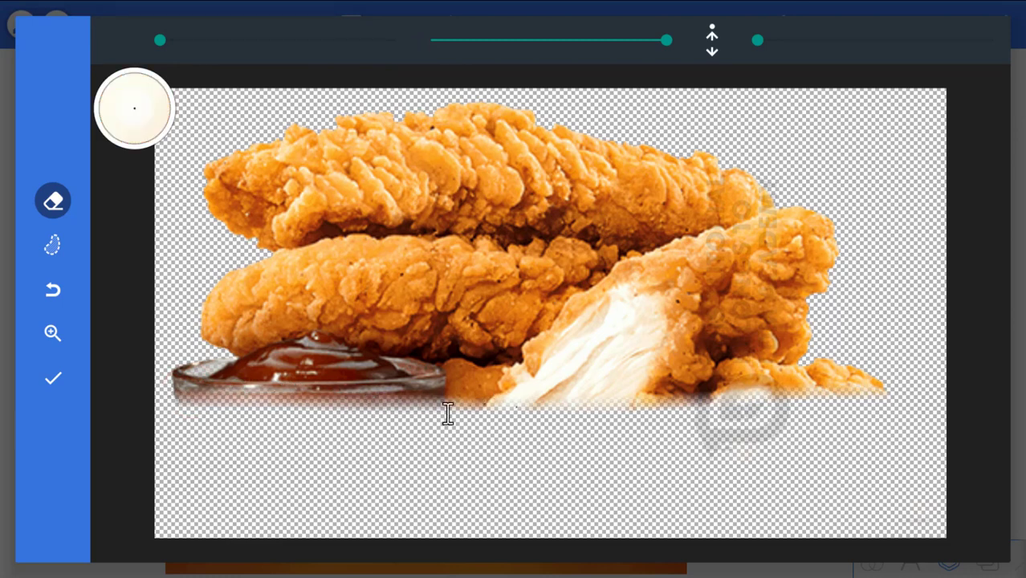
drag(519, 402, 635, 412)
mouse_move(511, 399)
mouse_down()
mouse_move(344, 401)
mouse_move(513, 400)
mouse_up()
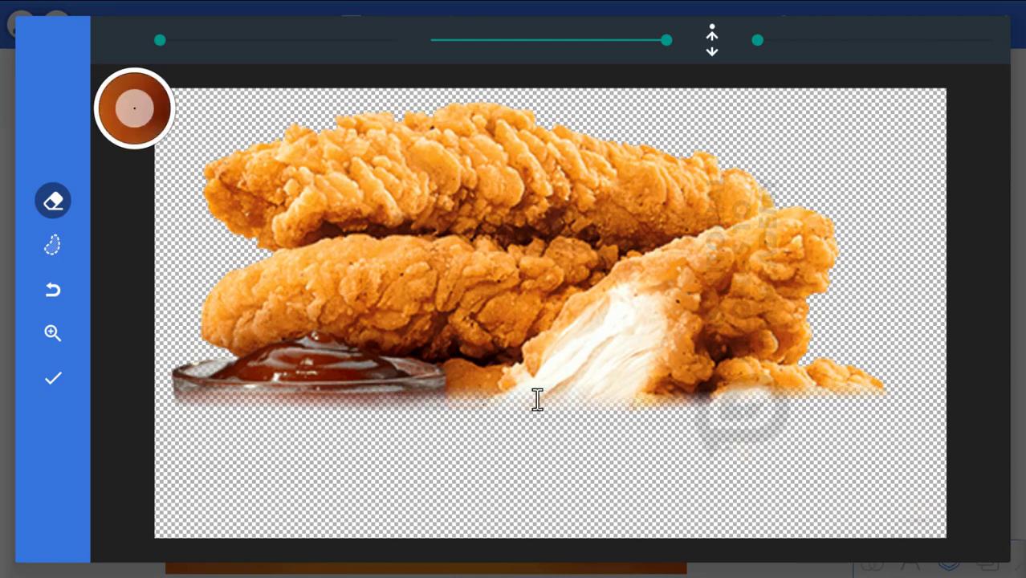
mouse_move(666, 392)
mouse_down()
mouse_move(760, 393)
mouse_move(650, 411)
mouse_move(636, 402)
mouse_move(839, 380)
mouse_up()
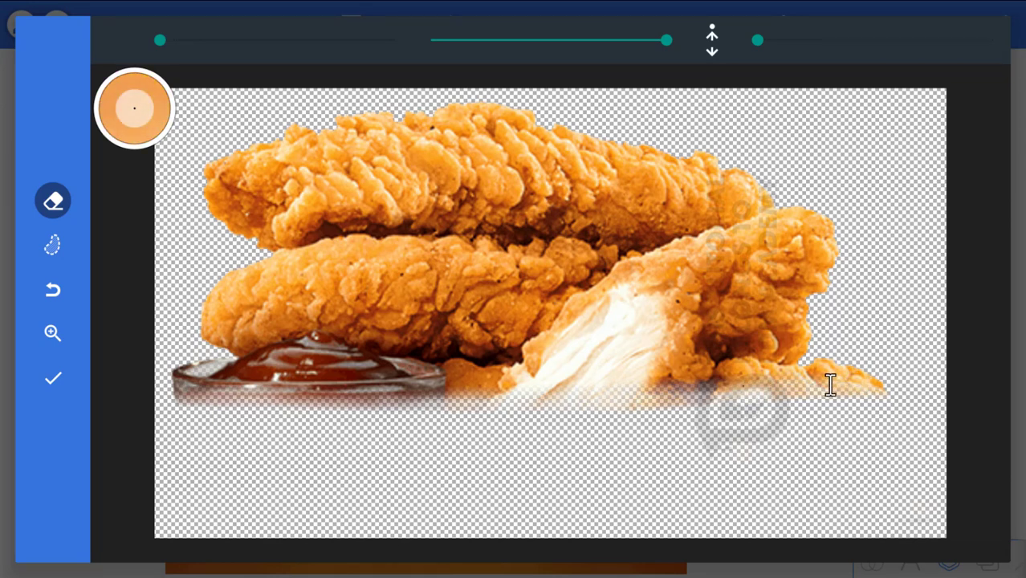
mouse_move(637, 377)
mouse_down()
mouse_move(797, 380)
mouse_move(779, 404)
mouse_up()
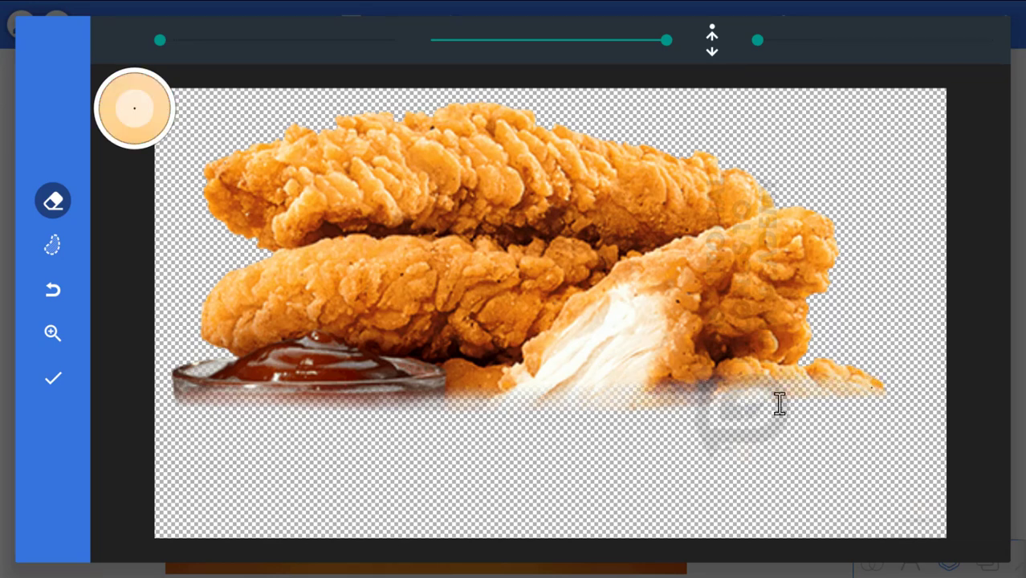
drag(355, 393, 183, 393)
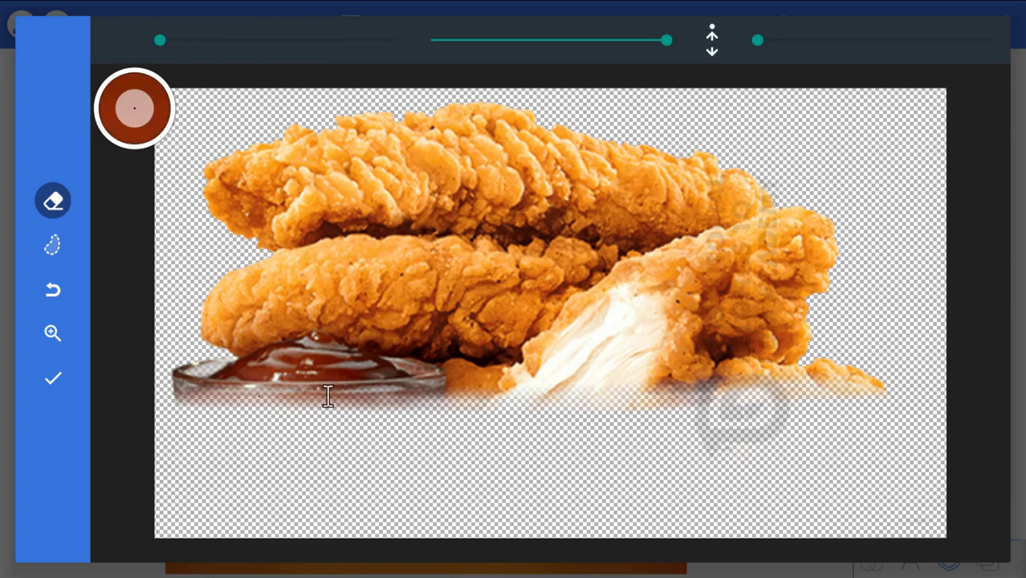
mouse_move(328, 395)
mouse_down()
mouse_move(607, 396)
mouse_move(426, 391)
mouse_up()
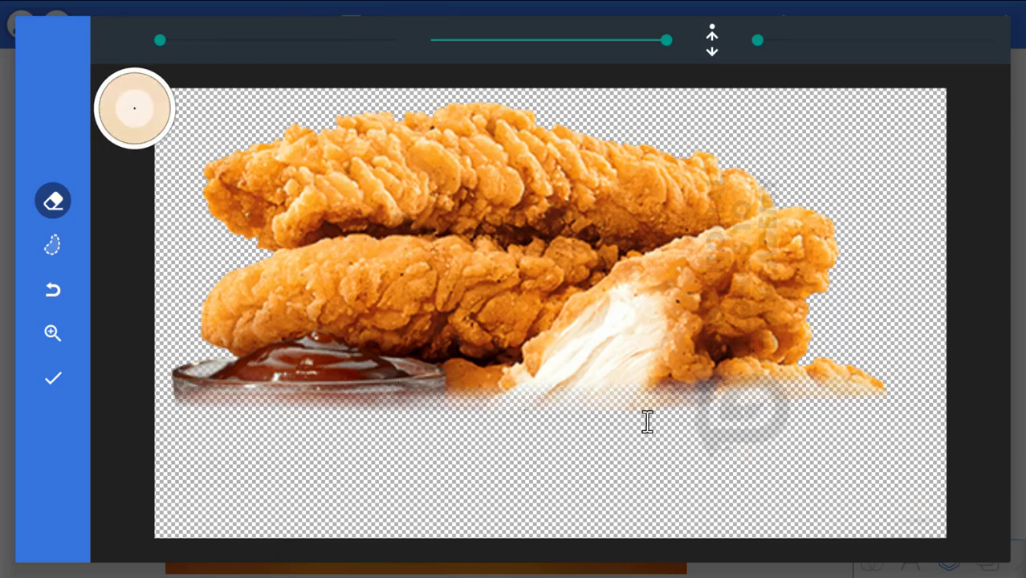
drag(614, 411, 862, 402)
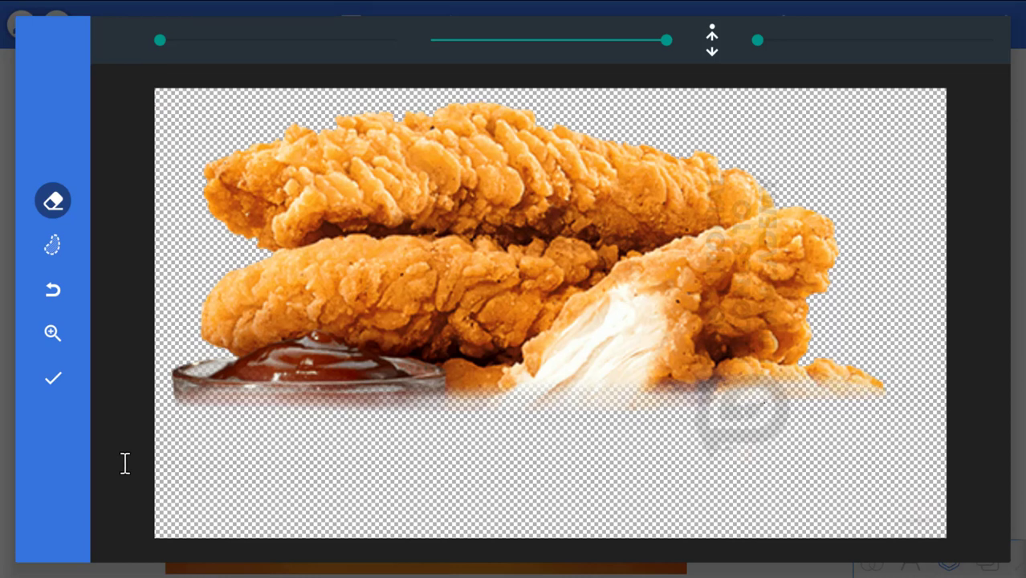
click(52, 384)
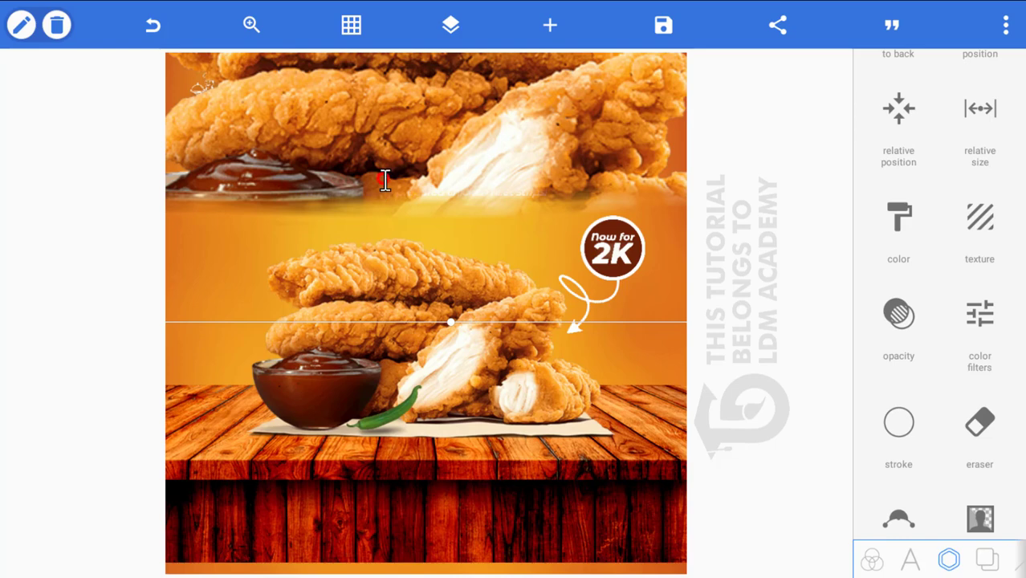
Move the enlarged chicken copy slightly down and set its opacity to 10%.
drag(385, 180, 453, 237)
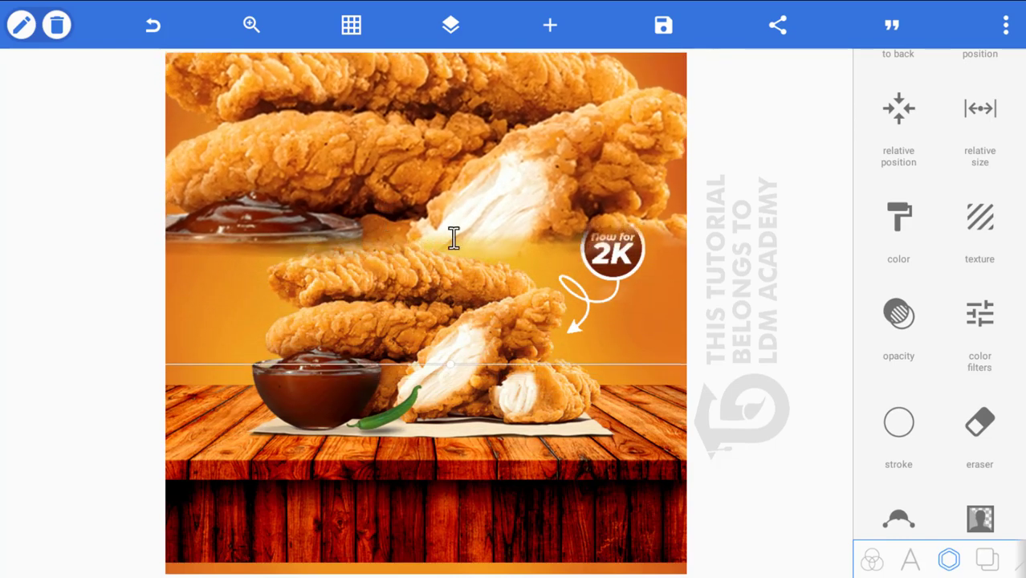
scroll(937, 483, down, 4)
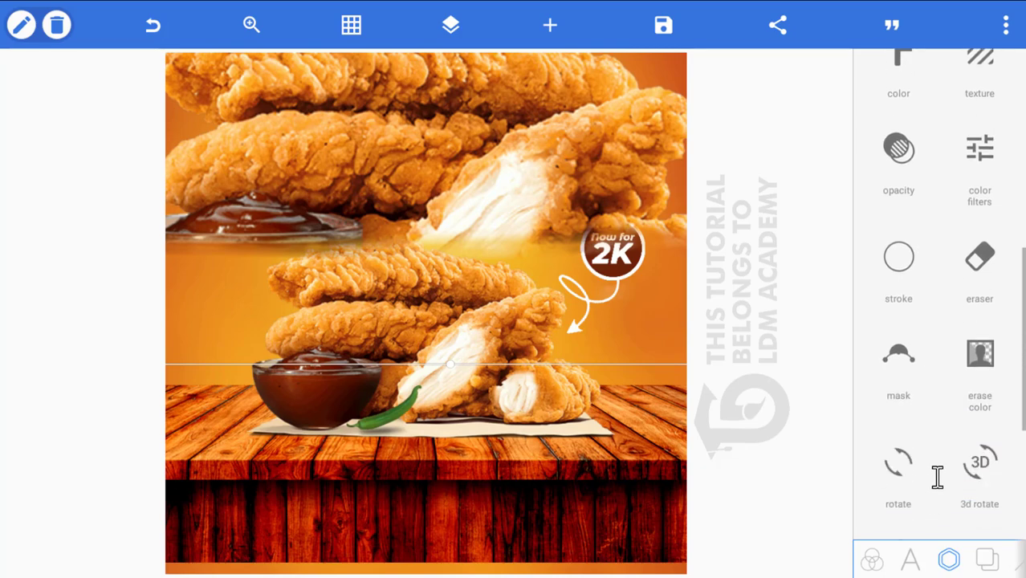
scroll(937, 477, up, 4)
click(900, 303)
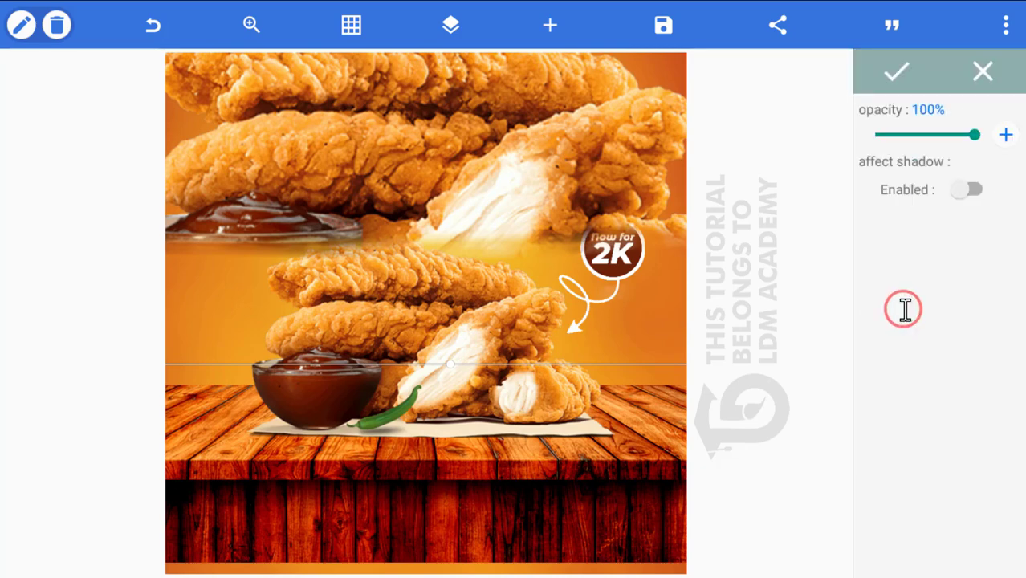
drag(979, 135, 889, 161)
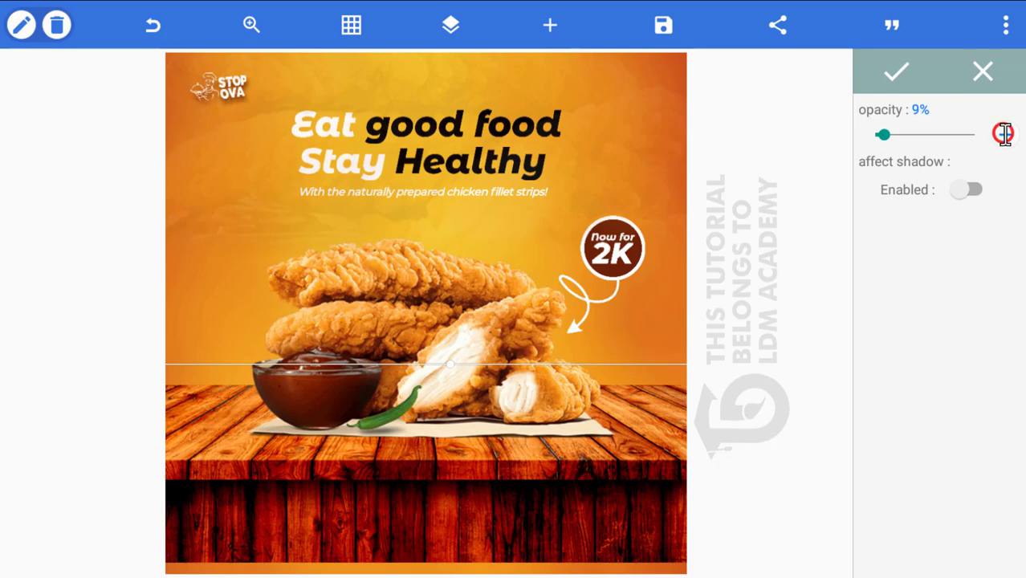
click(1003, 133)
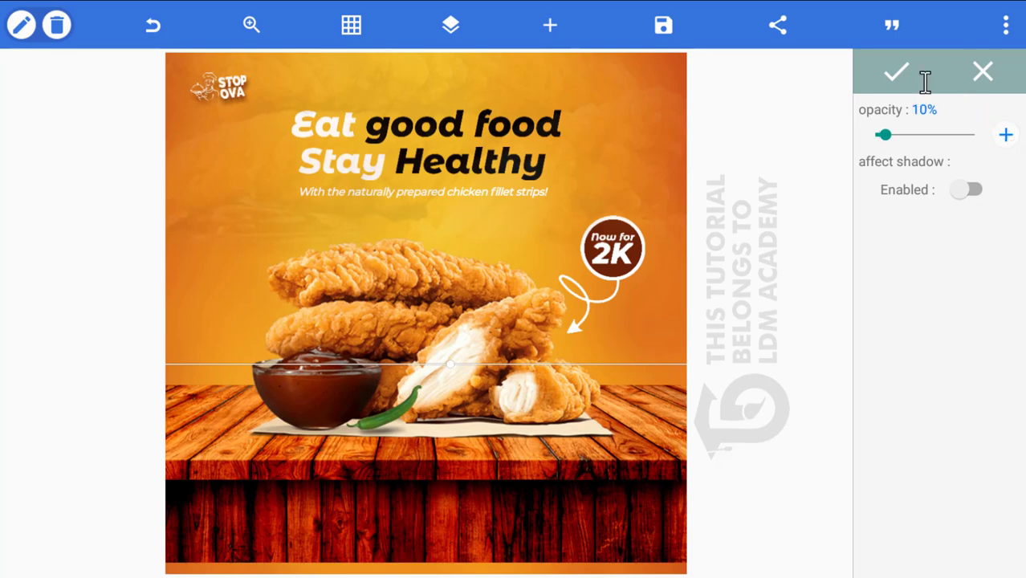
click(897, 73)
Reposition the faded chicken copy as a background texture around the headline, shifted slightly down and to the right.
click(664, 144)
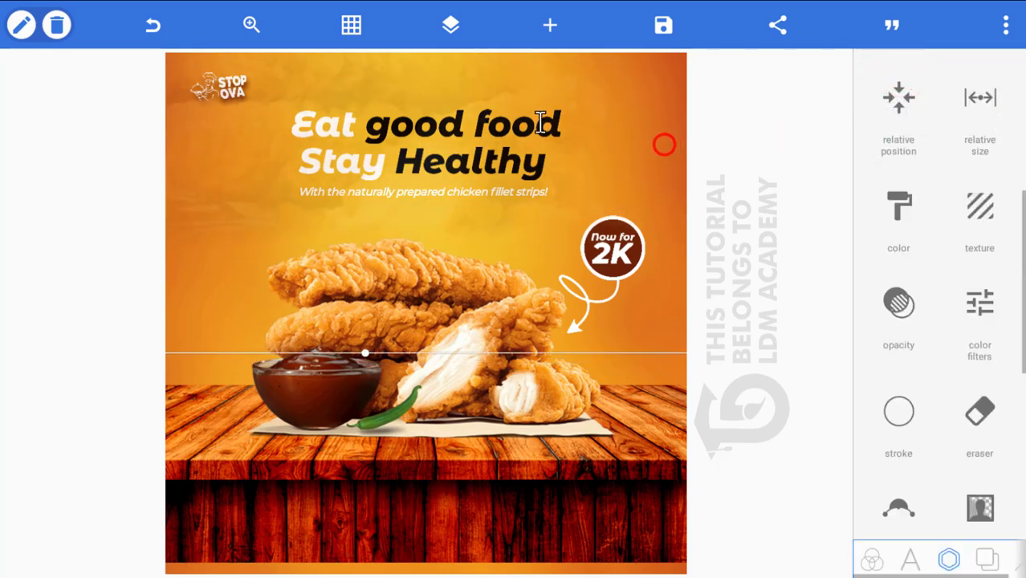
drag(581, 324, 686, 393)
click(296, 90)
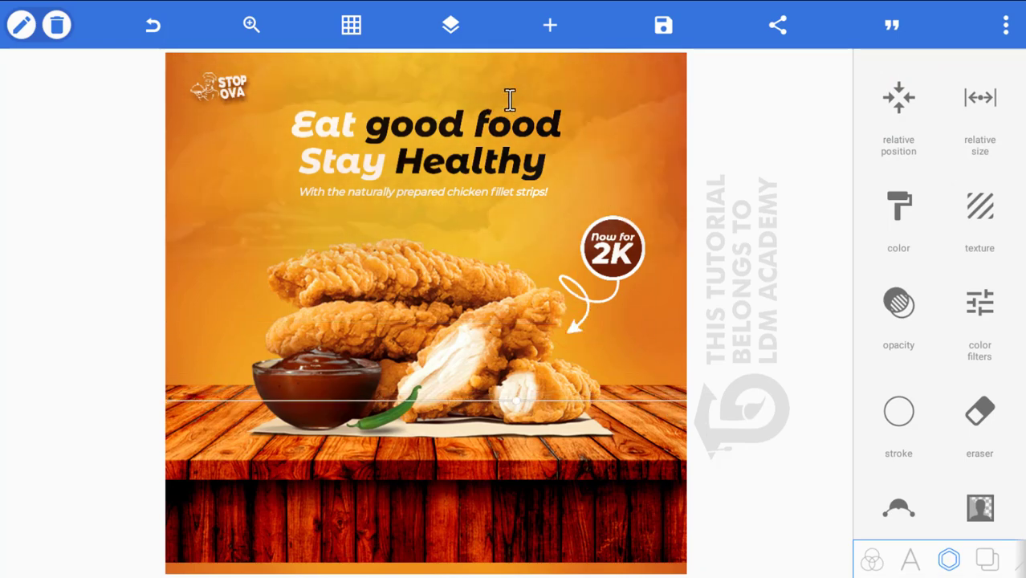
drag(514, 399, 504, 397)
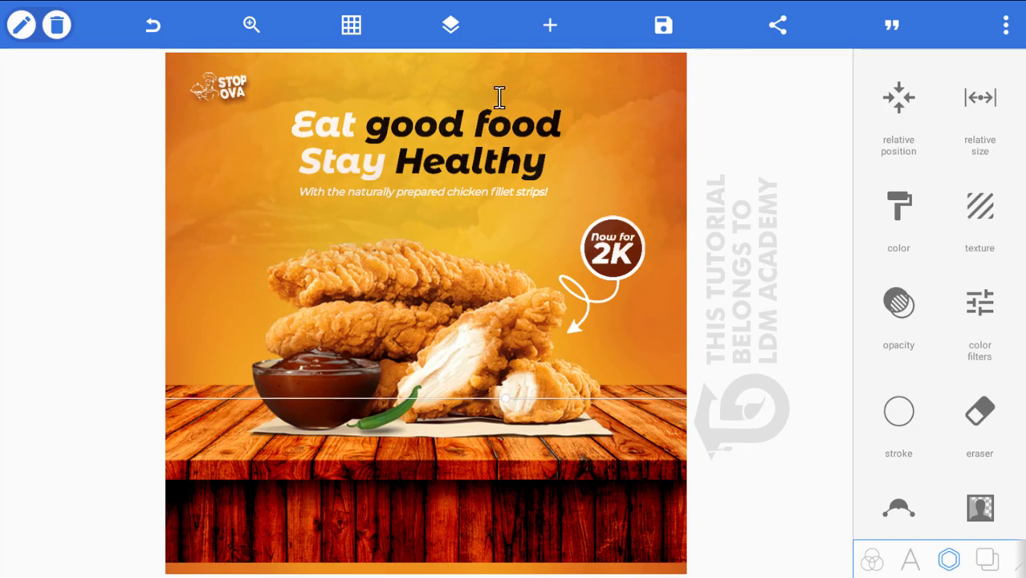
mouse_move(499, 97)
mouse_down()
mouse_move(432, 118)
mouse_move(464, 97)
mouse_up()
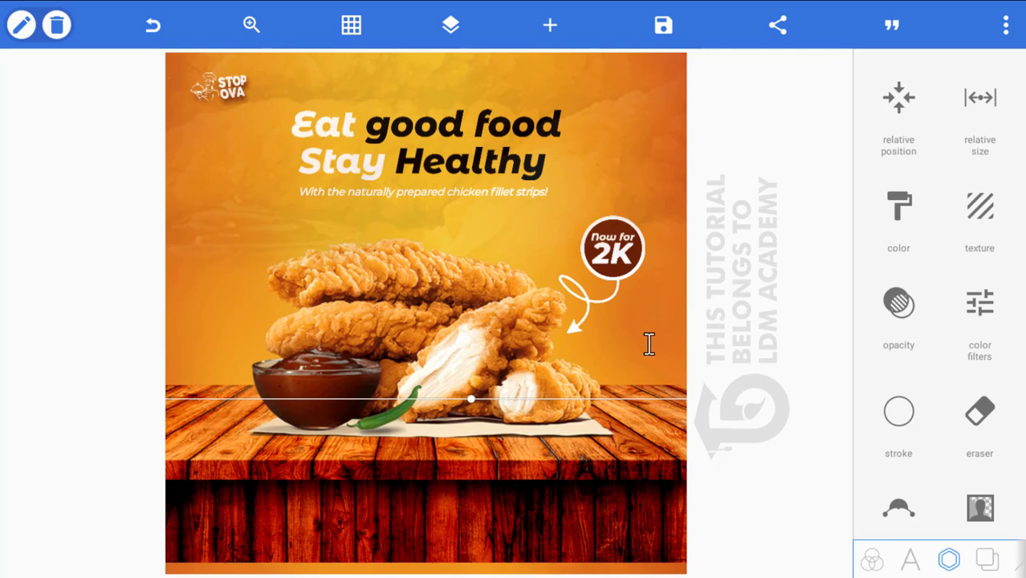
drag(649, 343, 652, 366)
drag(492, 397, 435, 367)
mouse_move(224, 192)
mouse_down()
mouse_move(511, 206)
mouse_move(668, 197)
mouse_move(642, 201)
mouse_up()
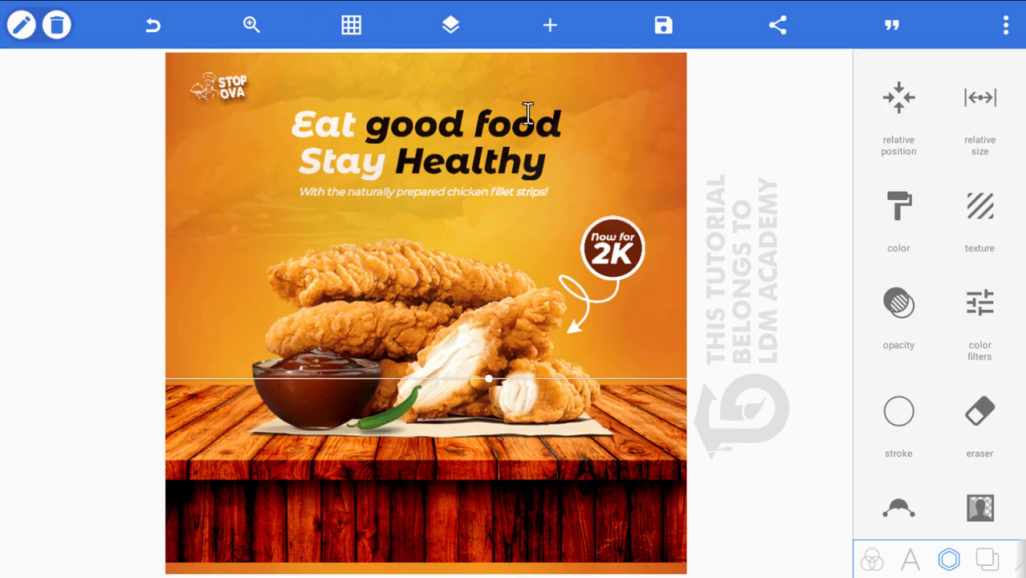
Move the faded chicken copy's layer below the original chicken strips and above the wooden table.
click(450, 25)
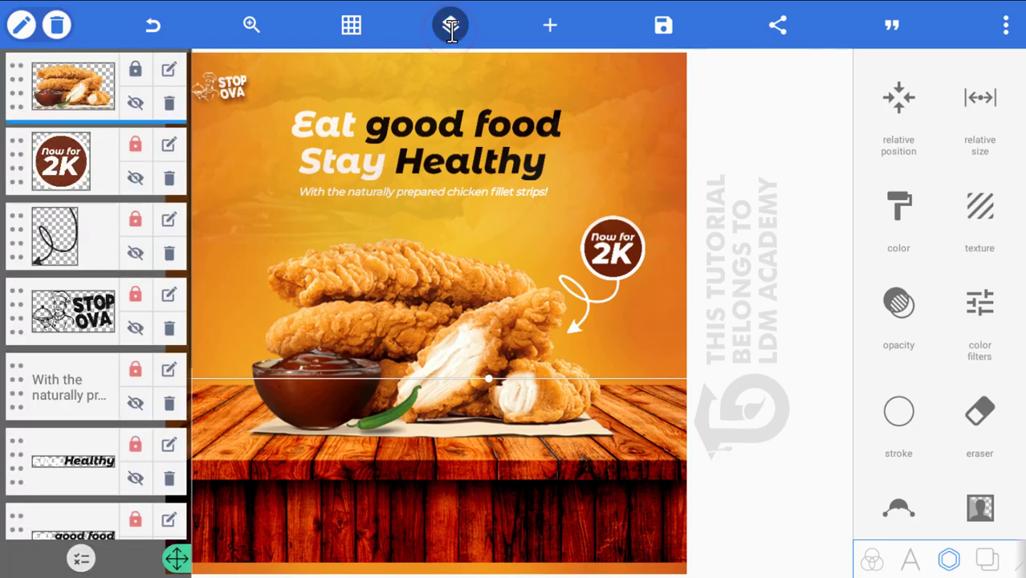
mouse_move(24, 91)
mouse_down()
mouse_move(11, 92)
mouse_move(7, 553)
mouse_move(14, 491)
mouse_move(29, 526)
mouse_move(27, 536)
mouse_move(24, 432)
mouse_move(24, 450)
mouse_up()
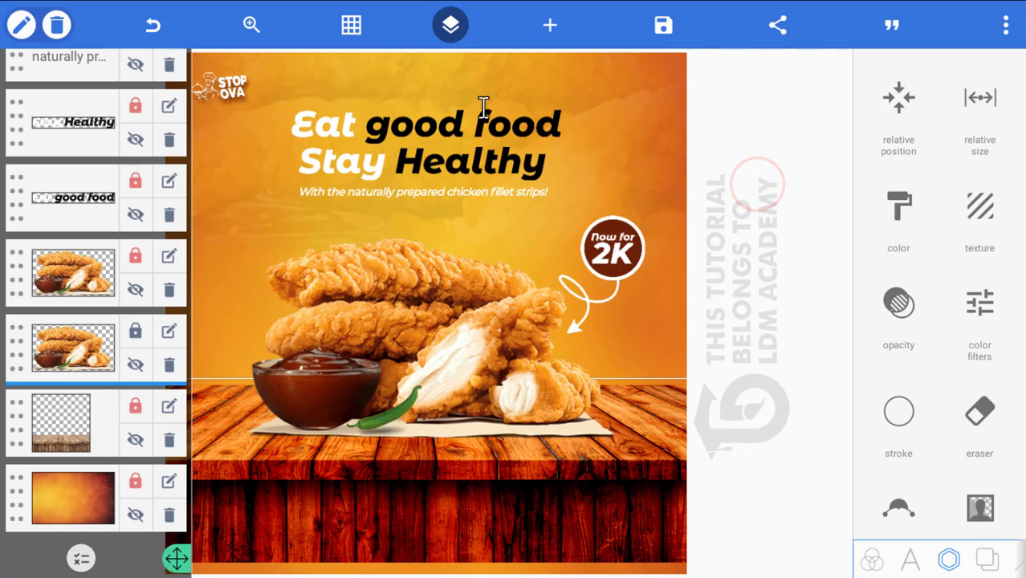
click(472, 29)
Import the blurred leaves image from the gallery uncropped, enlarge it to the canvas width and align it with the canvas.
click(549, 26)
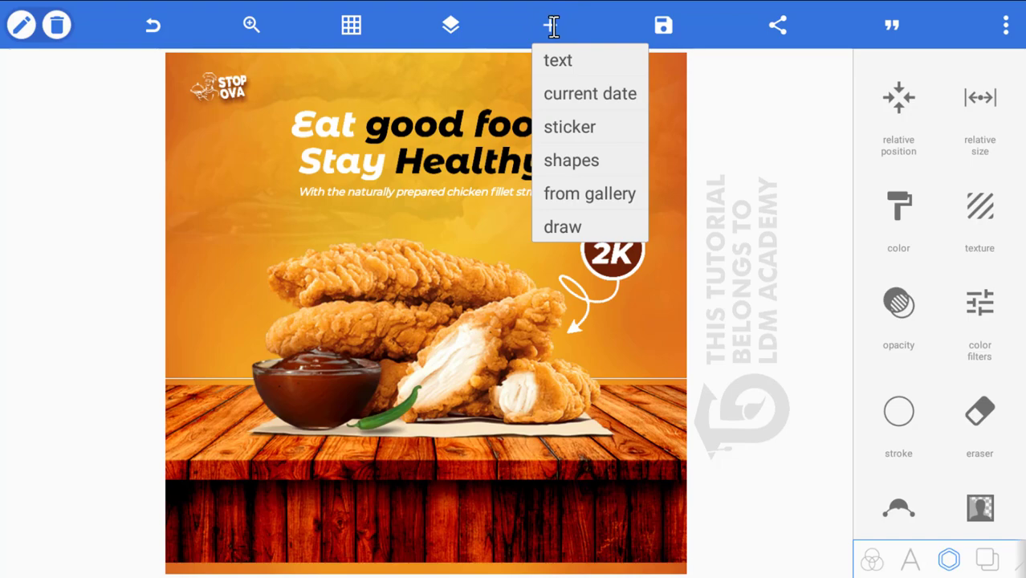
click(562, 194)
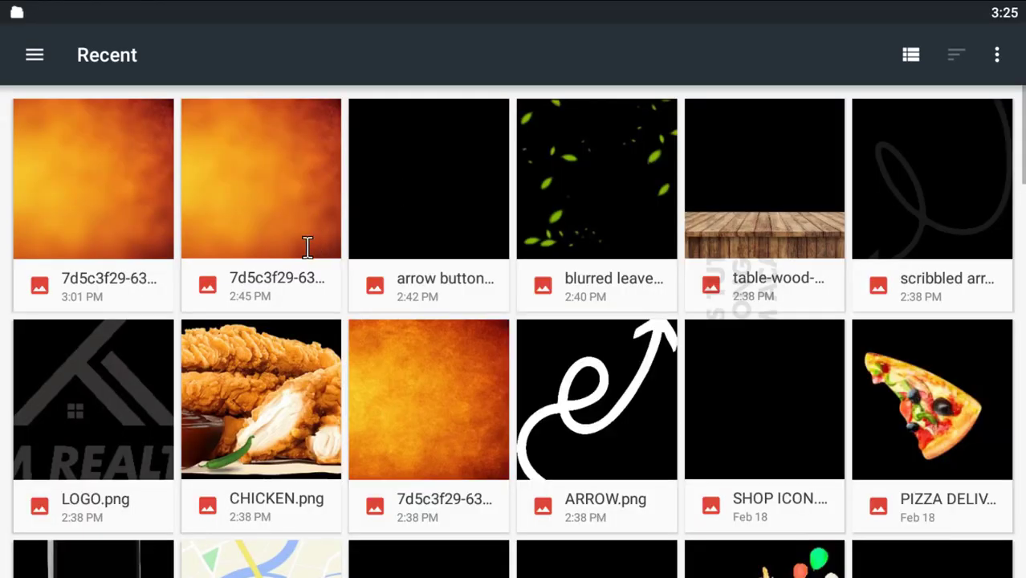
click(584, 184)
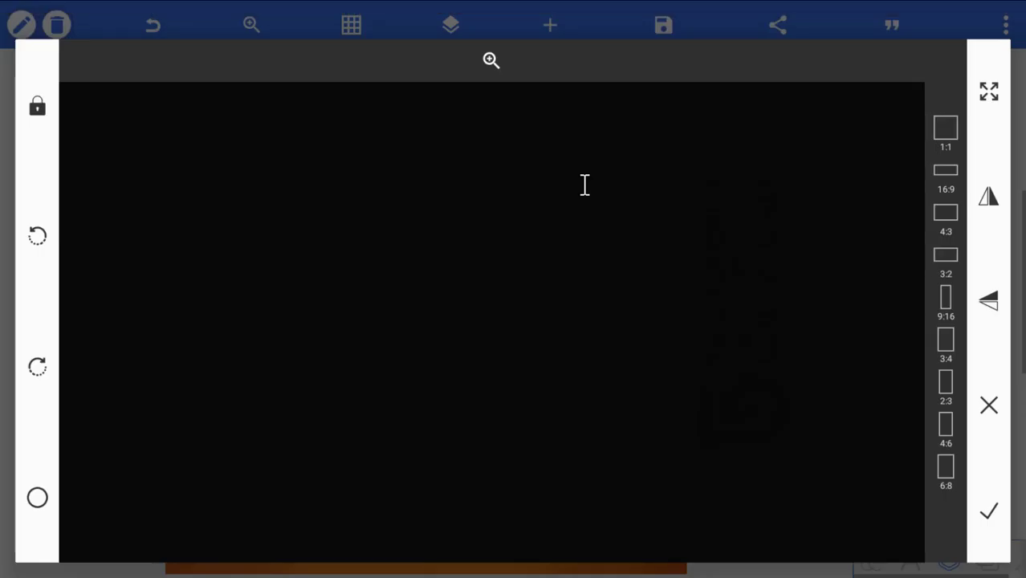
click(989, 491)
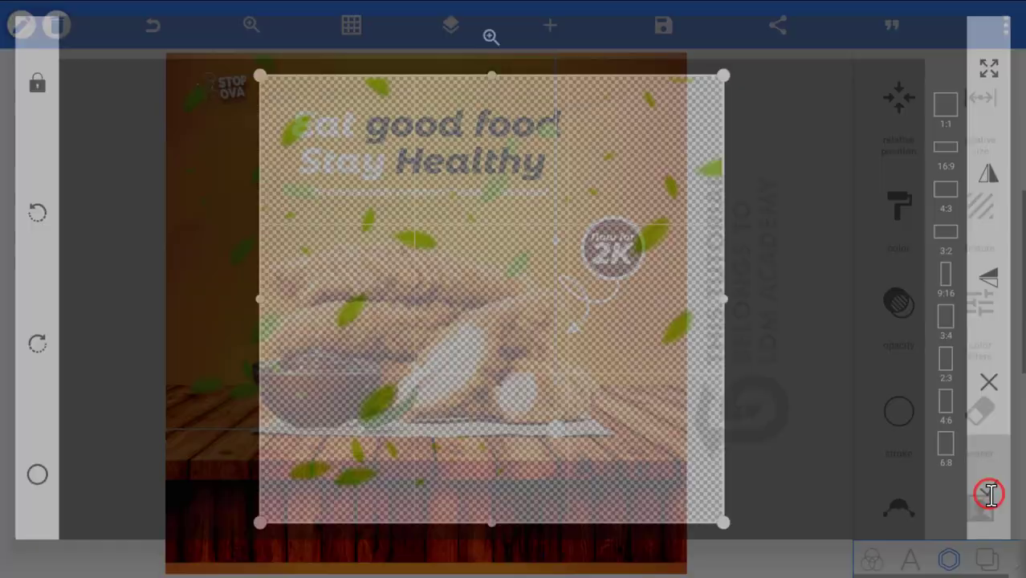
drag(564, 432, 688, 562)
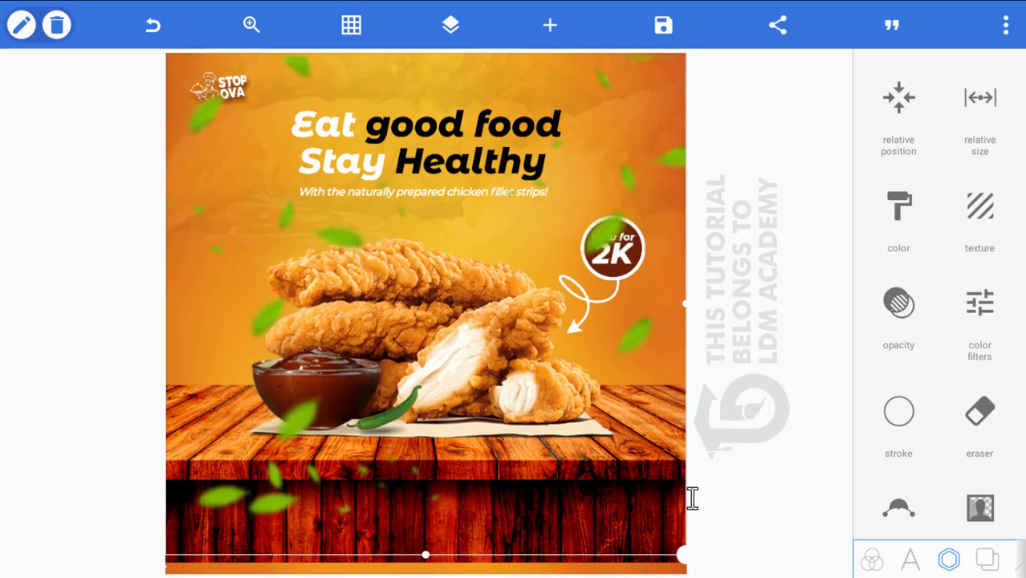
click(292, 437)
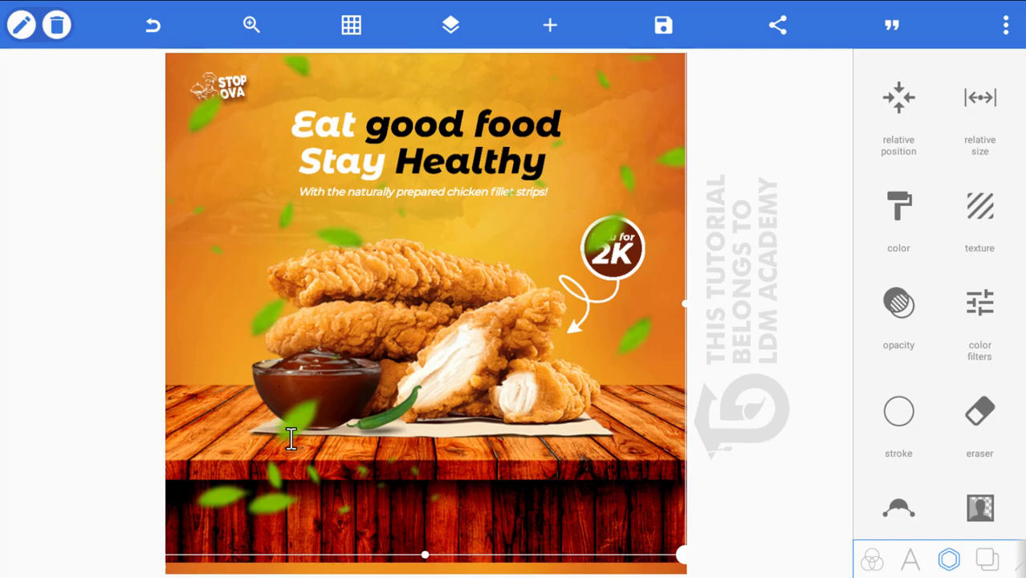
drag(292, 438, 292, 435)
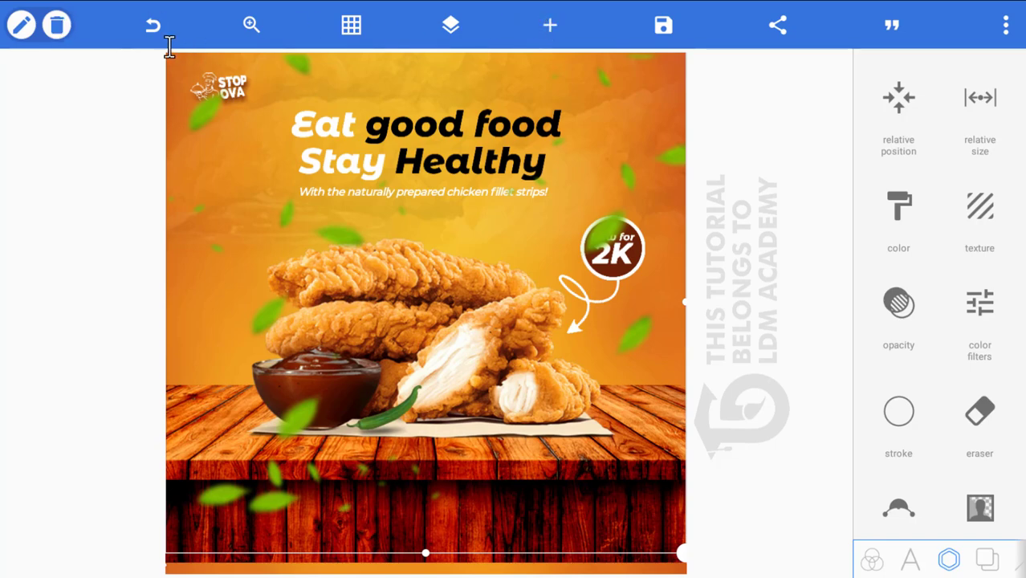
Move the "Now for 2K" badge and the tagline layers above the blurred leaves layer.
click(450, 26)
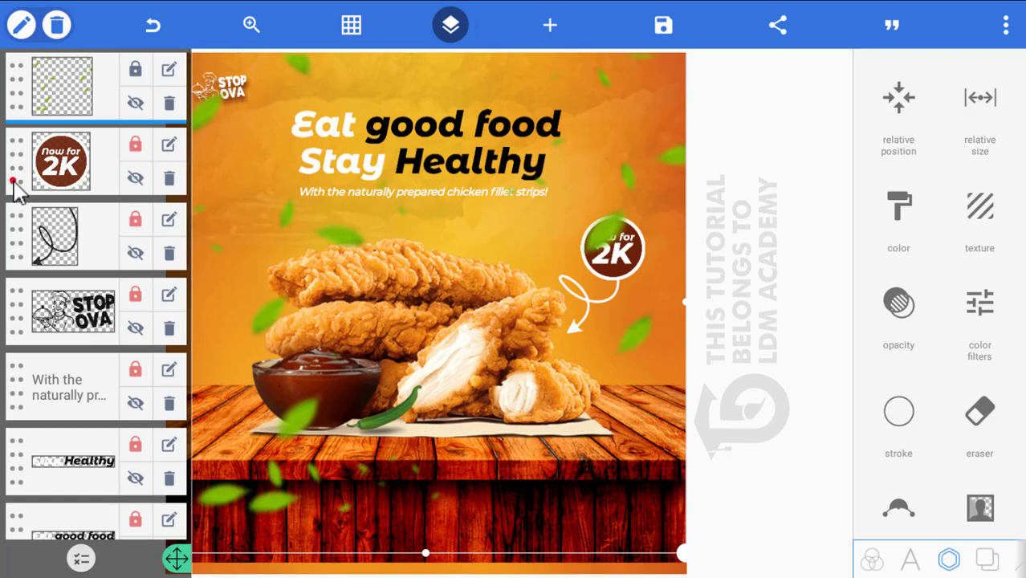
drag(14, 184, 13, 46)
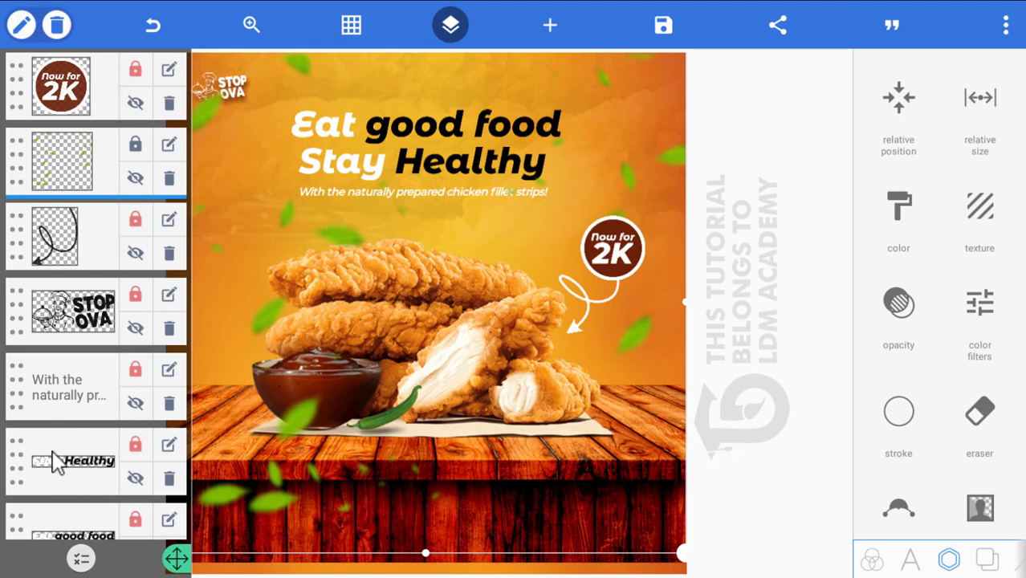
drag(19, 408, 8, 32)
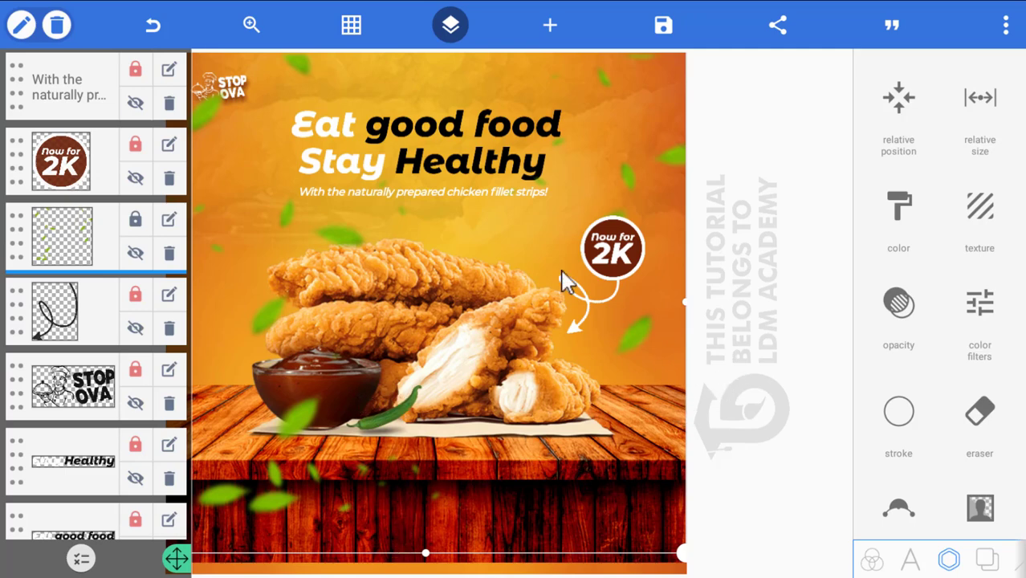
click(450, 25)
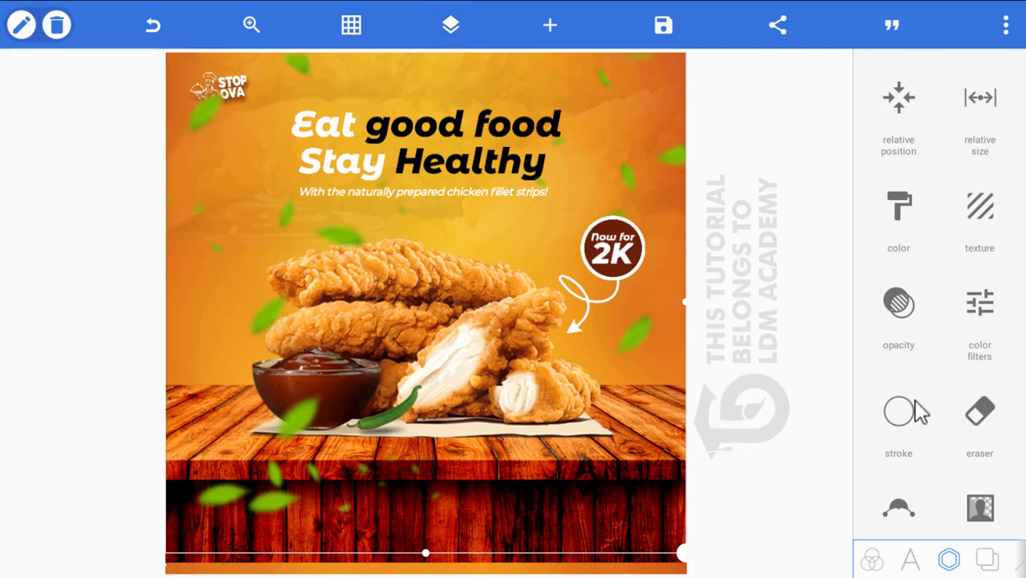
Add a white rectangle, widen it beyond the canvas width and position it as a footer band below the wooden table.
click(550, 26)
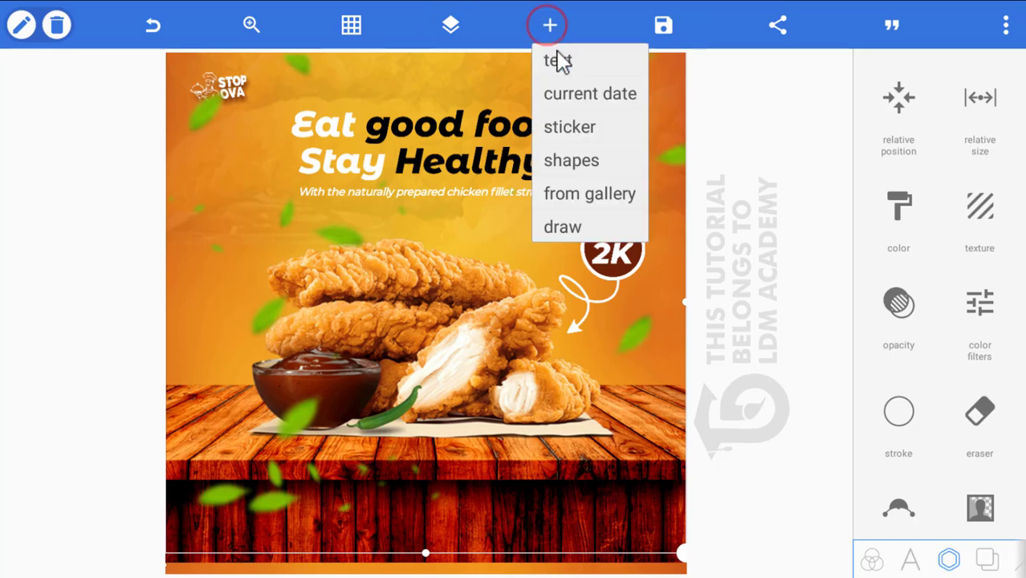
click(585, 168)
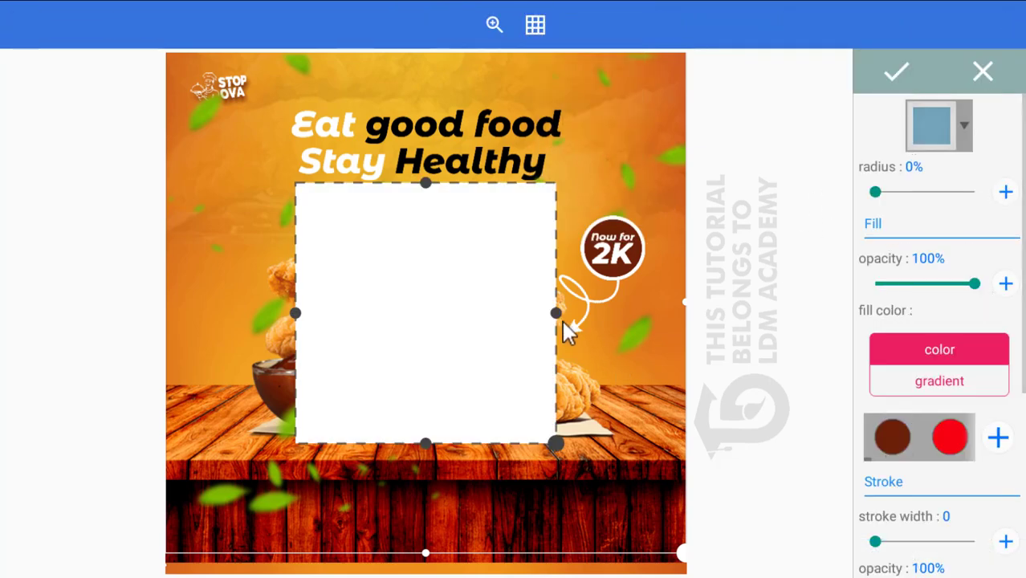
drag(556, 313, 830, 330)
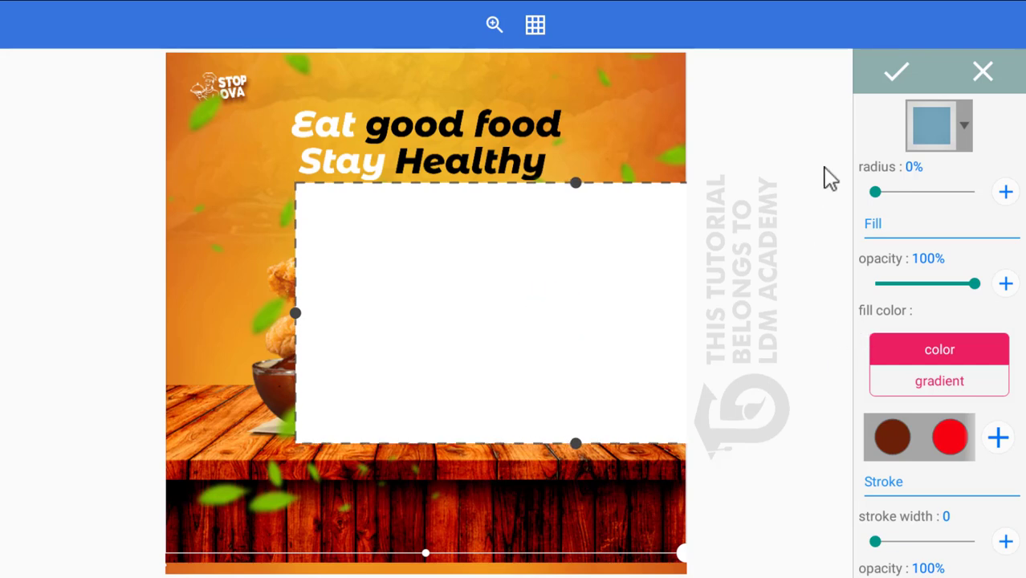
click(894, 74)
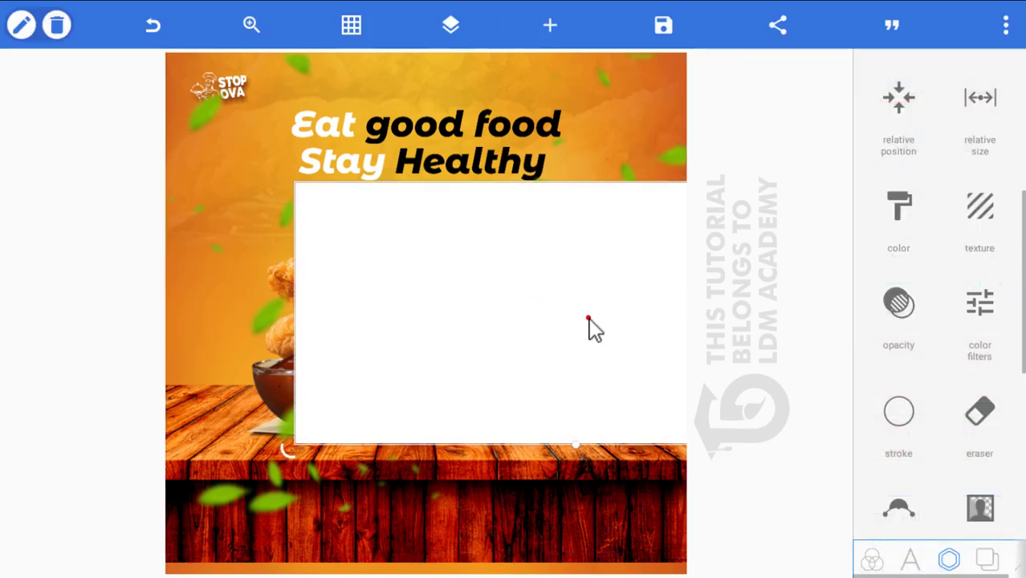
drag(588, 321, 458, 389)
drag(424, 443, 451, 240)
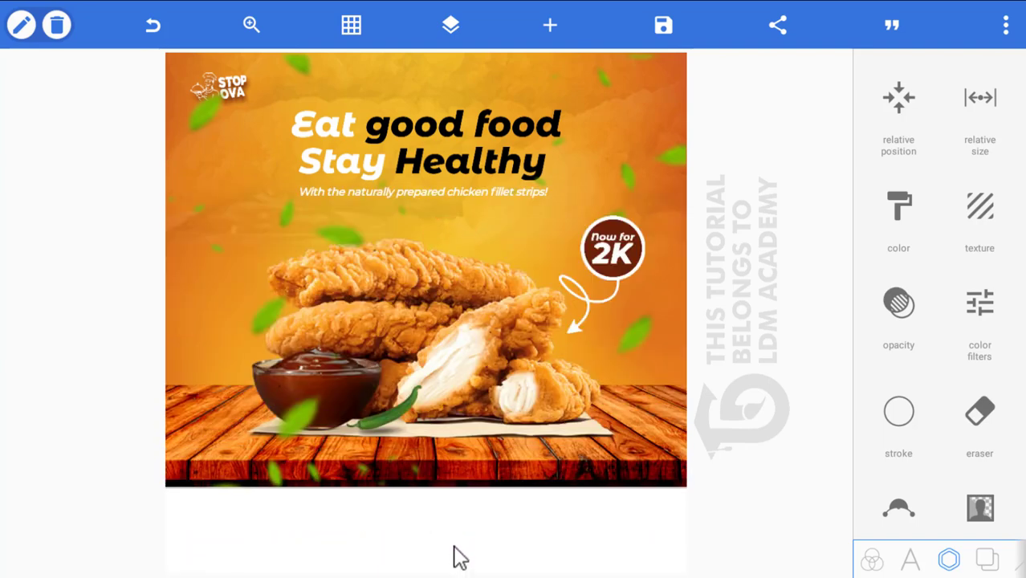
click(733, 388)
Switch to the TEXT file in Notepad, copy the lines "Dine in", "Takeaway" and "Home delivery", and return to the flyer.
click(392, 575)
click(291, 163)
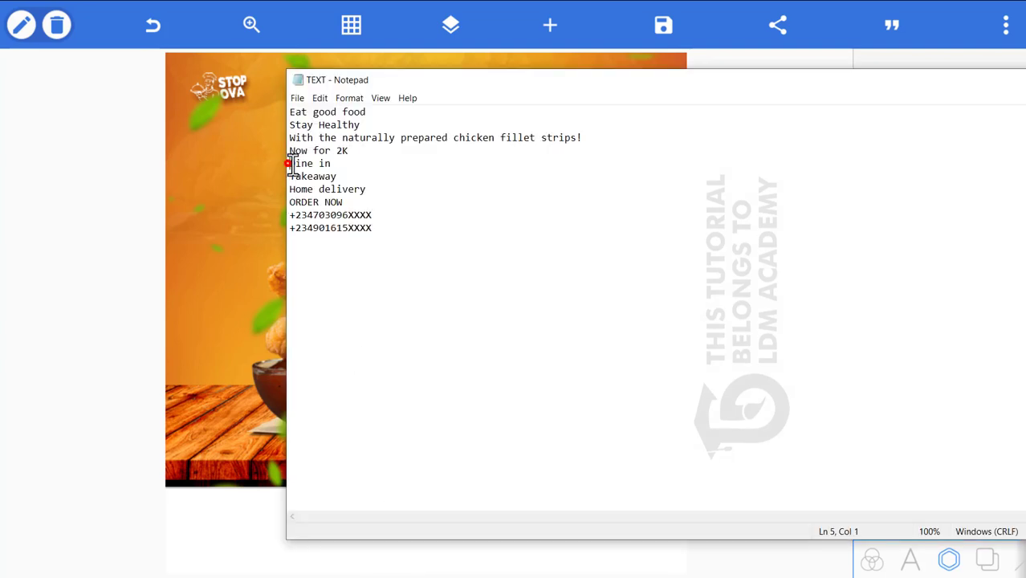
drag(291, 163, 374, 193)
key(ctrl+c)
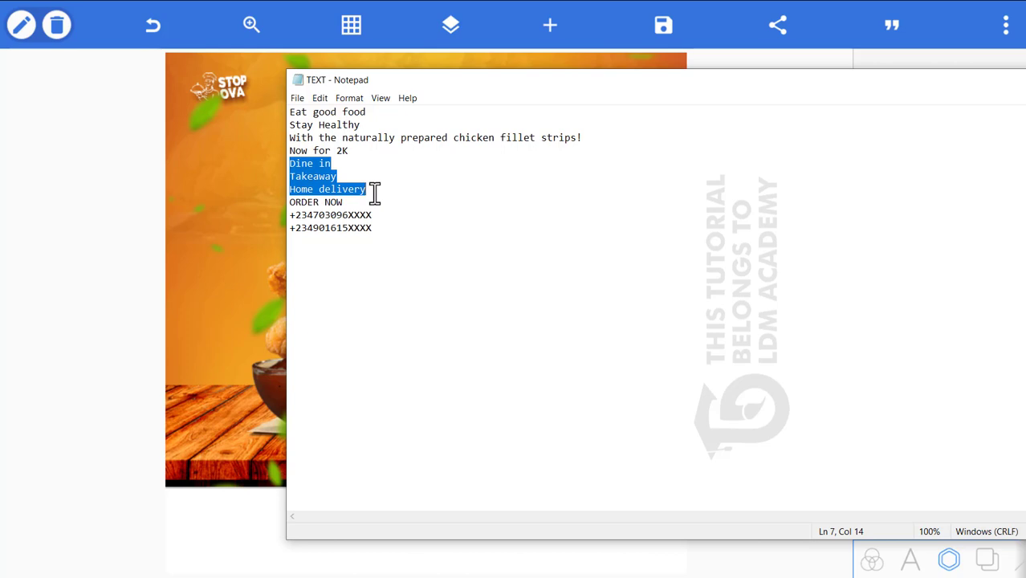
click(710, 57)
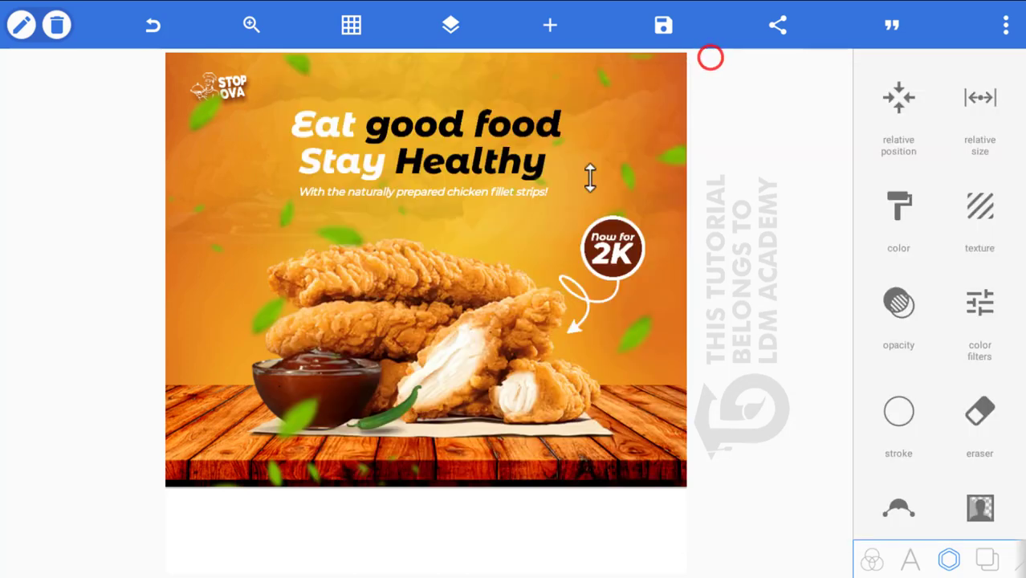
Add a text object over the lower part of the flyer and replace its content with the copied Dine in, Takeaway, Home delivery lines.
click(554, 24)
click(556, 60)
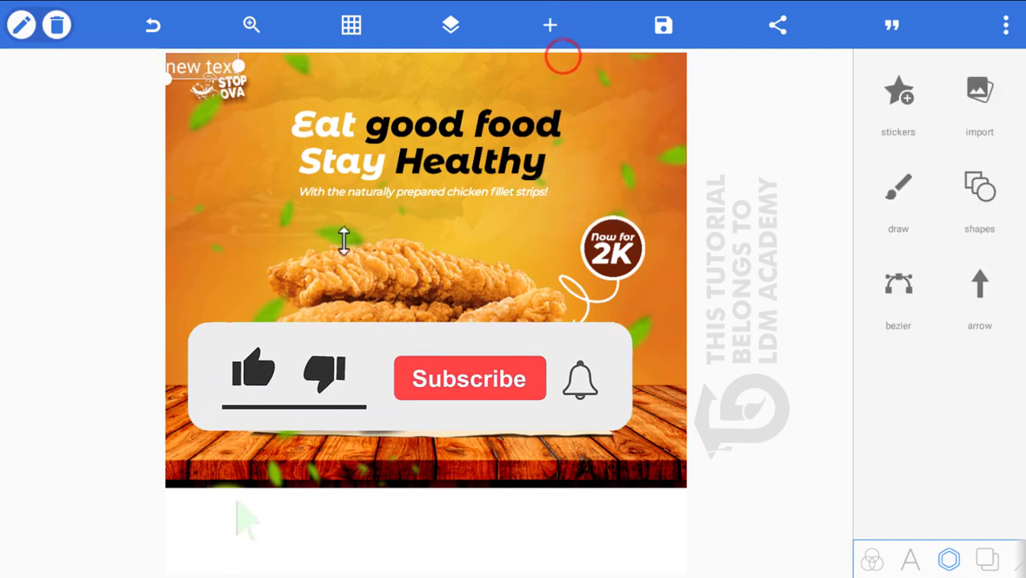
drag(218, 40, 333, 407)
double_click(319, 434)
key(ctrl+a)
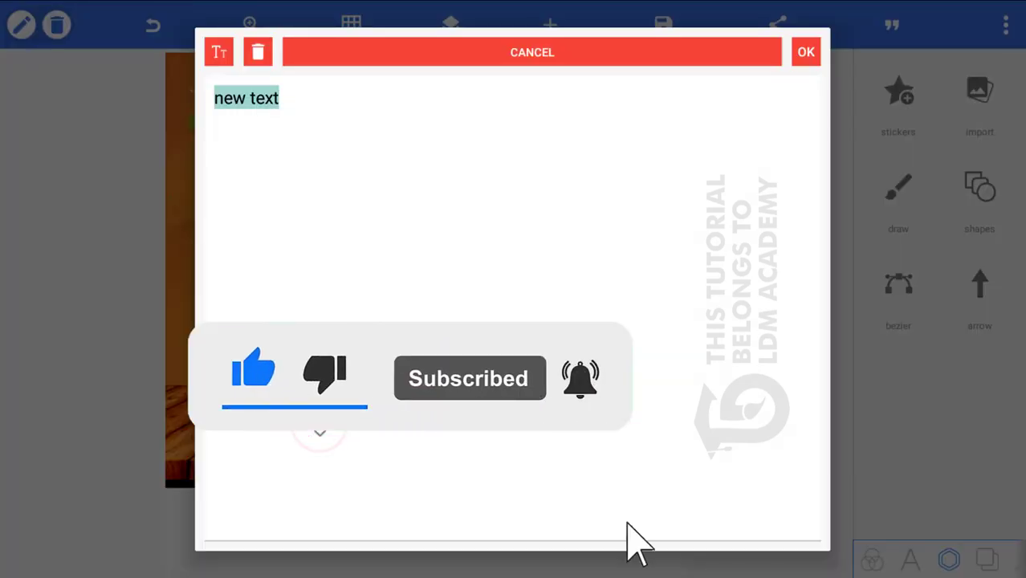
key(ctrl+v)
click(806, 52)
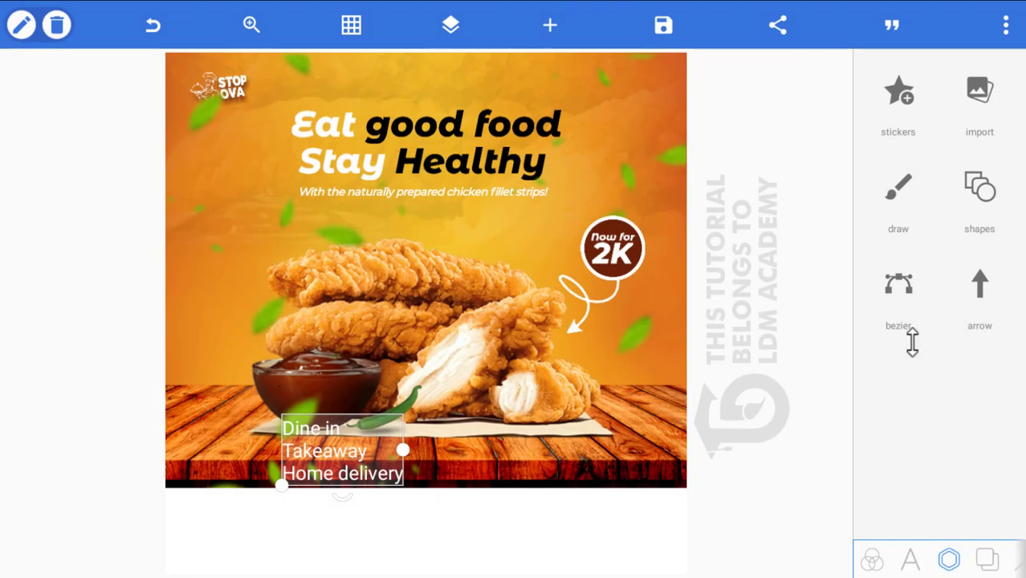
Color the Dine in, Takeaway, Home delivery text black.
click(909, 560)
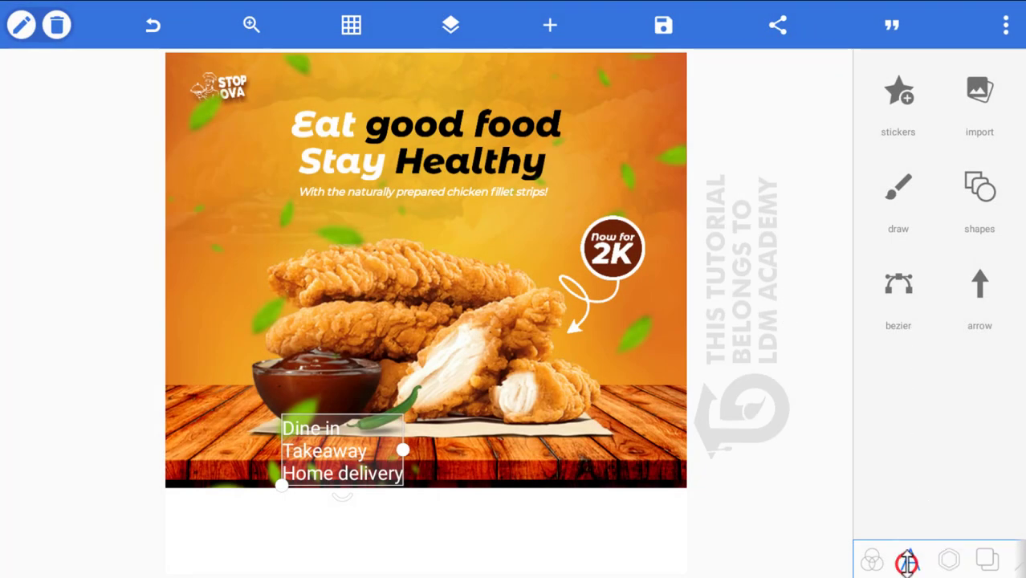
scroll(915, 350, down, 3)
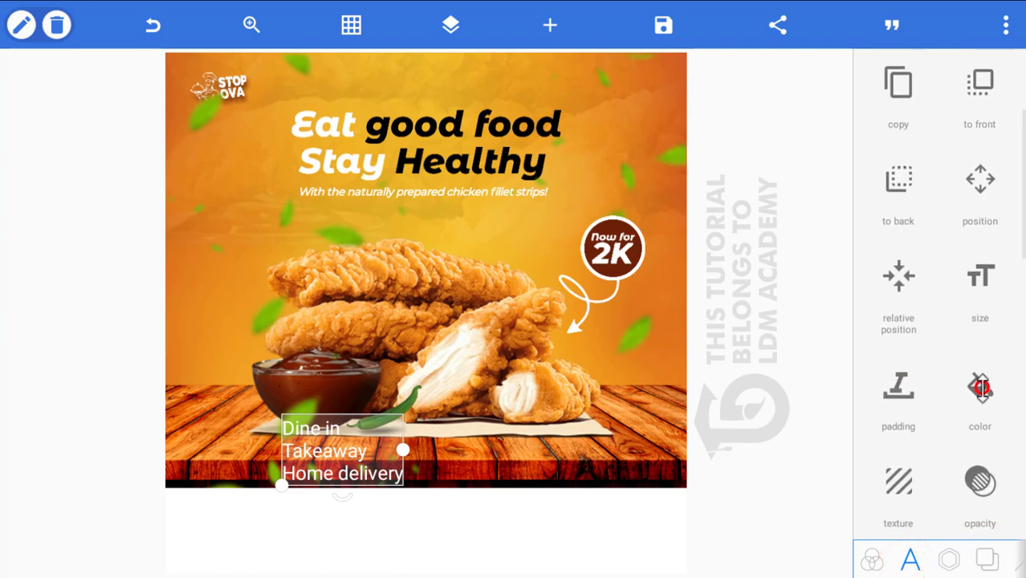
click(980, 389)
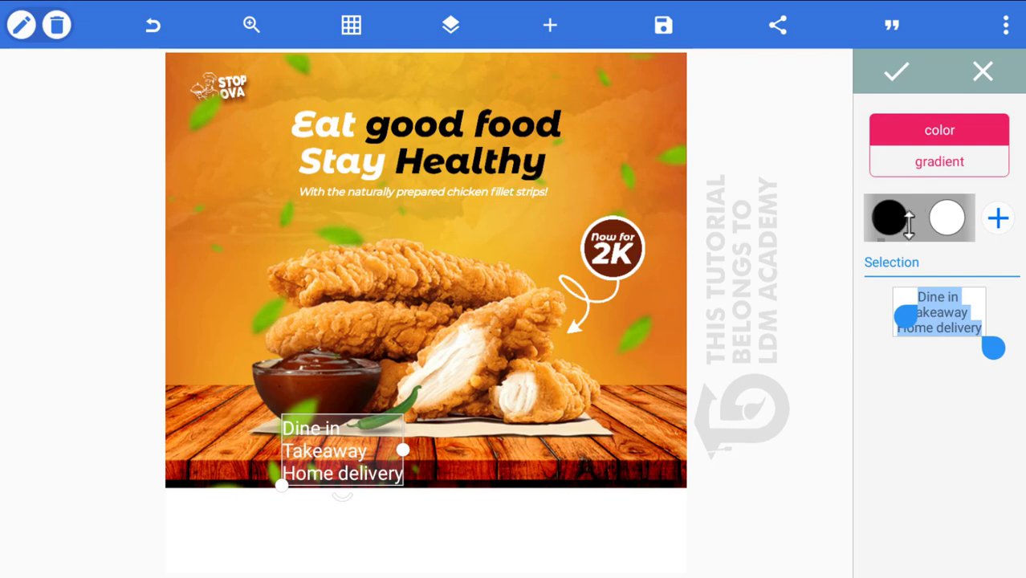
click(897, 220)
click(897, 71)
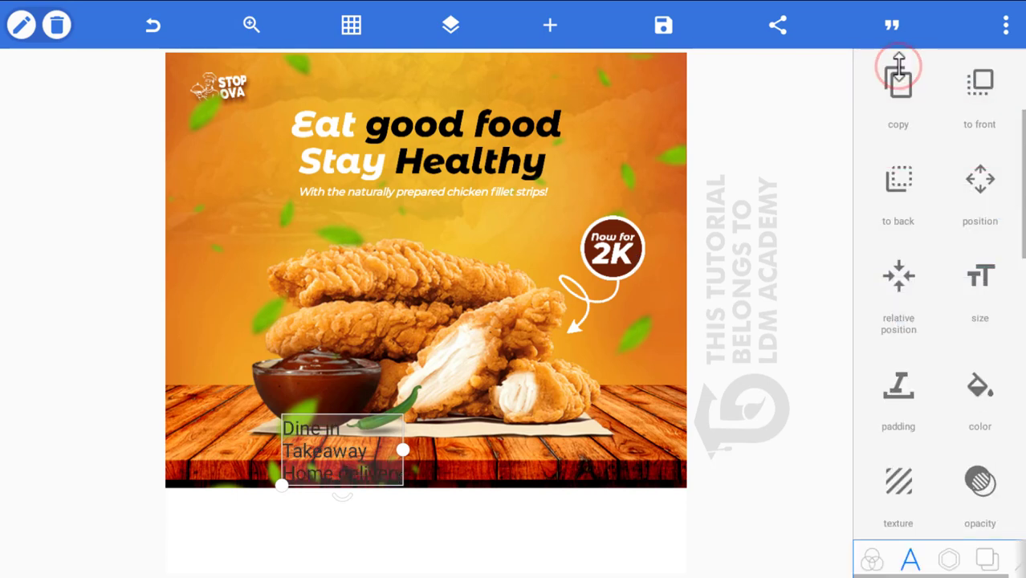
Set the font of the three service lines to Montserrat-SemiBold from the custom fonts.
scroll(955, 337, down, 3)
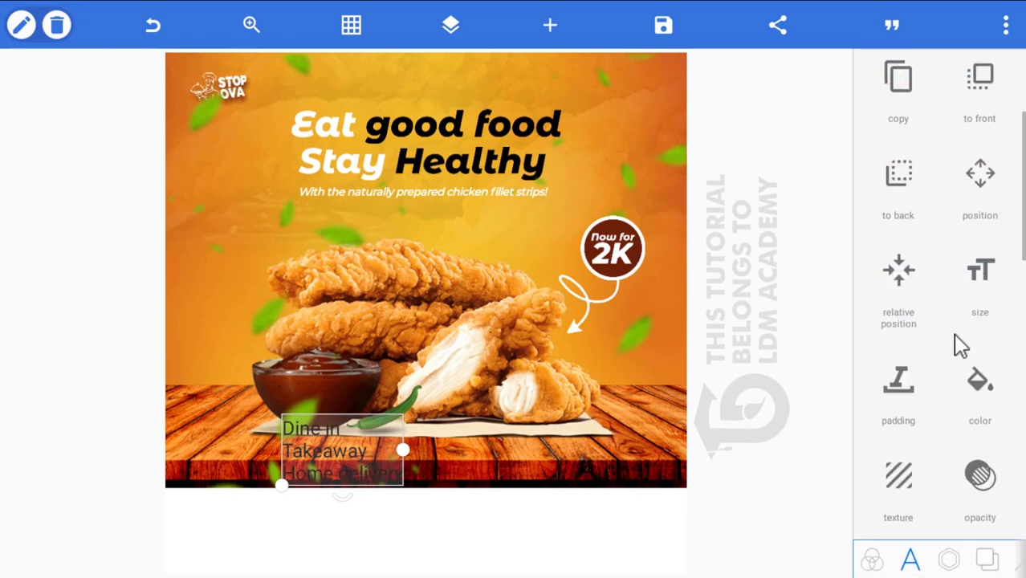
click(899, 441)
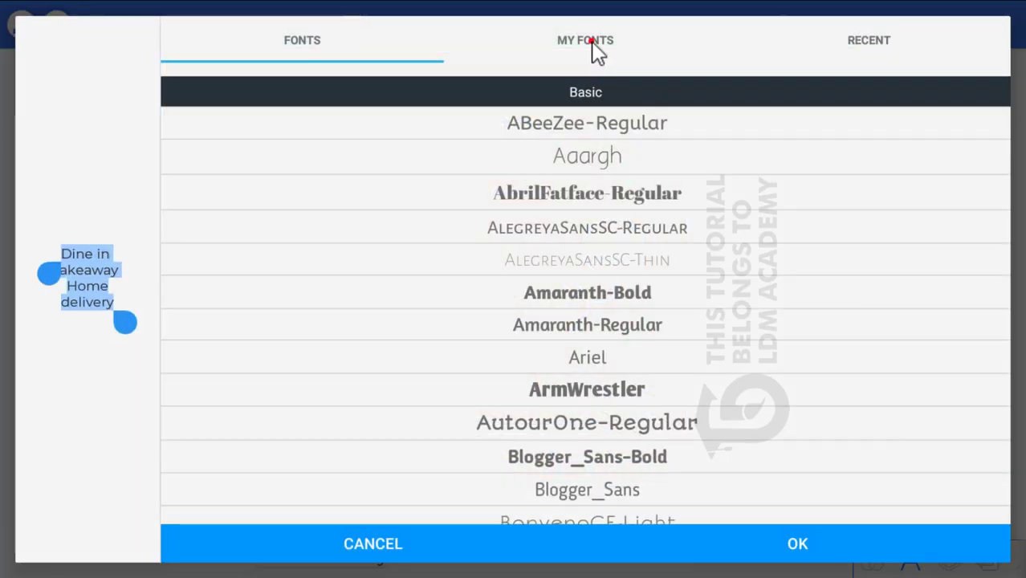
click(587, 40)
click(525, 100)
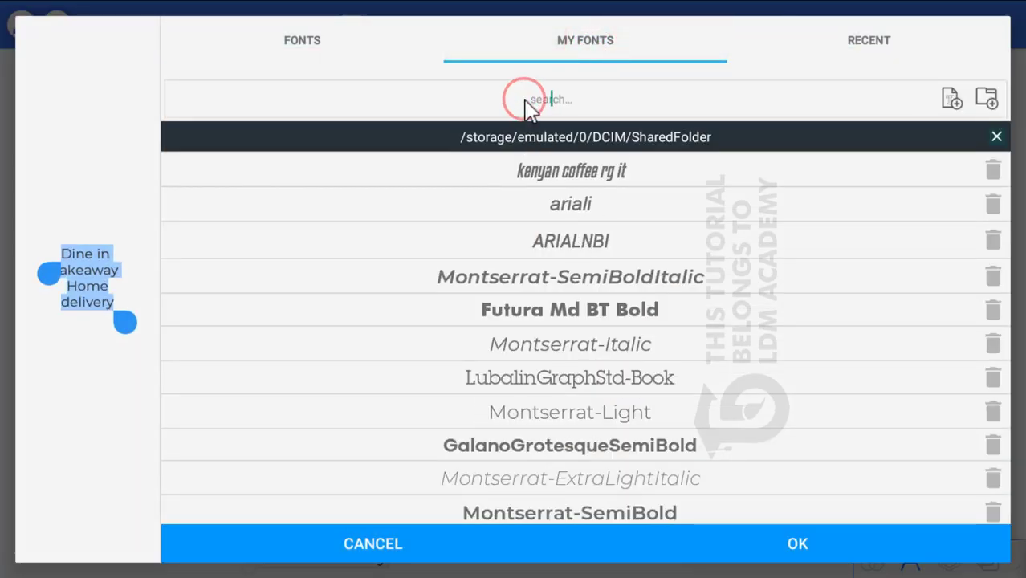
text(MON)
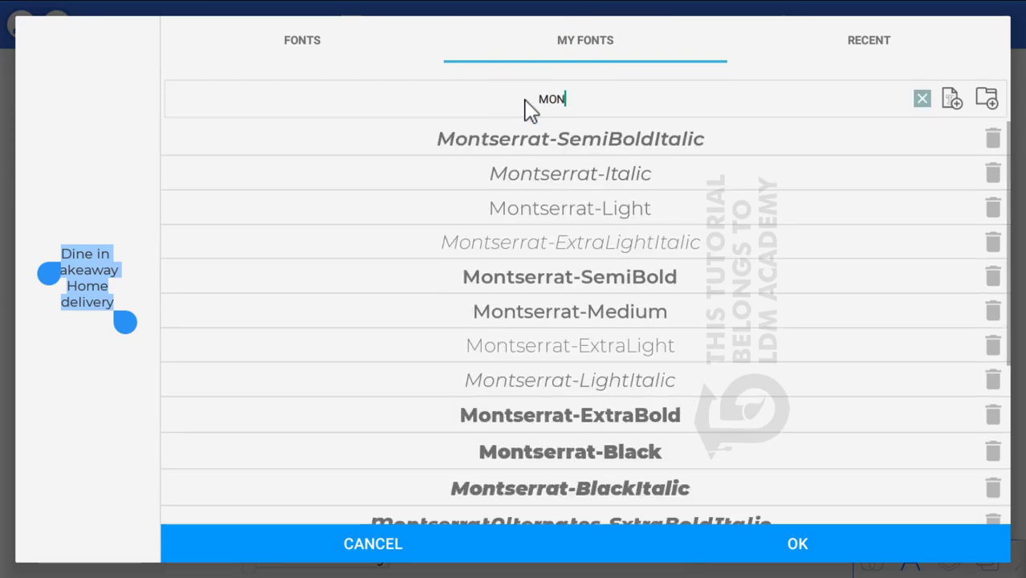
scroll(639, 371, down, 3)
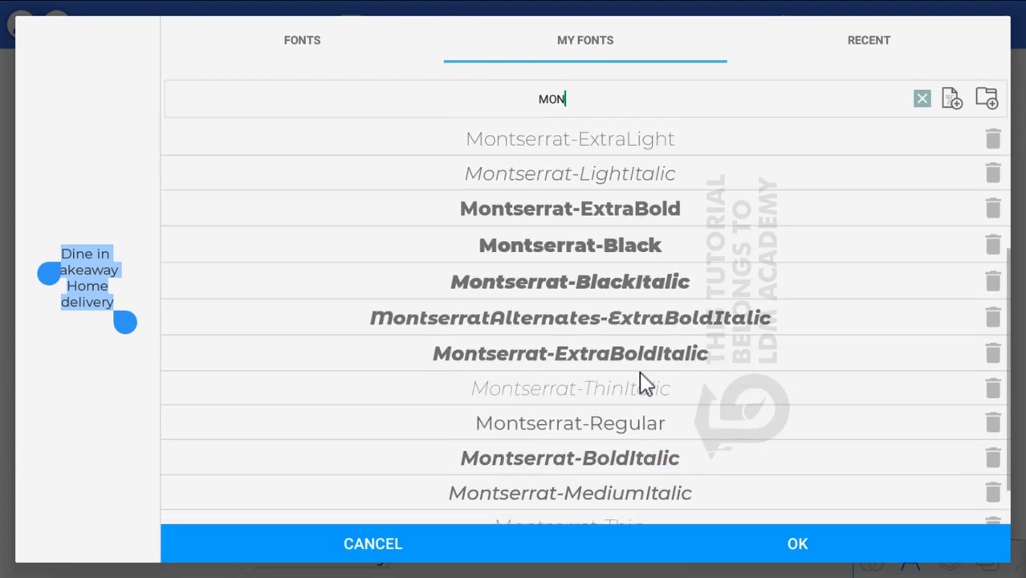
scroll(639, 371, up, 3)
click(621, 250)
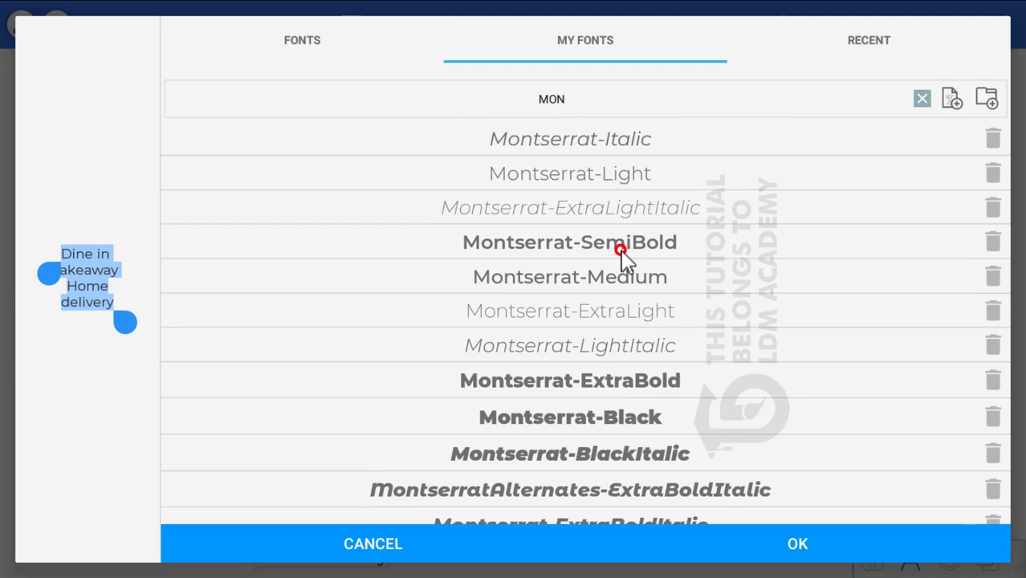
click(797, 548)
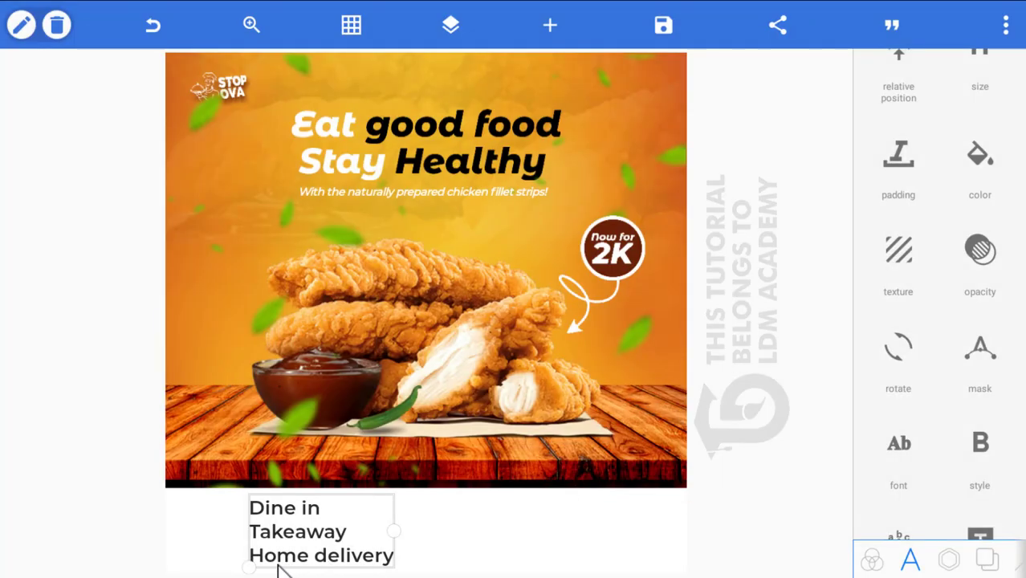
Enlarge the three service lines to about two thirds of the canvas width and place them over the chicken strips.
drag(268, 540, 280, 323)
drag(186, 416, 142, 446)
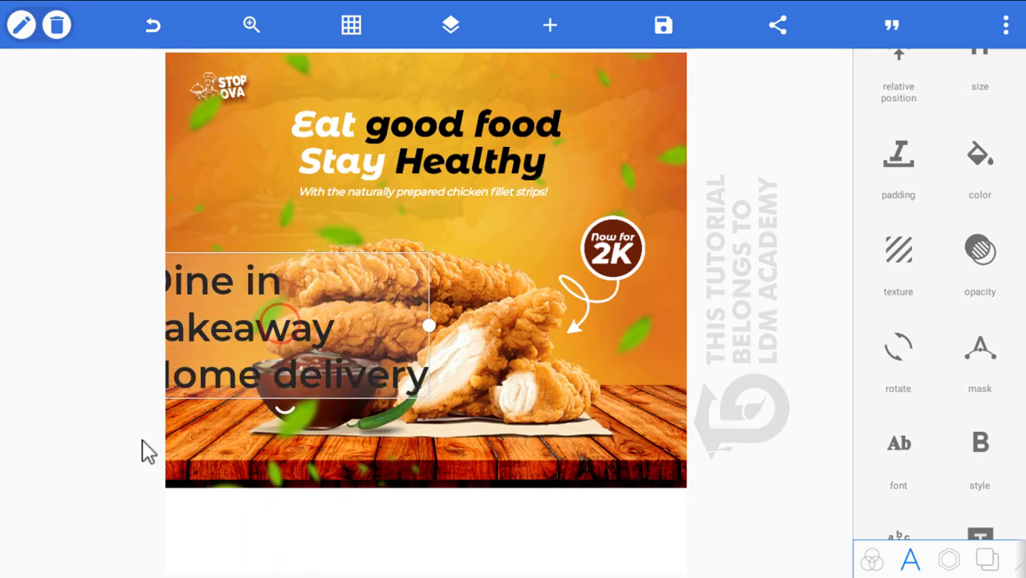
drag(344, 332, 479, 304)
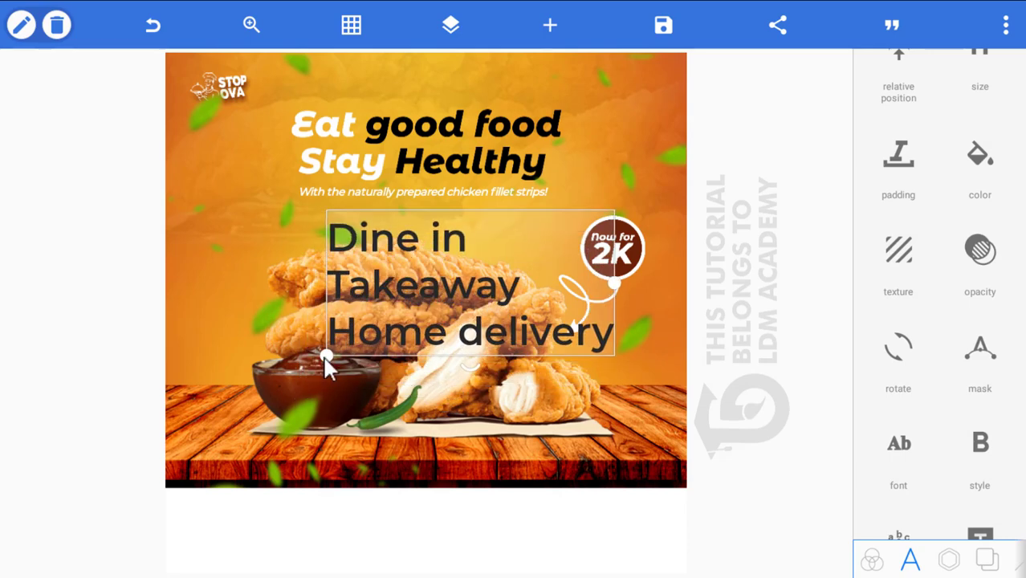
drag(325, 359, 268, 393)
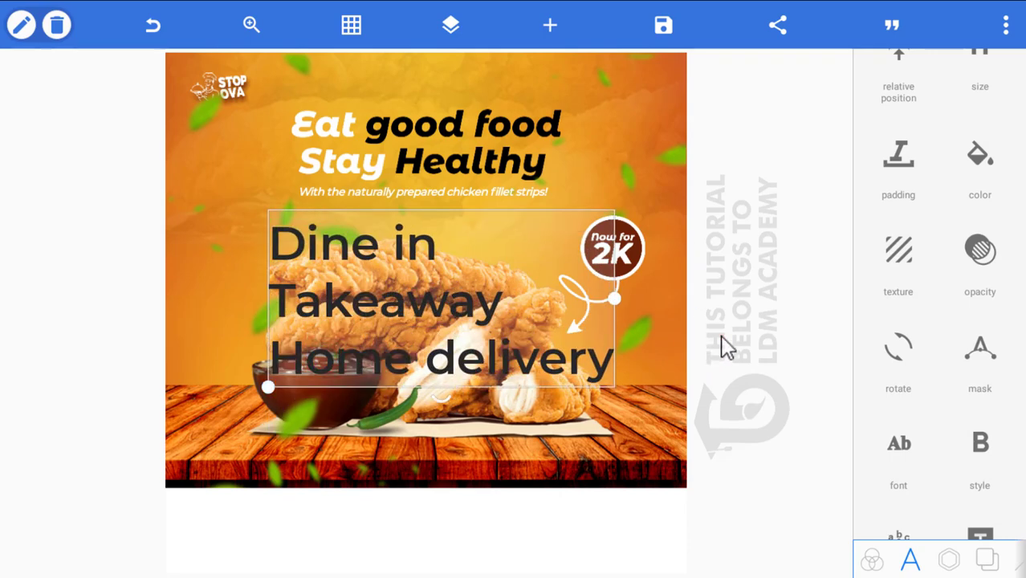
click(513, 193)
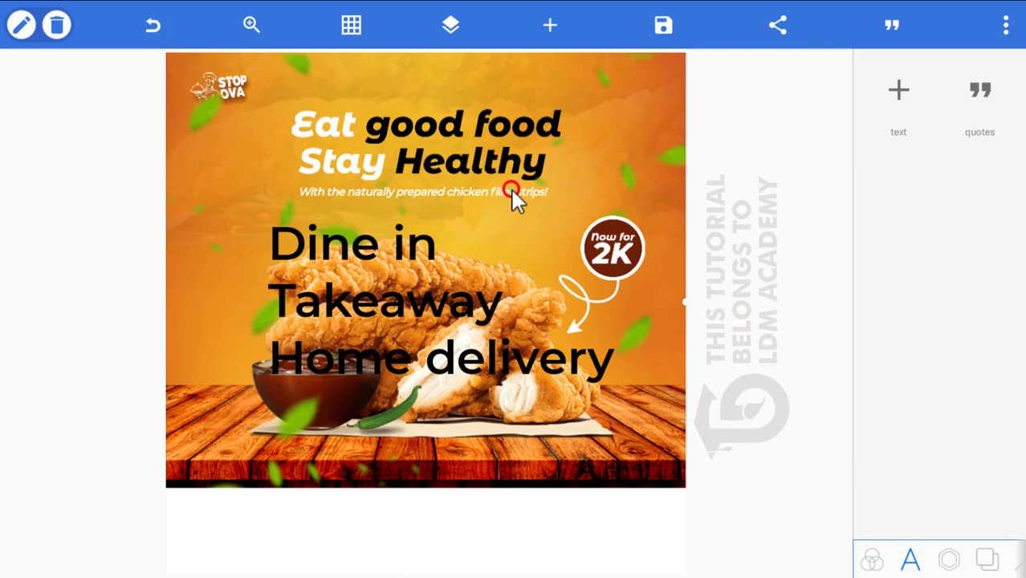
click(385, 300)
drag(387, 318, 411, 319)
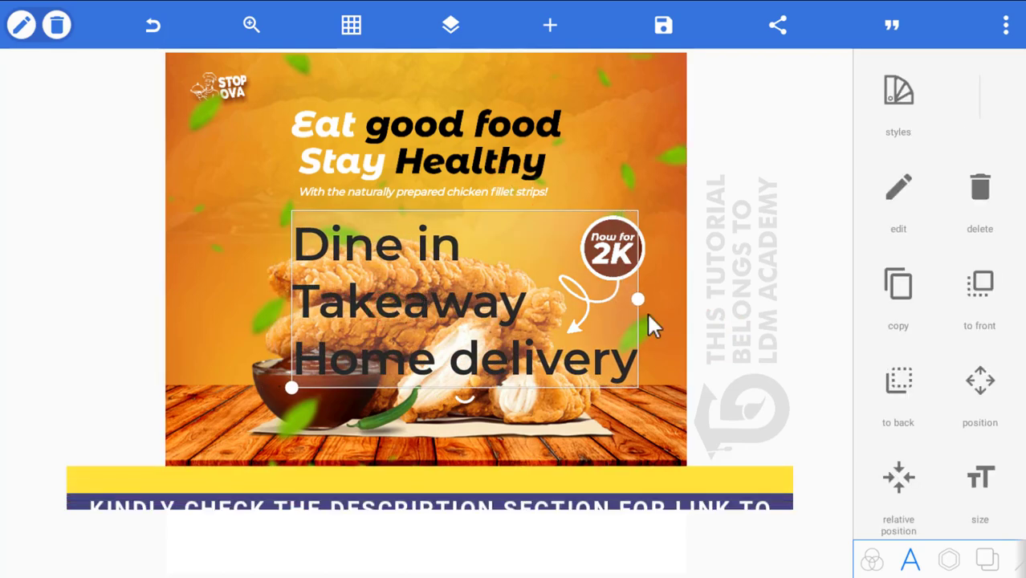
Add a square shape and shrink it to a small bullet just above the "Dine in" line.
click(552, 21)
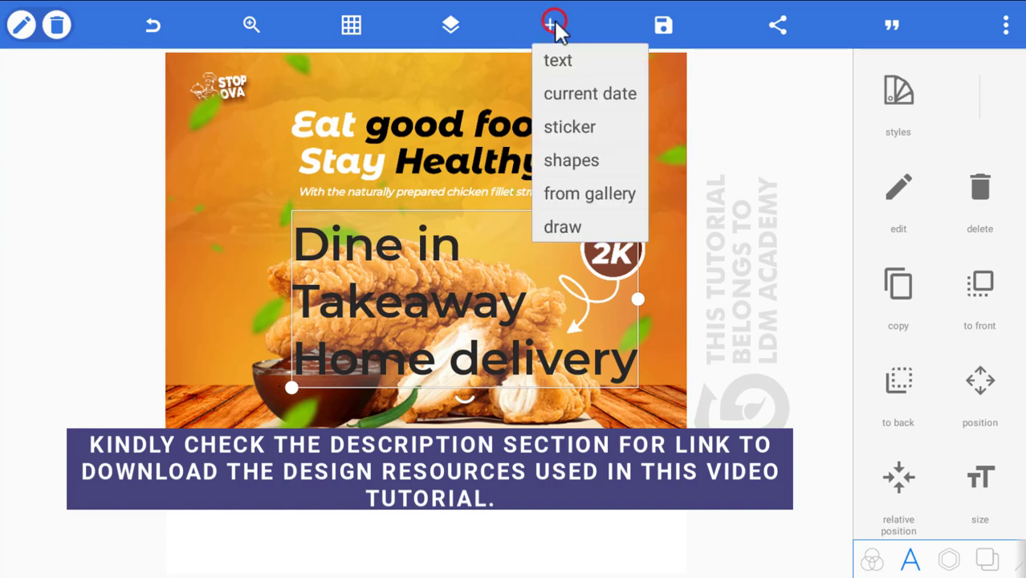
click(589, 160)
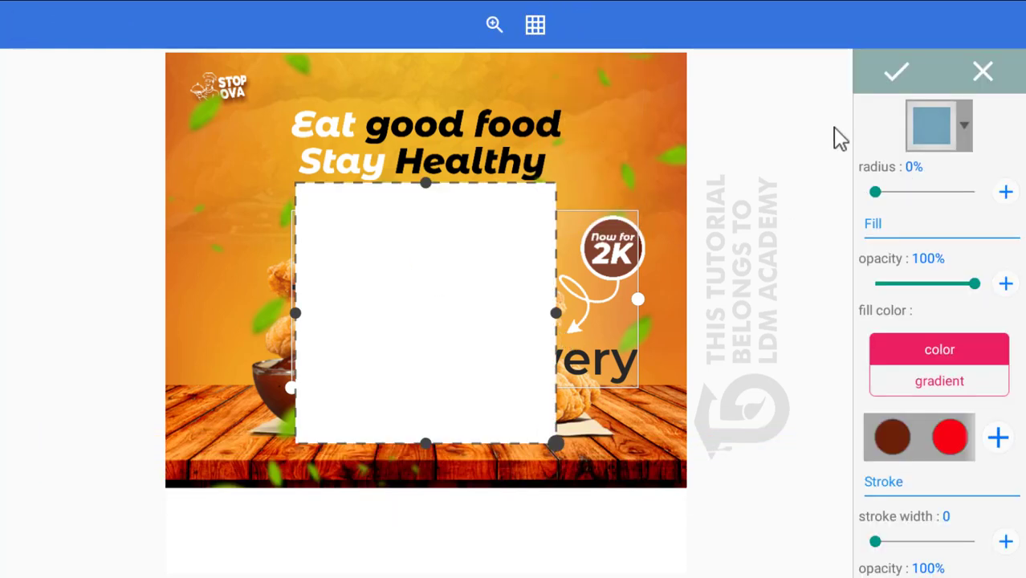
click(898, 74)
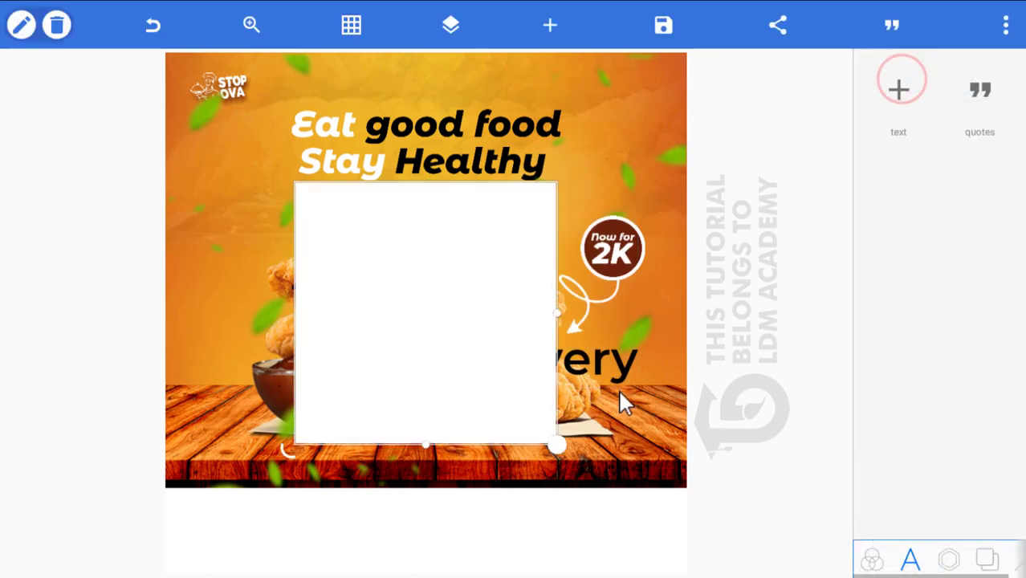
drag(560, 440, 451, 199)
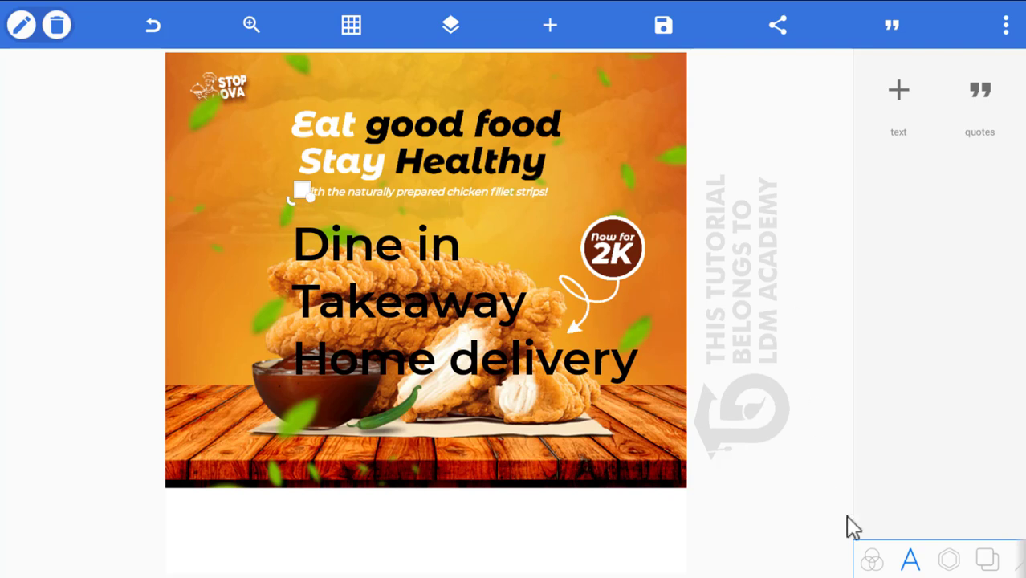
Enable the color overlay on the small bullet square and make it red.
click(948, 561)
scroll(935, 426, down, 4)
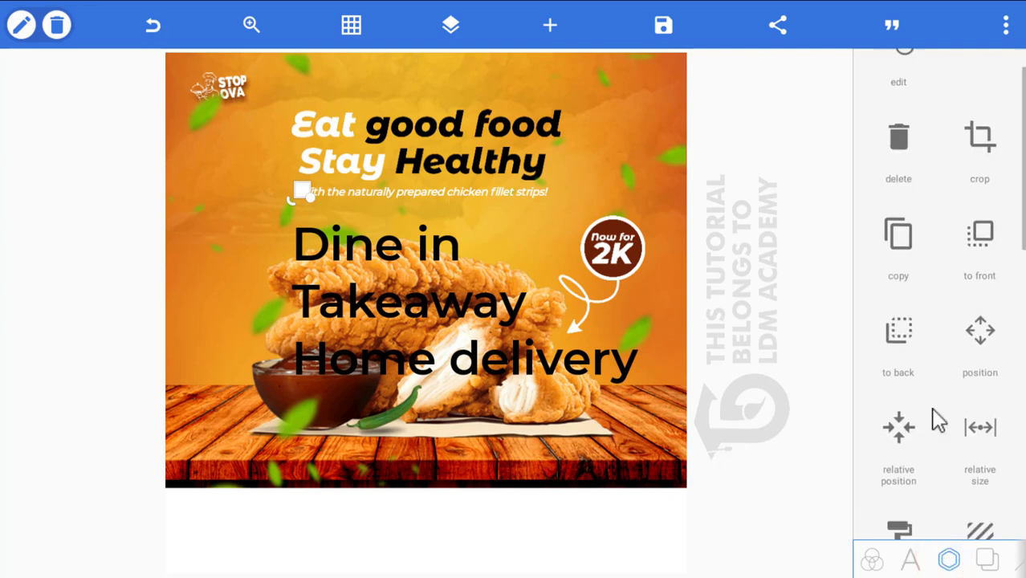
click(900, 406)
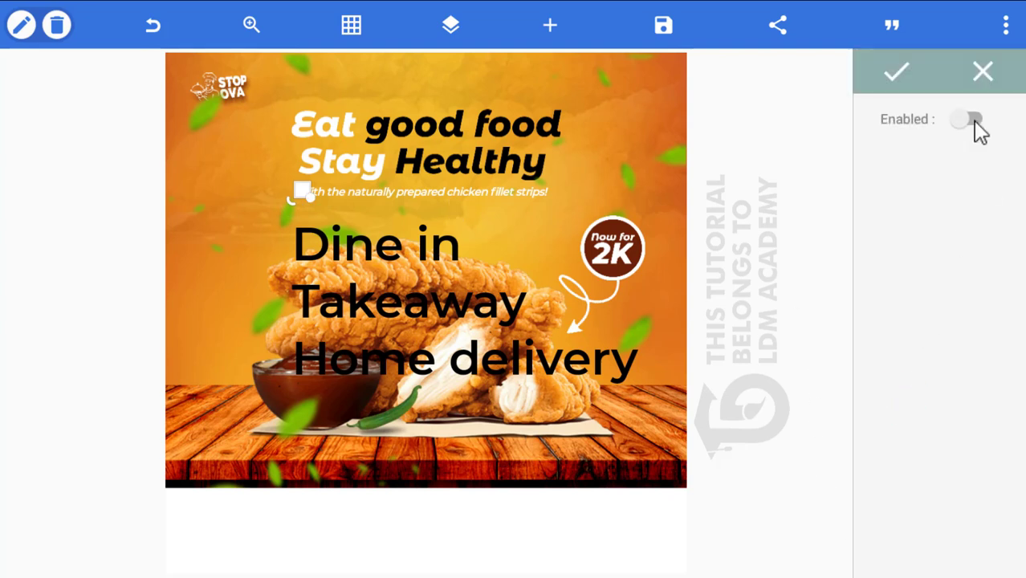
click(973, 120)
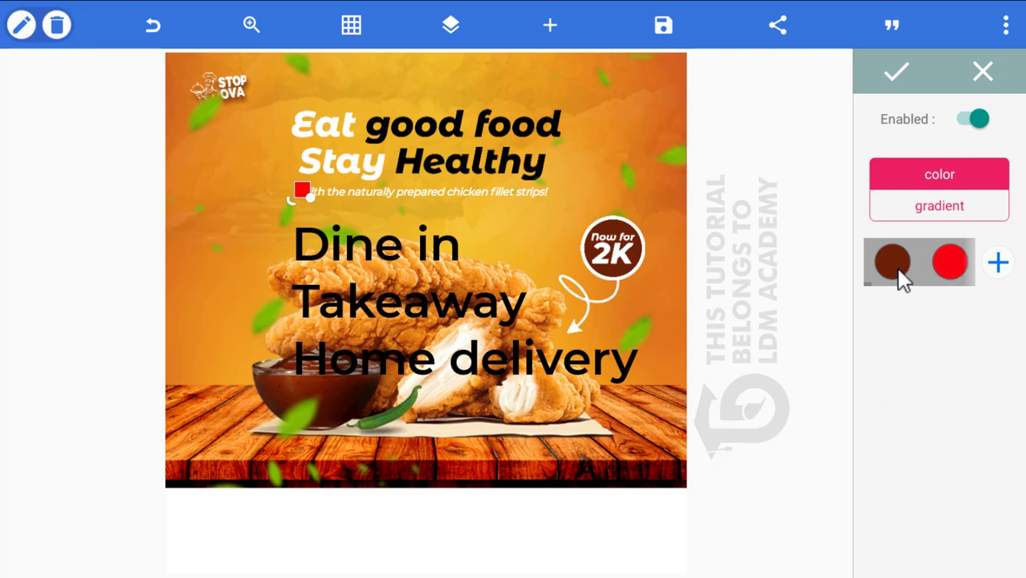
click(897, 74)
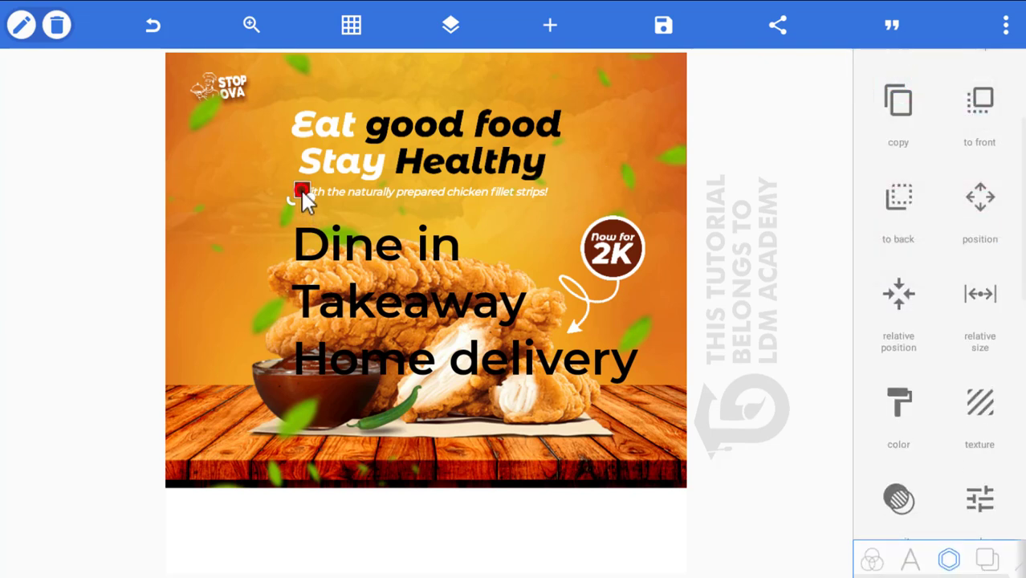
Place the bullet square beside "Dine in" and line up a vertical grid guide with its outer edge.
drag(302, 193, 286, 253)
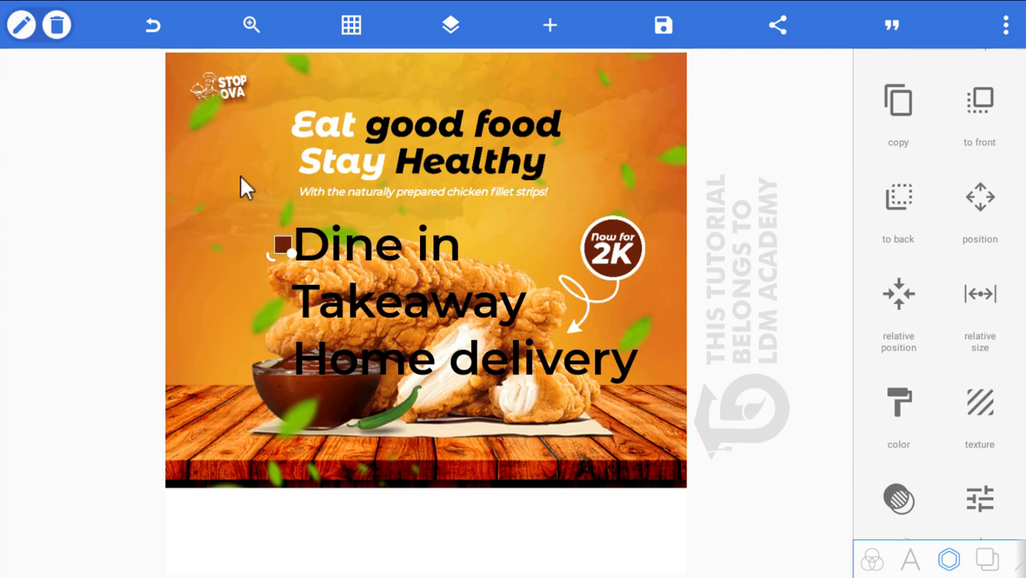
click(359, 27)
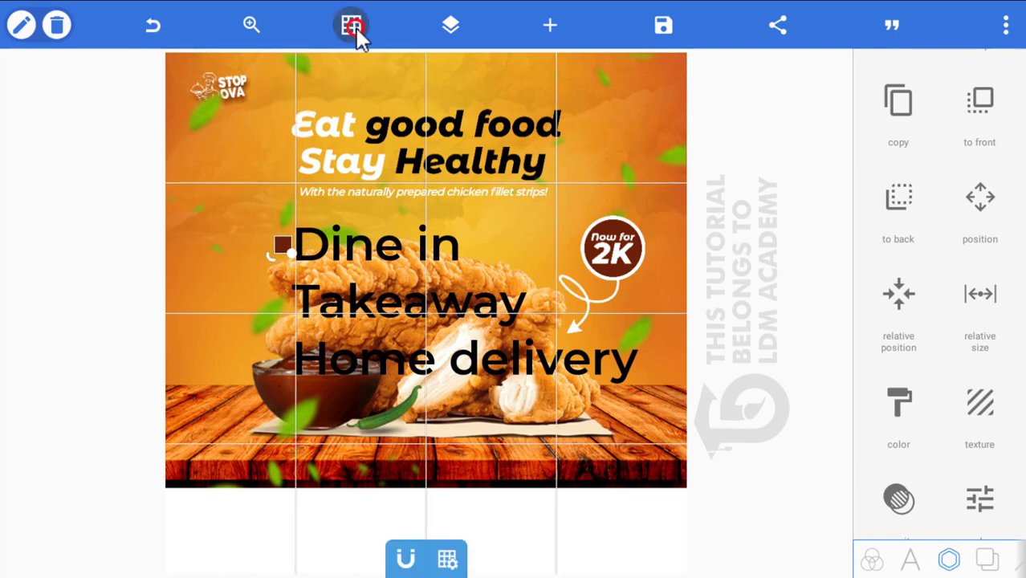
click(447, 559)
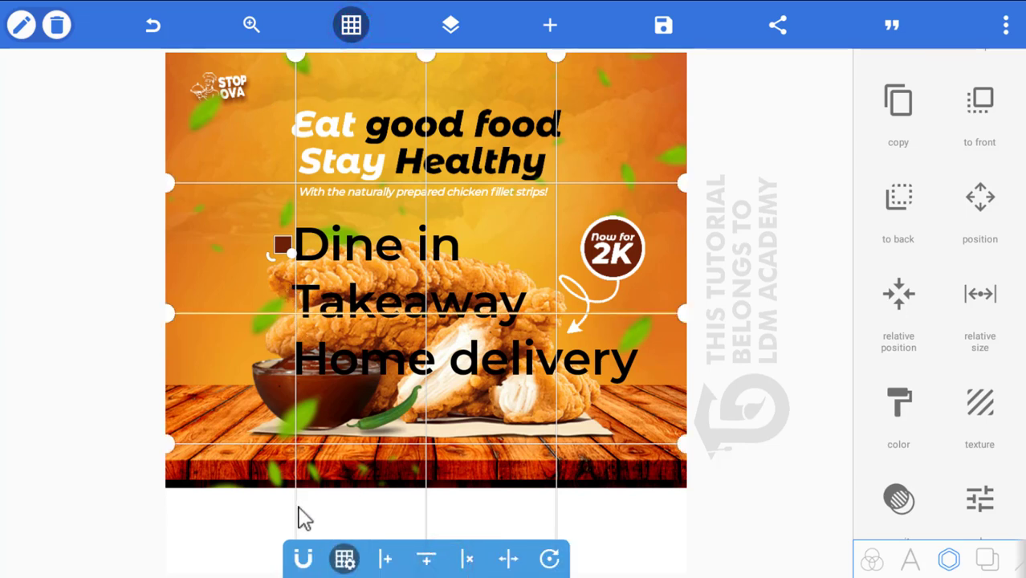
drag(294, 507, 274, 517)
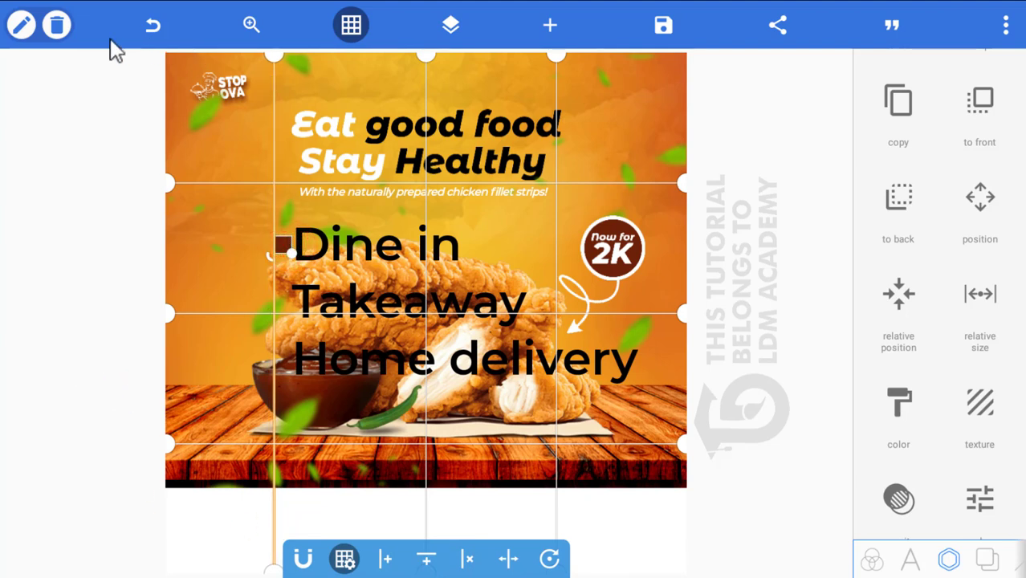
Duplicate the bullet square, place the copy beside "Takeaway" and nudge both bullets slightly away from the text.
click(20, 25)
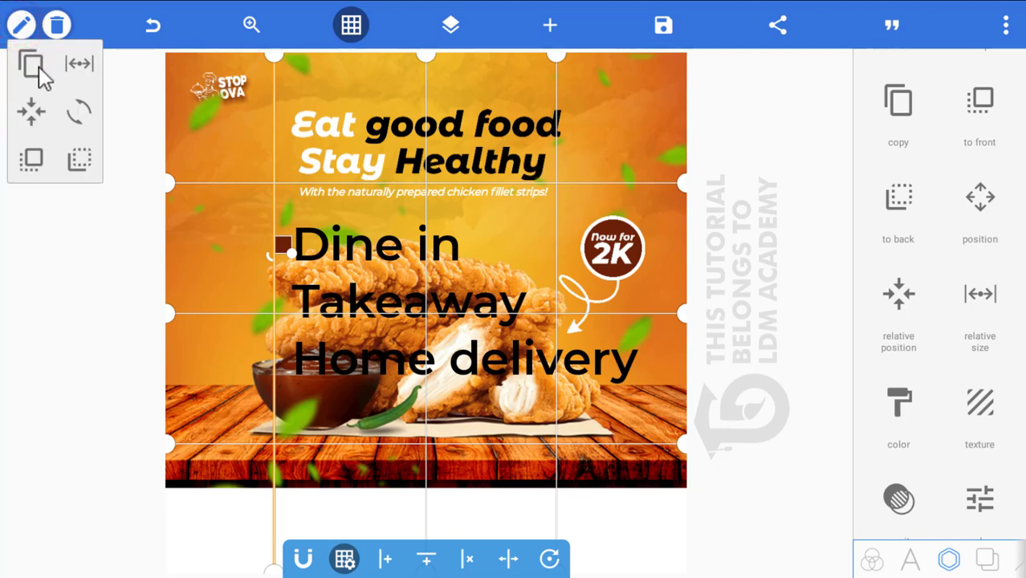
click(34, 65)
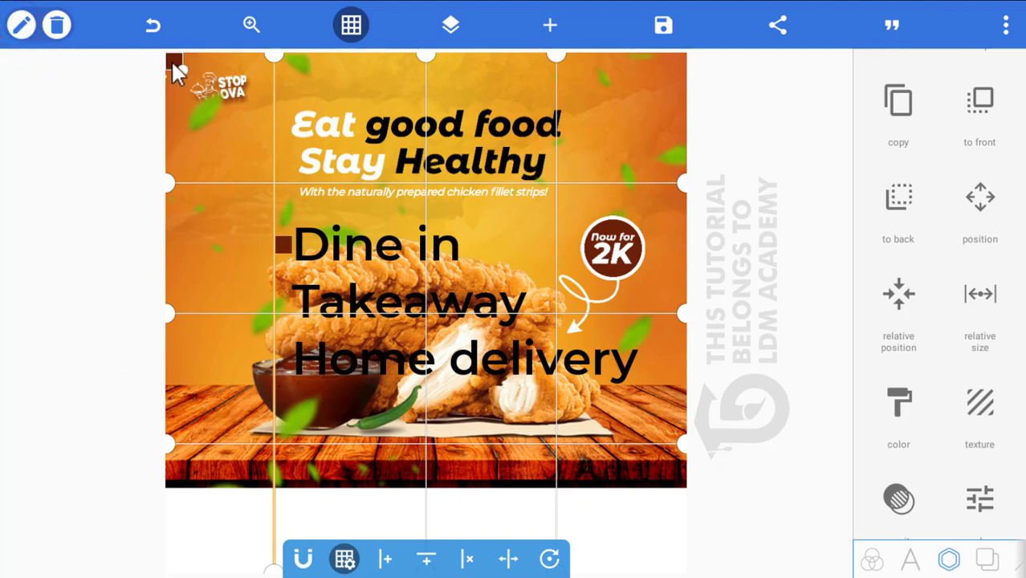
drag(177, 73, 172, 265)
drag(174, 65, 203, 88)
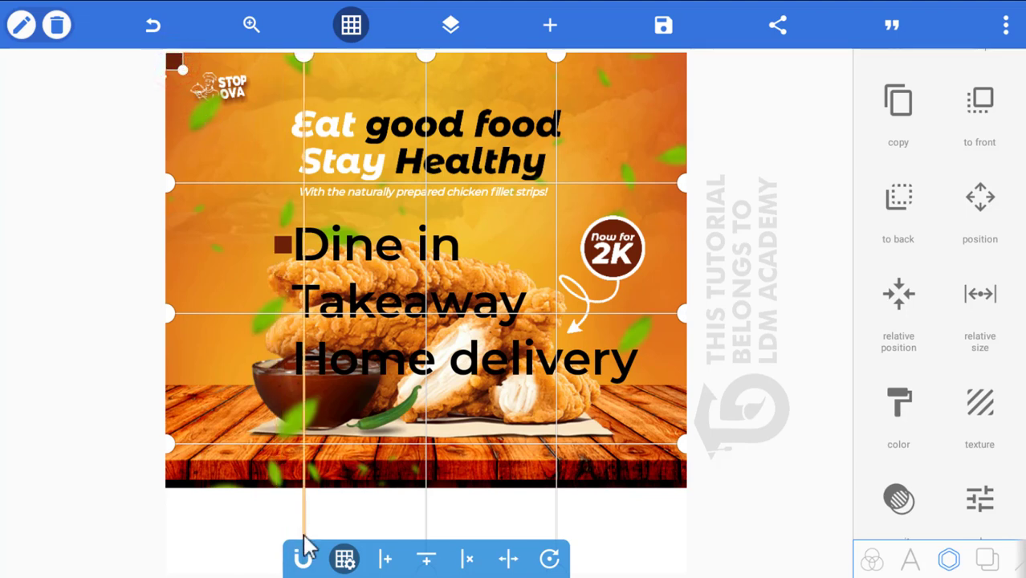
click(343, 560)
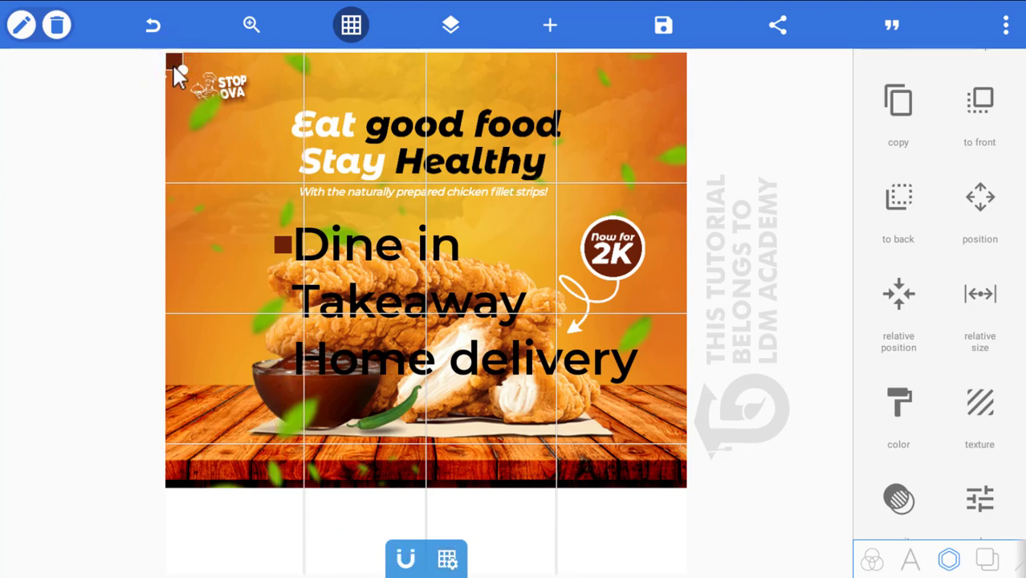
drag(171, 63, 287, 311)
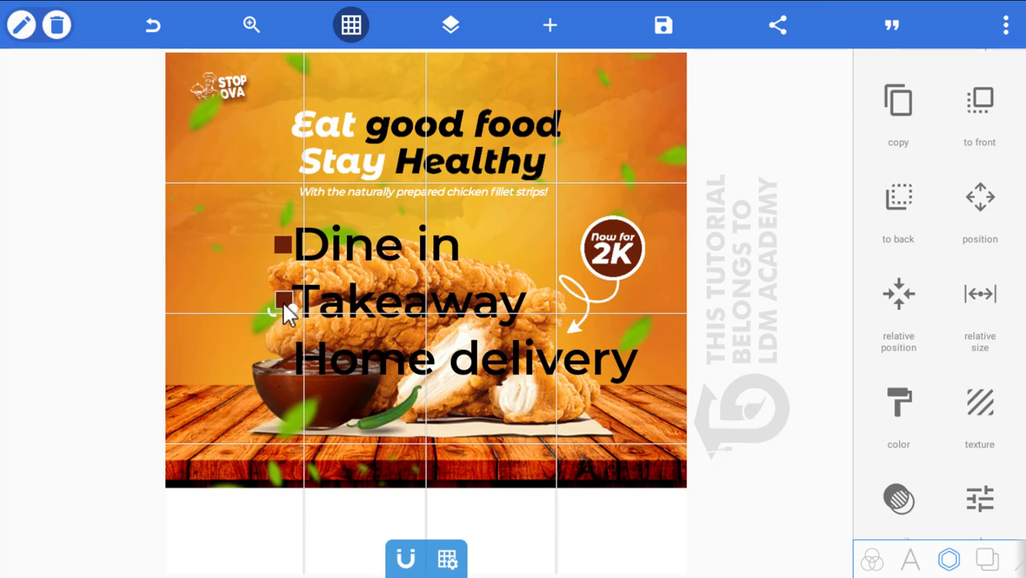
click(288, 242)
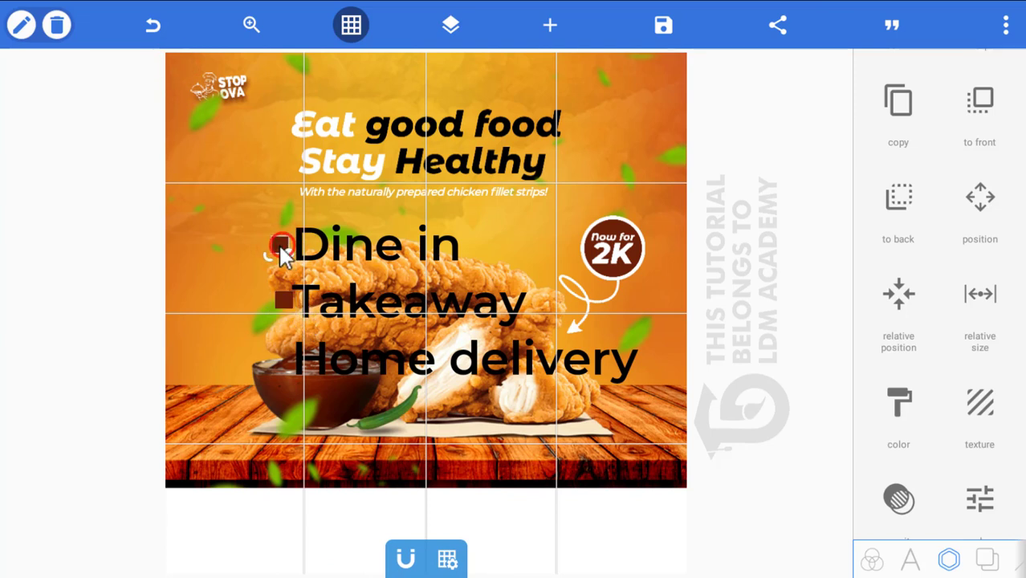
click(285, 294)
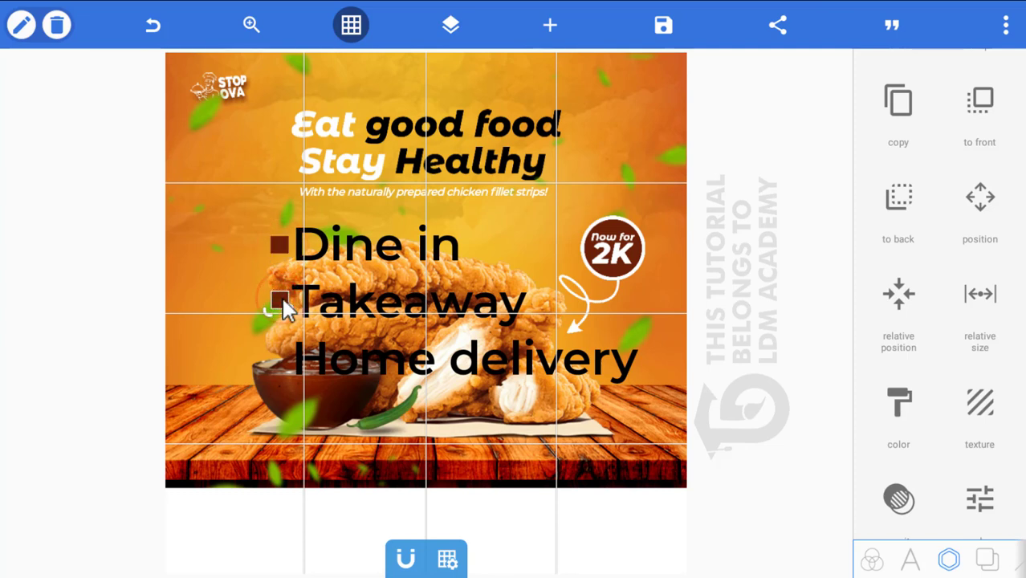
Duplicate the bullet beside "Home delivery", check the three bullets against a vertical guide and hide the grid.
click(20, 32)
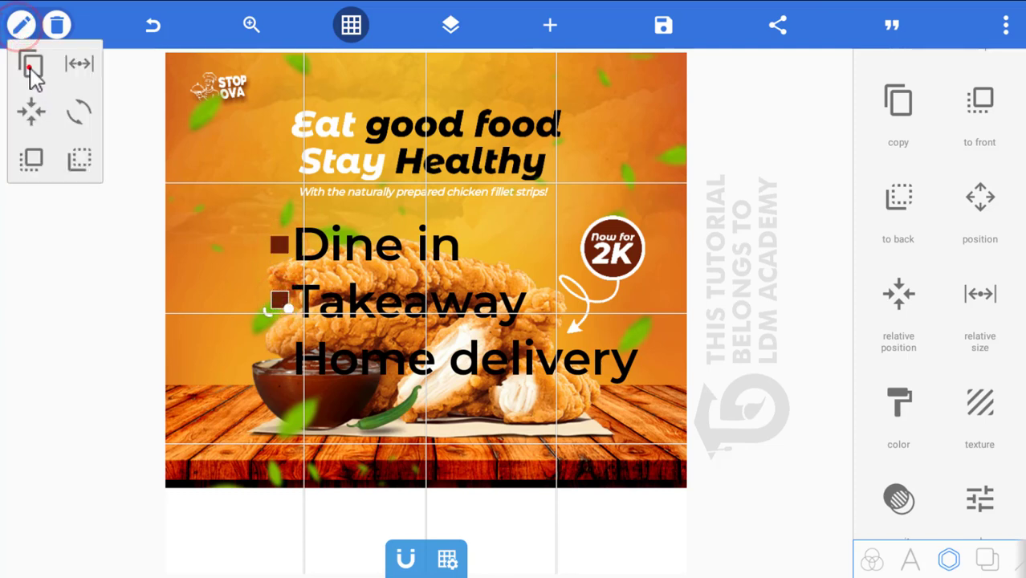
click(30, 67)
drag(172, 61, 276, 361)
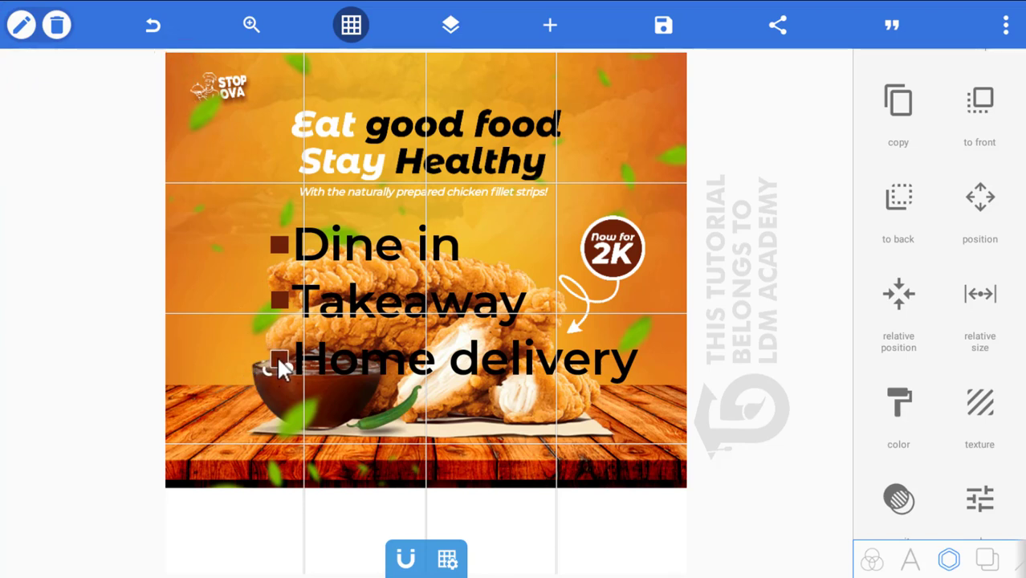
click(447, 560)
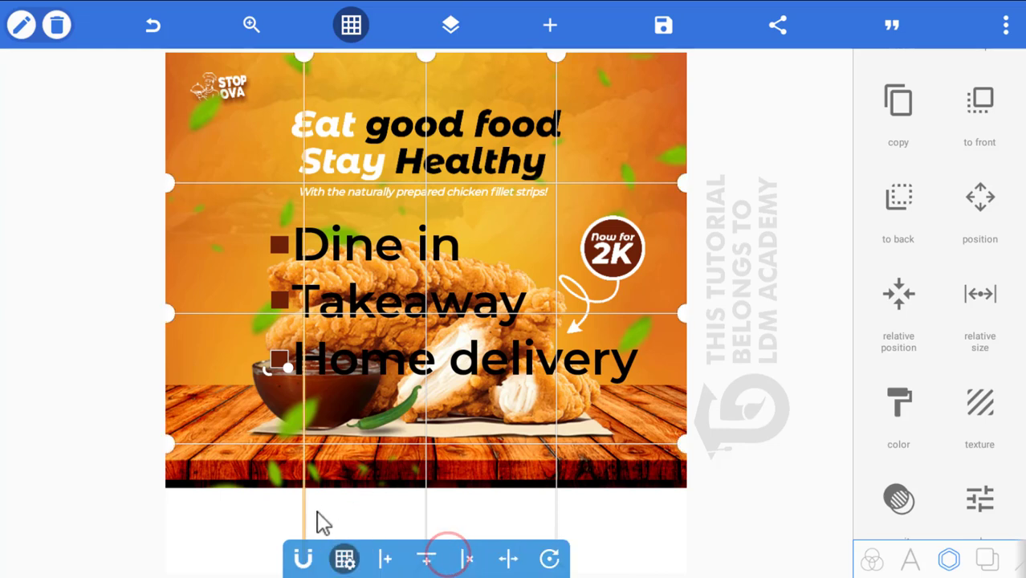
drag(316, 522, 297, 521)
drag(279, 526, 272, 530)
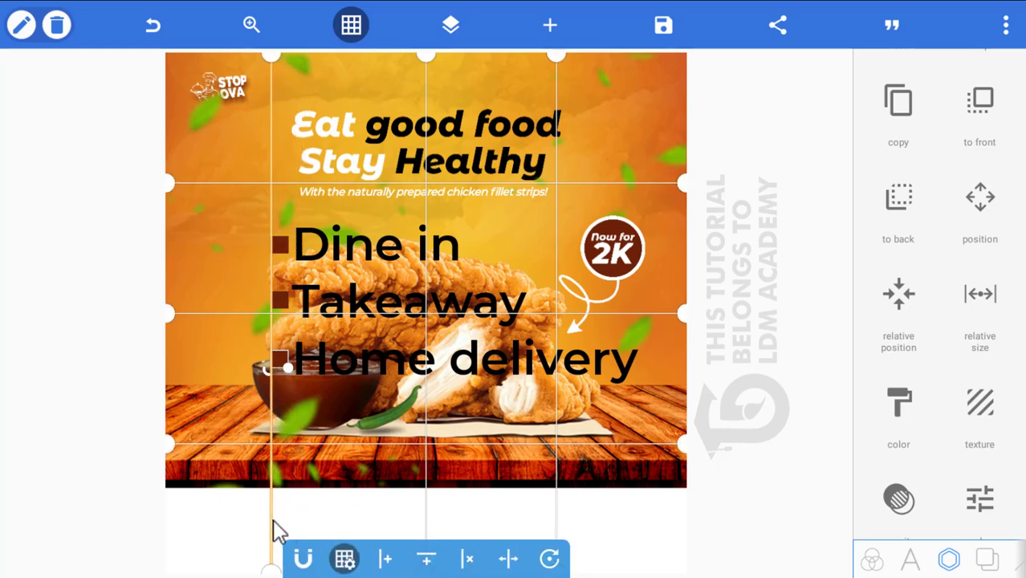
click(353, 28)
Merge the three bullet squares and the service lines text into one object.
click(452, 31)
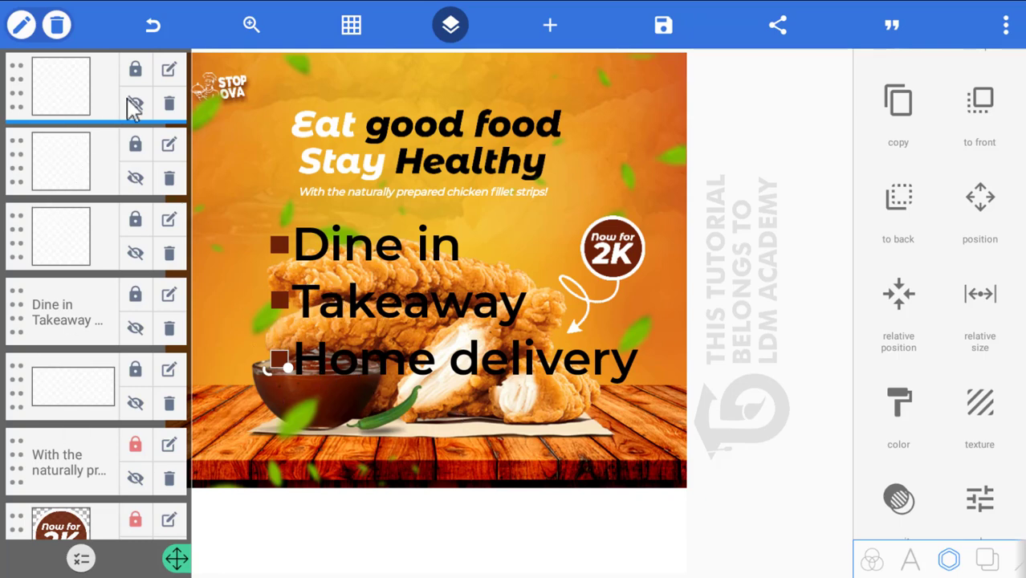
click(82, 559)
click(152, 86)
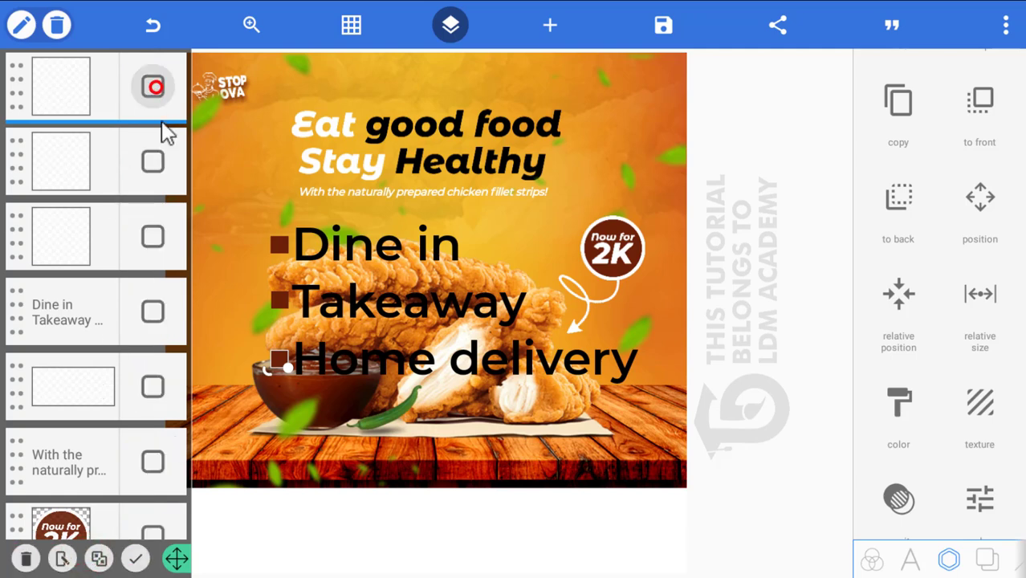
click(153, 161)
click(152, 236)
click(153, 311)
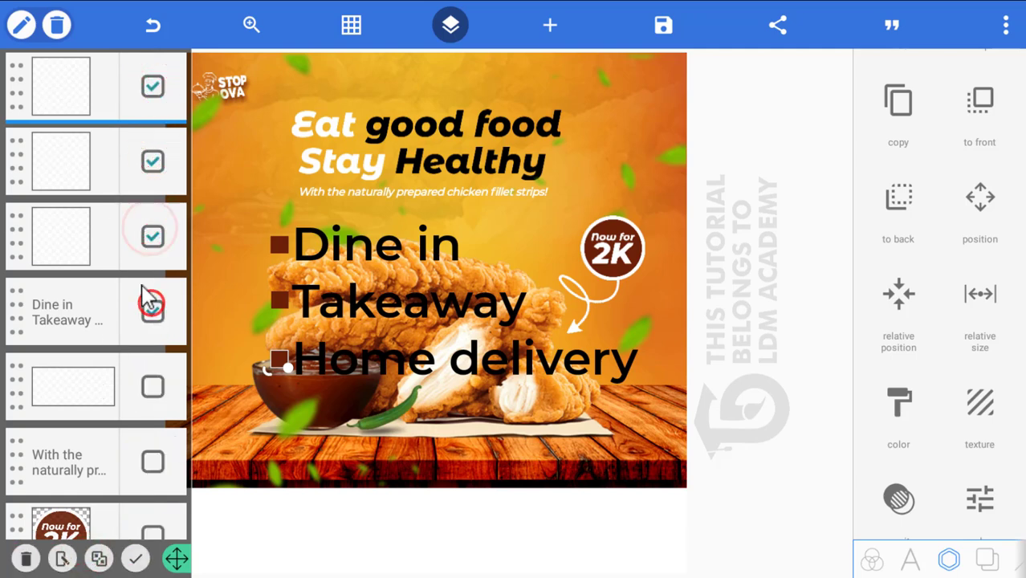
click(99, 558)
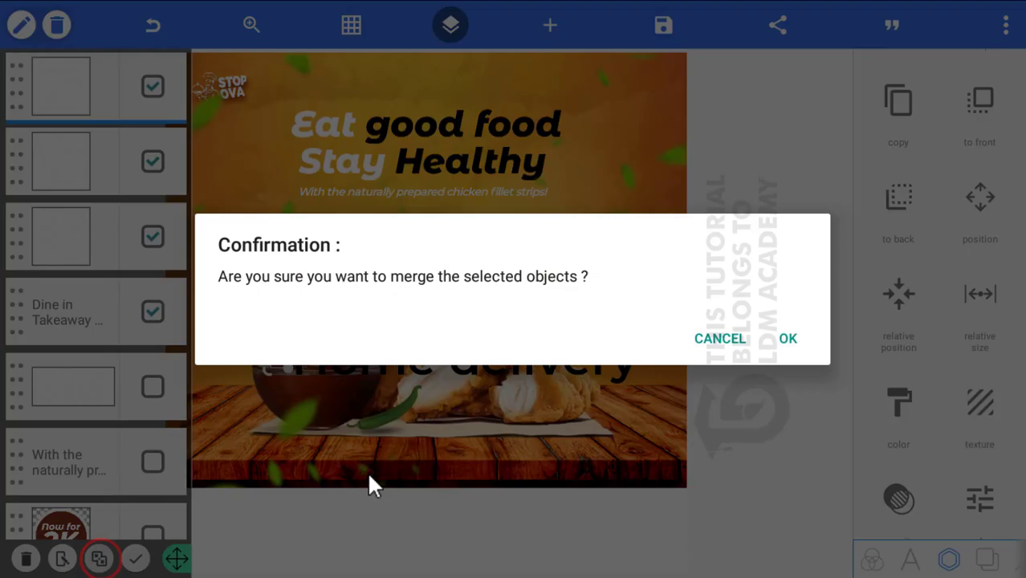
click(790, 339)
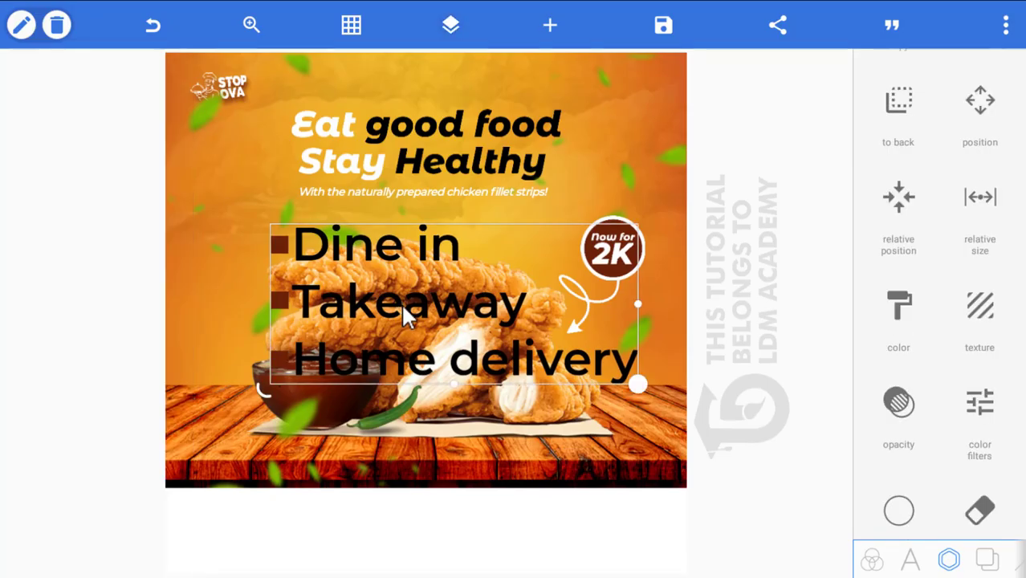
Shrink the bulleted service list to about a quarter of the canvas width and place it in the white footer's left half.
drag(640, 380, 401, 280)
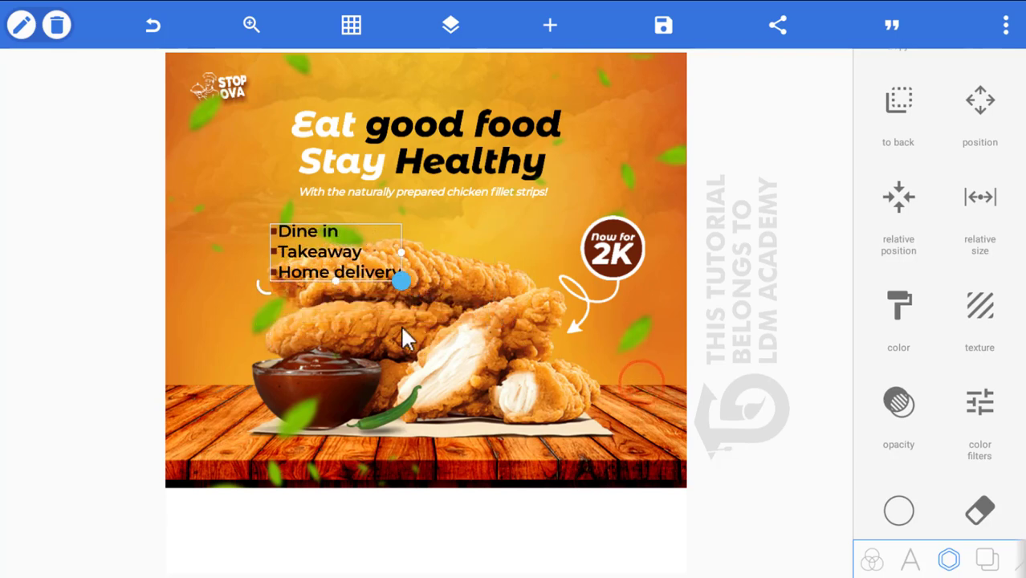
drag(333, 252, 307, 536)
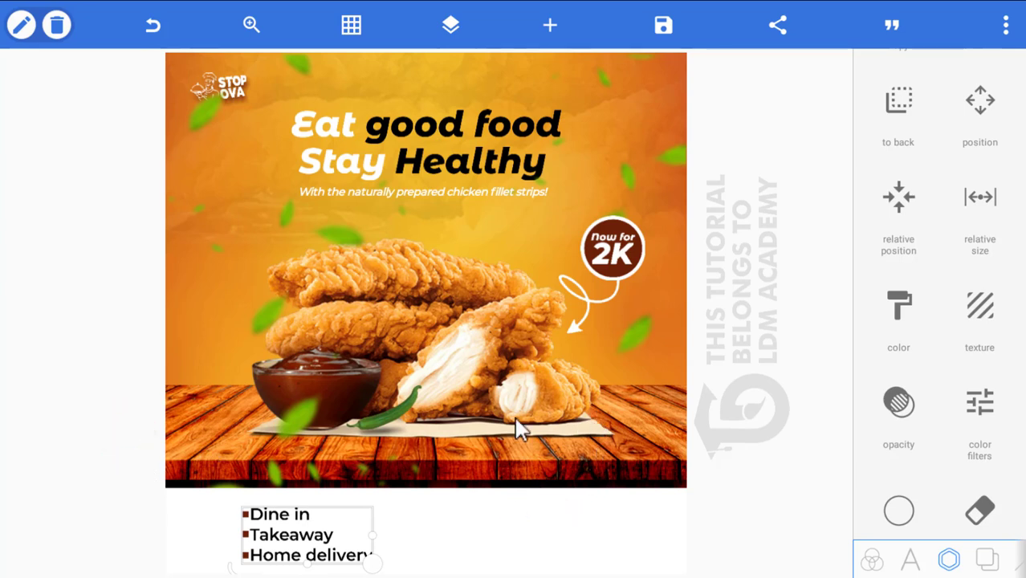
click(699, 341)
drag(371, 566, 318, 539)
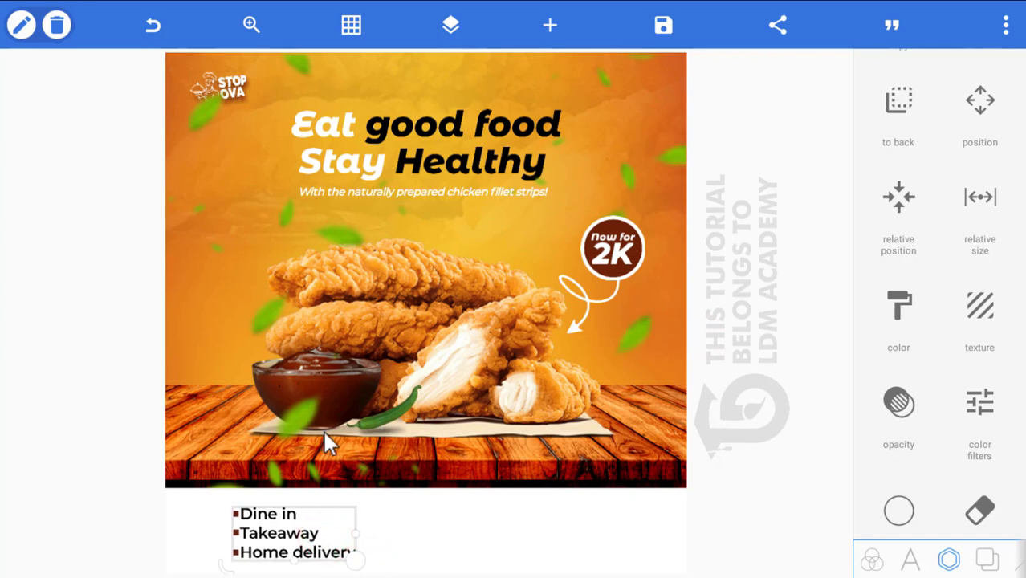
click(97, 180)
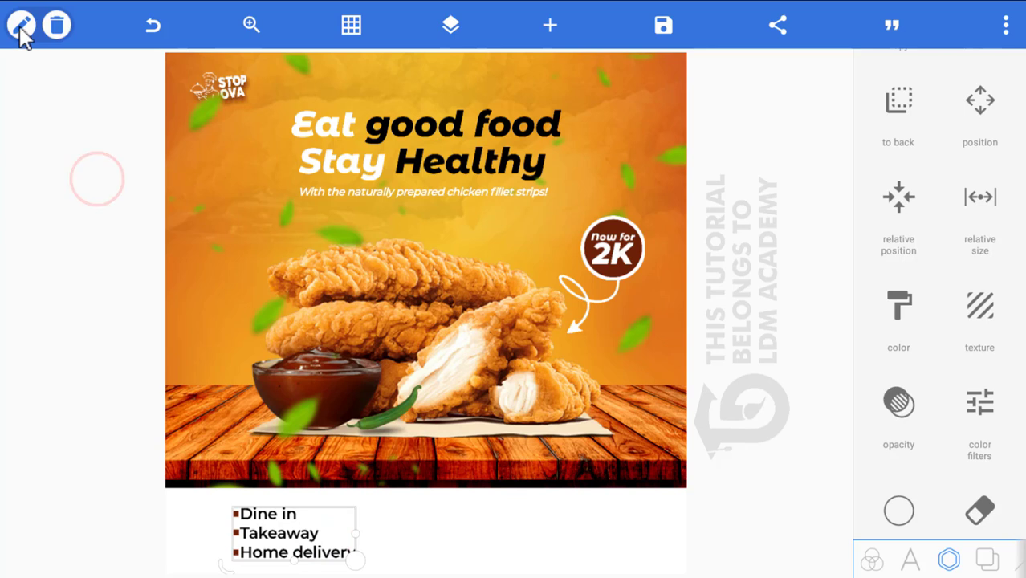
Add a new text object, enlarge it over the footer's upper edge right of the service list and color it black.
click(549, 25)
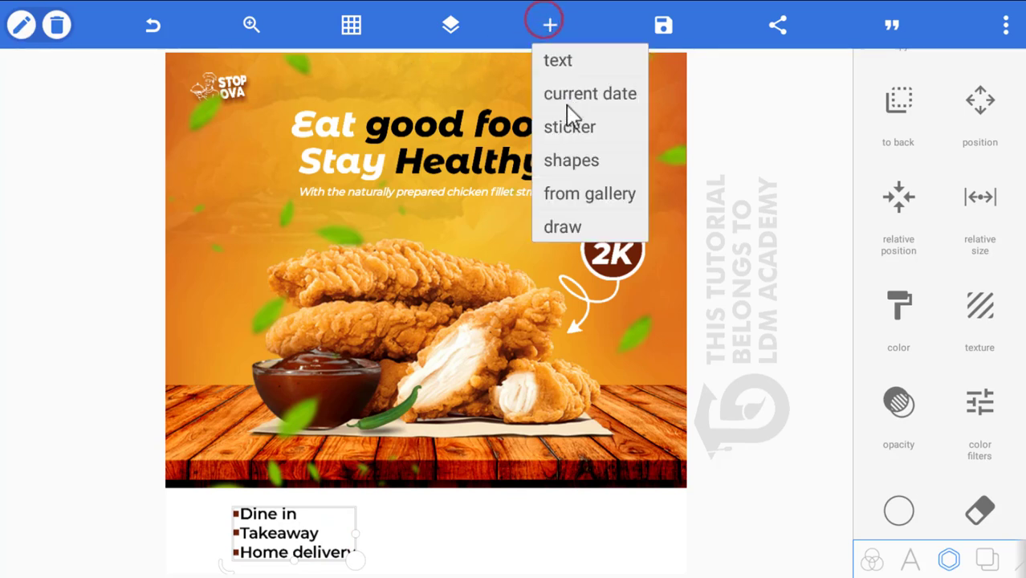
click(562, 63)
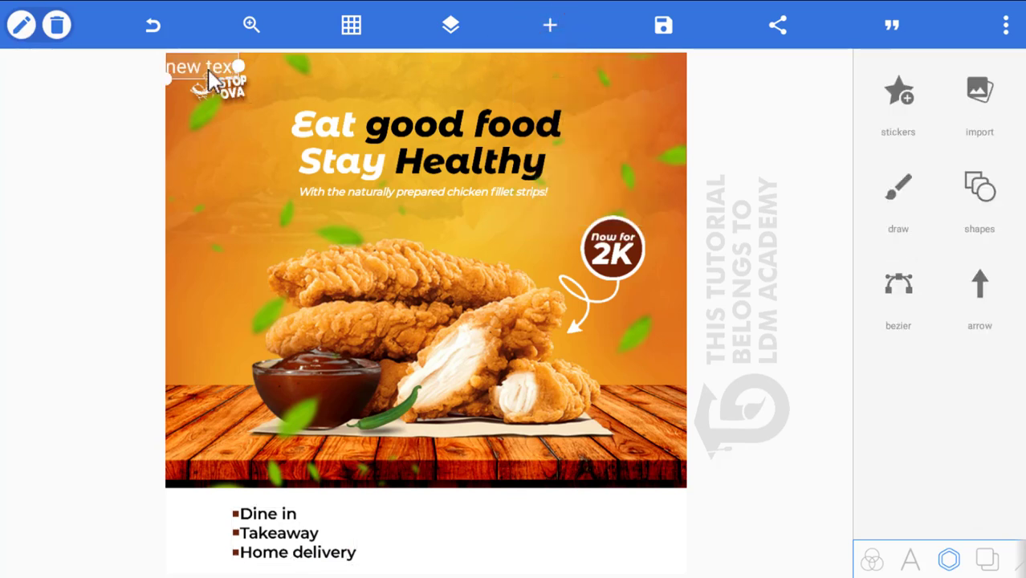
drag(209, 78, 410, 502)
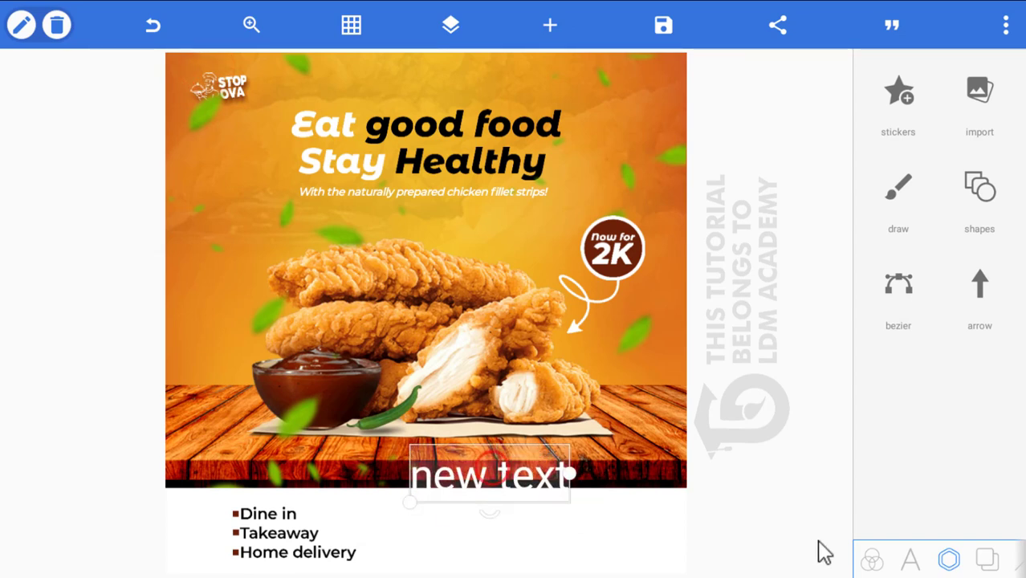
click(904, 559)
scroll(907, 401, down, 3)
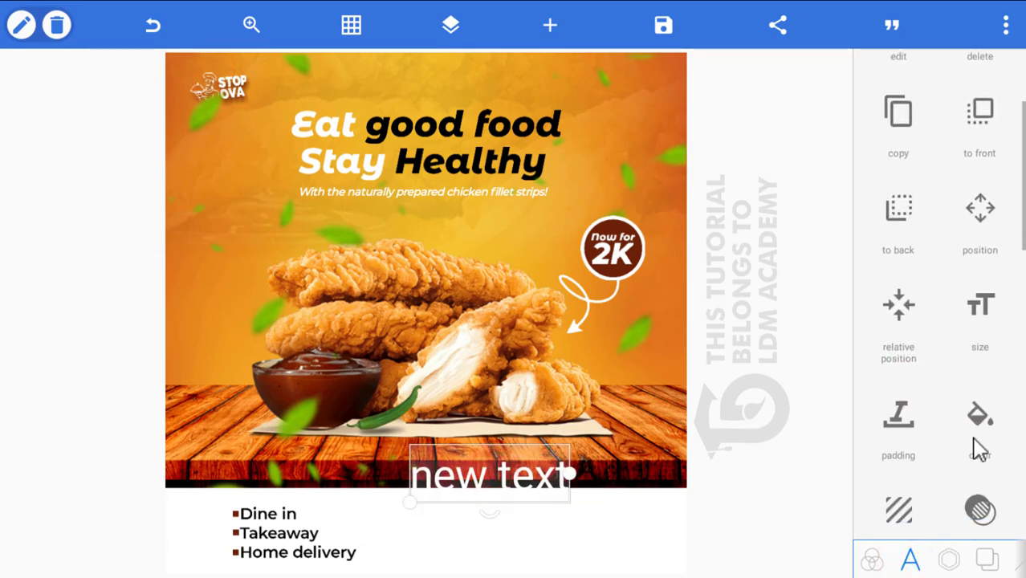
click(979, 415)
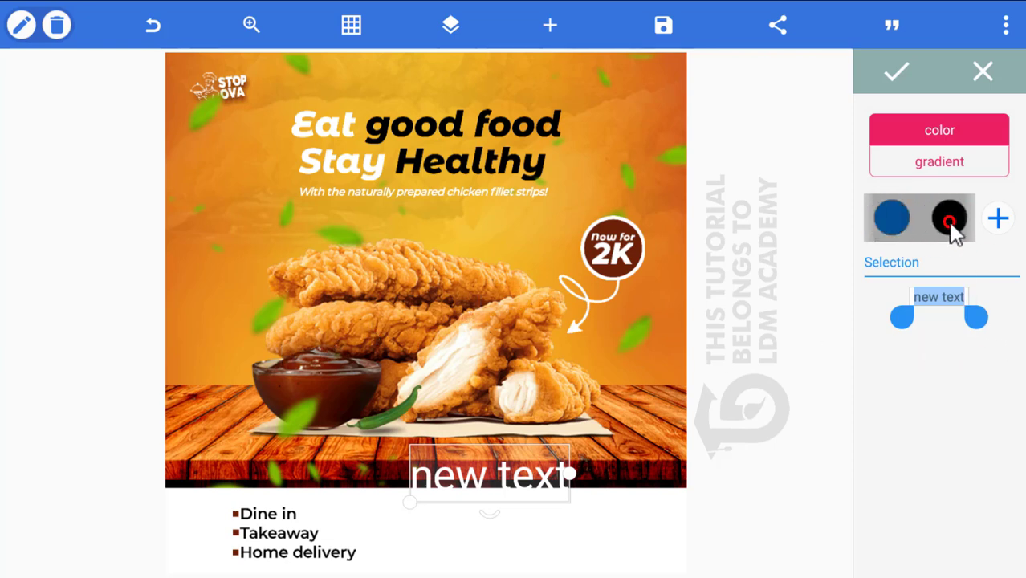
click(949, 220)
click(898, 74)
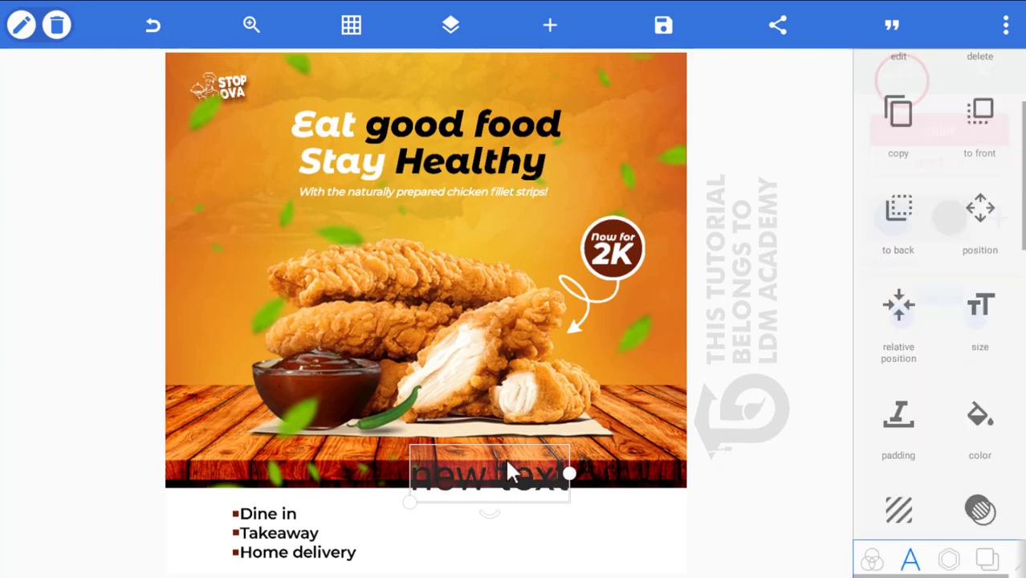
Switch to the TEXT file in Notepad, copy the two phone number lines and return to the flyer.
key(alt+Tab)
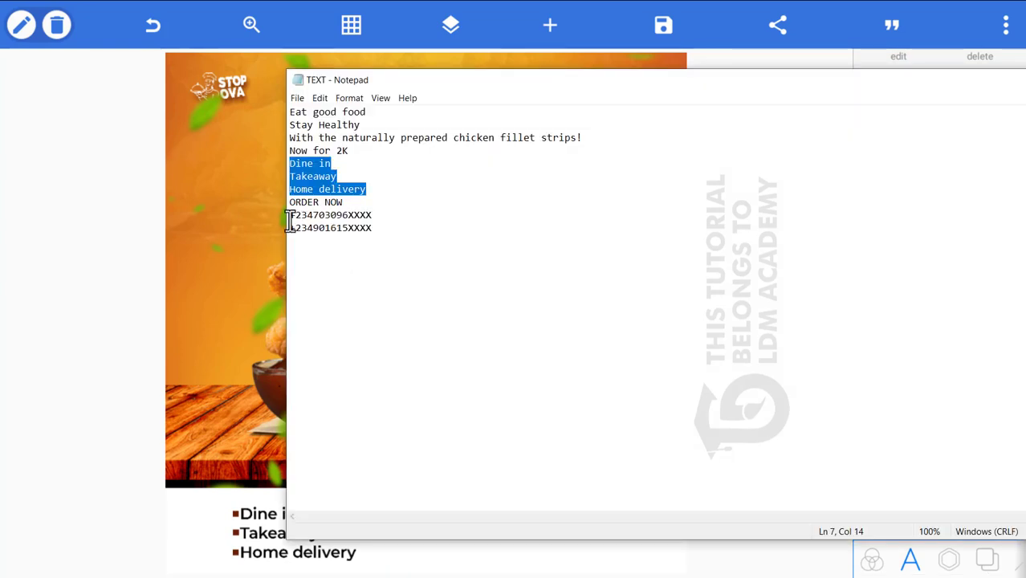
drag(290, 221, 336, 241)
key(ctrl+c)
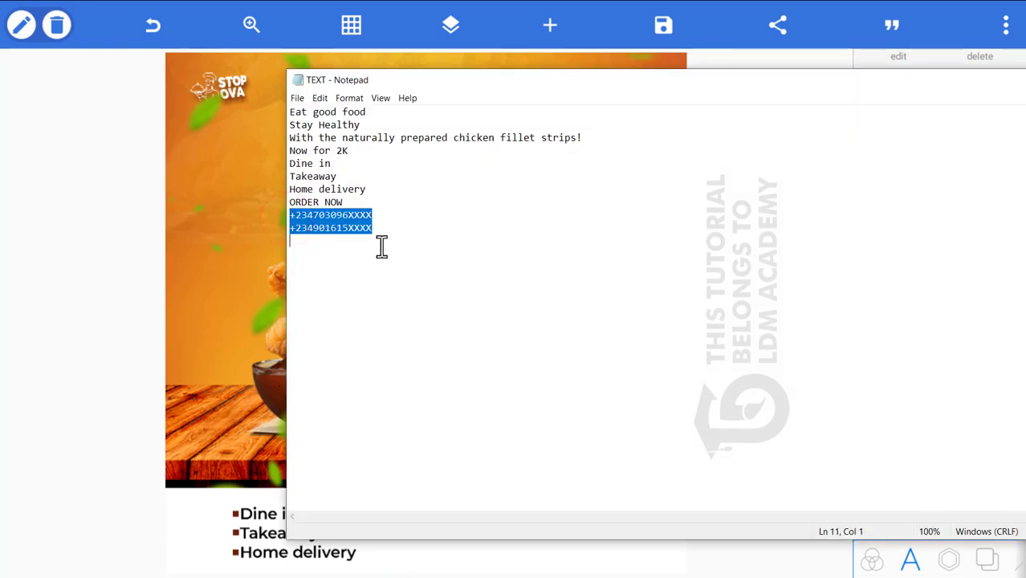
click(155, 233)
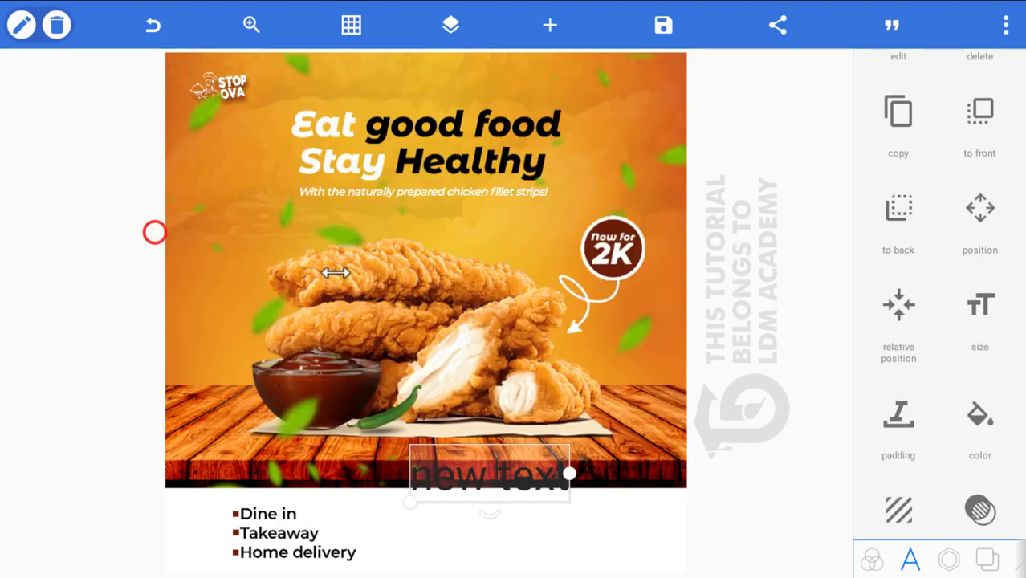
Replace the new text's placeholder wording with the two copied phone numbers, move it up over the chicken and shrink it slightly.
double_click(474, 482)
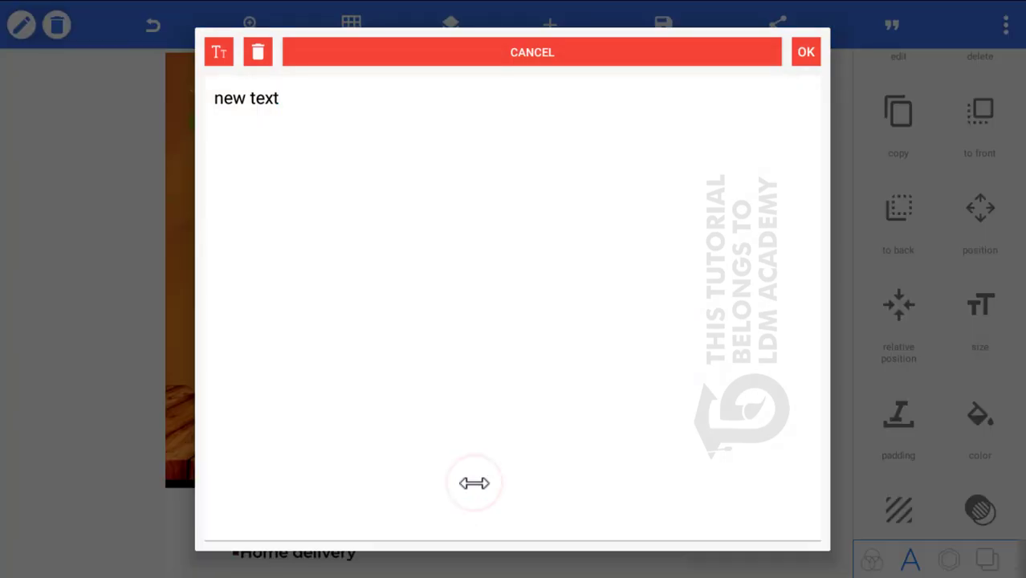
key(ctrl+a)
key(ctrl+v)
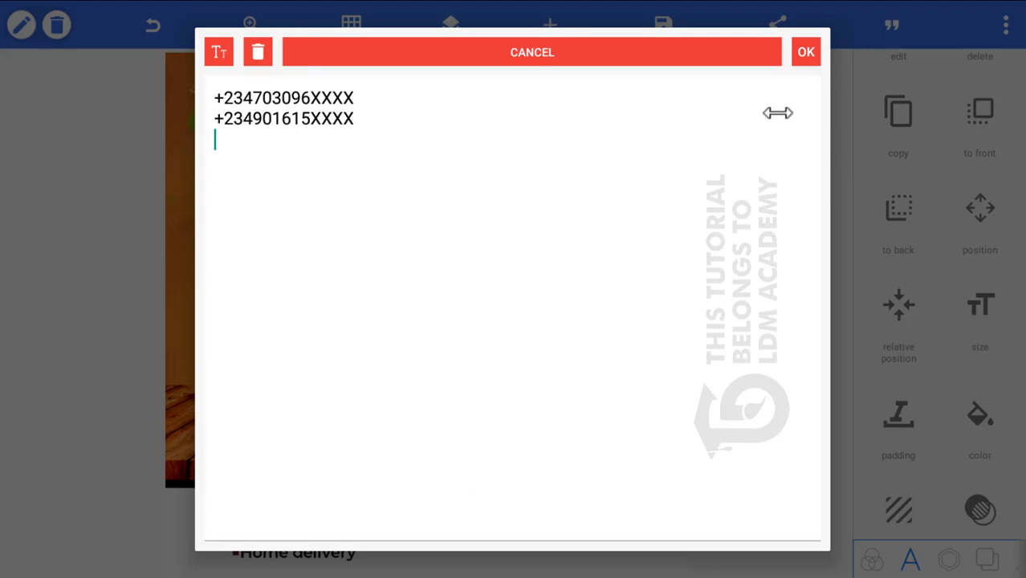
click(803, 52)
drag(598, 502, 369, 321)
drag(473, 393, 555, 334)
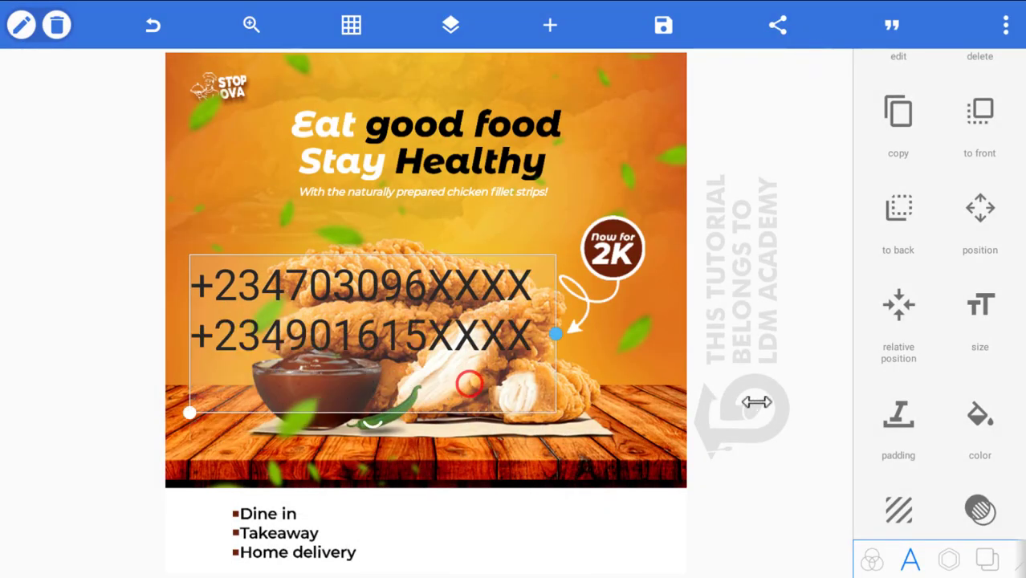
drag(187, 416, 360, 386)
Set the phone numbers' font to Montserrat-SemiBold and move the text fully inside the canvas over the chicken.
scroll(939, 321, down, 3)
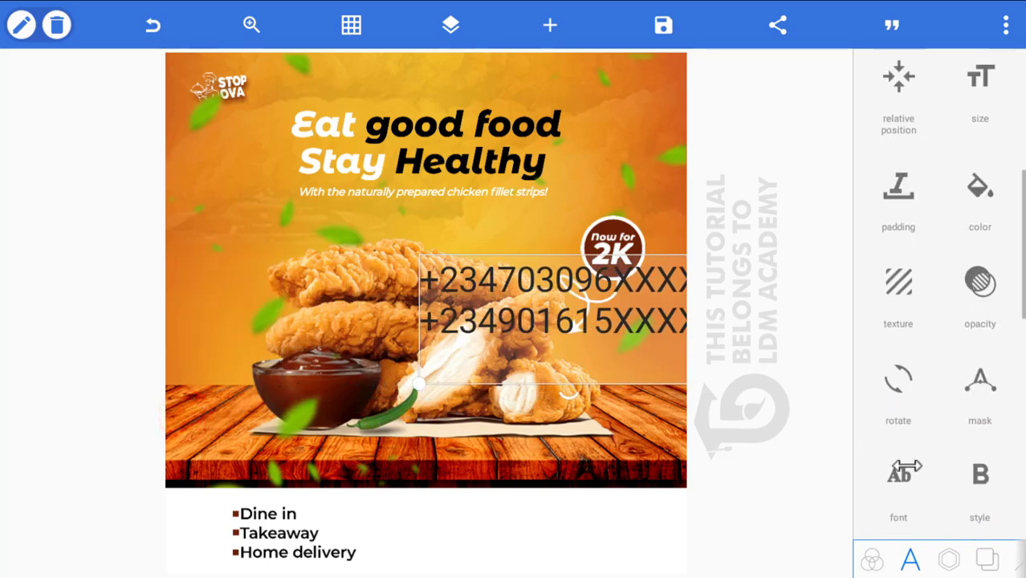
click(899, 479)
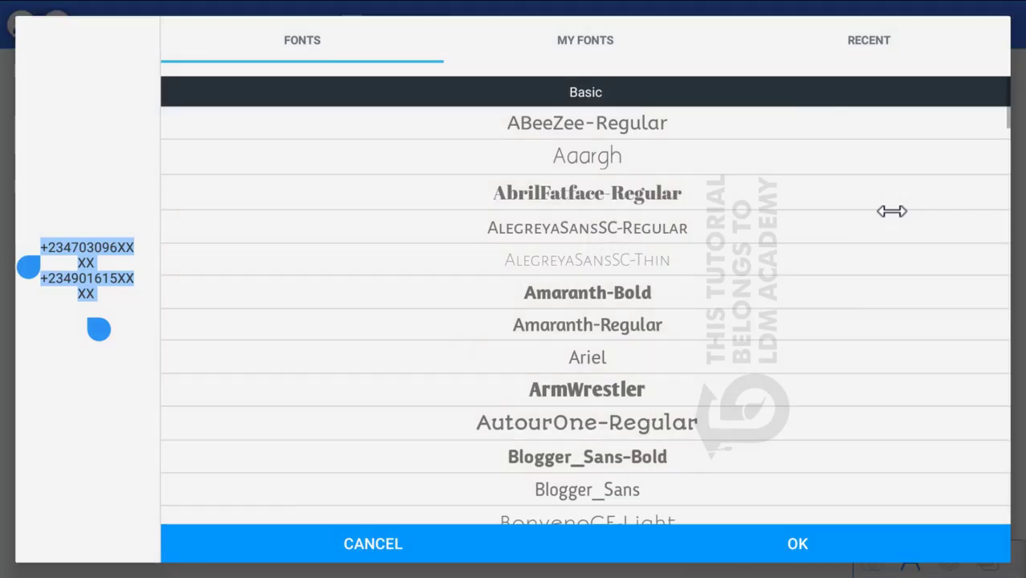
click(849, 47)
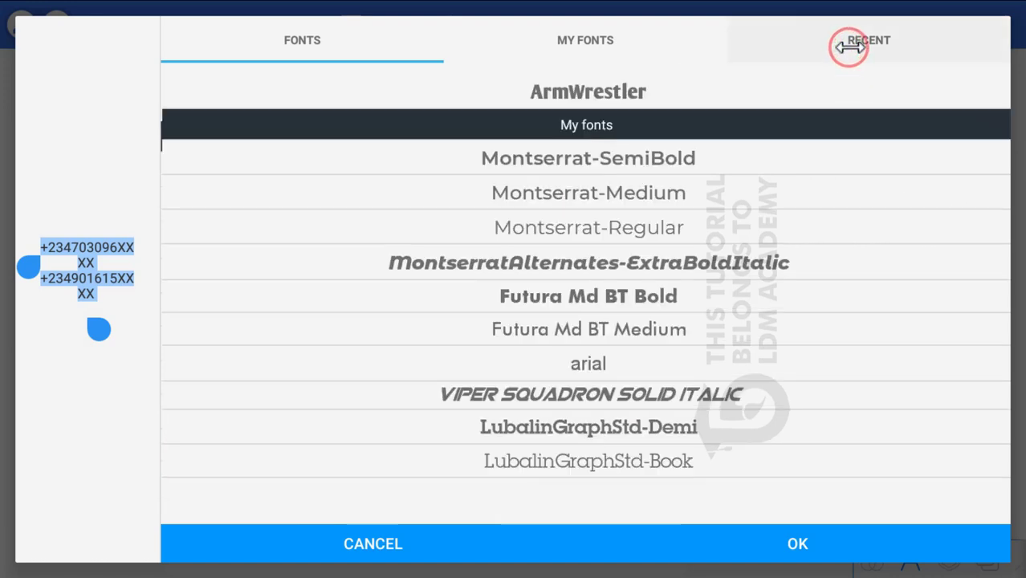
click(613, 160)
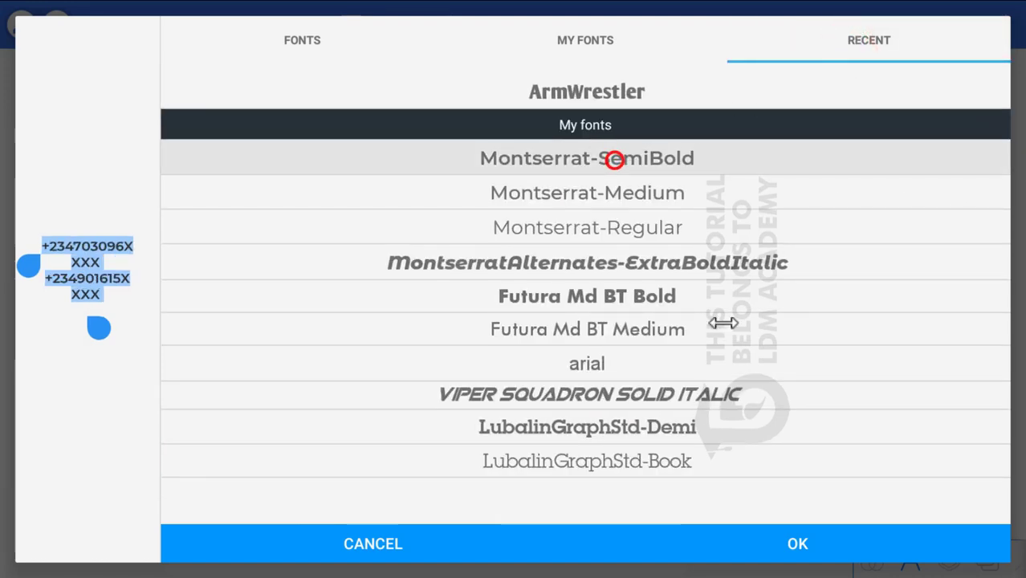
click(797, 544)
drag(581, 321, 465, 383)
Set the phone numbers' text size to 20 and place them in the right half of the white footer.
scroll(916, 365, down, 5)
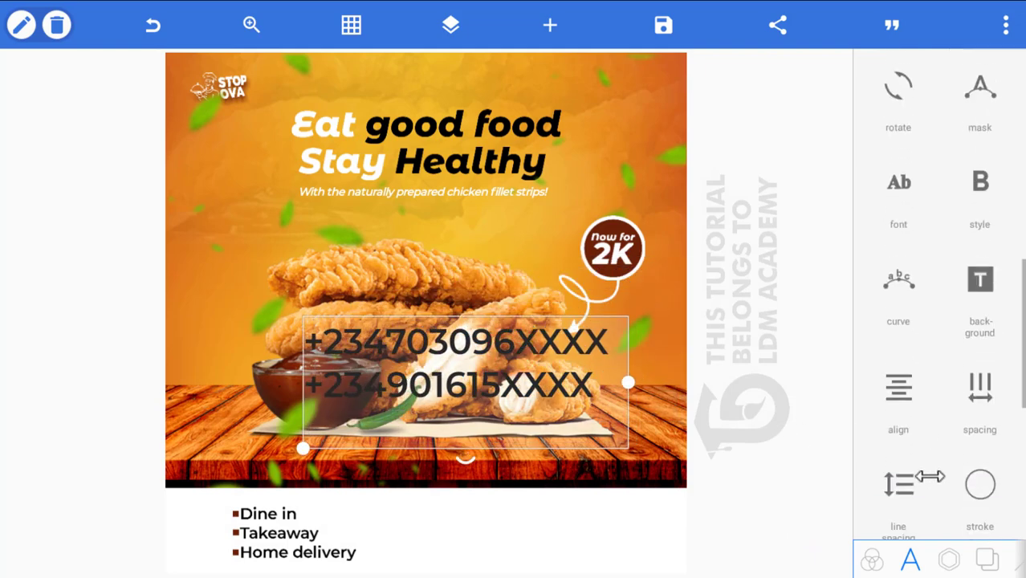
scroll(928, 412, down, 5)
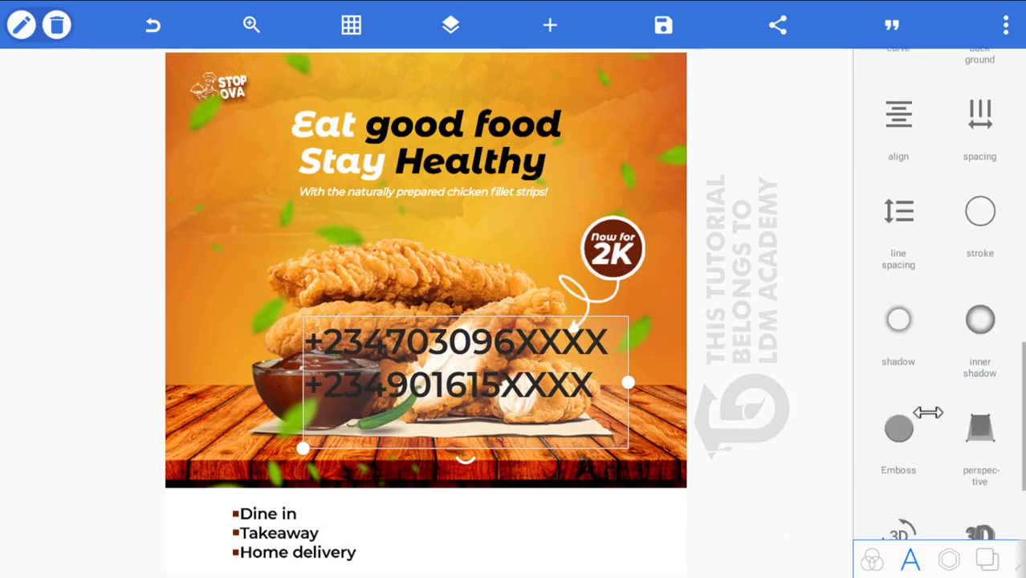
scroll(928, 412, up, 7)
scroll(928, 412, up, 4)
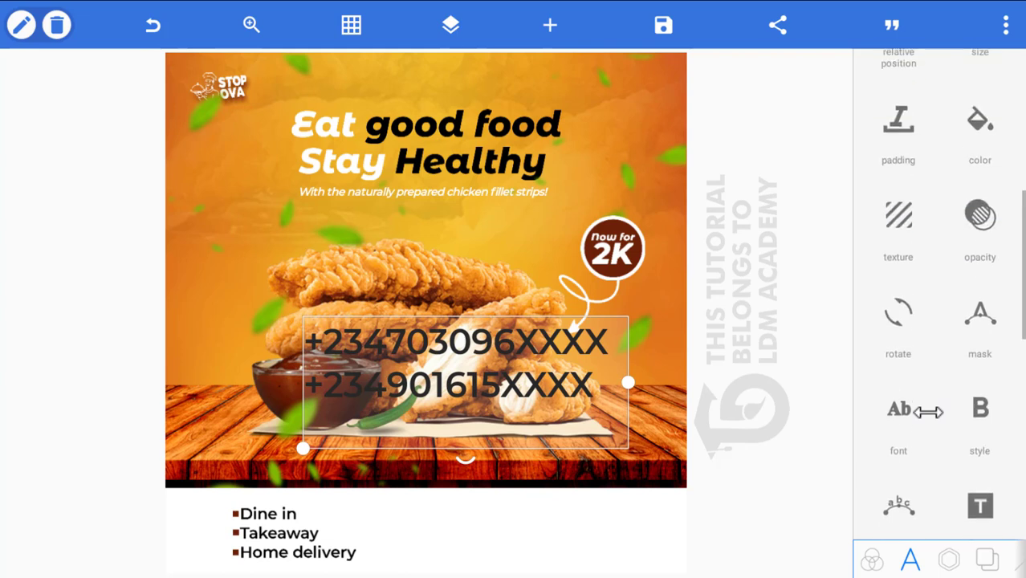
scroll(946, 286, up, 3)
scroll(946, 286, up, 2)
click(980, 261)
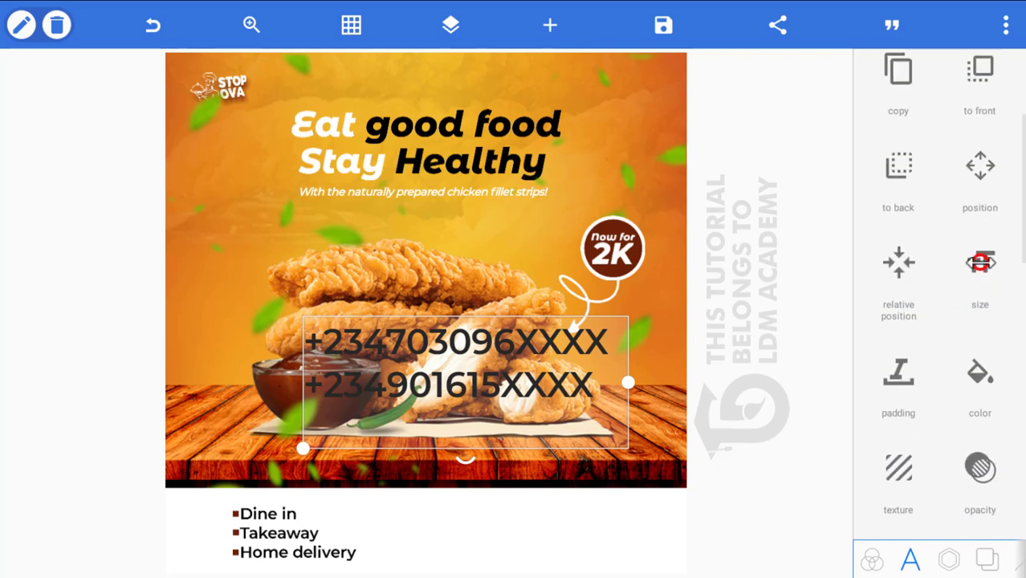
drag(898, 135, 883, 135)
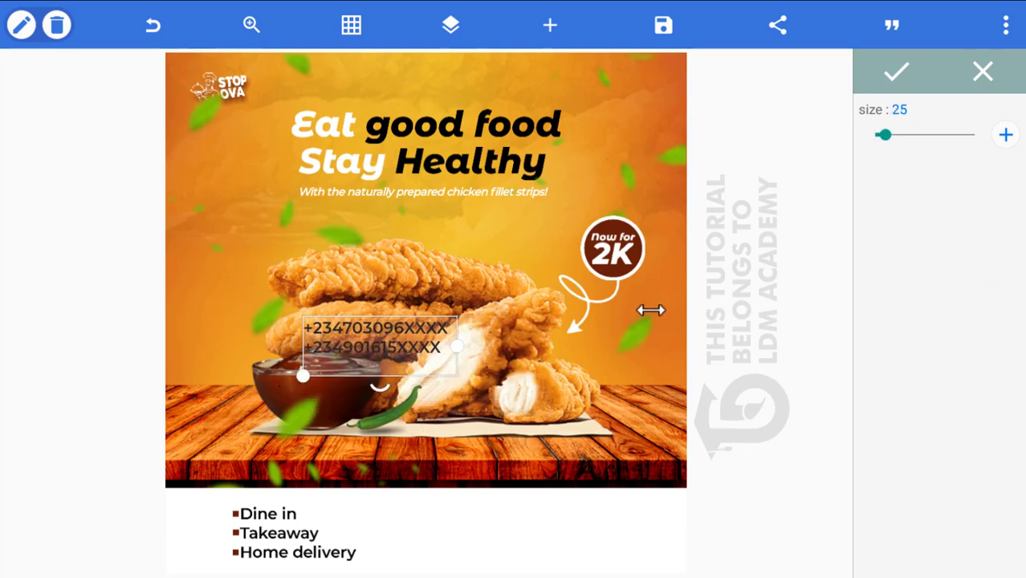
drag(409, 362, 594, 538)
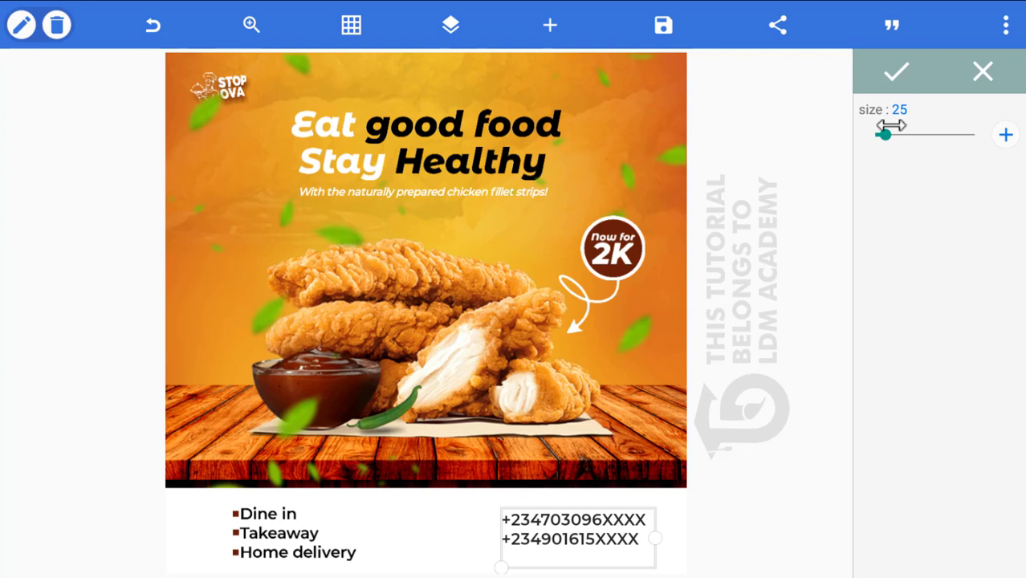
drag(888, 135, 882, 135)
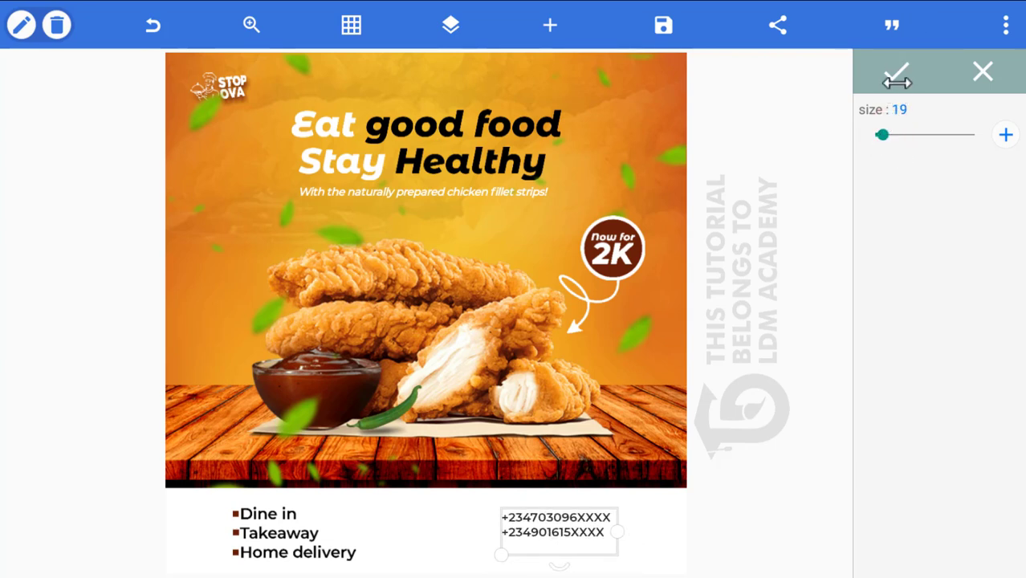
click(1007, 137)
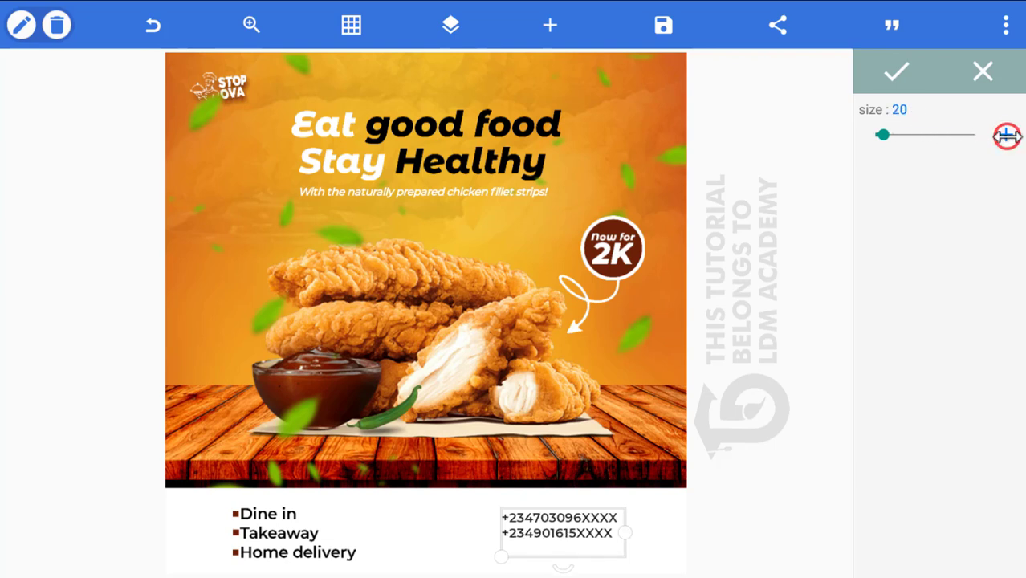
click(903, 74)
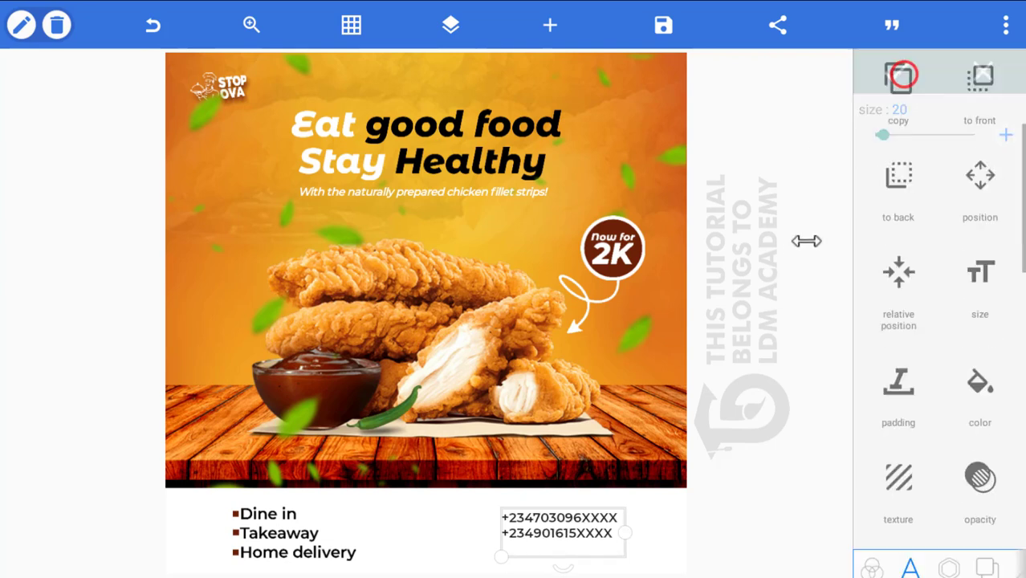
Insert the missing digit before the masked XXXX ending of the second phone number.
double_click(571, 534)
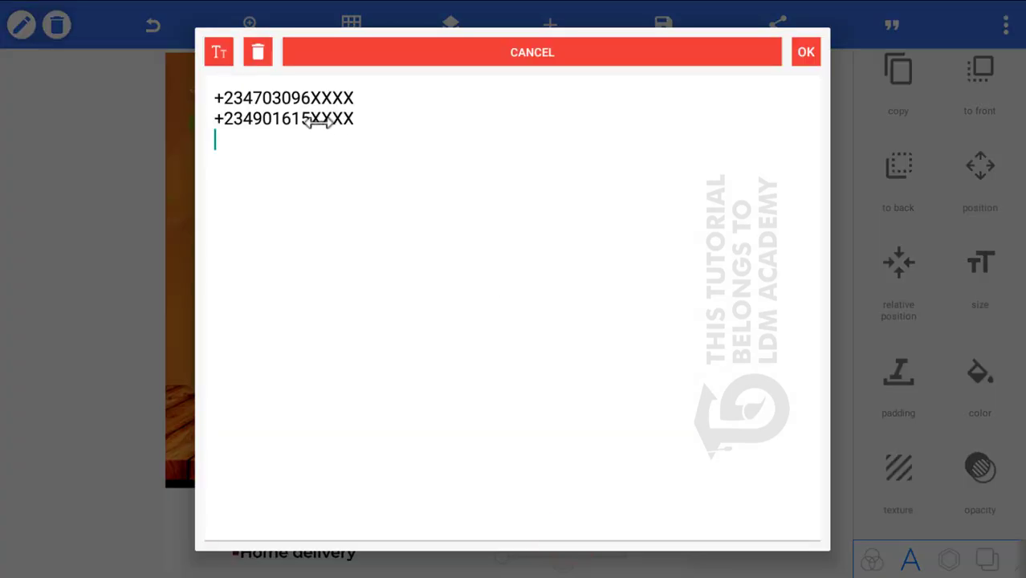
click(311, 119)
text(9)
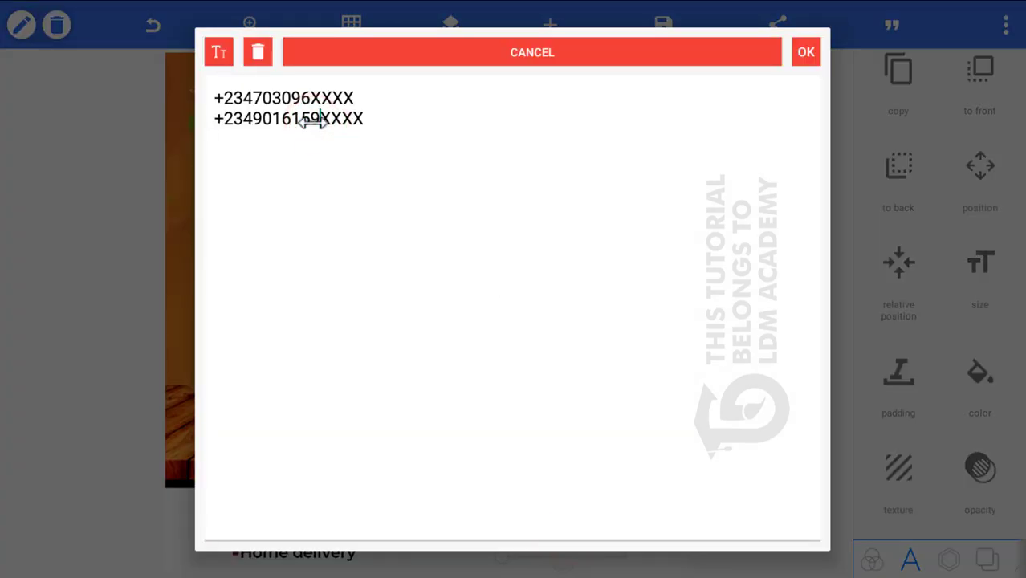
click(805, 53)
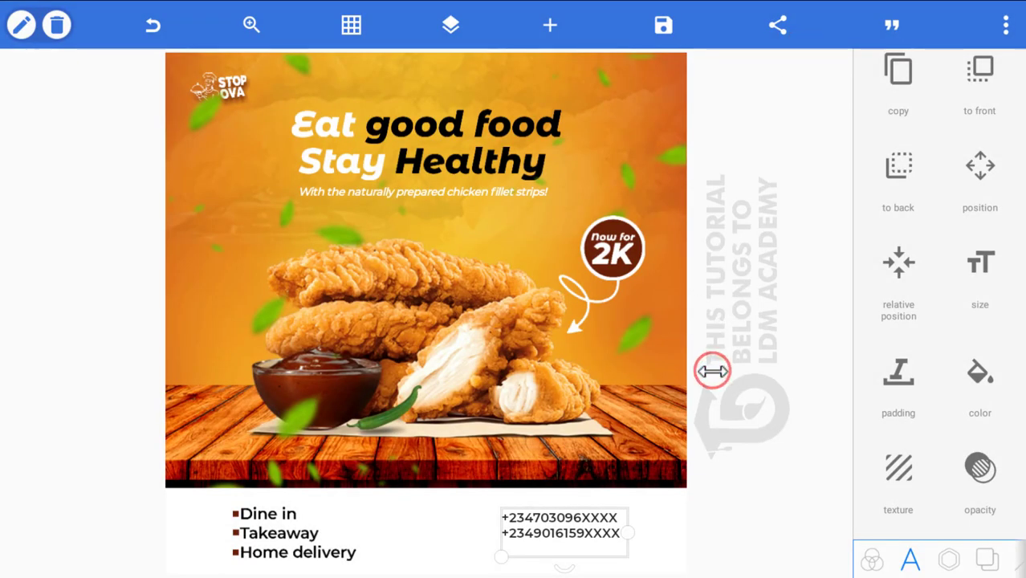
Shrink the bulleted service list slightly and nudge the phone numbers a little down and to the right in the footer.
click(326, 549)
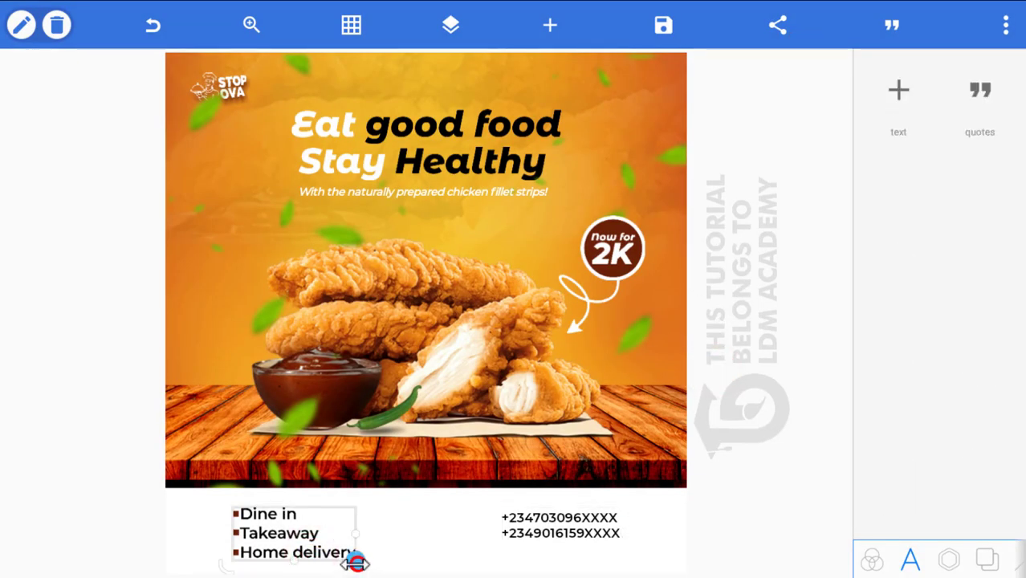
drag(355, 562, 347, 564)
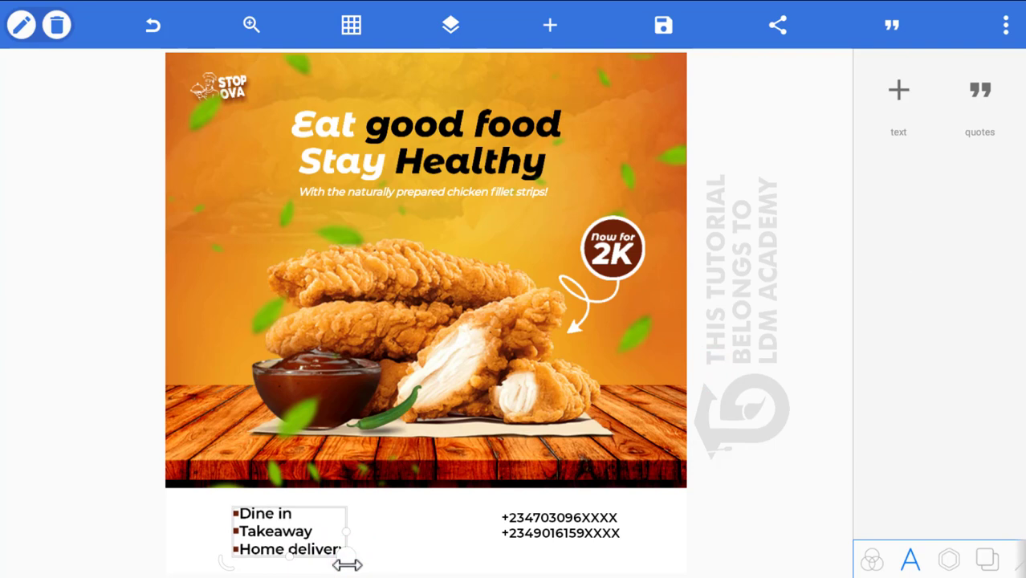
click(602, 523)
drag(599, 520, 606, 528)
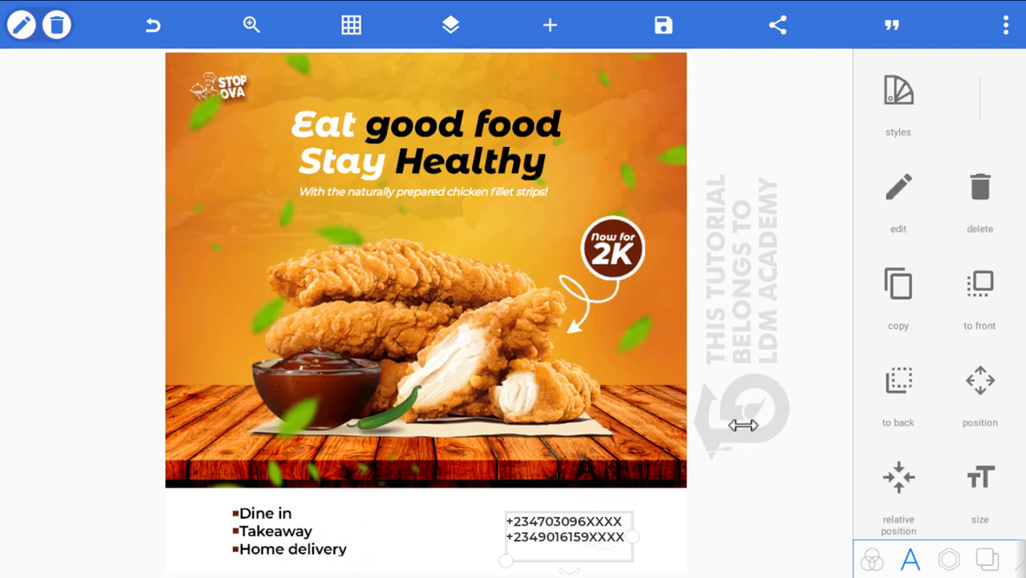
Insert the arrow button image from the gallery uncropped and shrink it to about 70% of the canvas width.
click(550, 25)
click(529, 22)
click(552, 27)
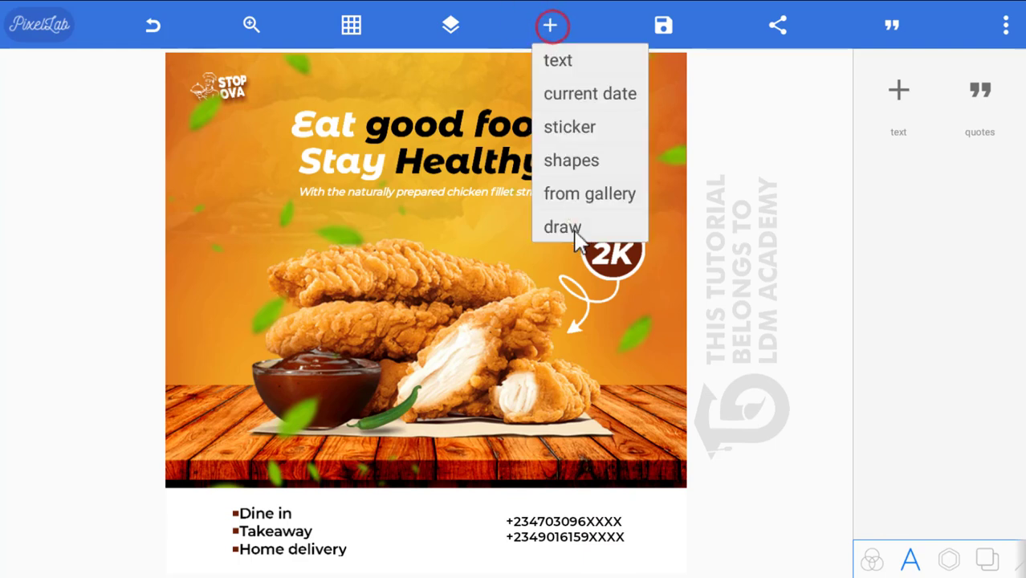
click(582, 202)
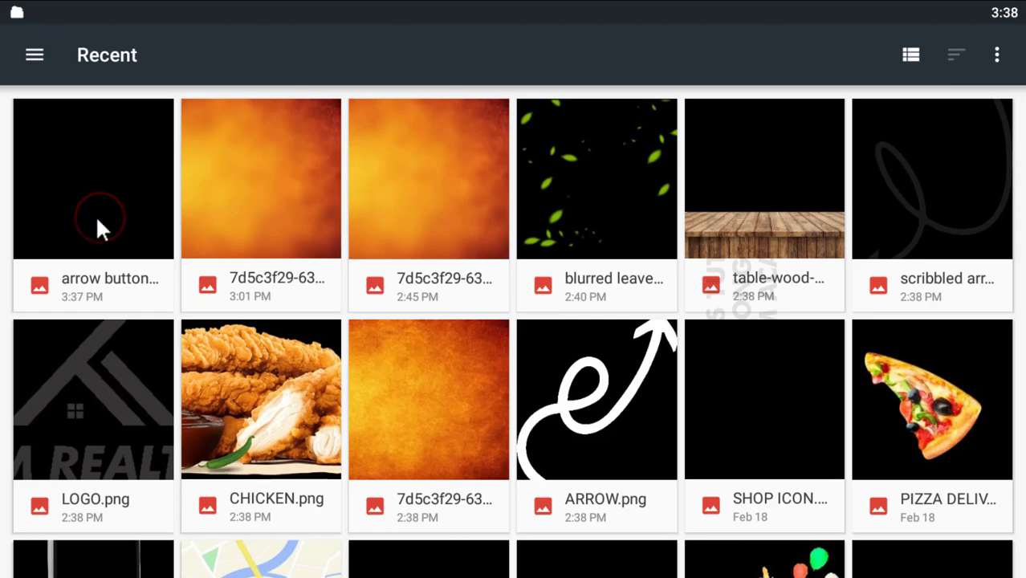
click(97, 222)
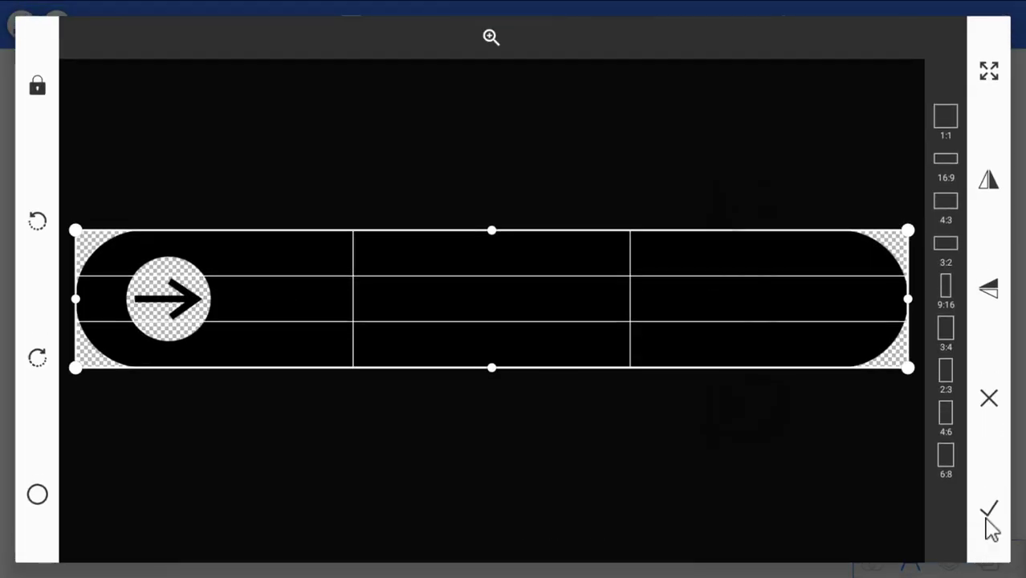
click(988, 516)
click(989, 516)
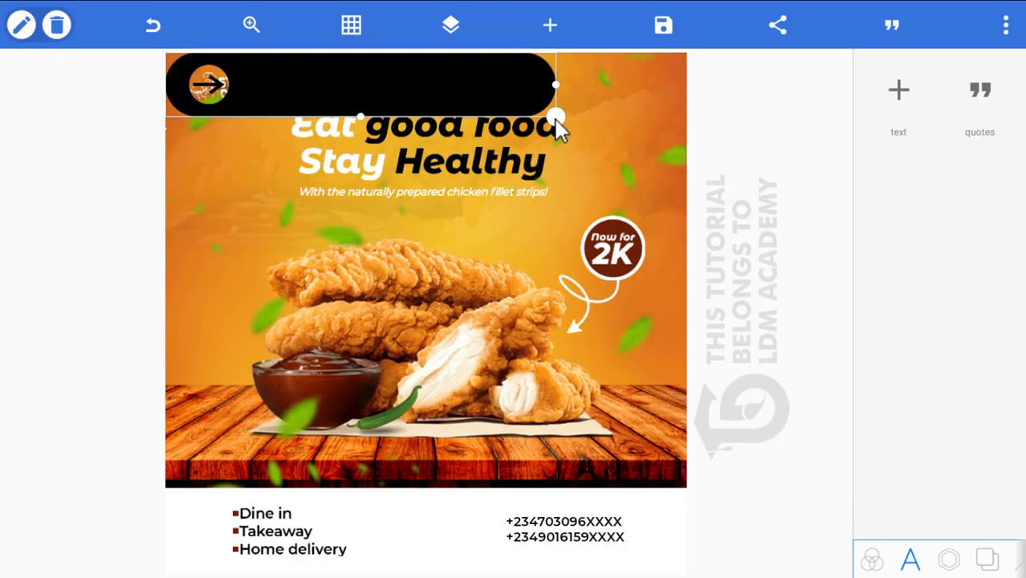
drag(554, 119, 530, 113)
Color the arrow button dark brown and place it over the "Stay Healthy" line at about three quarters of the canvas width.
click(947, 561)
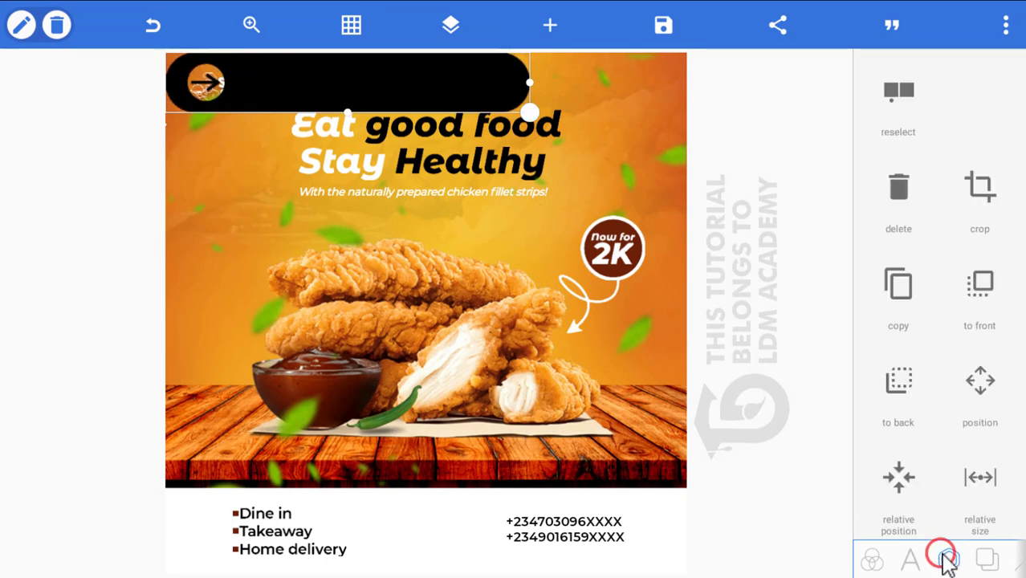
scroll(918, 408, down, 4)
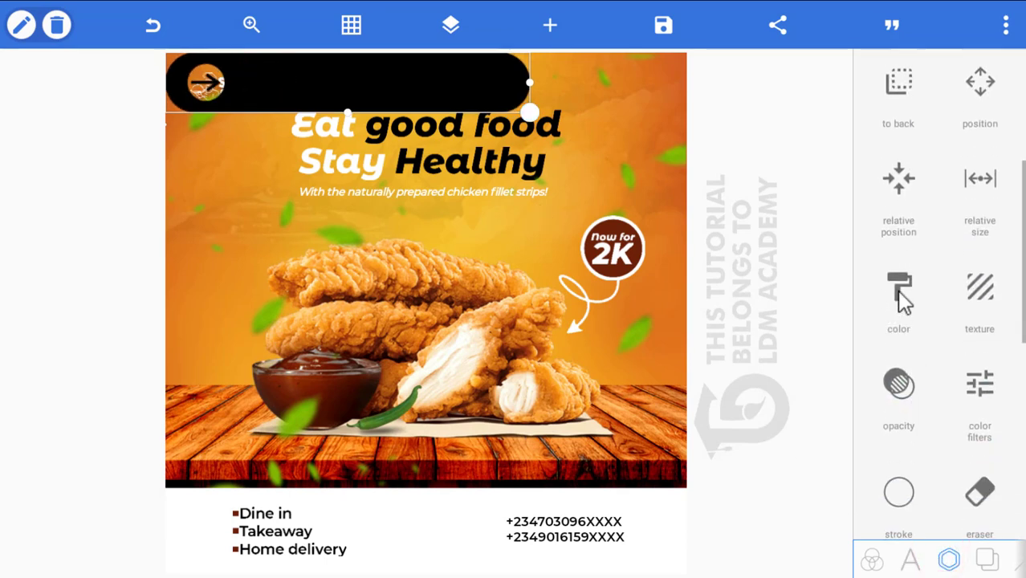
click(900, 289)
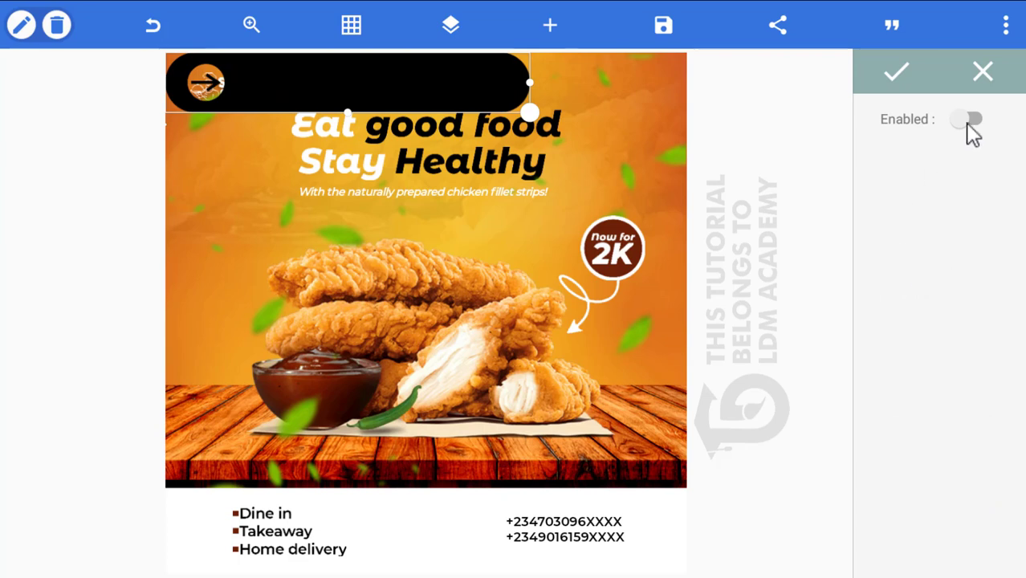
click(970, 121)
click(948, 260)
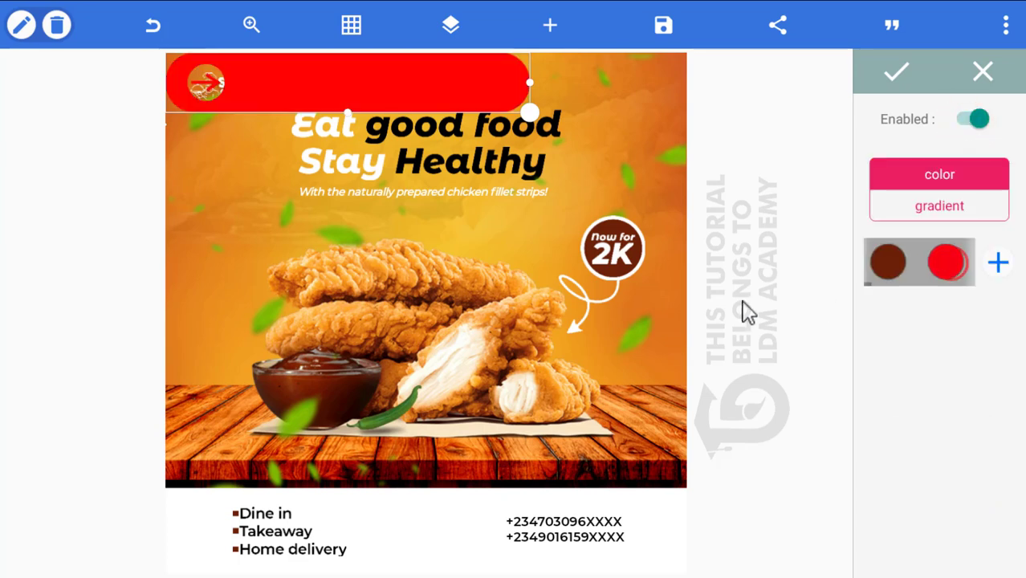
click(891, 267)
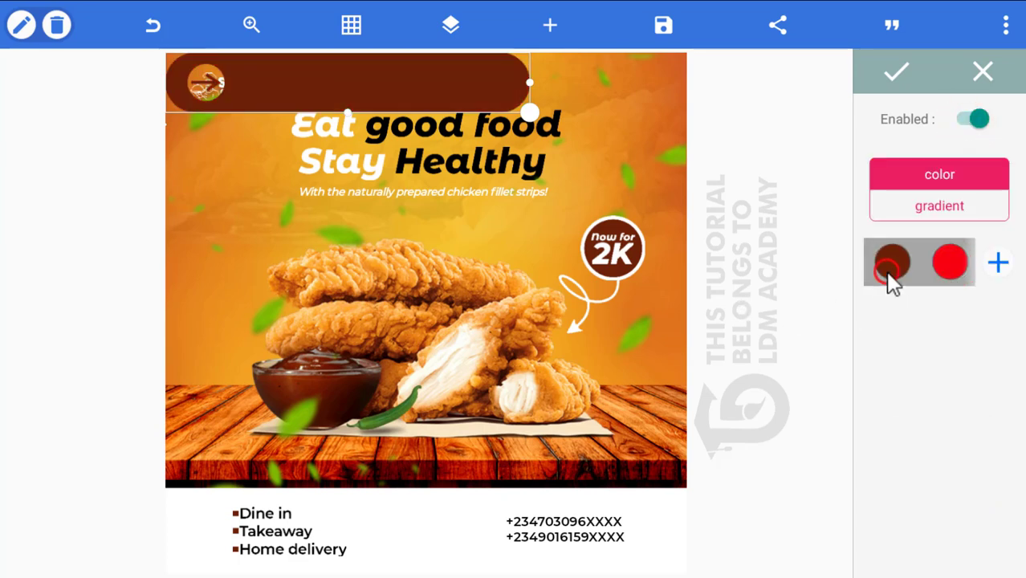
click(896, 72)
drag(540, 118, 561, 181)
drag(462, 109, 505, 168)
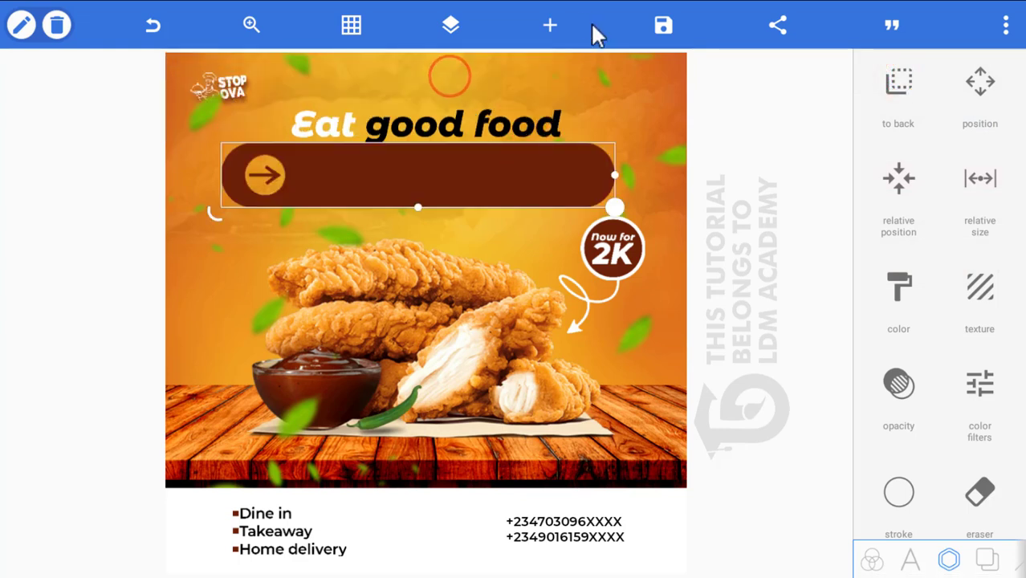
Add a new text object reading "ORDER NOW".
click(549, 26)
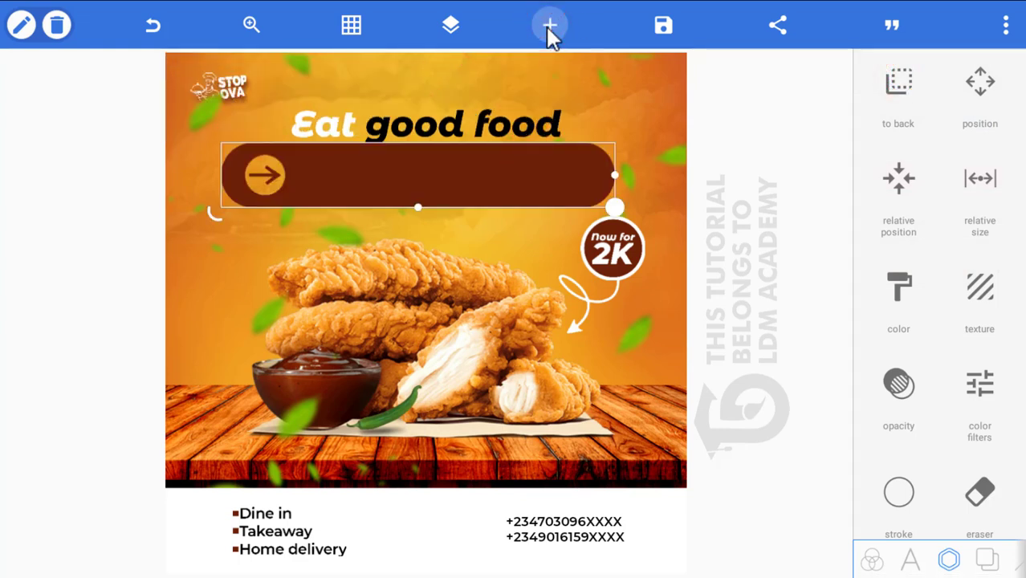
click(562, 68)
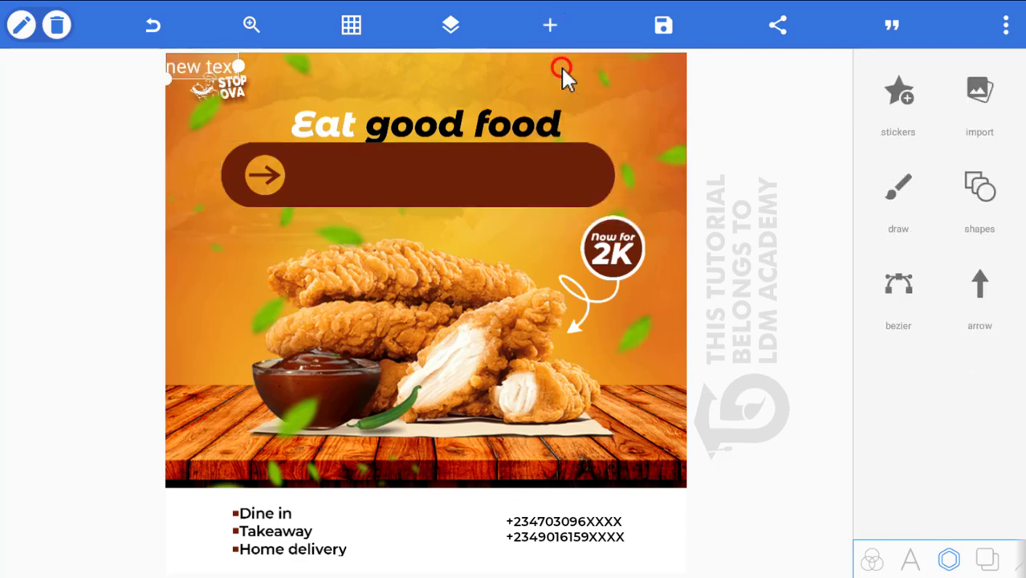
double_click(207, 79)
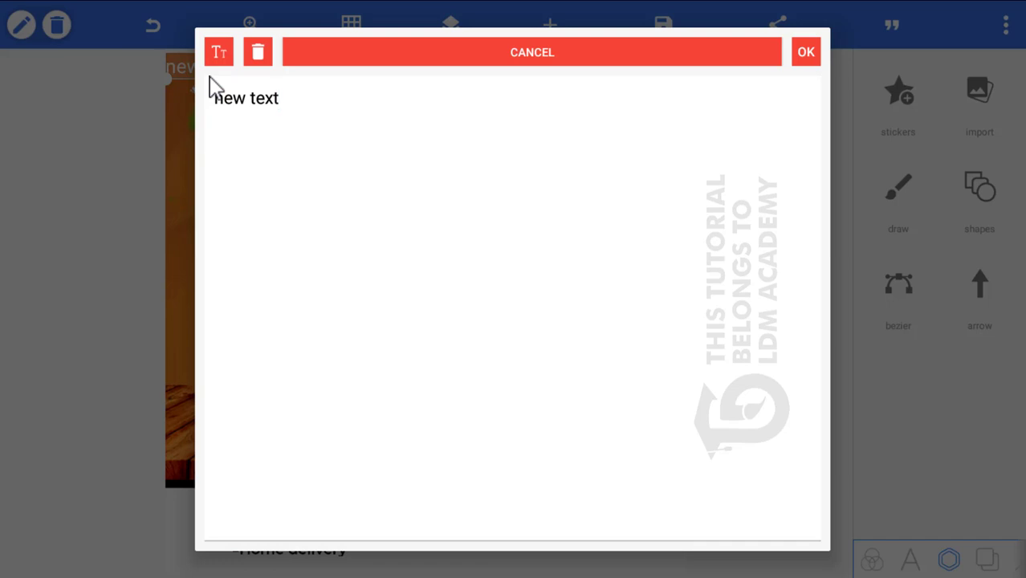
key(ctrl+a)
key(BackSpace)
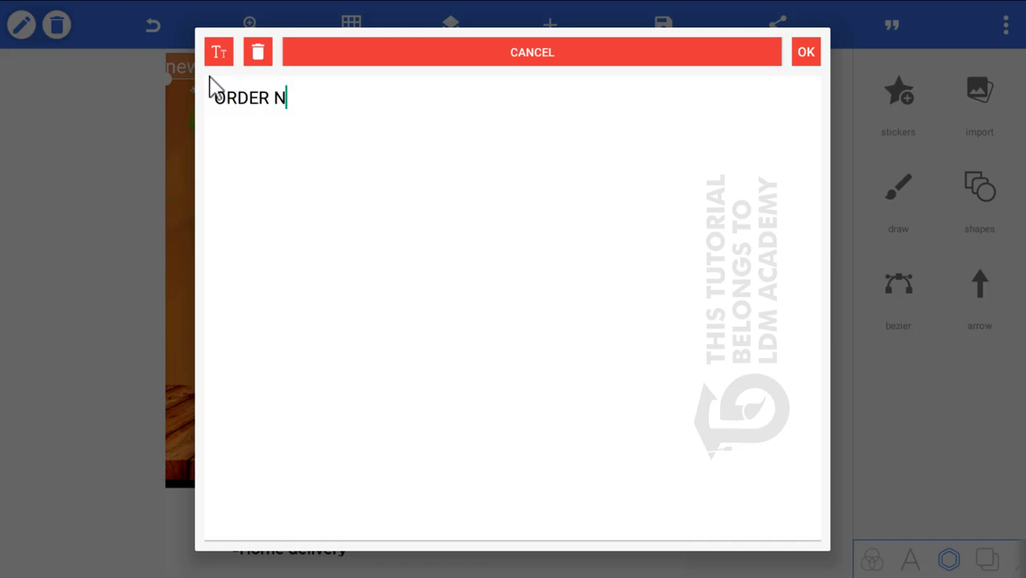
text(ORDER NOW)
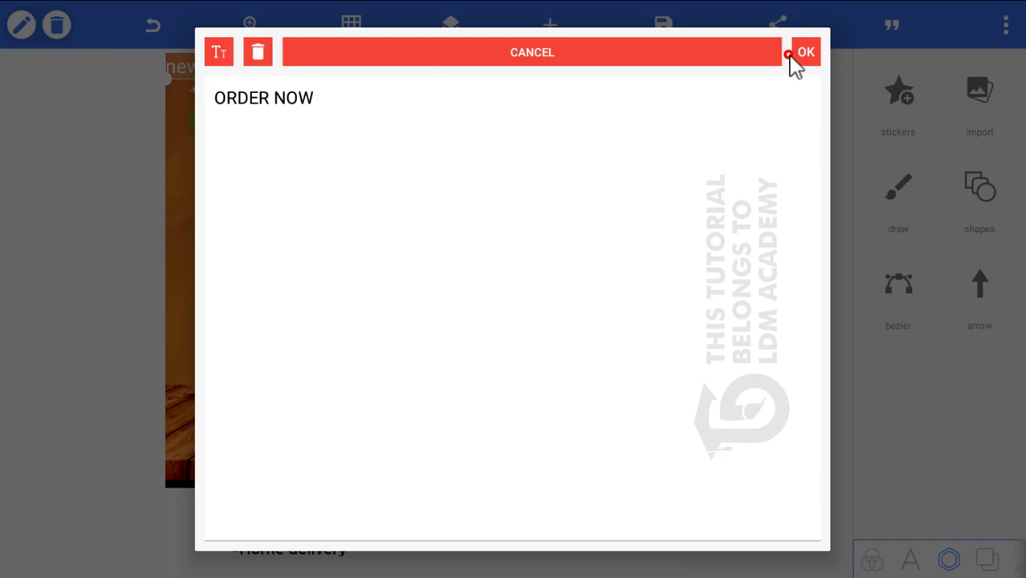
click(804, 52)
Place the "ORDER NOW" text on the brown button beside the arrow and enlarge it to nearly fill the button's height.
drag(243, 73, 427, 171)
drag(363, 184, 269, 239)
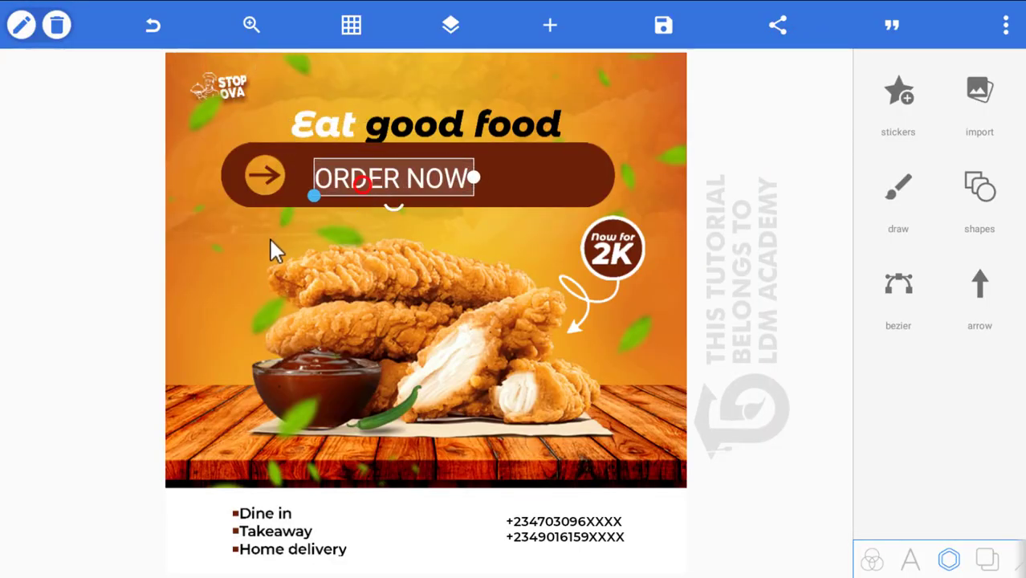
drag(351, 204, 426, 193)
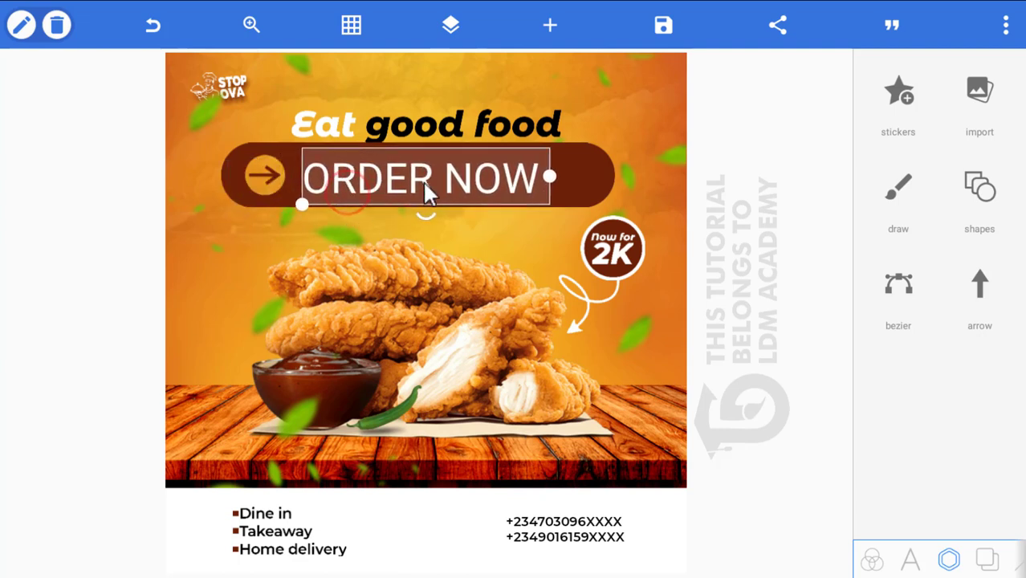
Set the font of the "ORDER NOW" text to Montserrat-SemiBold.
click(911, 560)
scroll(924, 444, down, 3)
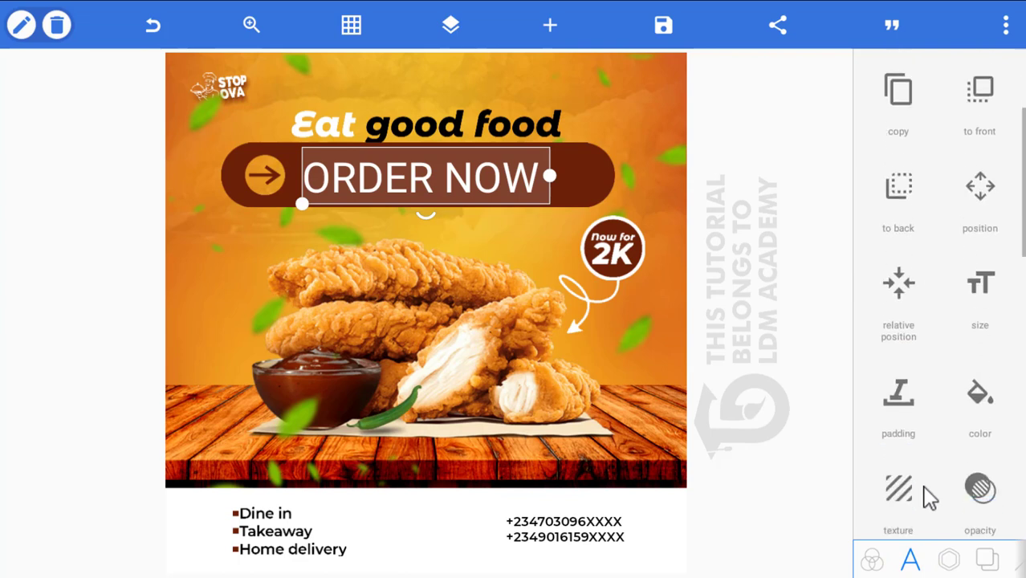
scroll(930, 497, down, 5)
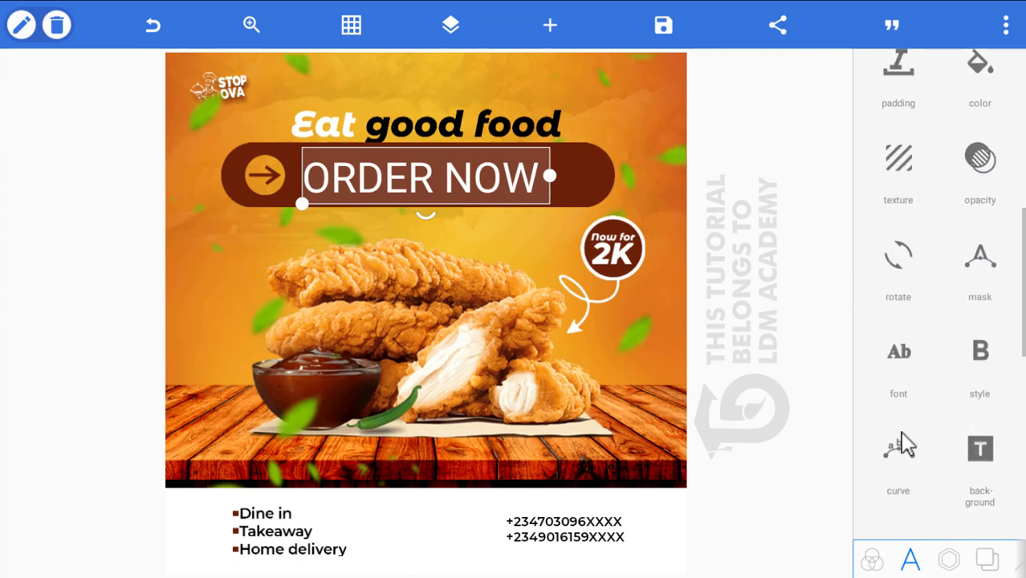
click(900, 371)
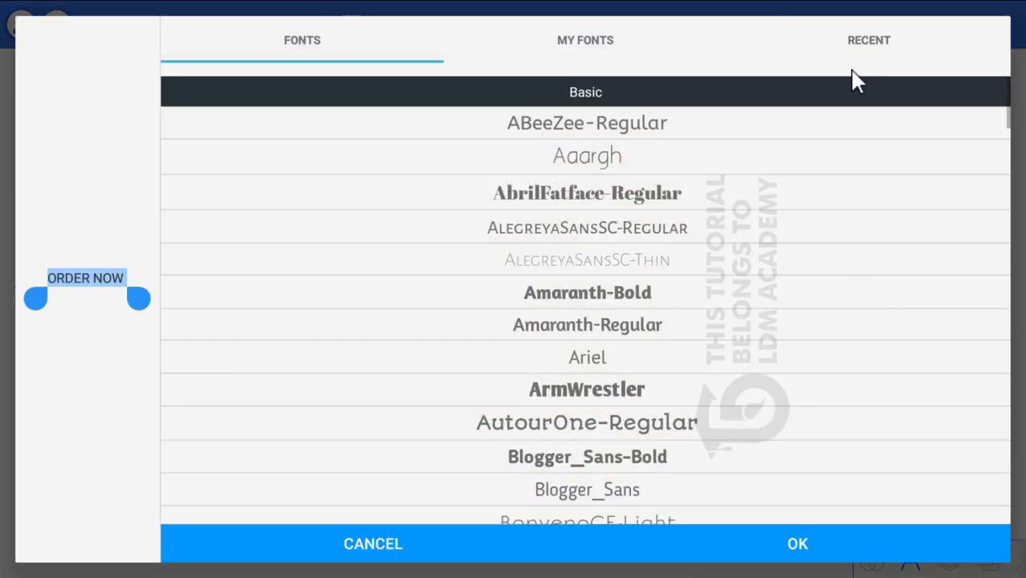
click(867, 45)
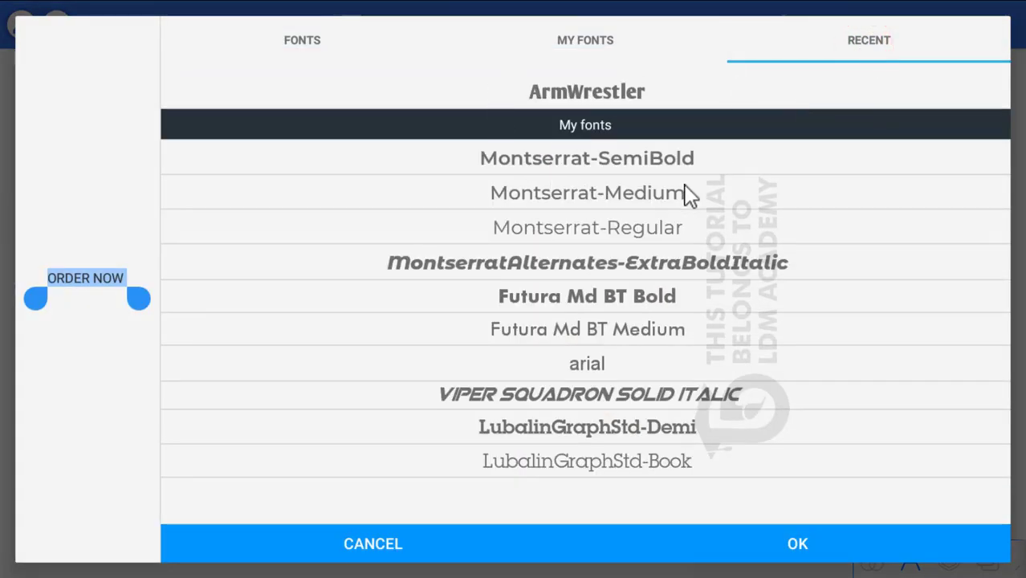
click(604, 158)
click(797, 542)
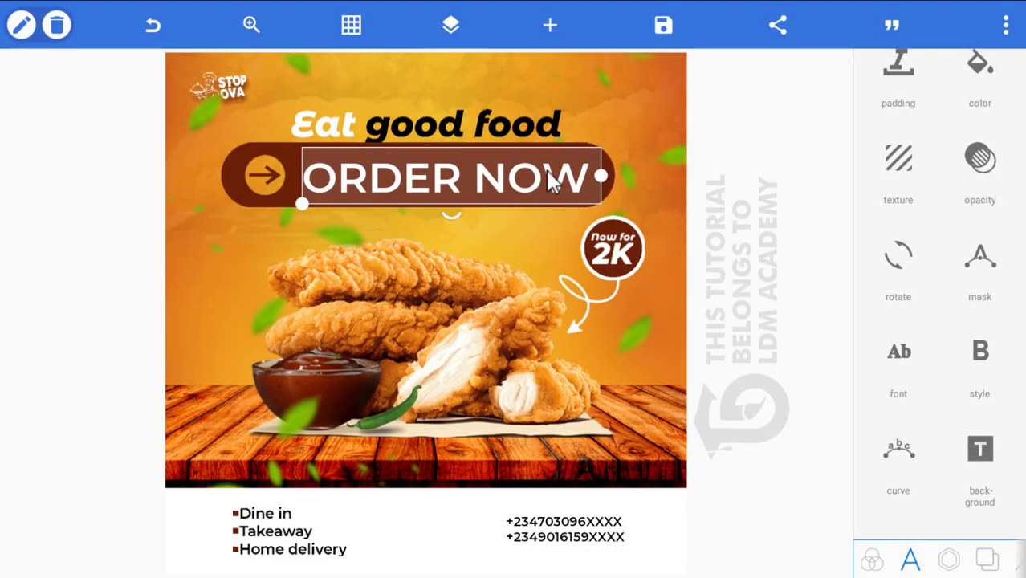
Merge the "ORDER NOW" text and the brown arrow button into one layer.
click(450, 28)
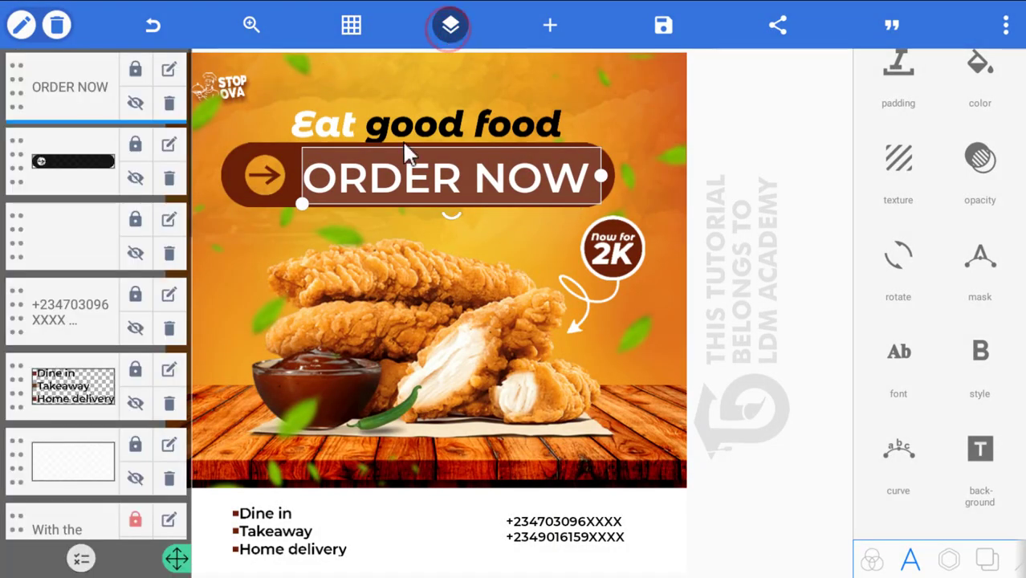
click(81, 560)
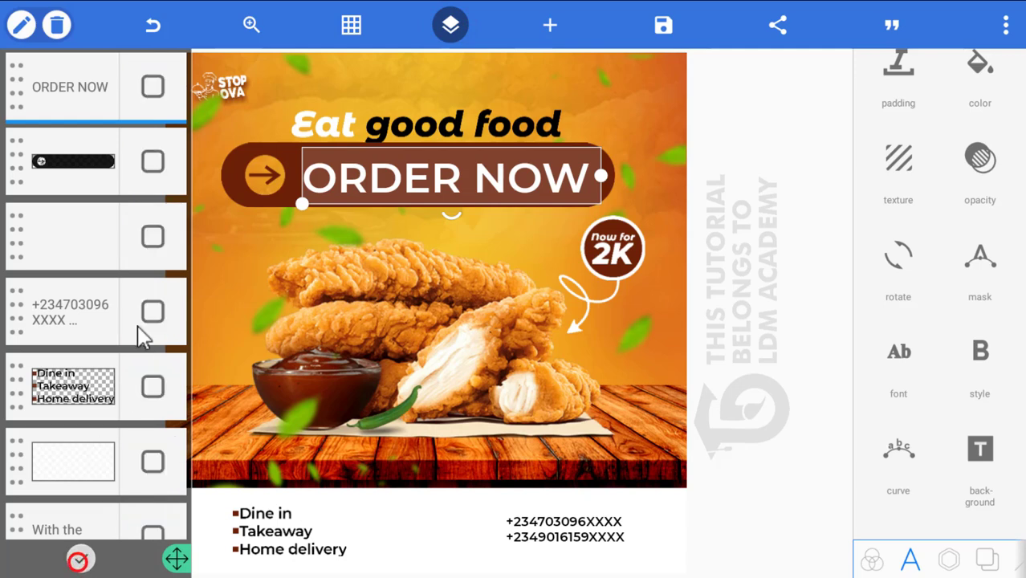
click(153, 87)
click(153, 160)
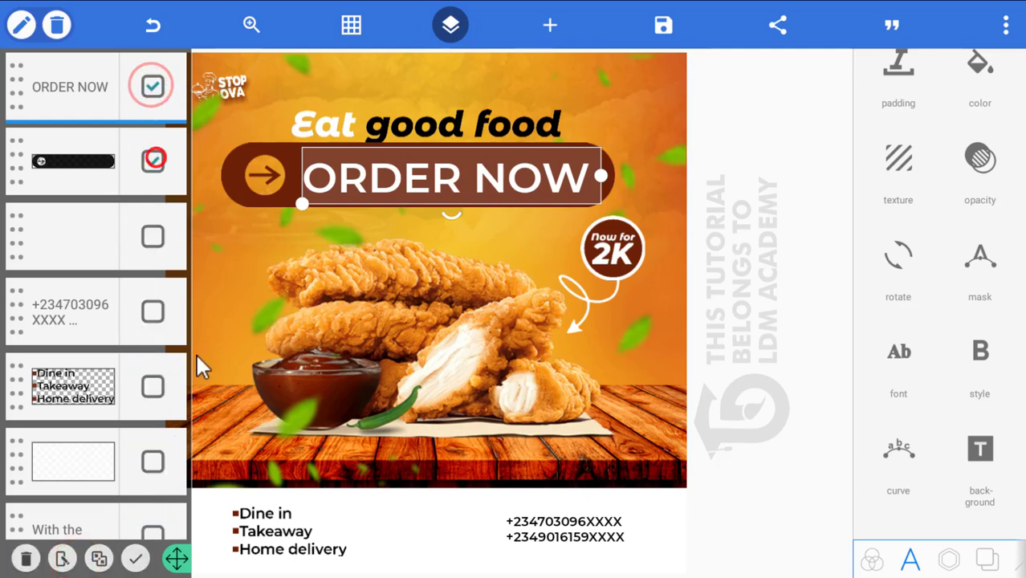
click(99, 559)
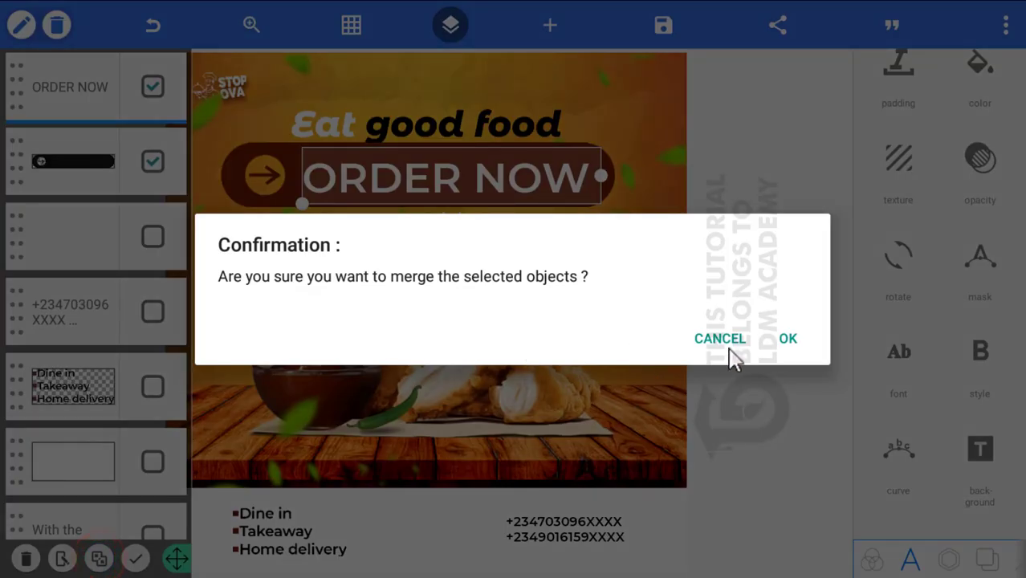
click(786, 341)
click(787, 340)
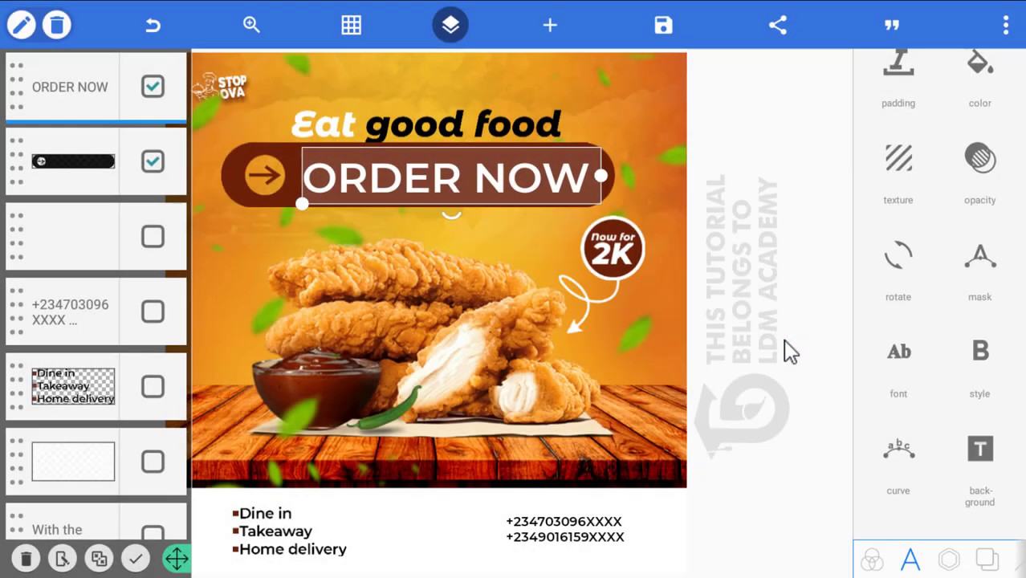
click(440, 35)
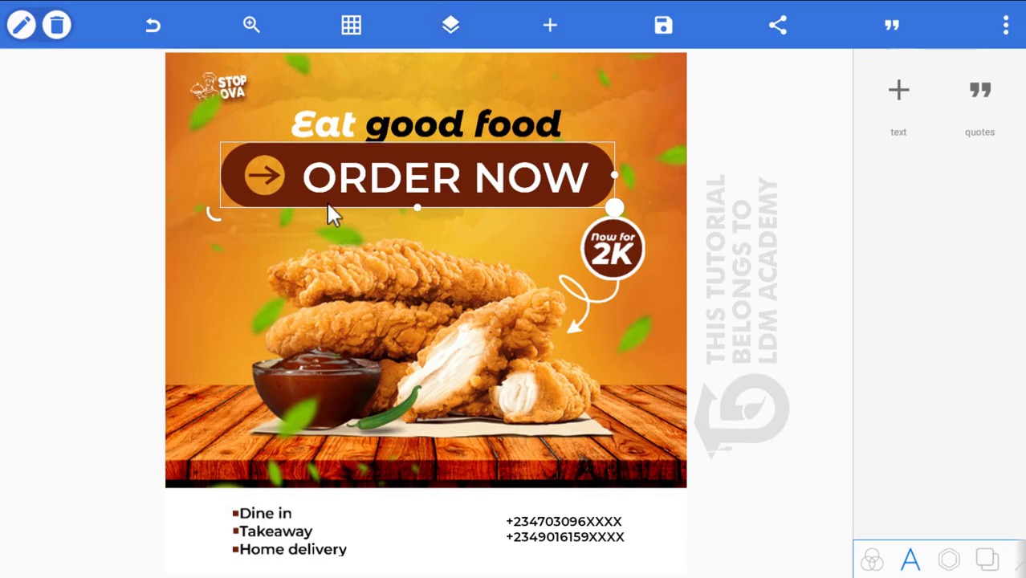
Shrink the merged order button to about a quarter of the canvas width and place it between the services list and phone numbers.
drag(624, 210, 396, 193)
mouse_move(323, 151)
mouse_down()
mouse_move(456, 486)
mouse_move(451, 556)
mouse_move(446, 542)
mouse_up()
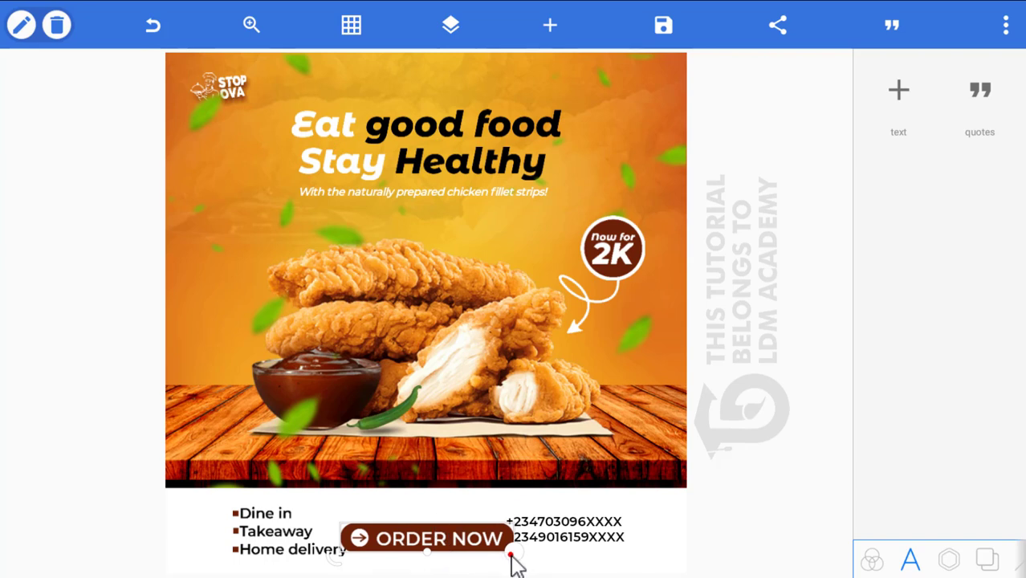
drag(511, 554, 468, 532)
click(706, 408)
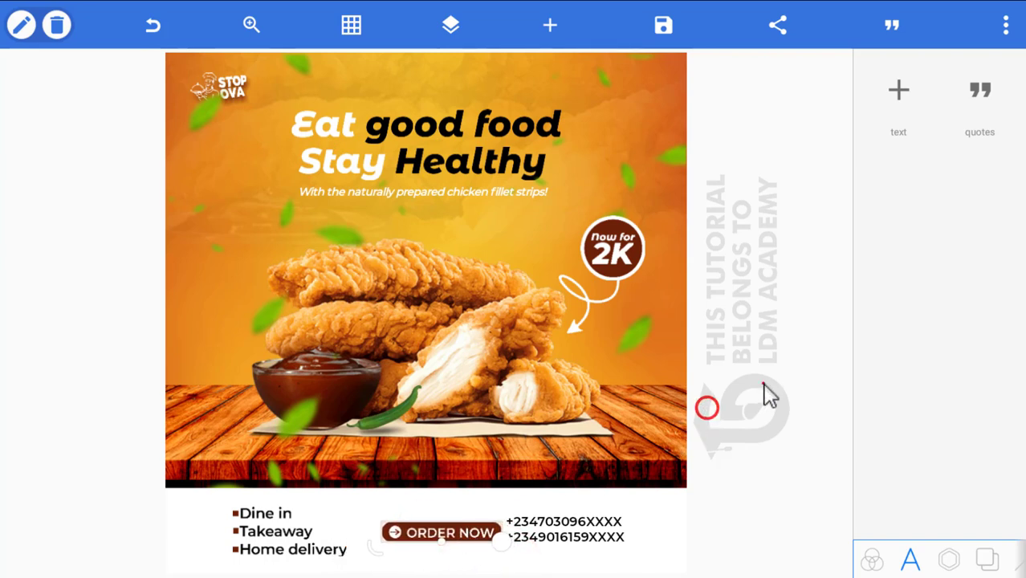
click(763, 383)
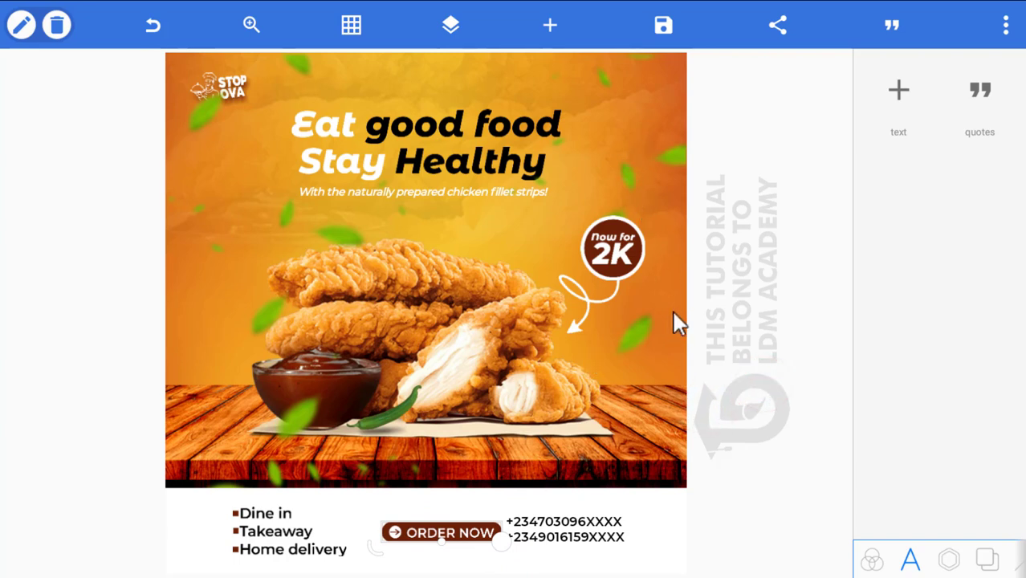
Save the design as a project named "FRIED CHICKEN".
click(666, 25)
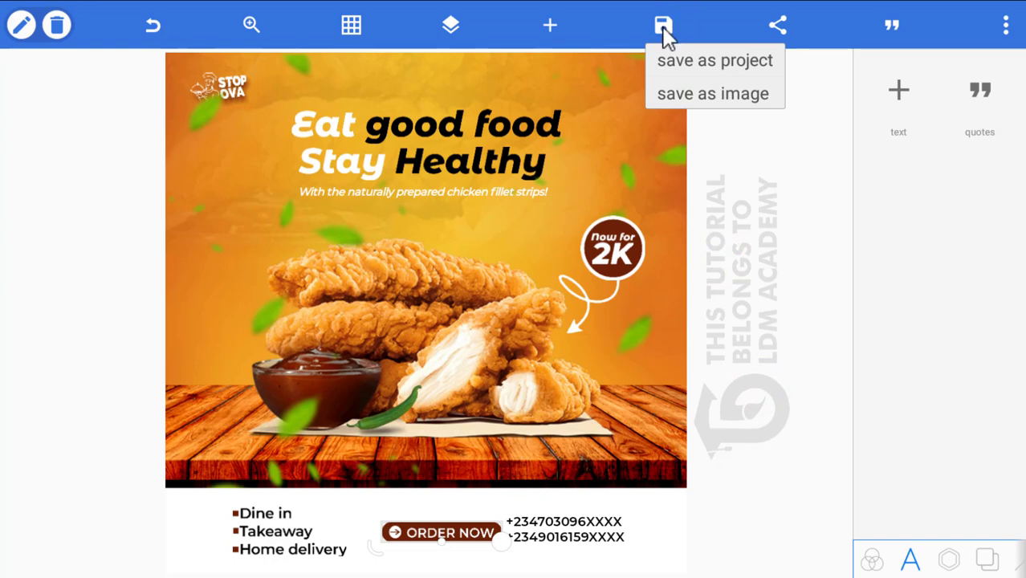
click(676, 66)
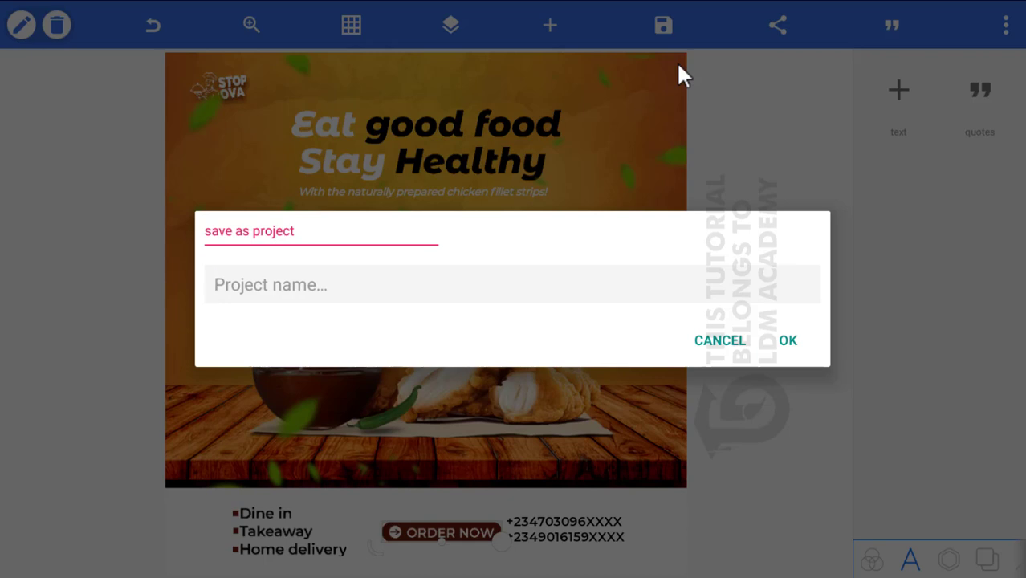
text(FRIED CHICKEN)
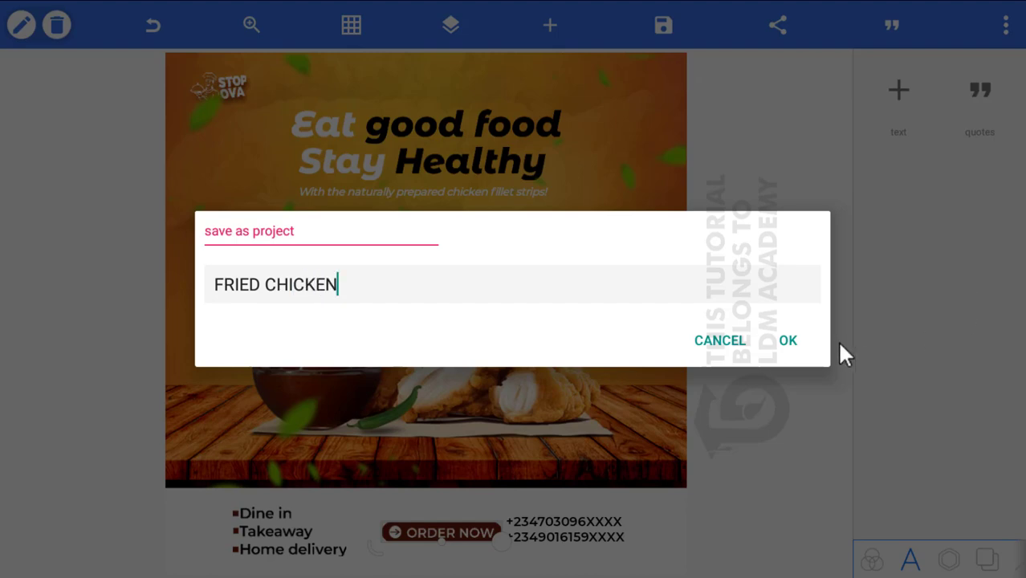
click(790, 341)
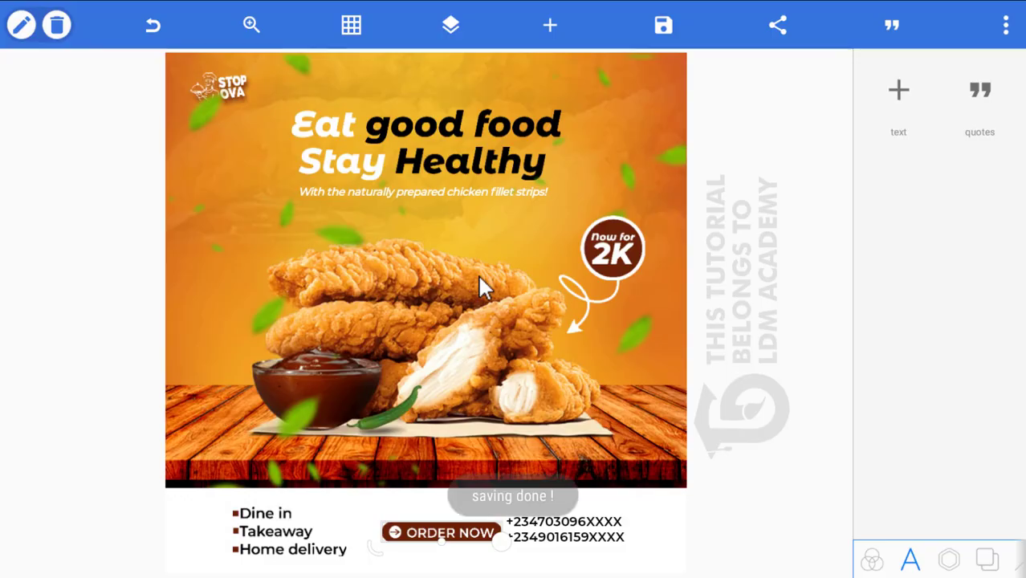
click(662, 29)
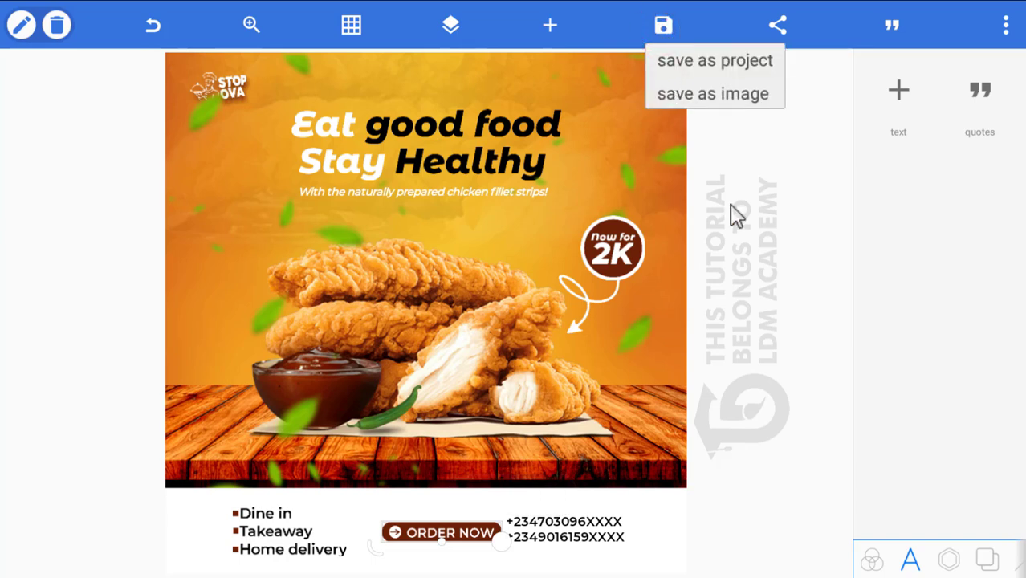
click(729, 204)
click(662, 30)
click(694, 132)
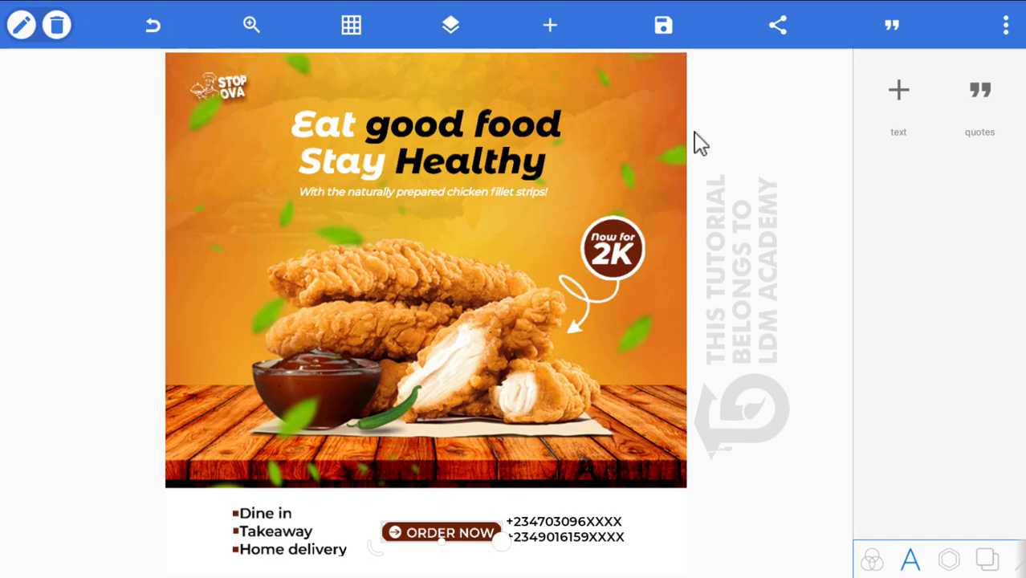
Move the STOP OVA logo layer to the top of the layer stack, above the order button.
click(454, 28)
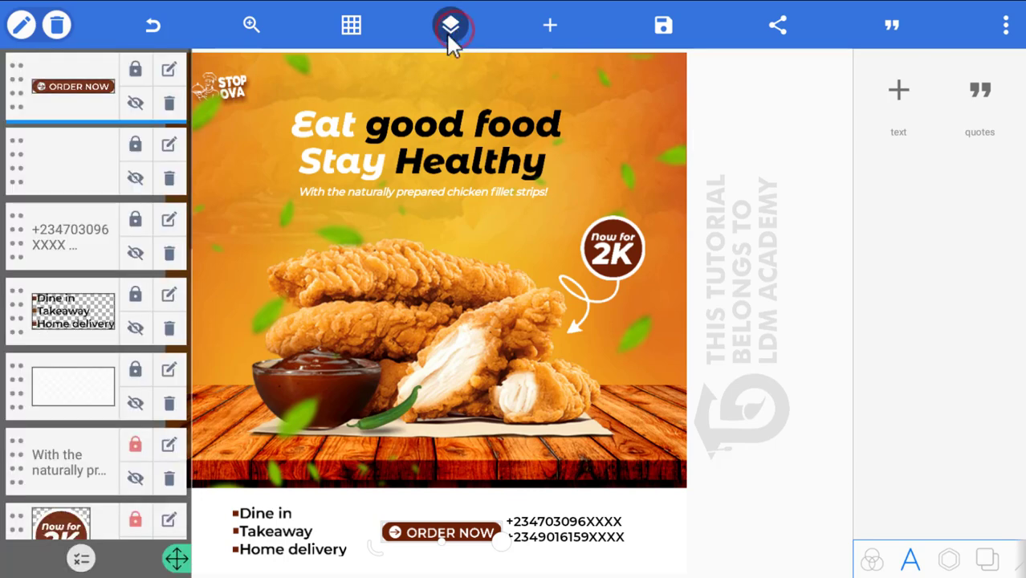
scroll(27, 448, down, 5)
scroll(28, 447, down, 5)
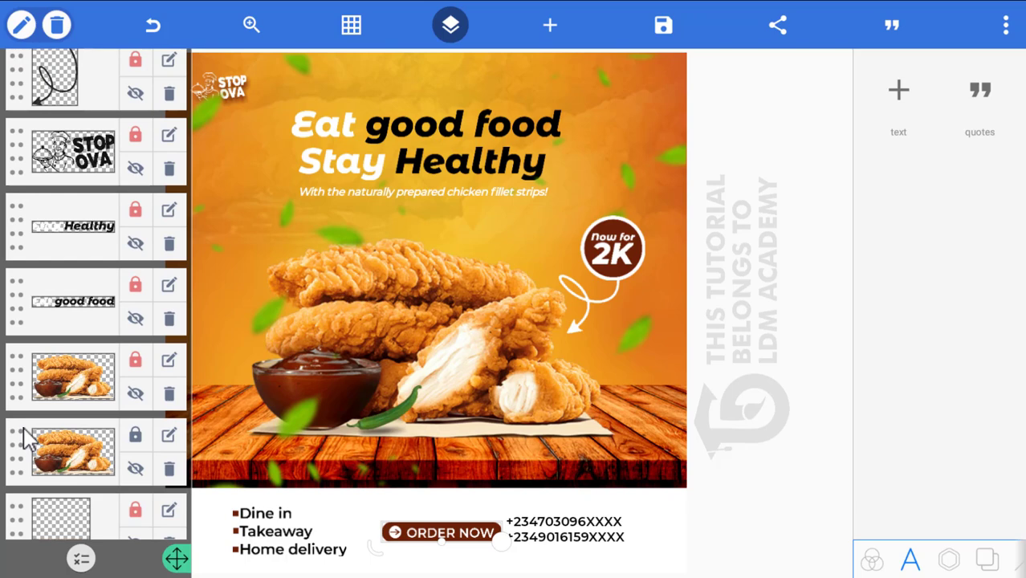
scroll(27, 433, up, 3)
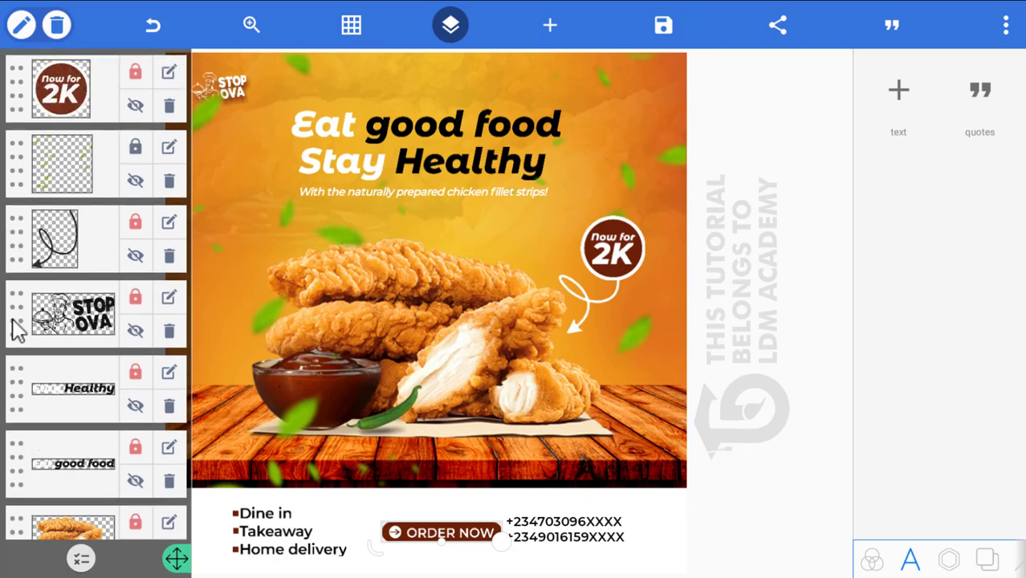
drag(17, 329, 12, 11)
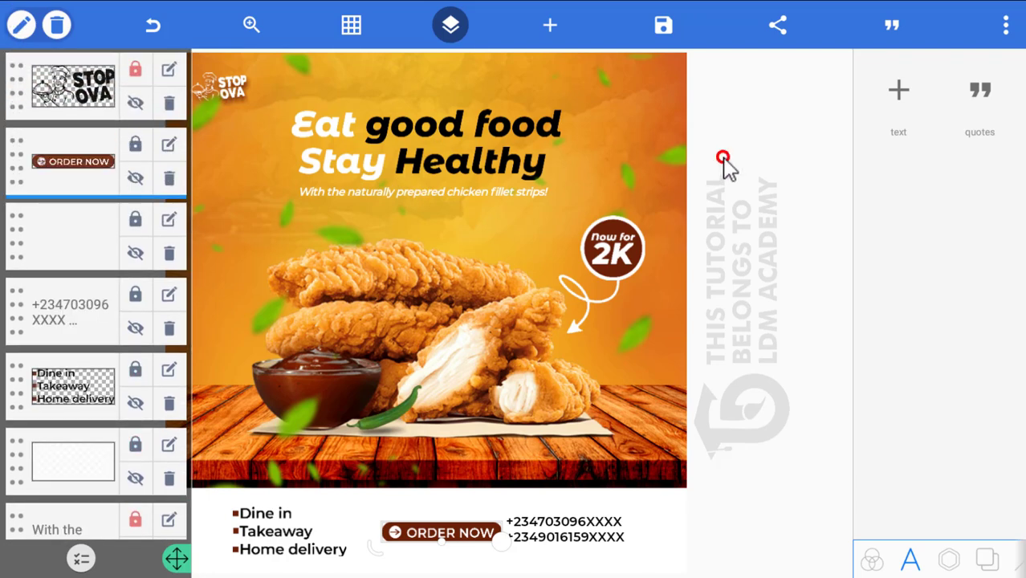
click(451, 25)
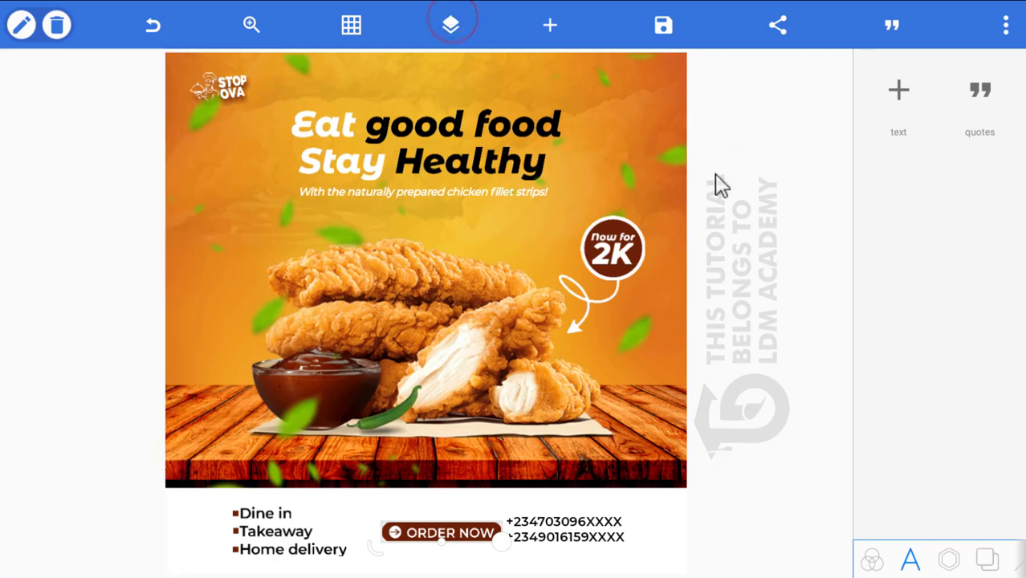